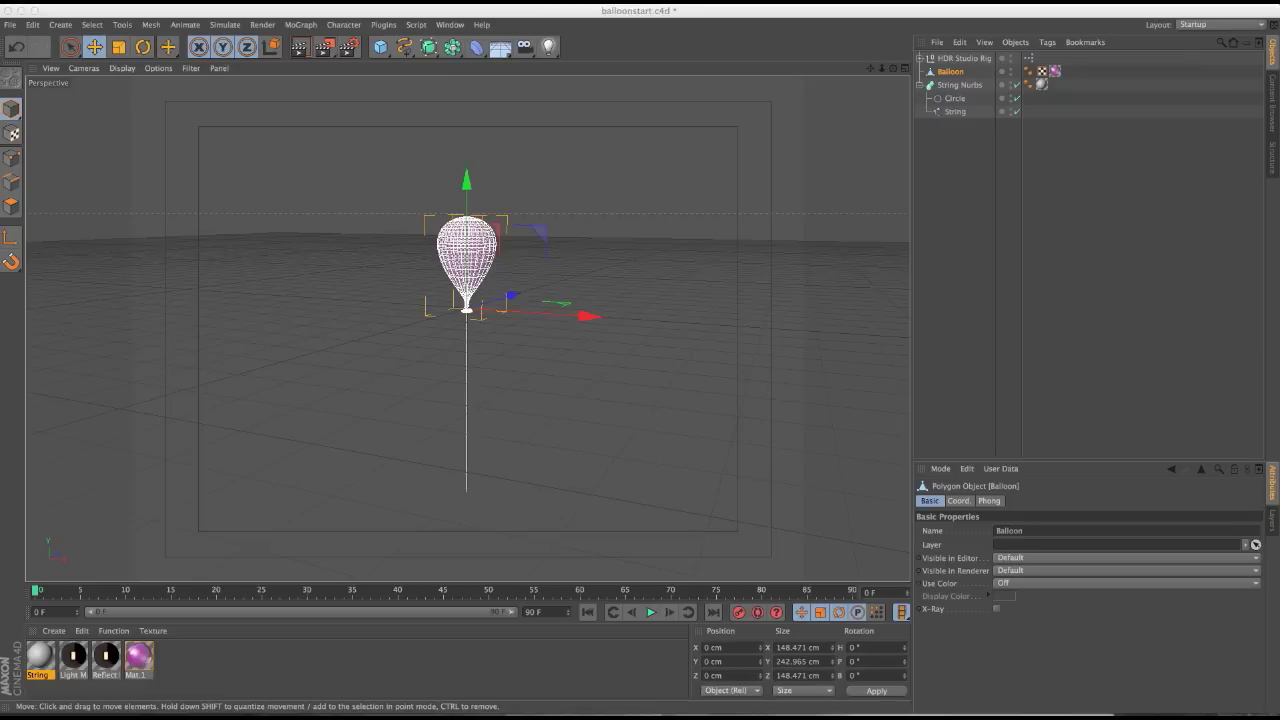
Examine the balloon, the String Nurbs sweep with its circle and string splines, and the balloon's texture, and render the active view
{"action": "left_click", "coordinate": [958, 85]}
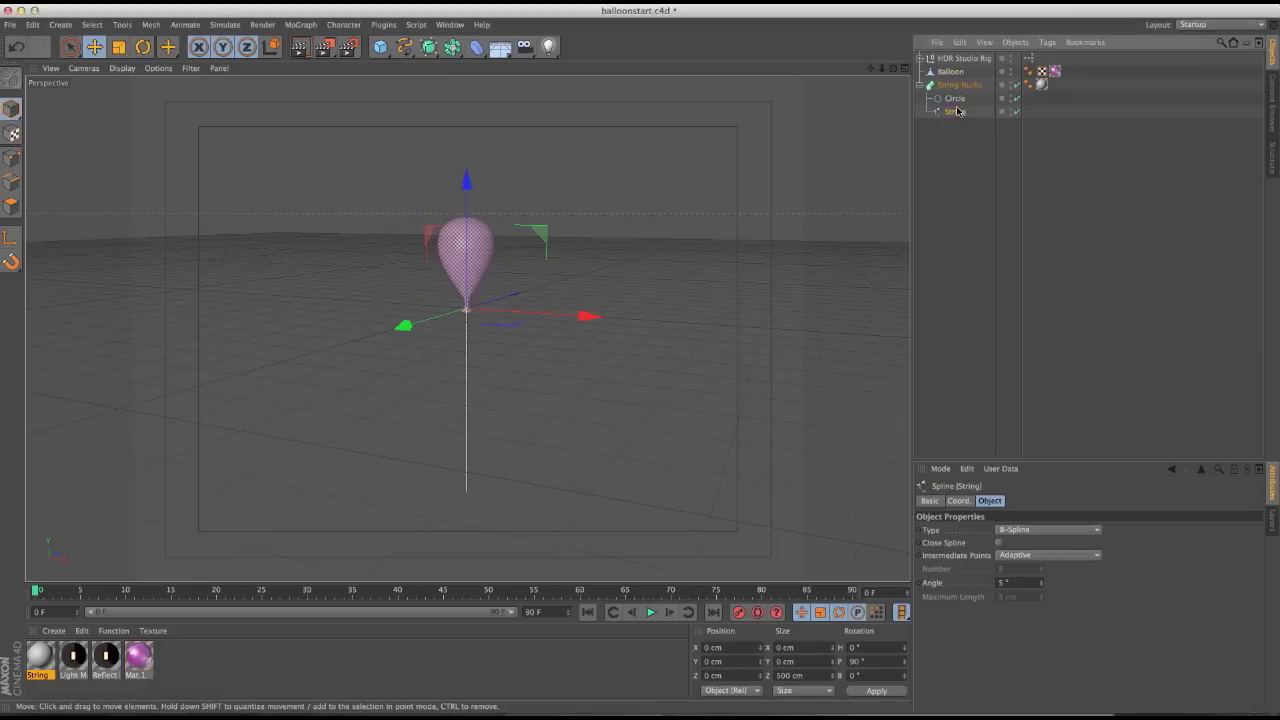
{"action": "left_click", "coordinate": [950, 72]}
{"action": "left_click", "coordinate": [952, 98]}
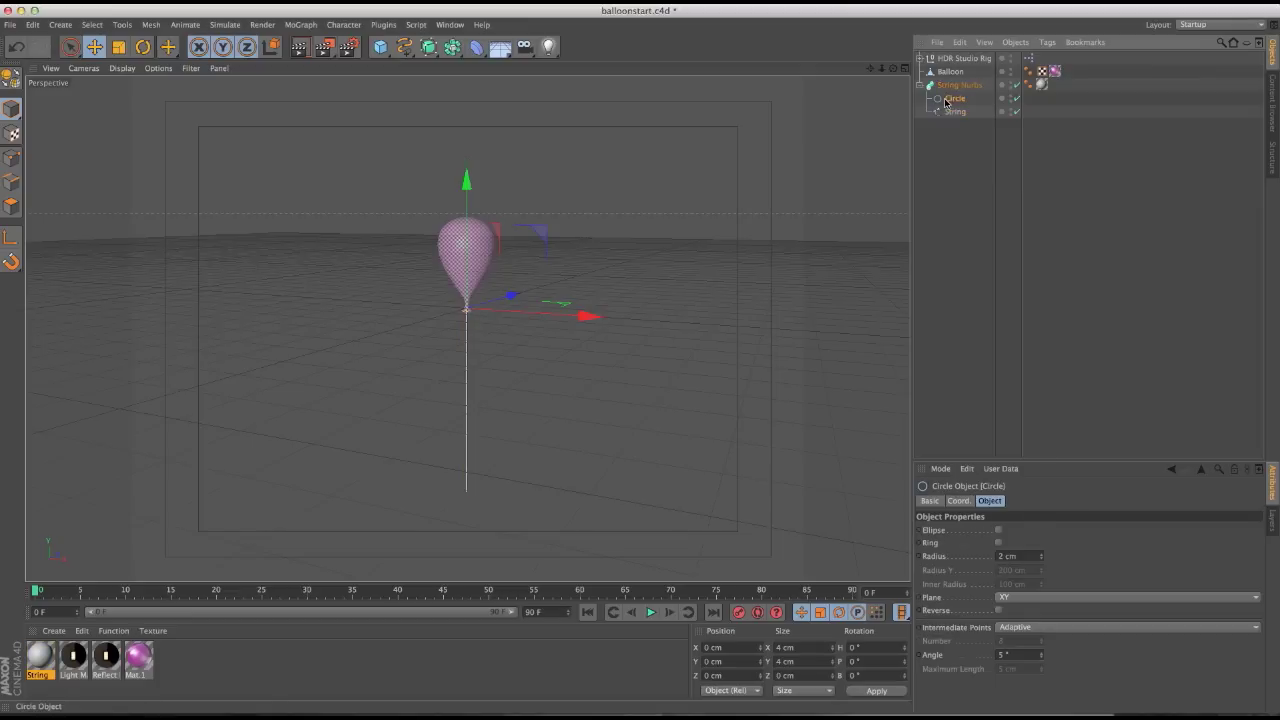
{"action": "left_click", "coordinate": [960, 87]}
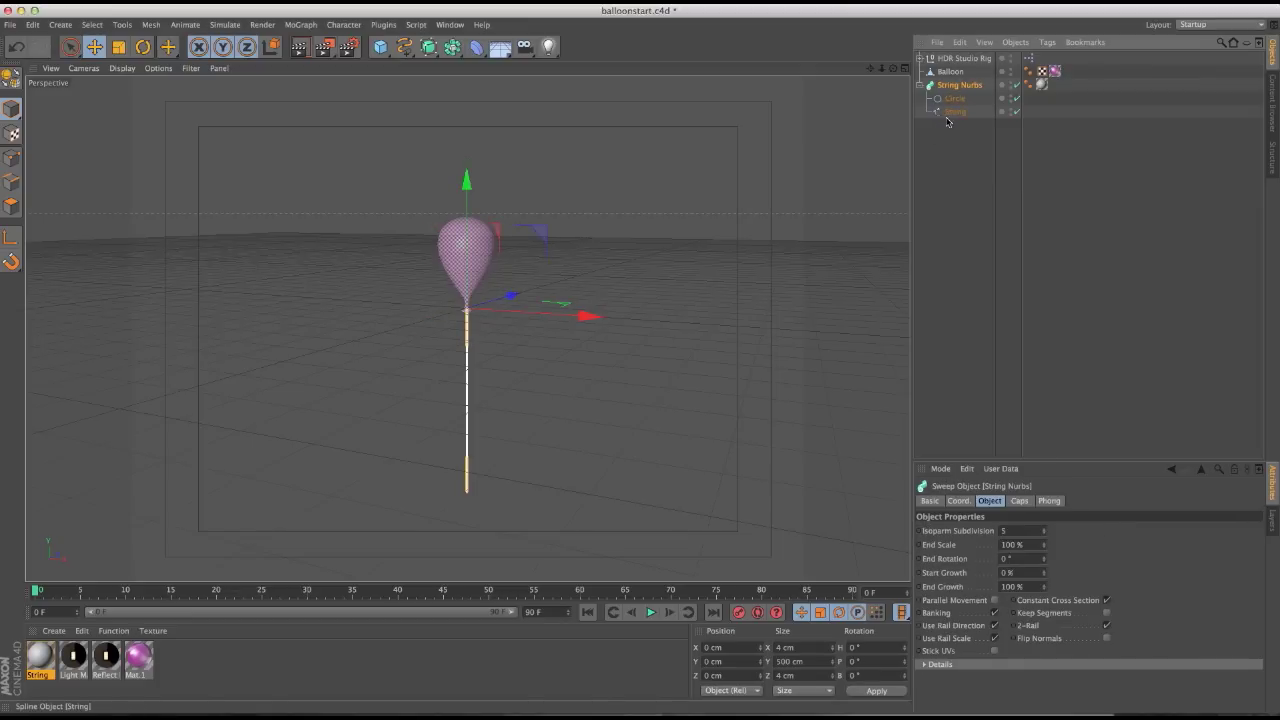
{"action": "left_click", "coordinate": [951, 113]}
{"action": "left_click", "coordinate": [954, 99]}
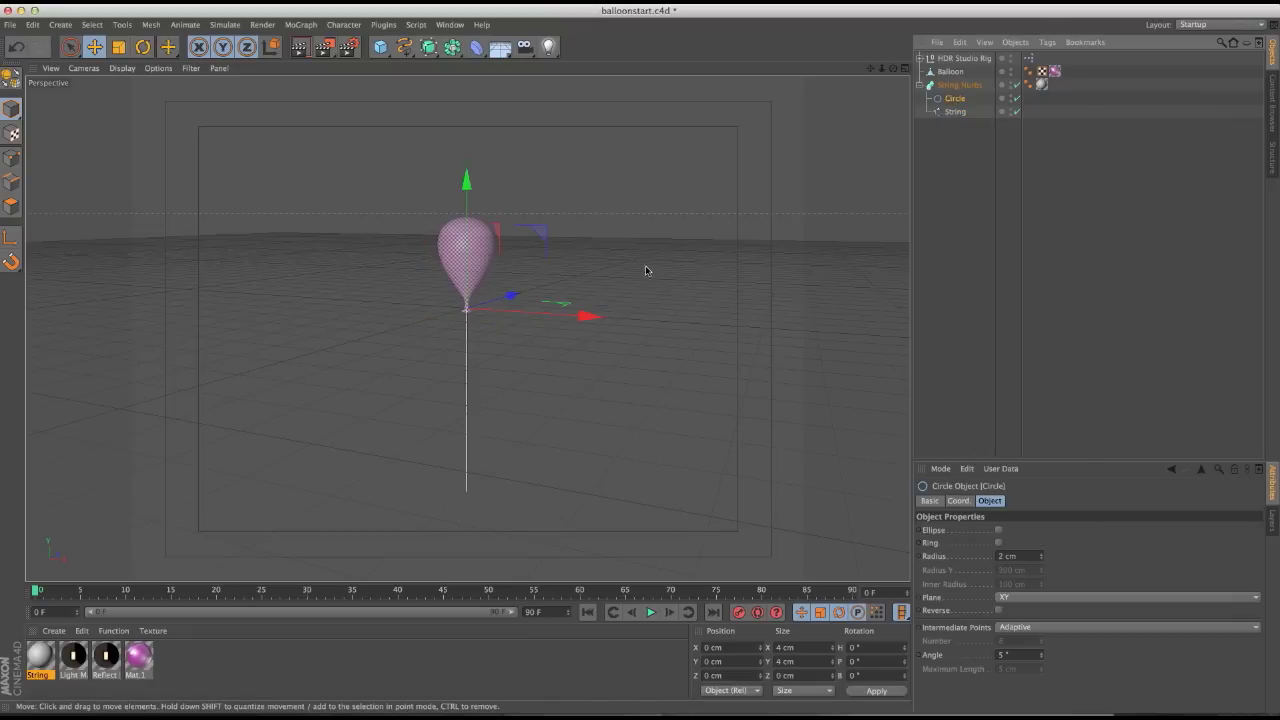
{"action": "left_click", "coordinate": [1056, 71]}
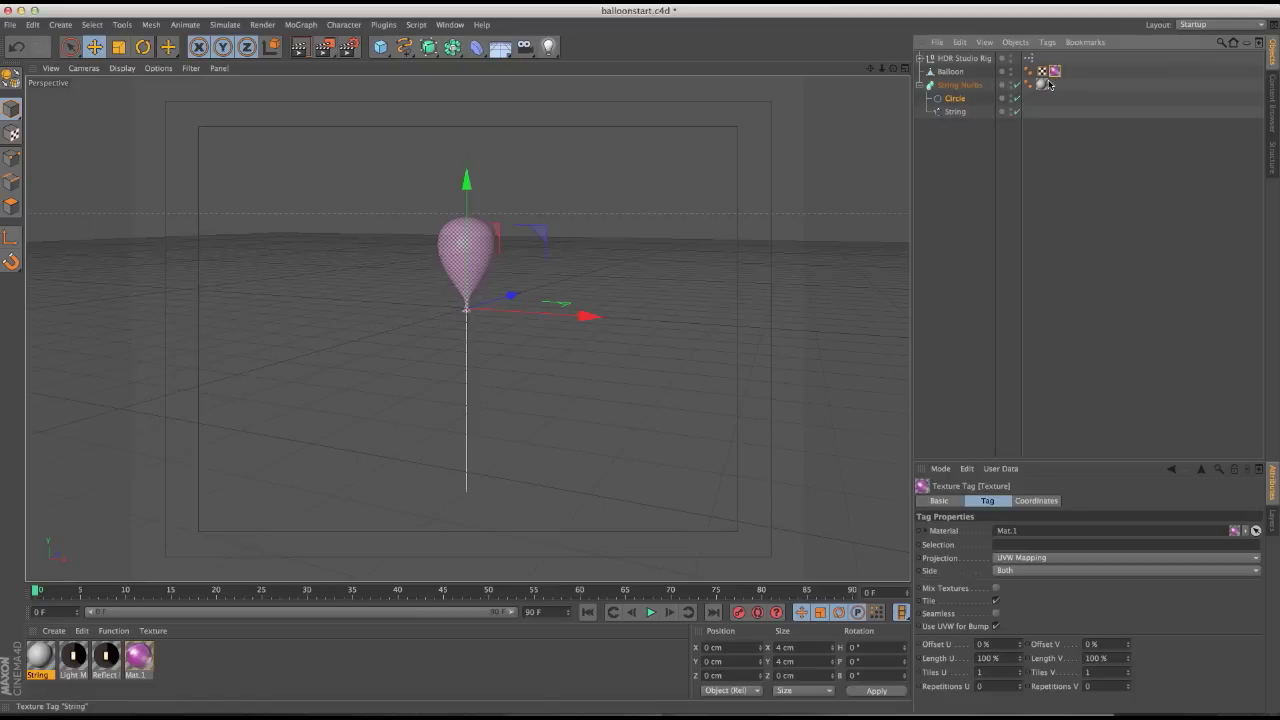
{"action": "left_click", "coordinate": [298, 47]}
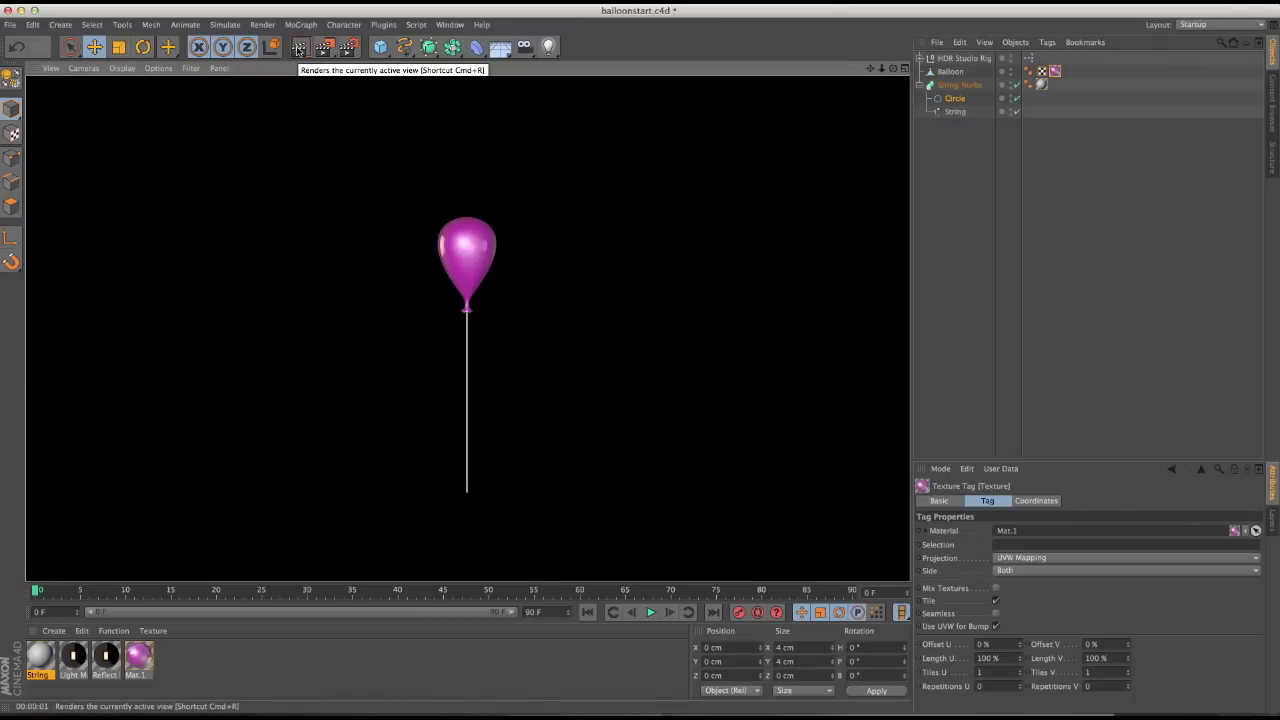
{"action": "left_click", "coordinate": [950, 141]}
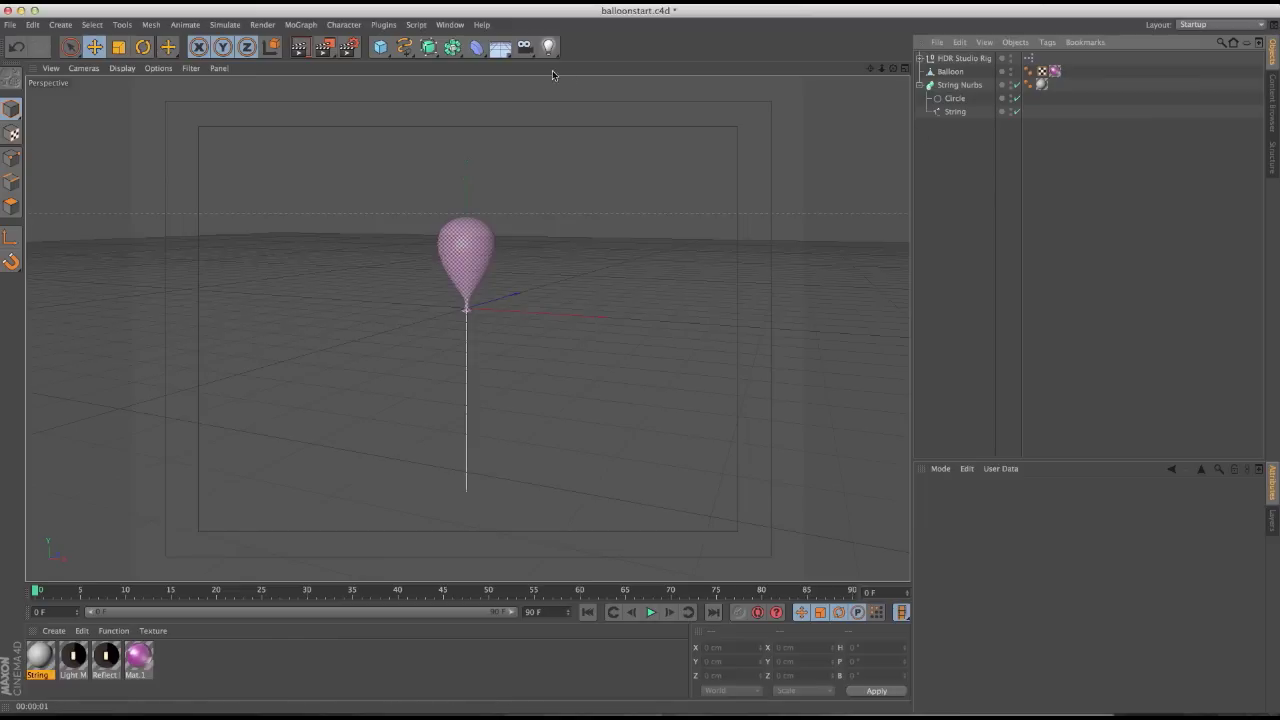
Add a Spline Dynamics hair tag to the String spline
{"action": "right_click", "coordinate": [952, 114]}
{"action": "mouse_move", "coordinate": [1005, 121]}
{"action": "mouse_move", "coordinate": [1004, 167]}
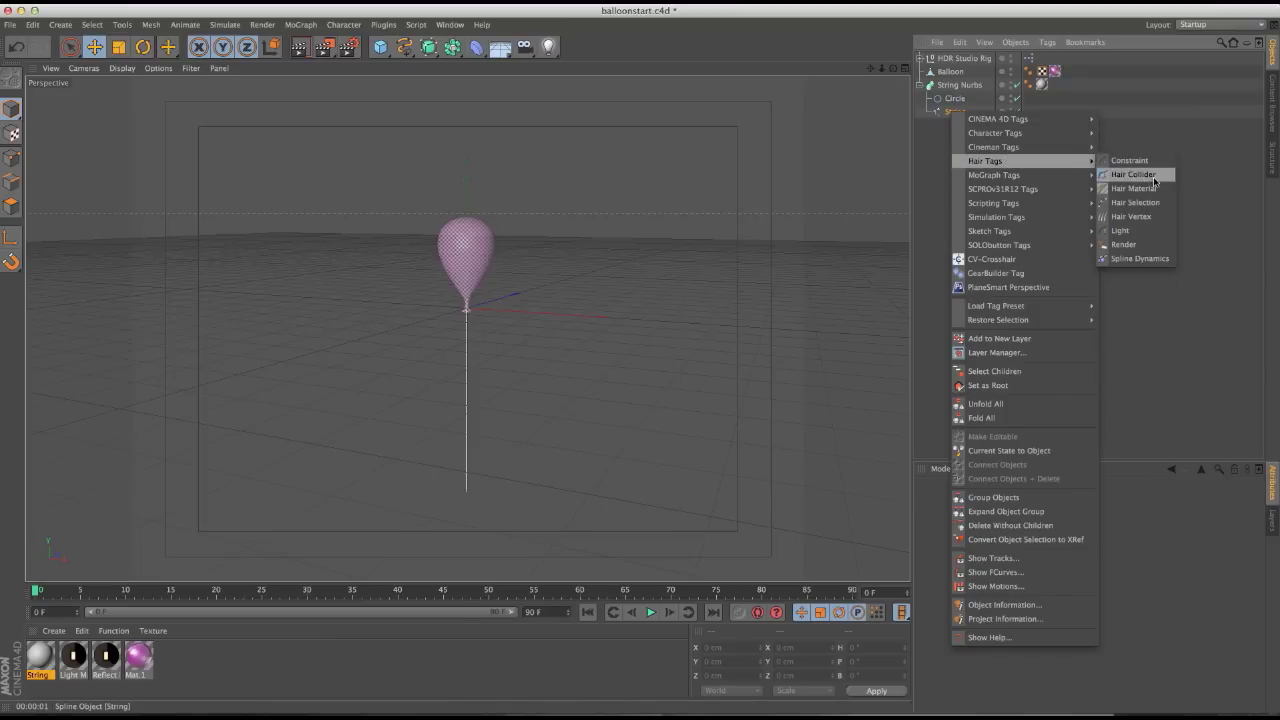
{"action": "left_click", "coordinate": [1140, 259]}
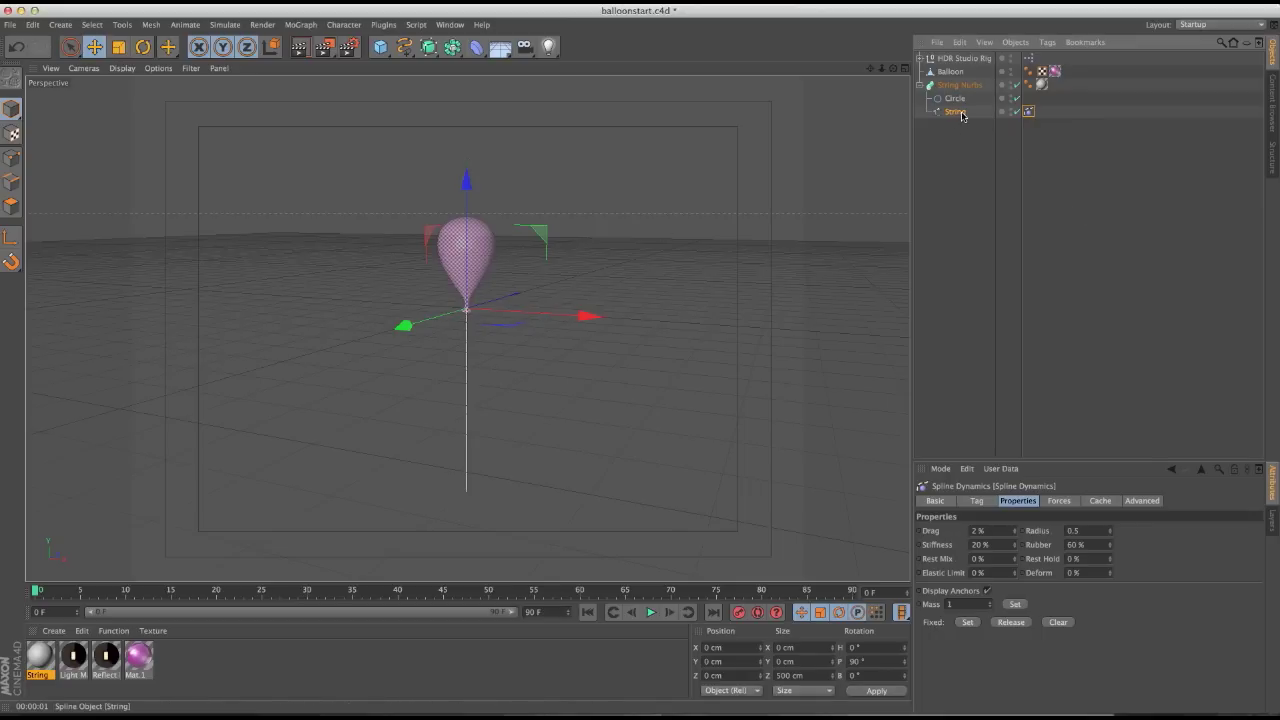
Select the String spline's lowest point in point mode and set it as fixed in the Spline Dynamics tag
{"action": "left_click", "coordinate": [11, 158]}
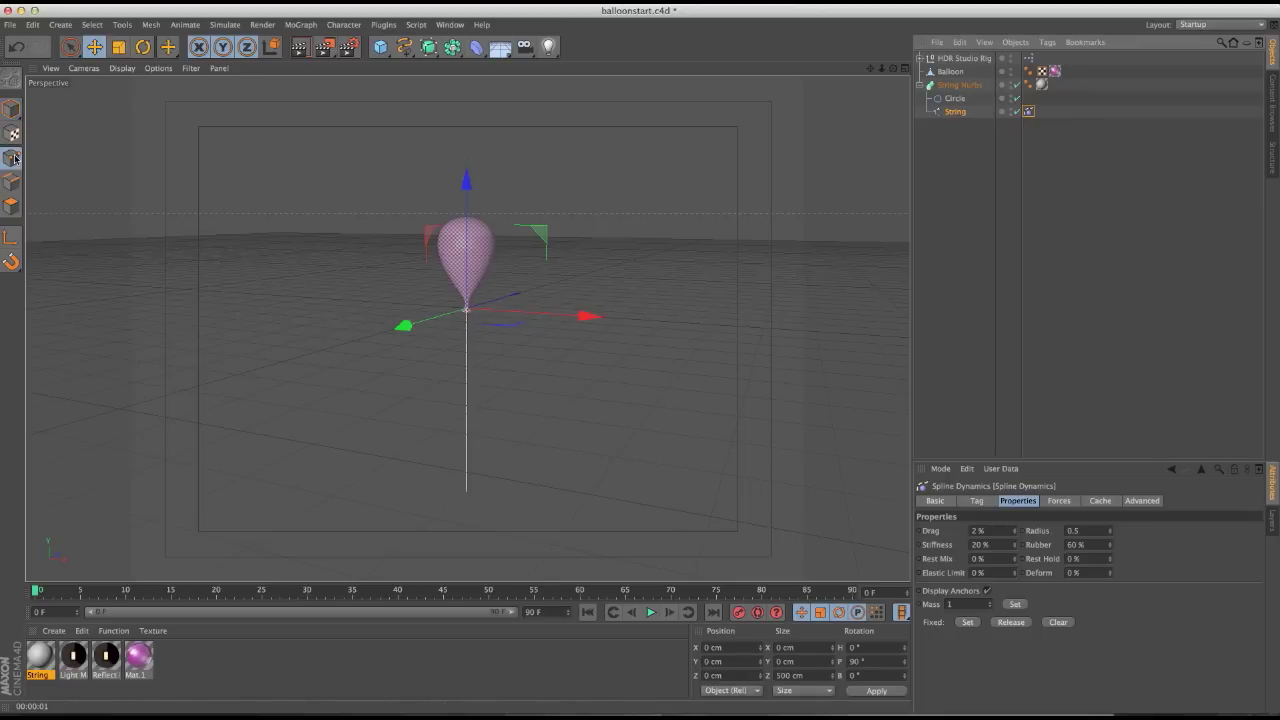
{"action": "left_click", "coordinate": [70, 47]}
{"action": "left_click", "coordinate": [467, 309]}
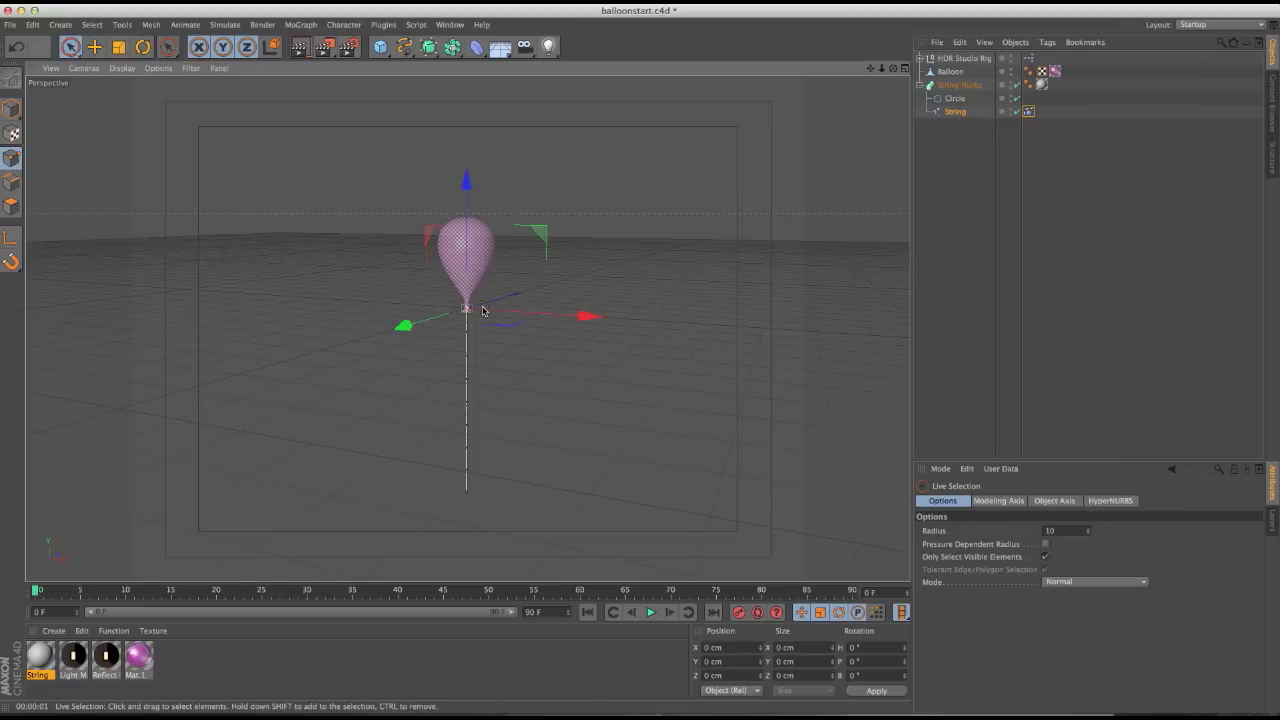
{"action": "left_click", "coordinate": [466, 491]}
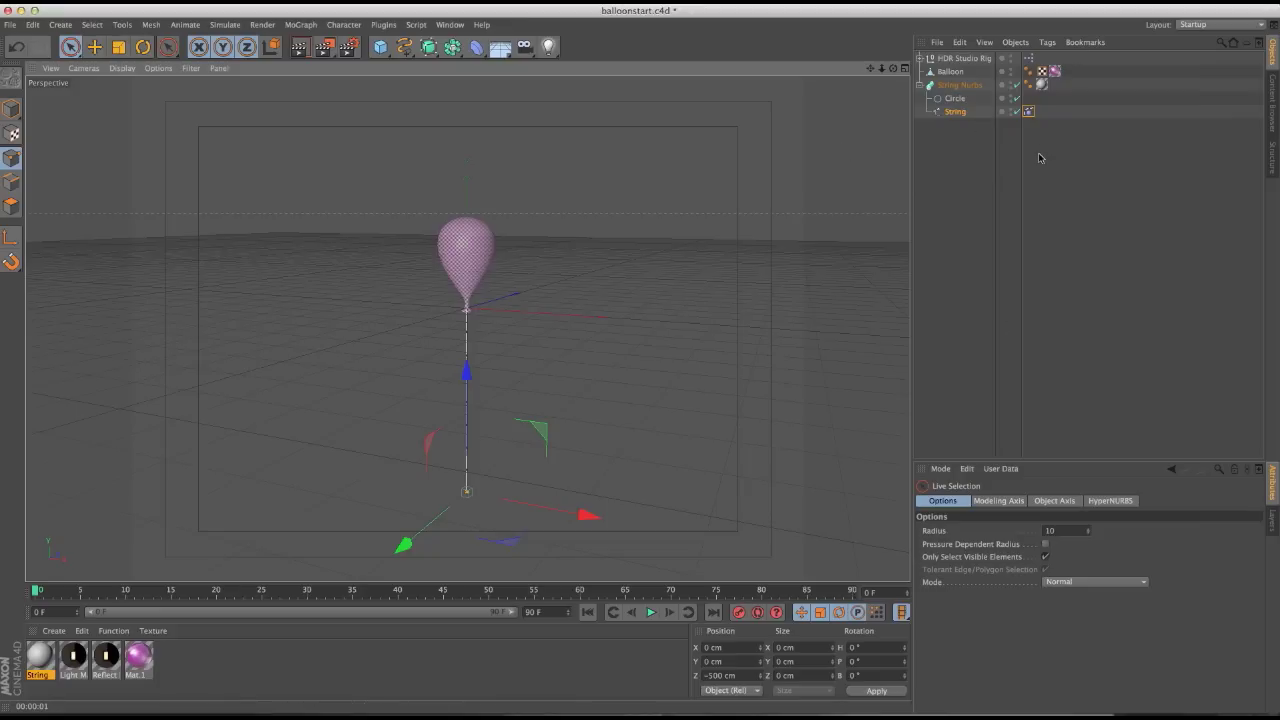
{"action": "left_click", "coordinate": [1028, 111]}
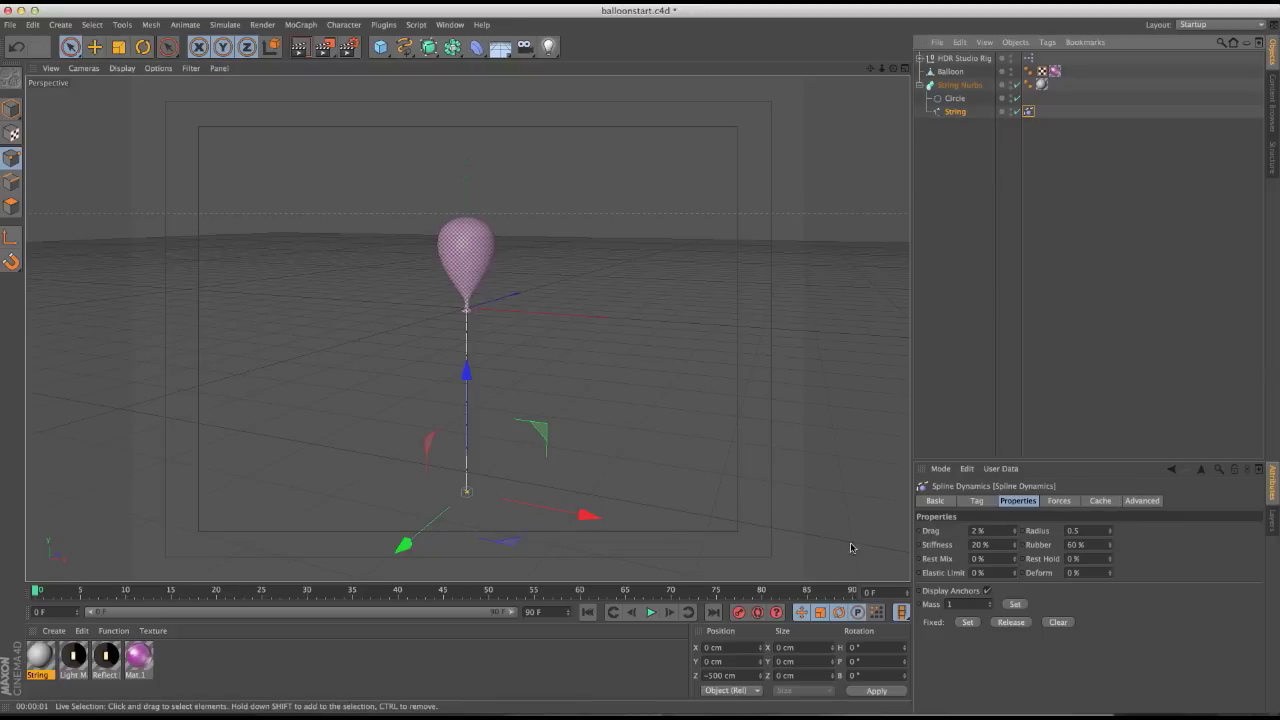
{"action": "left_click", "coordinate": [968, 623]}
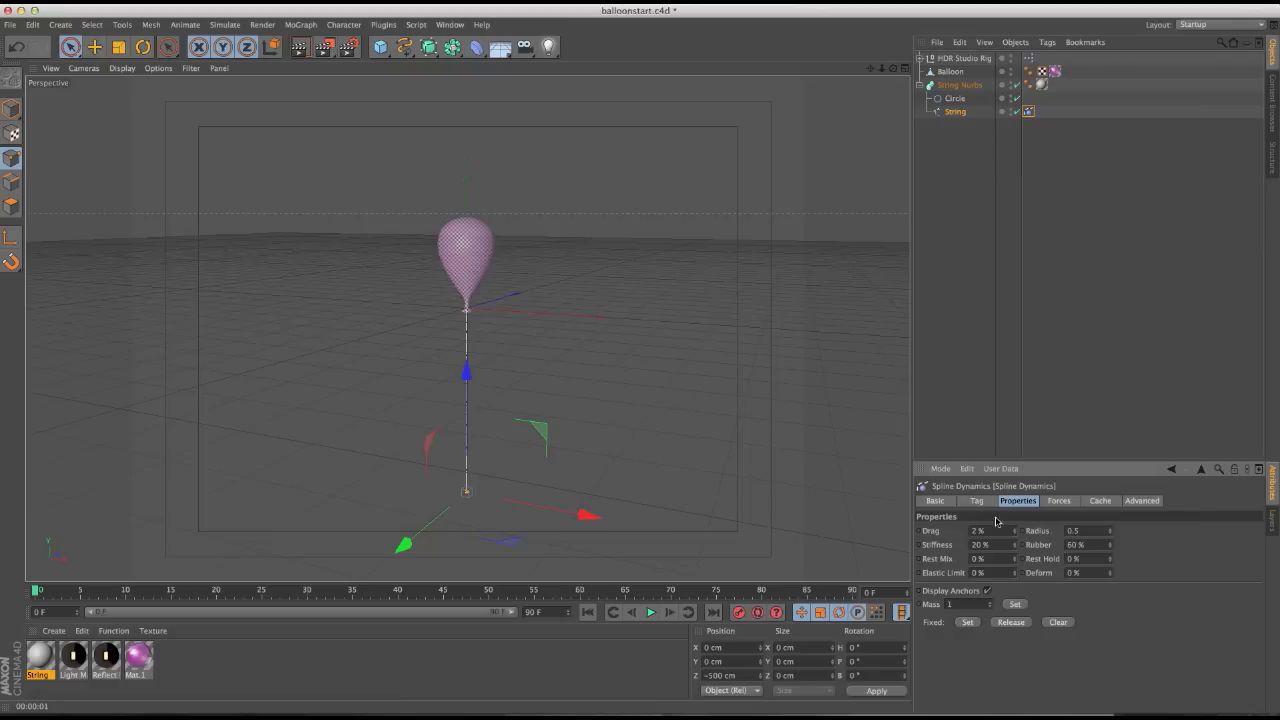
{"action": "left_click", "coordinate": [1023, 367]}
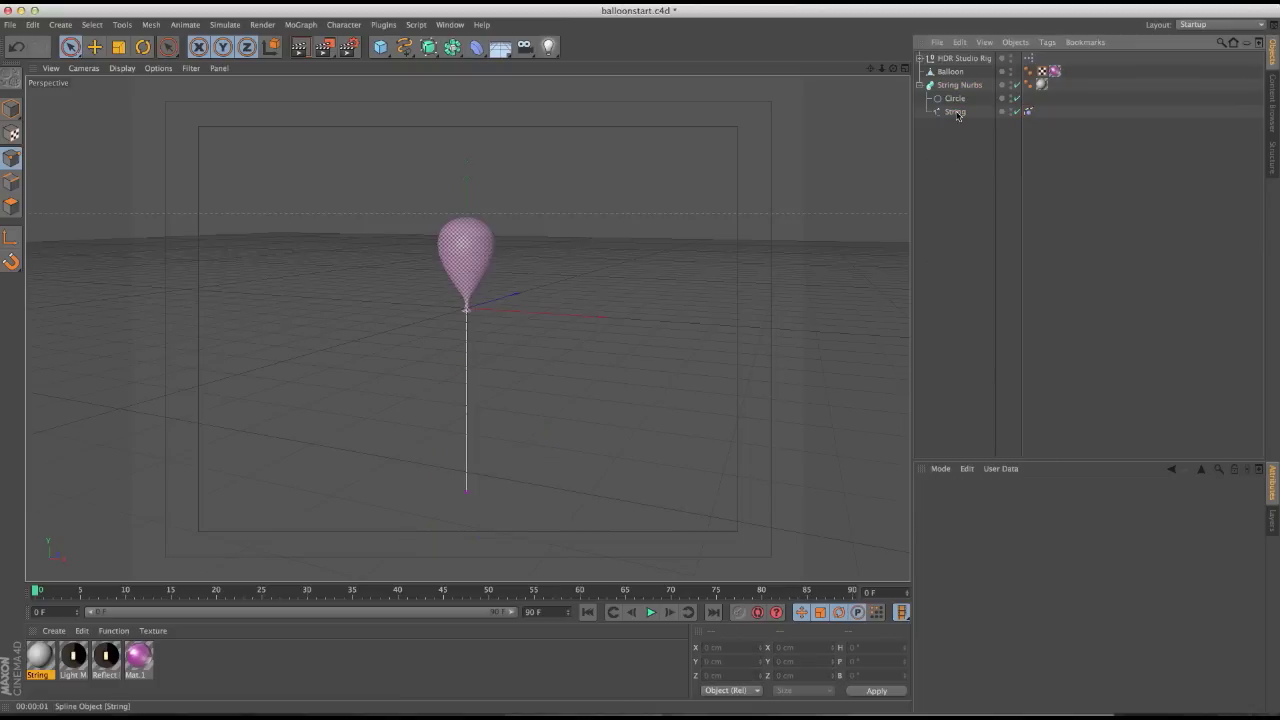
Change the gravity in the project's general dynamics settings to a negative value
{"action": "key", "text": "super+d"}
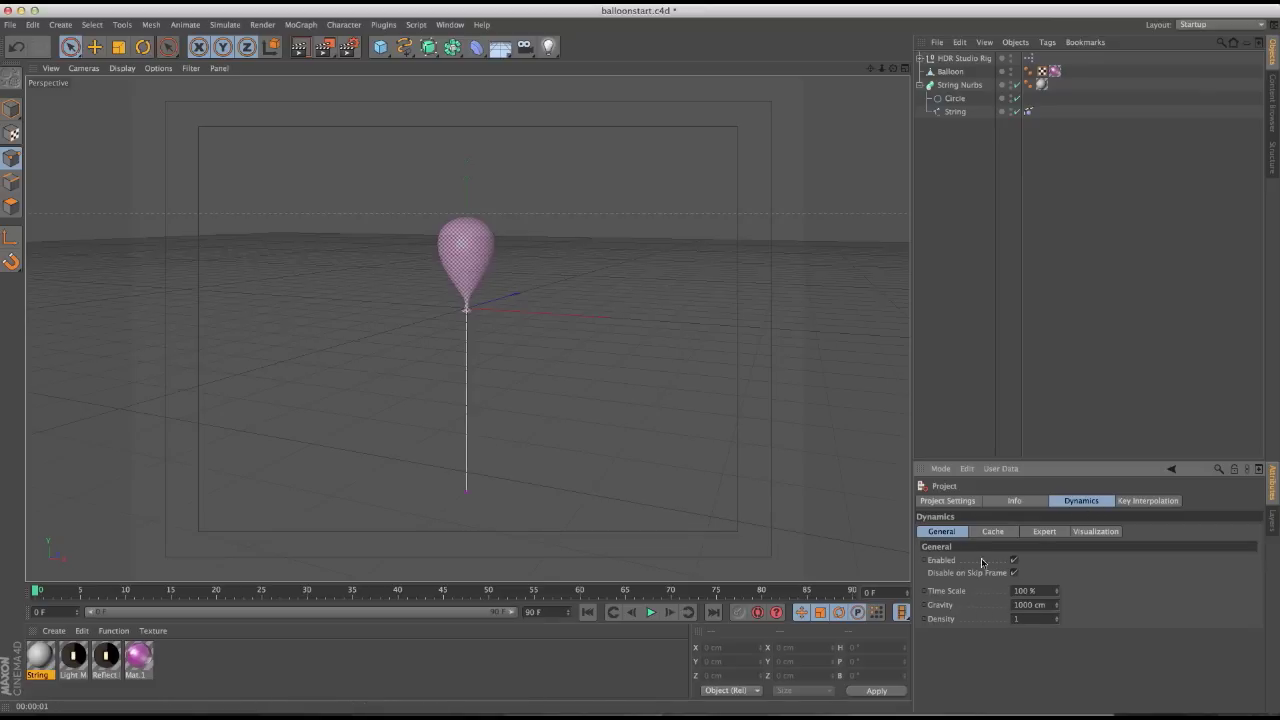
{"action": "left_click", "coordinate": [945, 501]}
{"action": "left_click", "coordinate": [1013, 502]}
{"action": "left_click", "coordinate": [1067, 502]}
{"action": "left_click", "coordinate": [947, 501]}
{"action": "left_click", "coordinate": [1014, 501]}
{"action": "left_click", "coordinate": [1067, 502]}
{"action": "left_click_drag", "start_coordinate": [1049, 605], "coordinate": [1014, 605]}
{"action": "type", "text": "-5"}
{"action": "left_click", "coordinate": [1030, 111]}
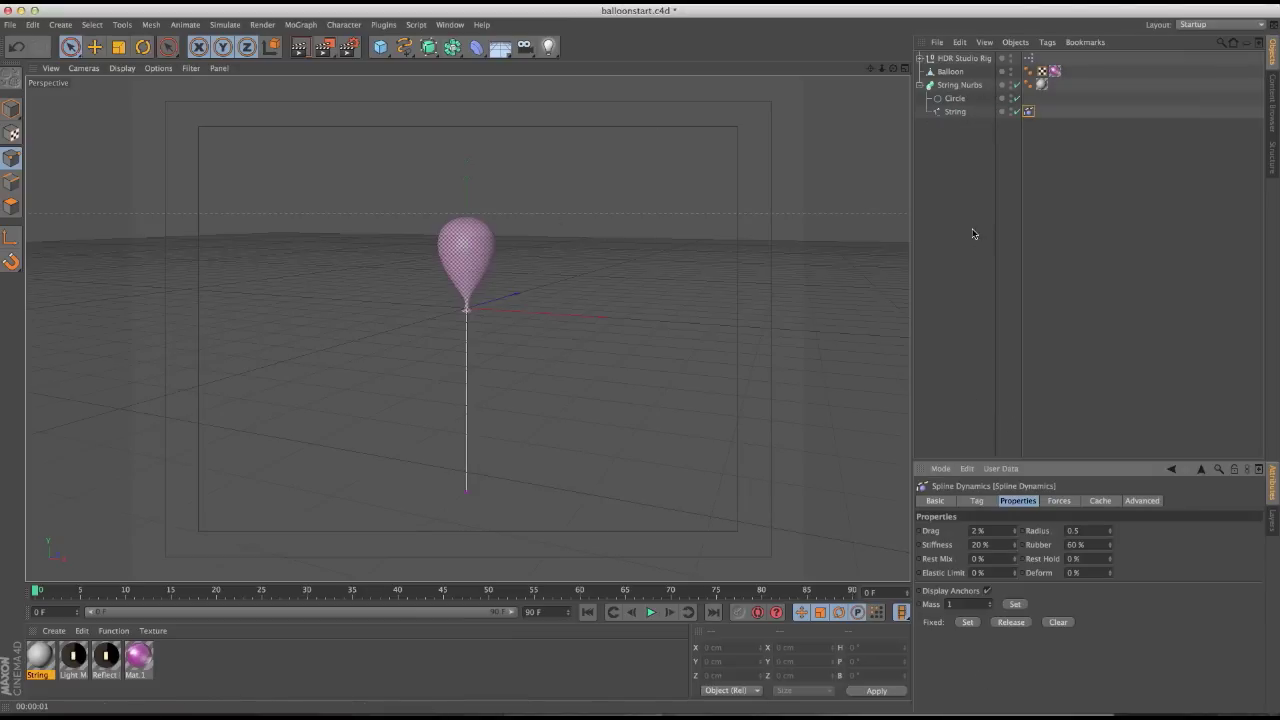
Add a Rigid Body simulation tag to the Balloon object
{"action": "left_click", "coordinate": [952, 72]}
{"action": "right_click", "coordinate": [956, 75]}
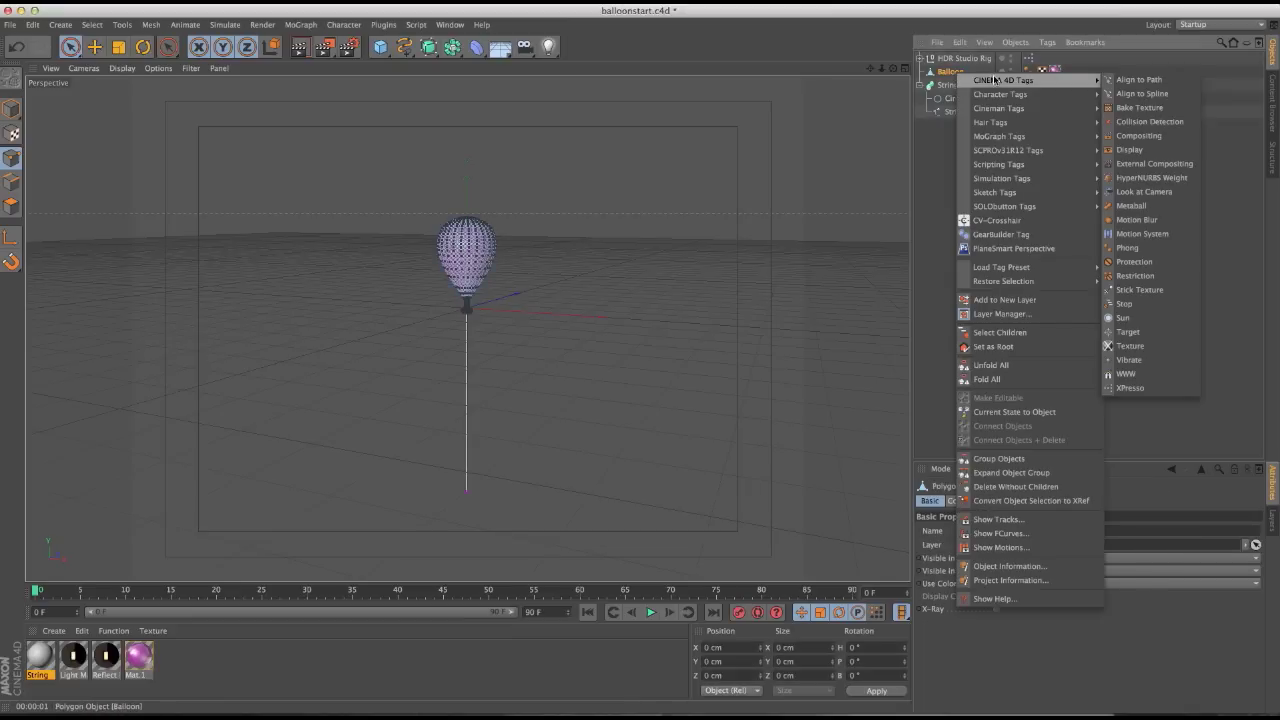
{"action": "mouse_move", "coordinate": [1021, 127]}
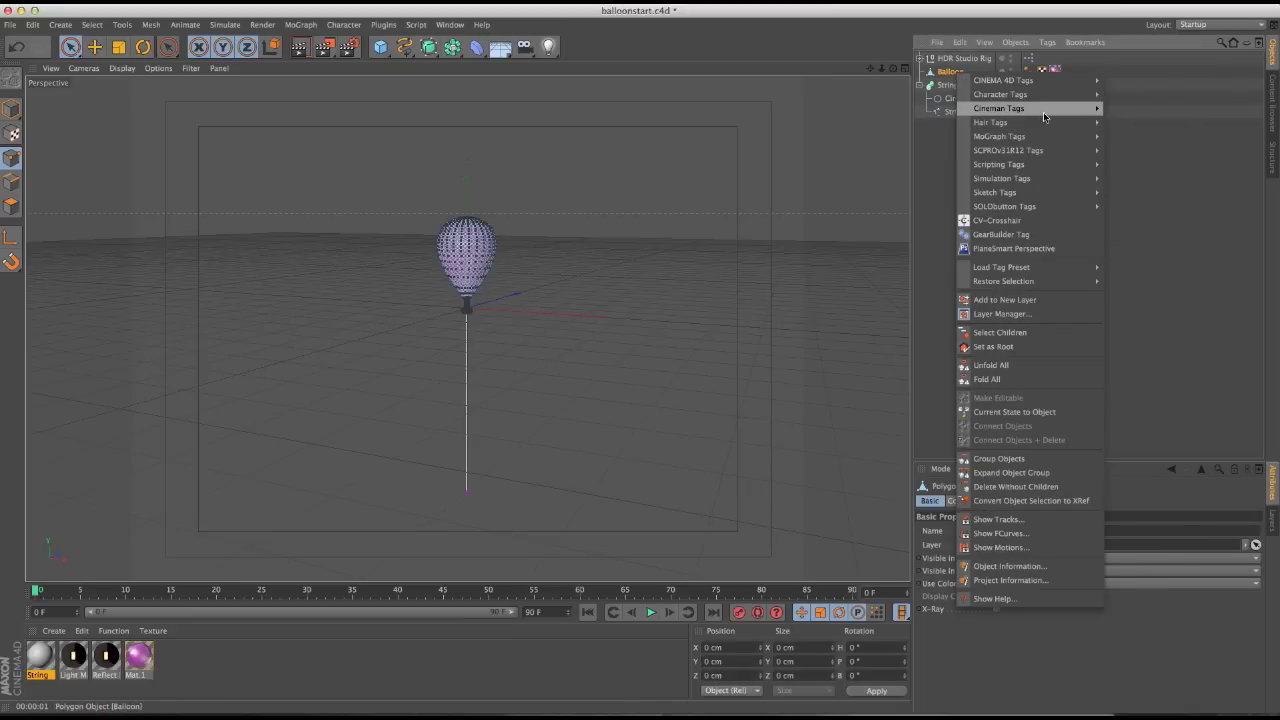
{"action": "mouse_move", "coordinate": [1012, 84]}
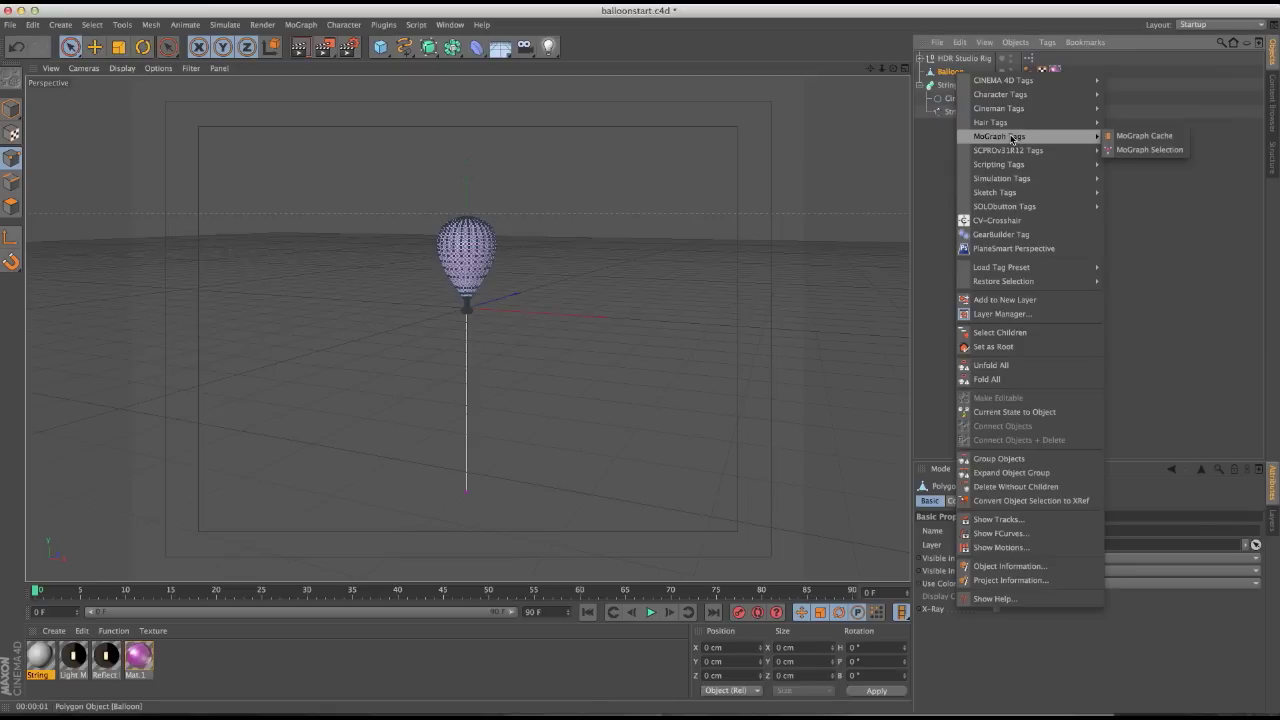
{"action": "mouse_move", "coordinate": [1018, 180]}
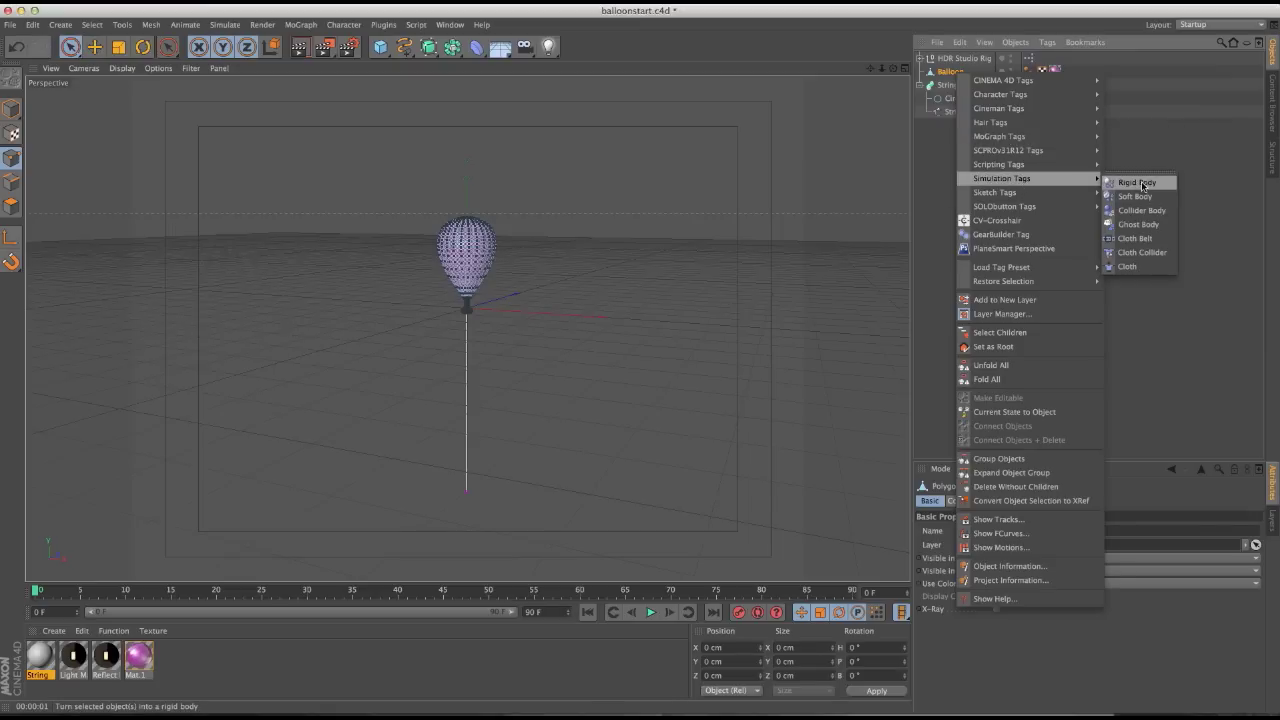
{"action": "left_click", "coordinate": [1137, 183]}
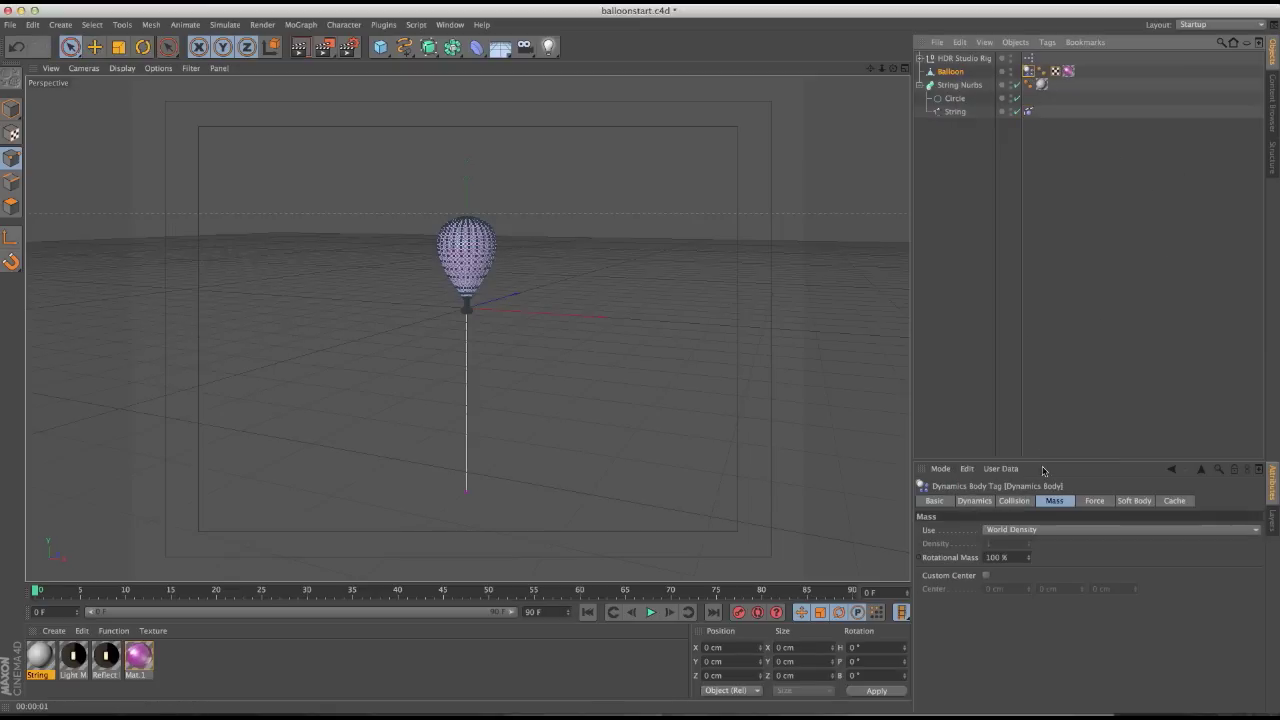
Add a dynamics Spring object and place it between HDR Studio Rig and Balloon in the object hierarchy
{"action": "left_click", "coordinate": [920, 85]}
{"action": "left_click", "coordinate": [291, 27]}
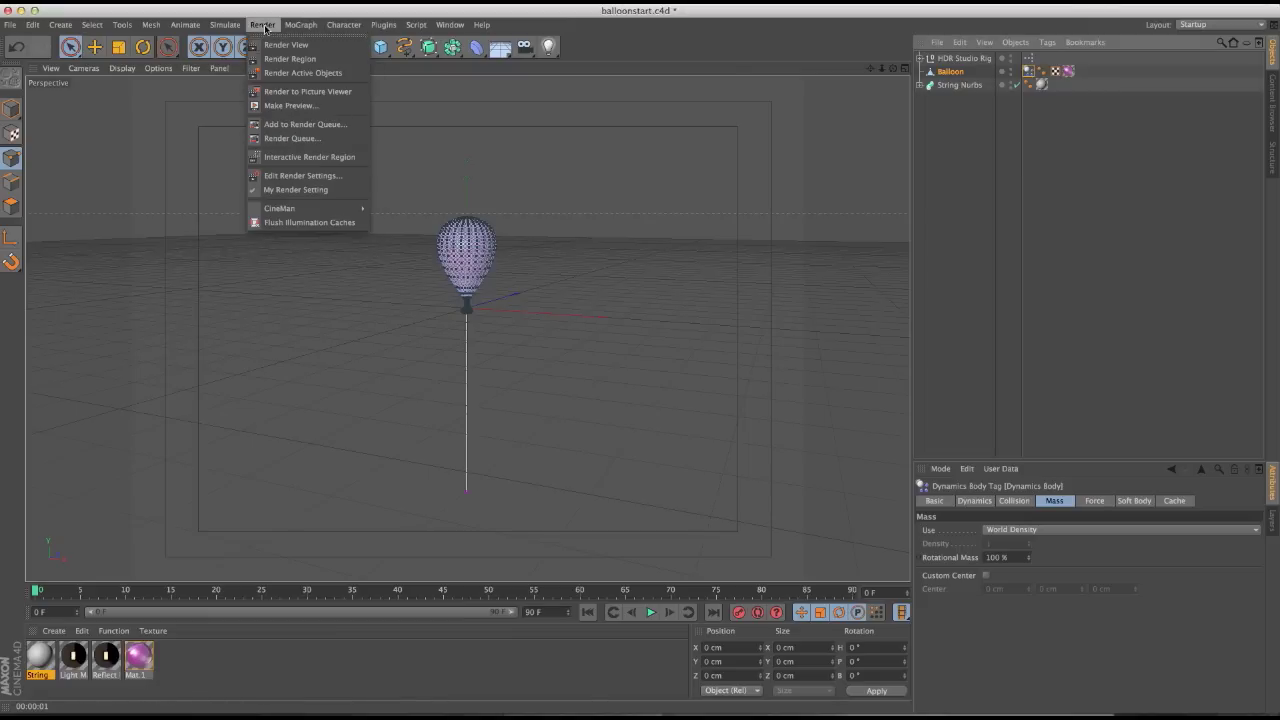
{"action": "mouse_move", "coordinate": [236, 48]}
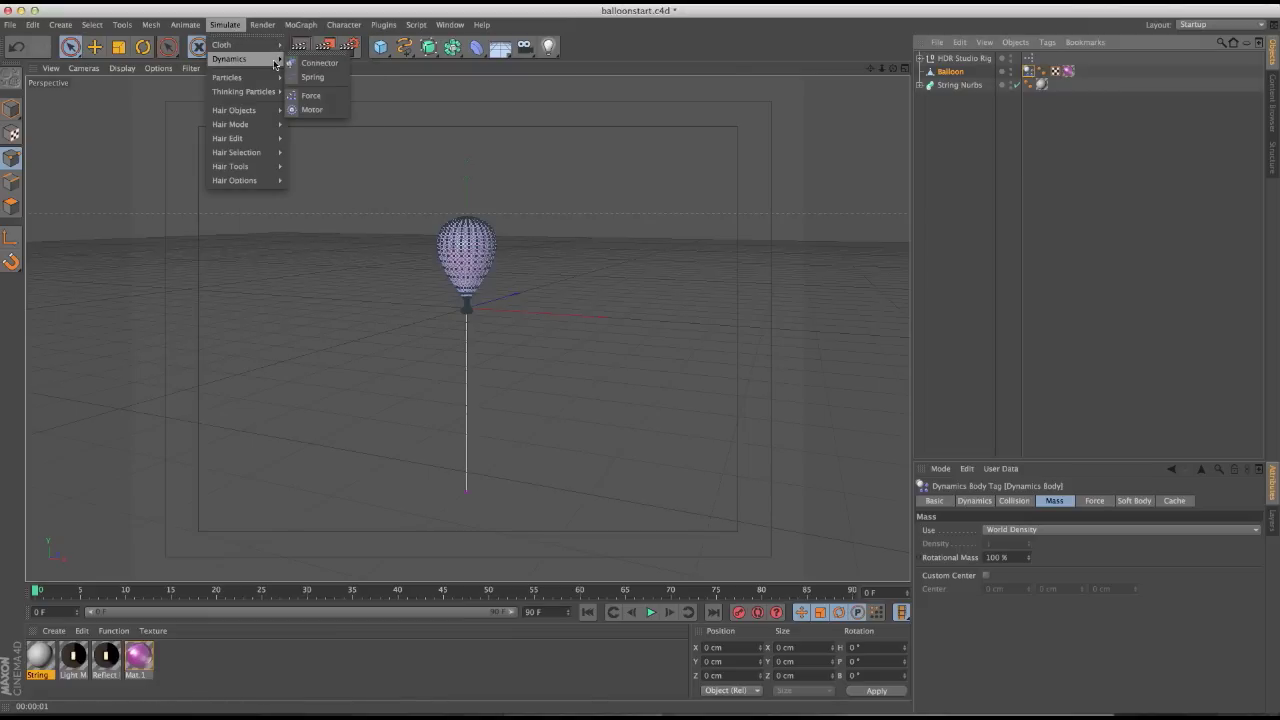
{"action": "left_click", "coordinate": [316, 77]}
{"action": "left_click_drag", "start_coordinate": [946, 58], "coordinate": [952, 80]}
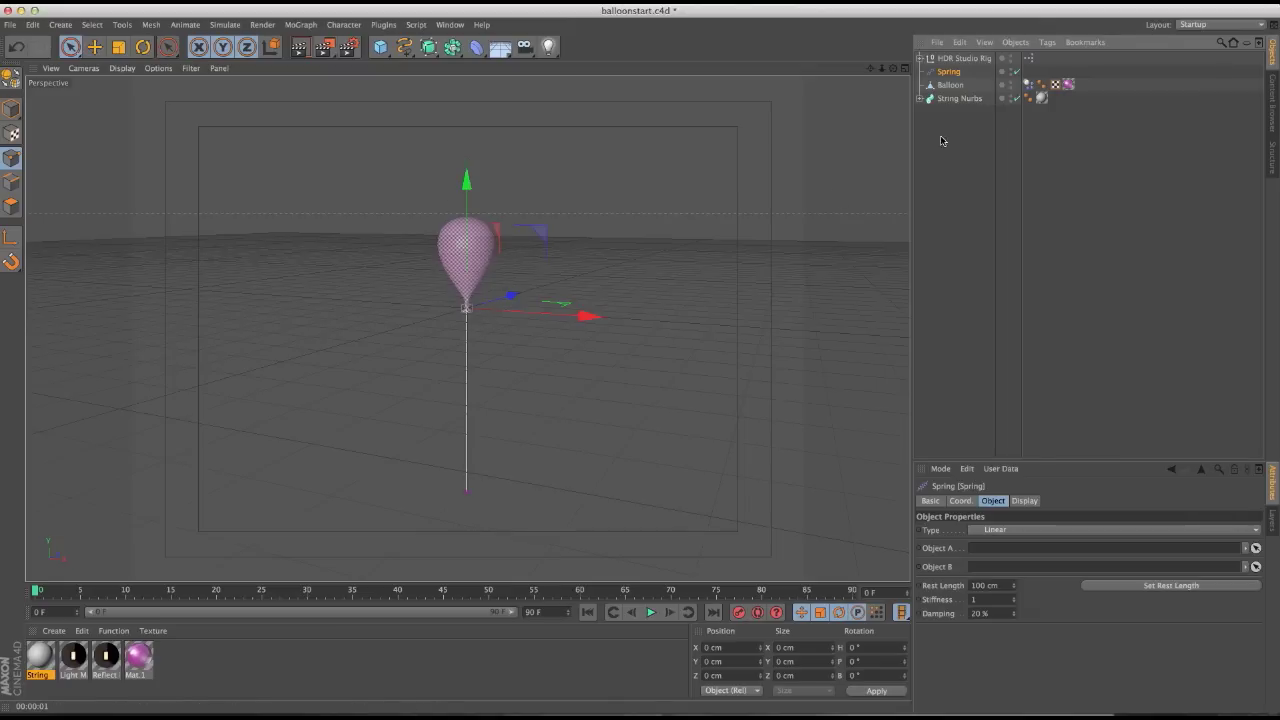
Assign the Balloon as the spring's Object A and the String spline as its Object B
{"action": "left_click_drag", "start_coordinate": [948, 85], "coordinate": [1021, 551]}
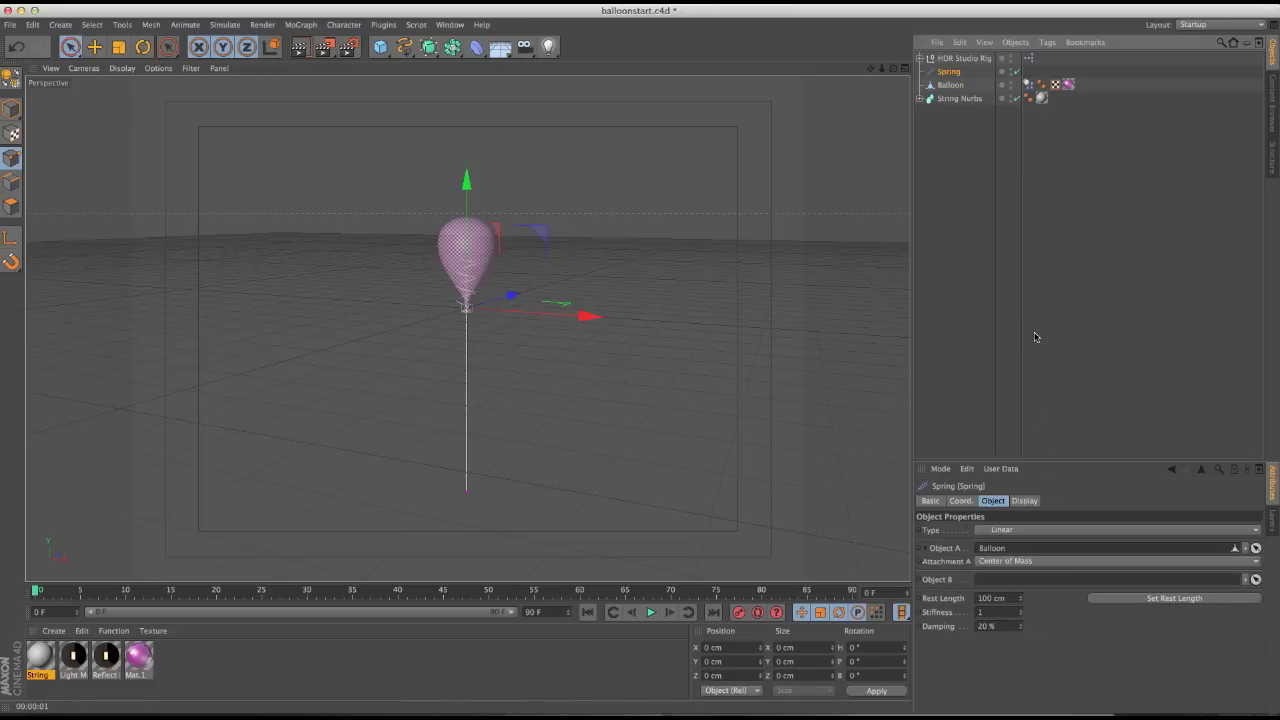
{"action": "left_click", "coordinate": [930, 98]}
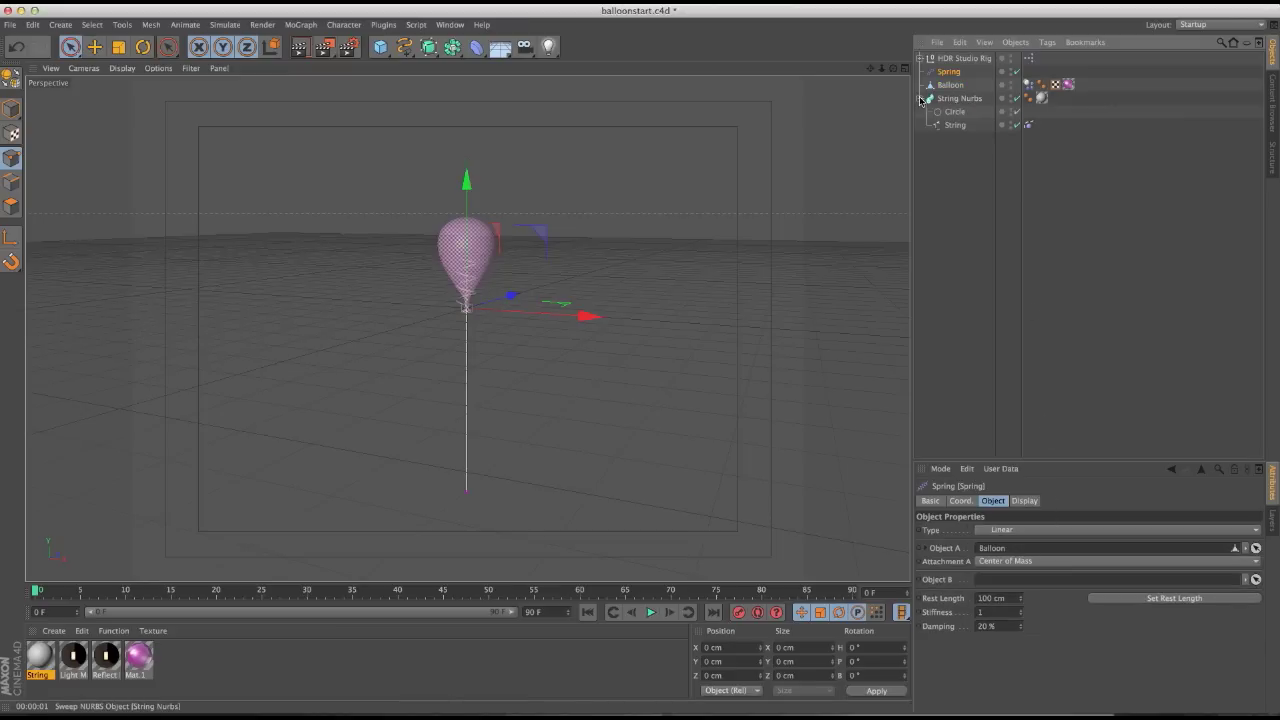
{"action": "left_click", "coordinate": [955, 125]}
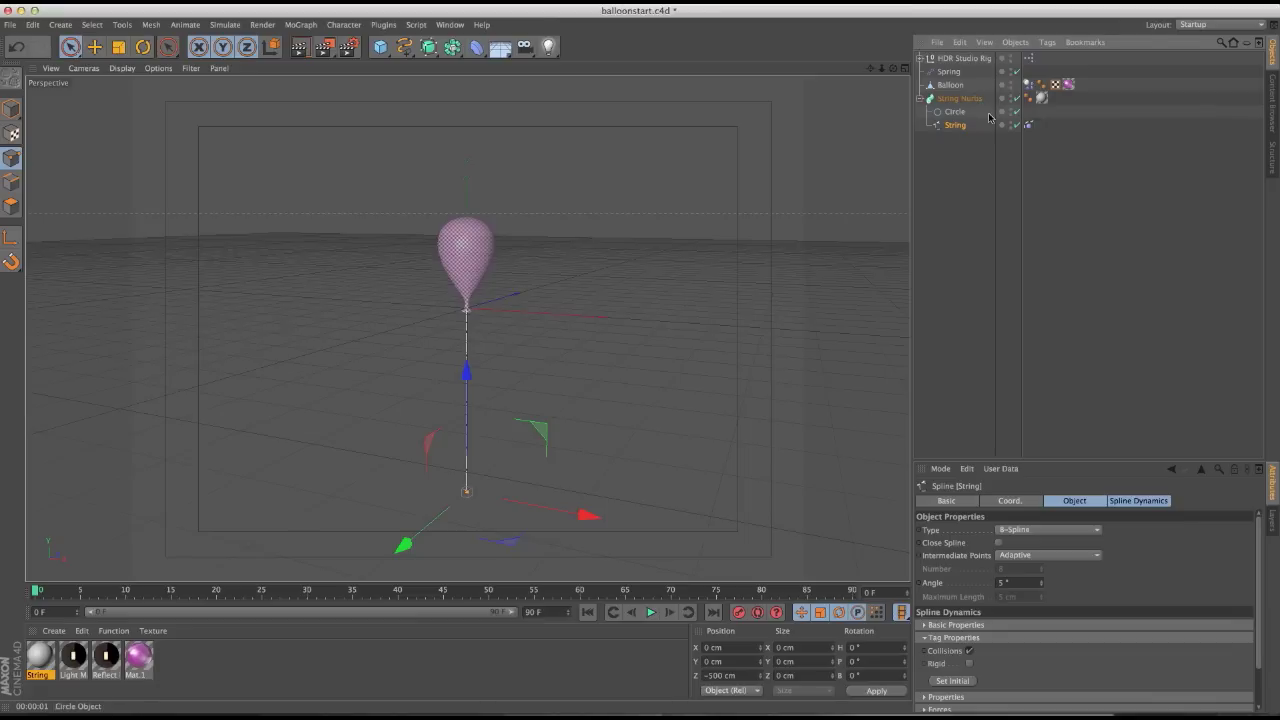
{"action": "left_click", "coordinate": [949, 72]}
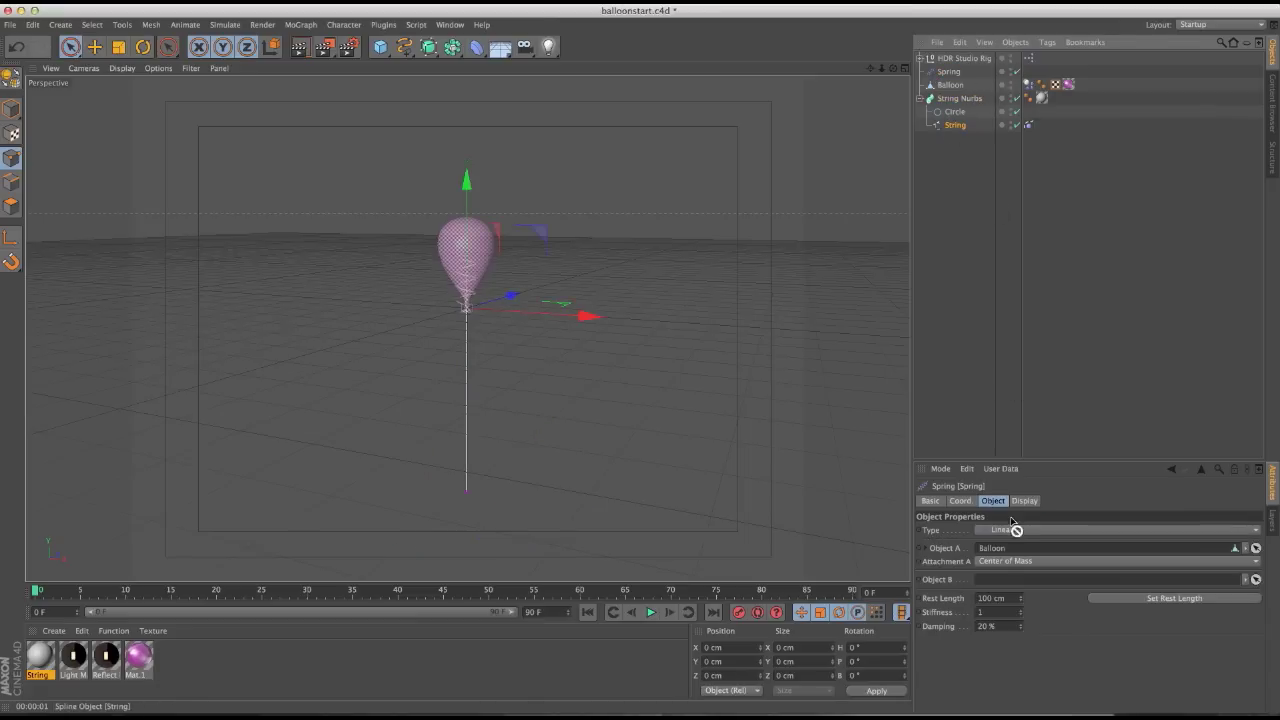
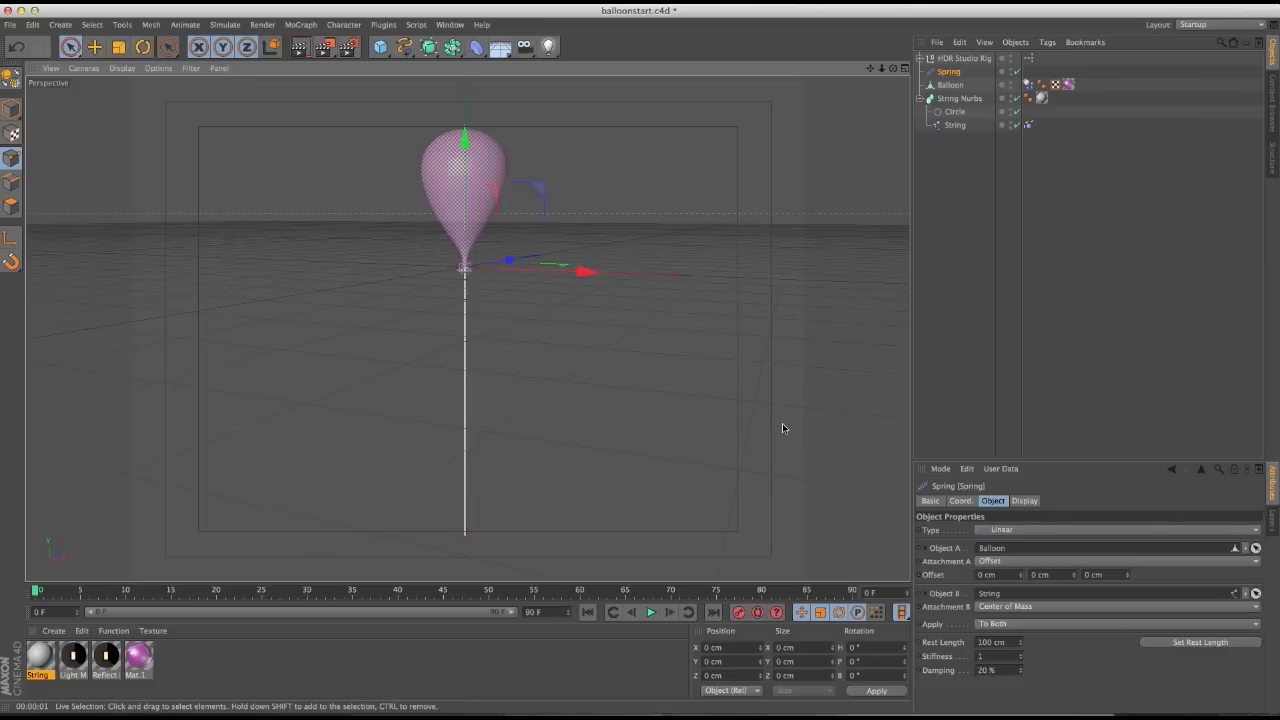
Try Point Selection as the spring's Attachment B type on the String spline
{"action": "left_click", "coordinate": [1002, 608]}
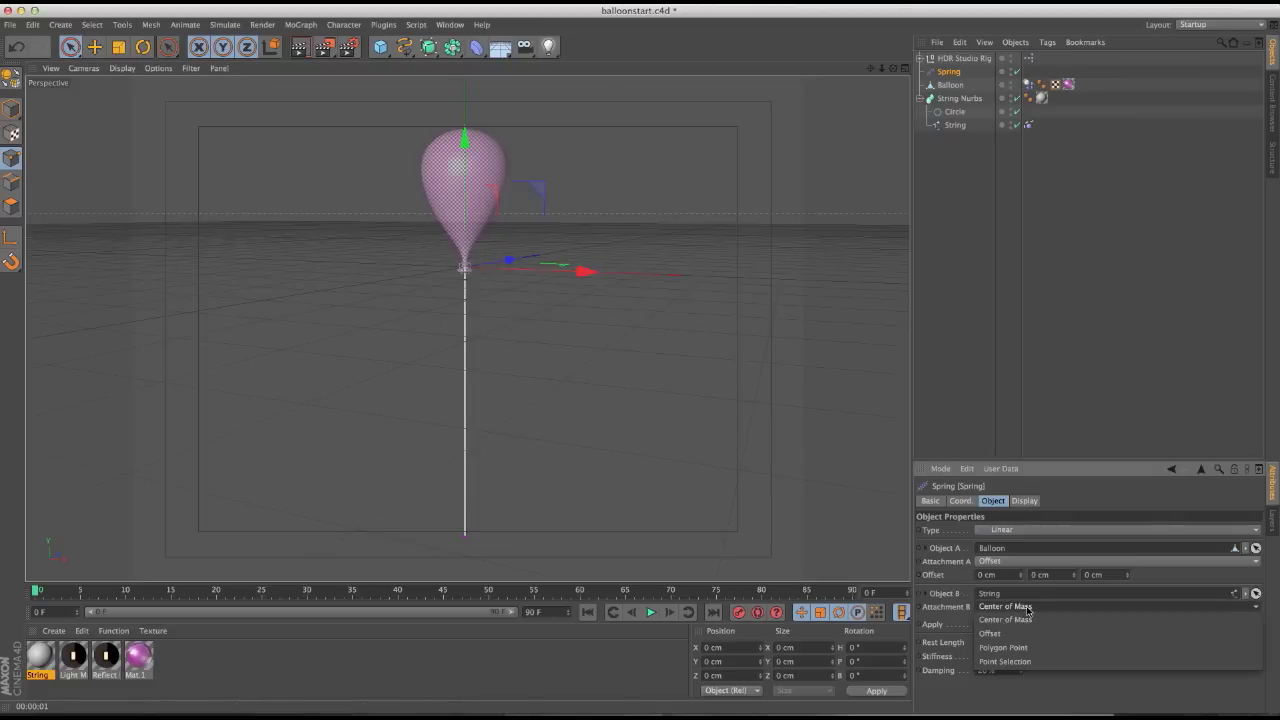
{"action": "left_click", "coordinate": [1005, 661]}
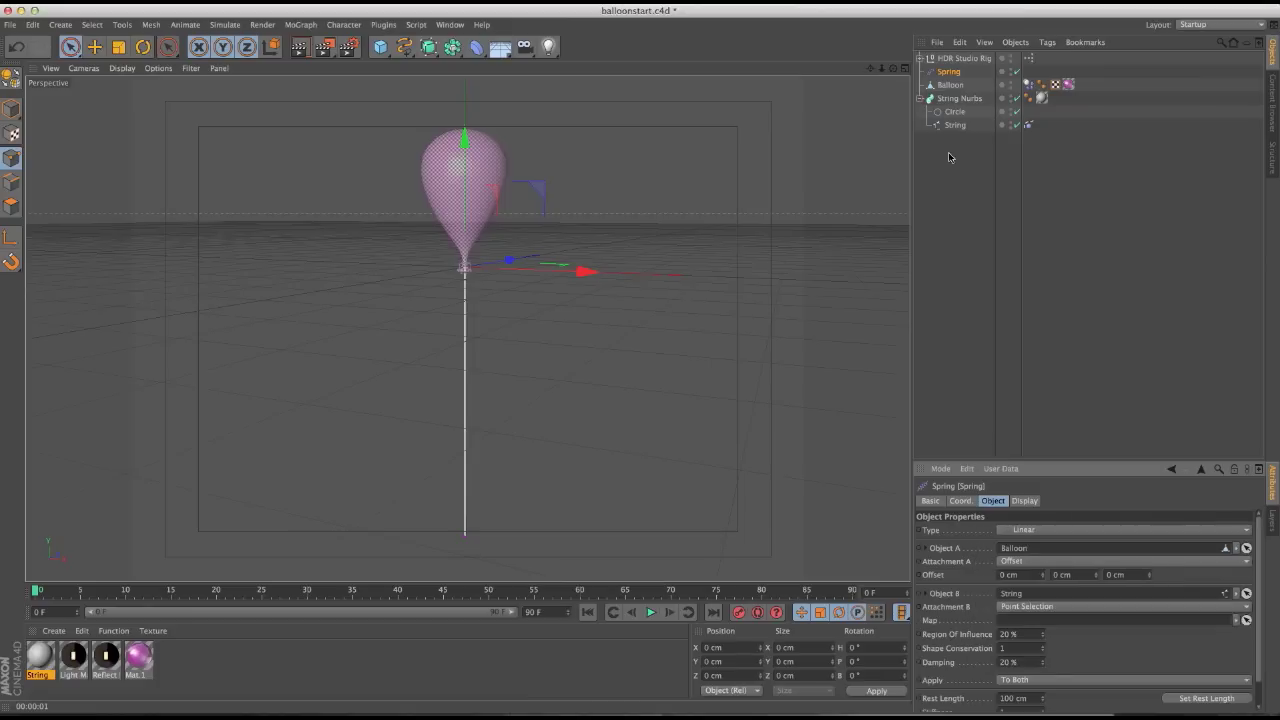
{"action": "left_click", "coordinate": [948, 87]}
{"action": "left_click", "coordinate": [948, 74]}
{"action": "left_click_drag", "start_coordinate": [731, 383], "coordinate": [569, 371], "text": "alt"}
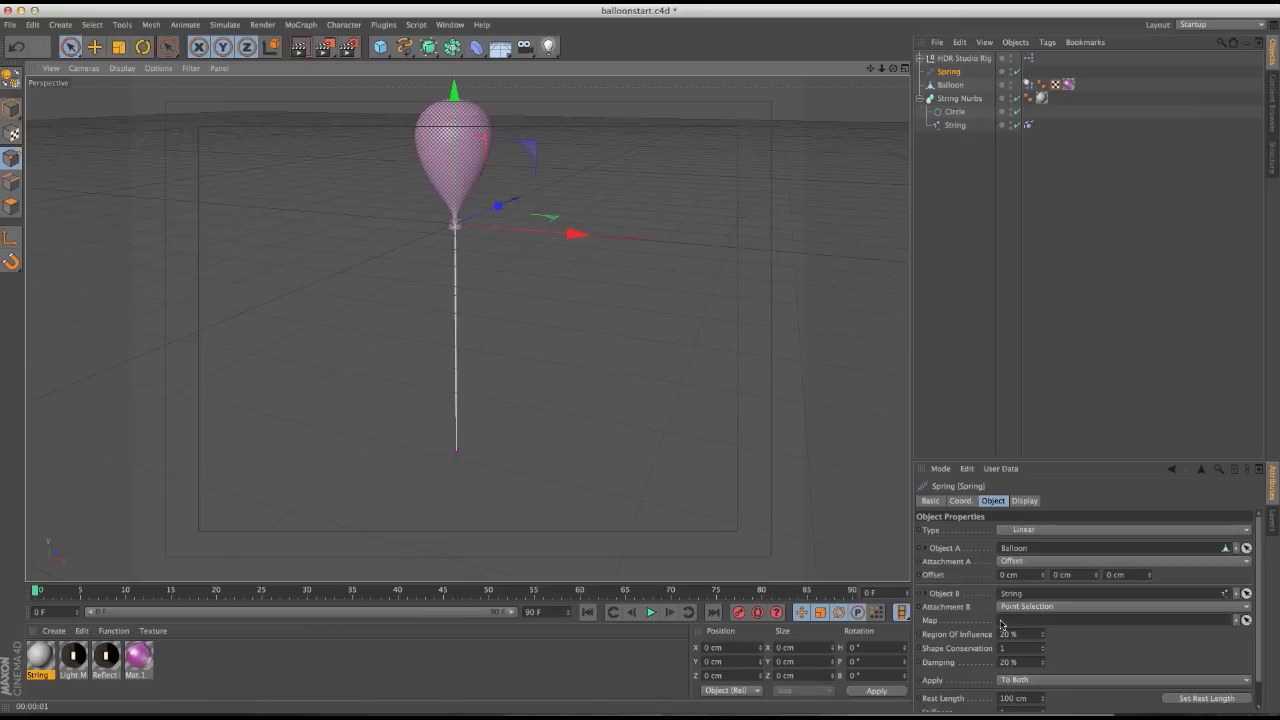
Enlarge the spring's properties area and set its Attachment B to Polygon Point
{"action": "left_click_drag", "start_coordinate": [1068, 461], "coordinate": [1066, 318]}
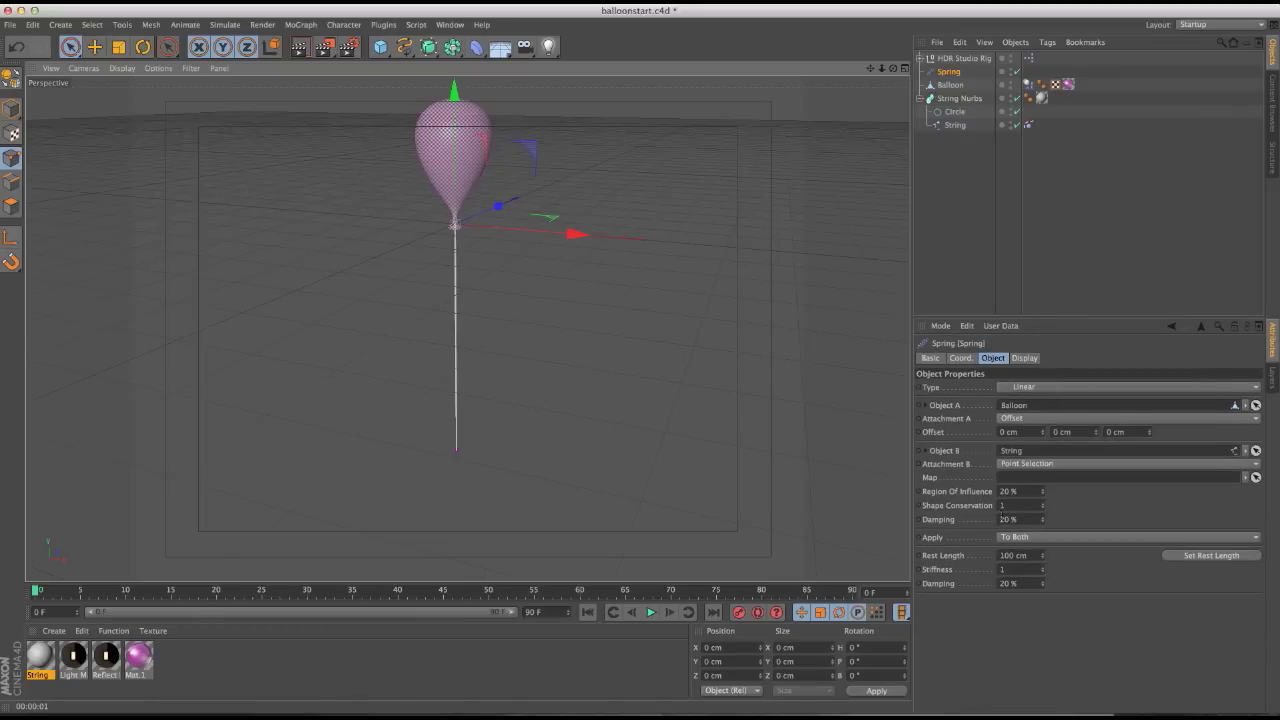
{"action": "left_click", "coordinate": [1003, 465]}
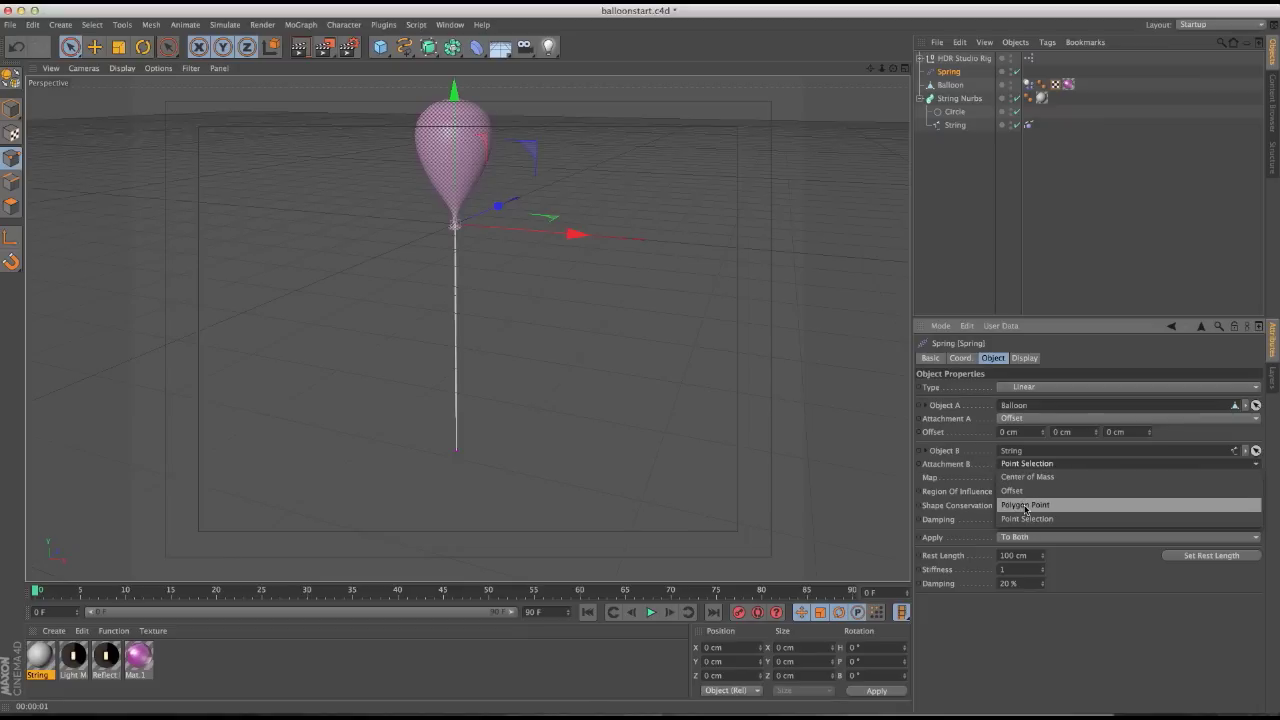
{"action": "left_click", "coordinate": [1025, 505]}
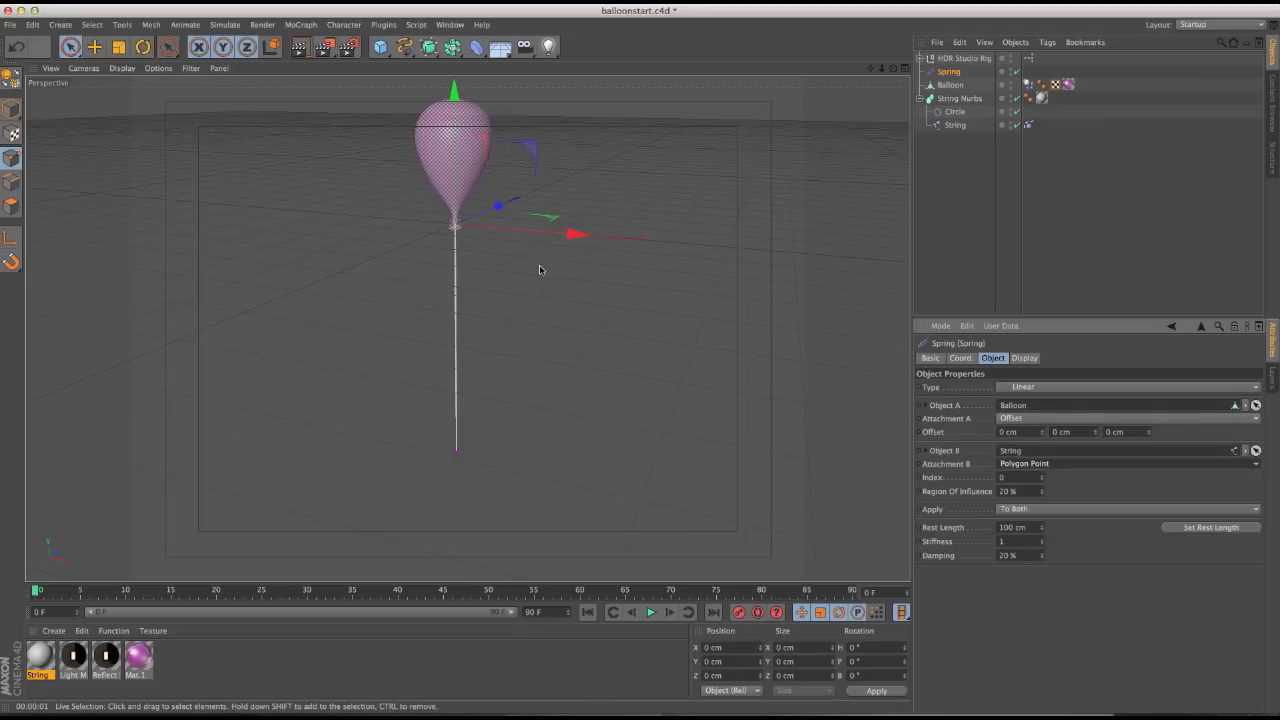
Raise the spring's Attachment B point index to 8 so the spring reaches the free lower end of the string
{"action": "left_click", "coordinate": [1041, 479]}
{"action": "left_click", "coordinate": [1041, 481]}
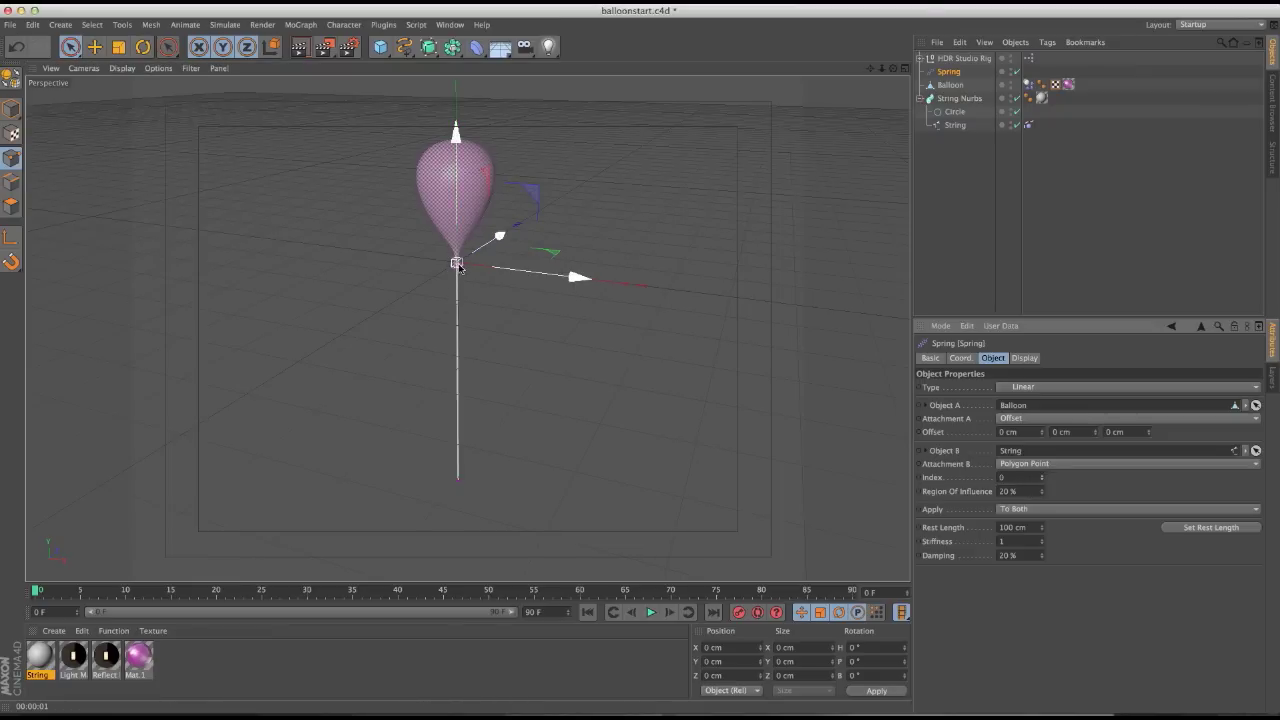
{"action": "left_click", "coordinate": [1041, 476]}
{"action": "left_click", "coordinate": [1041, 476]}
{"action": "left_click", "coordinate": [1041, 476]}
{"action": "left_click", "coordinate": [1041, 476]}
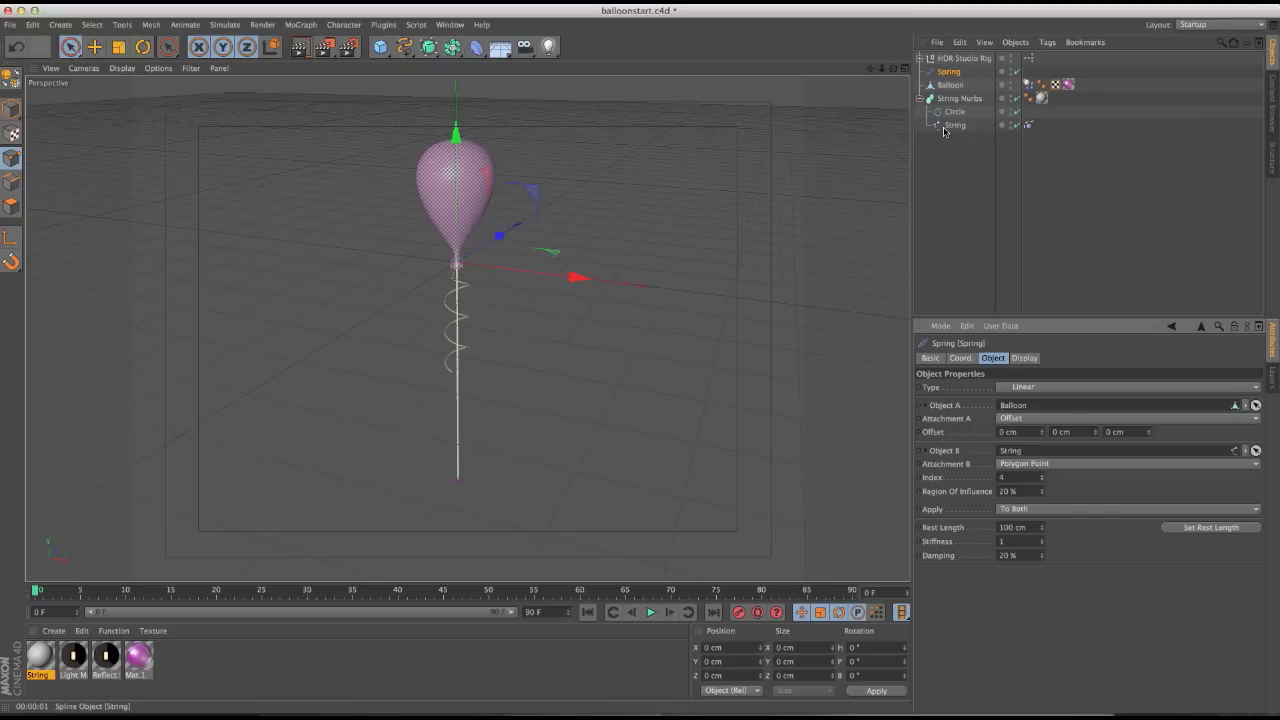
{"action": "left_click", "coordinate": [459, 290]}
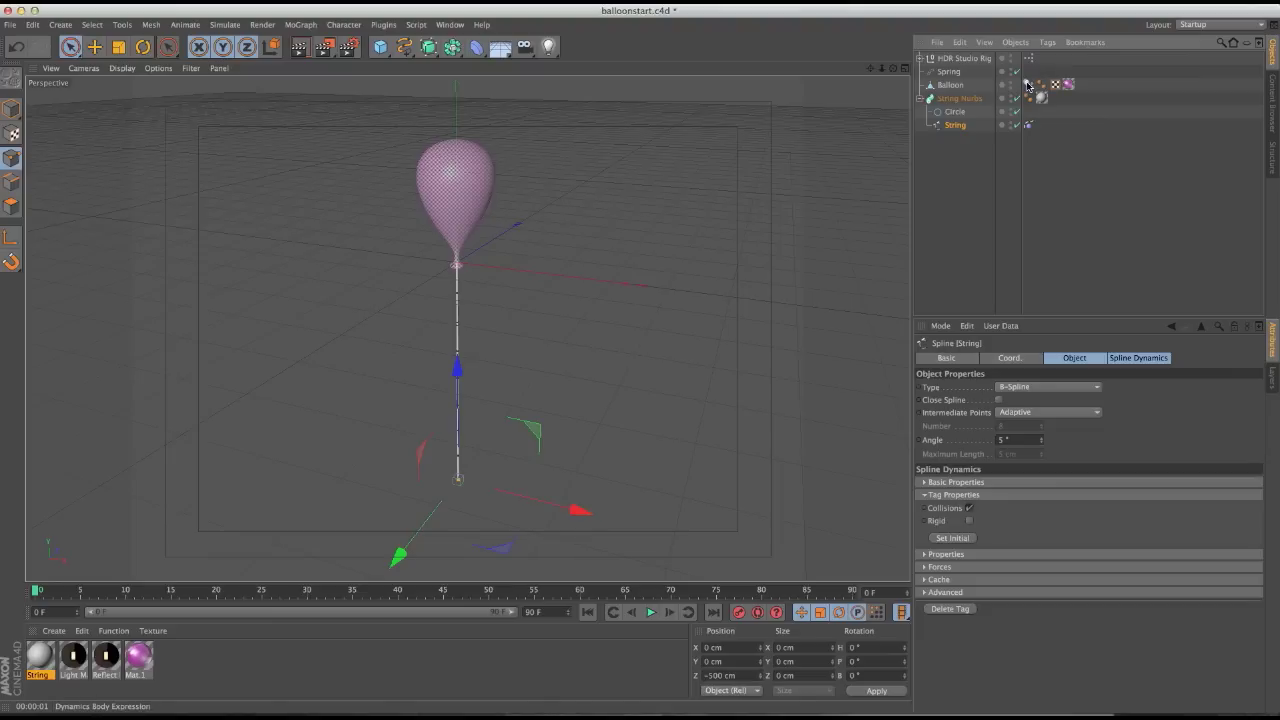
{"action": "left_click", "coordinate": [950, 72]}
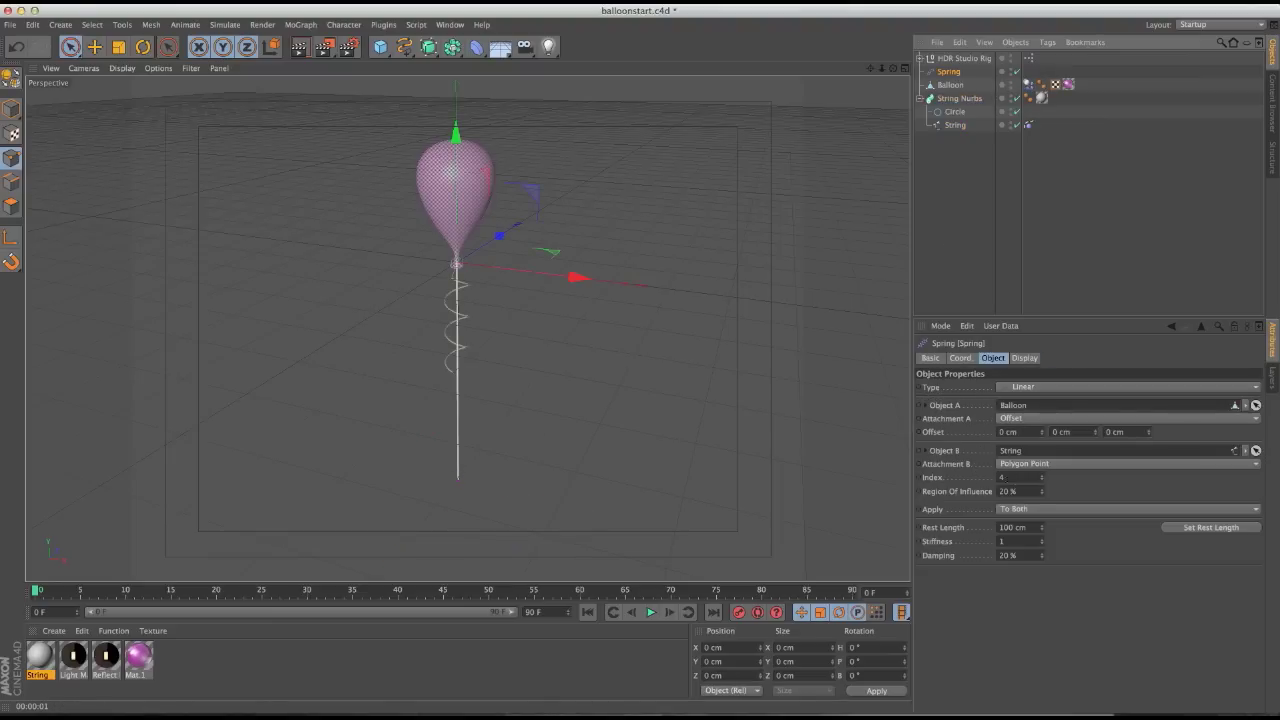
{"action": "left_click", "coordinate": [1041, 474]}
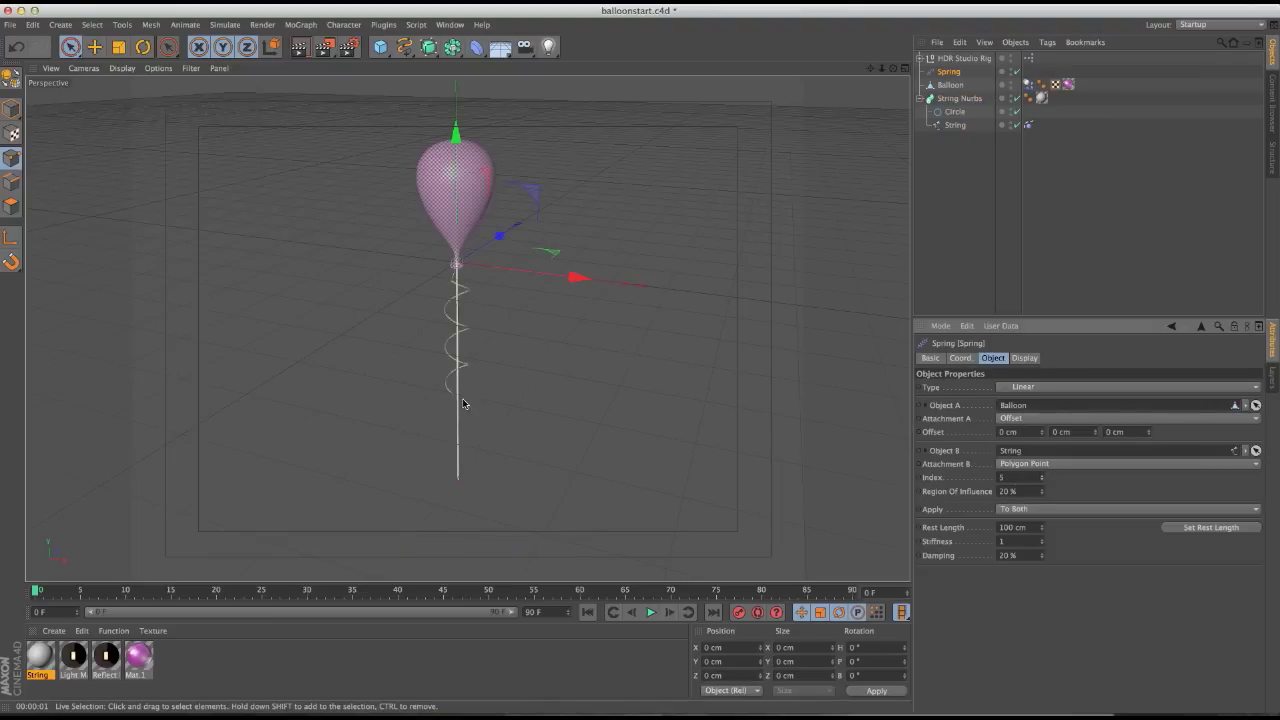
{"action": "left_click", "coordinate": [1041, 477]}
{"action": "left_click", "coordinate": [1041, 477]}
{"action": "left_click", "coordinate": [1041, 477]}
{"action": "left_click", "coordinate": [1042, 476]}
{"action": "left_click", "coordinate": [1042, 480]}
{"action": "left_click_drag", "start_coordinate": [470, 486], "coordinate": [466, 470], "text": "alt"}
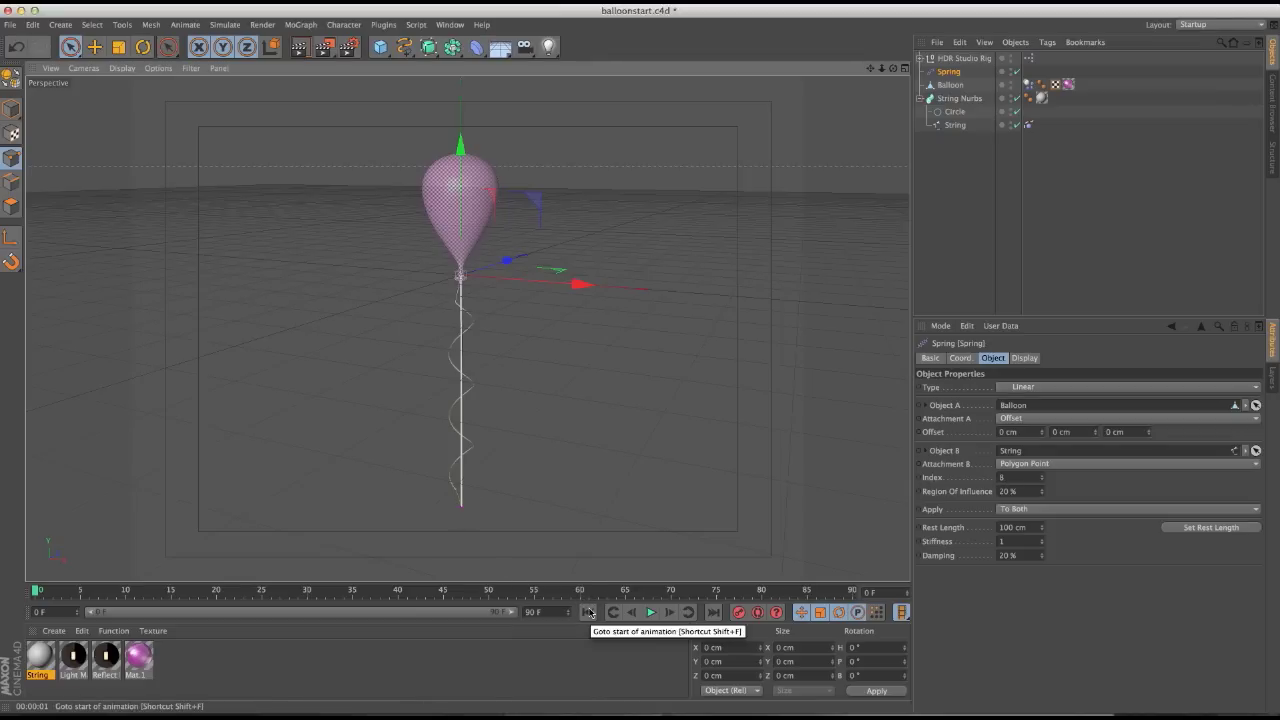
Play the simulation, then try a rest length of 500 cm for the spring and replay it from the first frame
{"action": "left_click", "coordinate": [650, 612]}
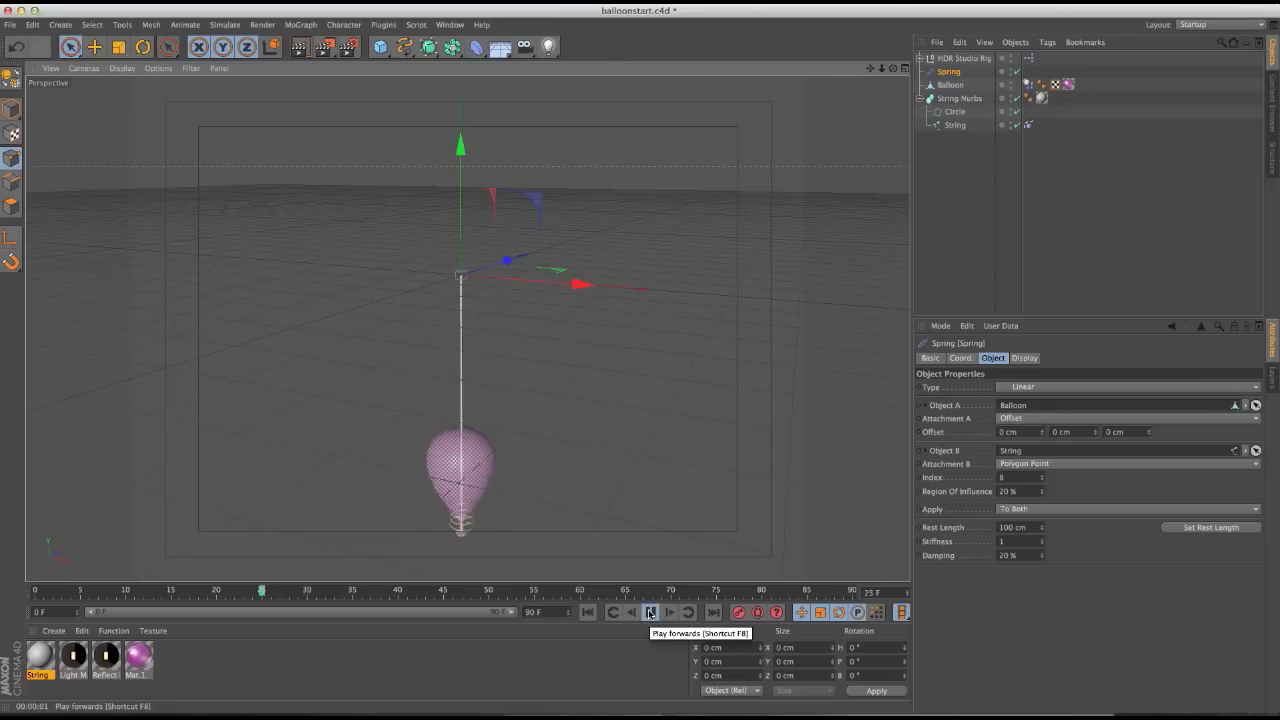
{"action": "left_click", "coordinate": [588, 612]}
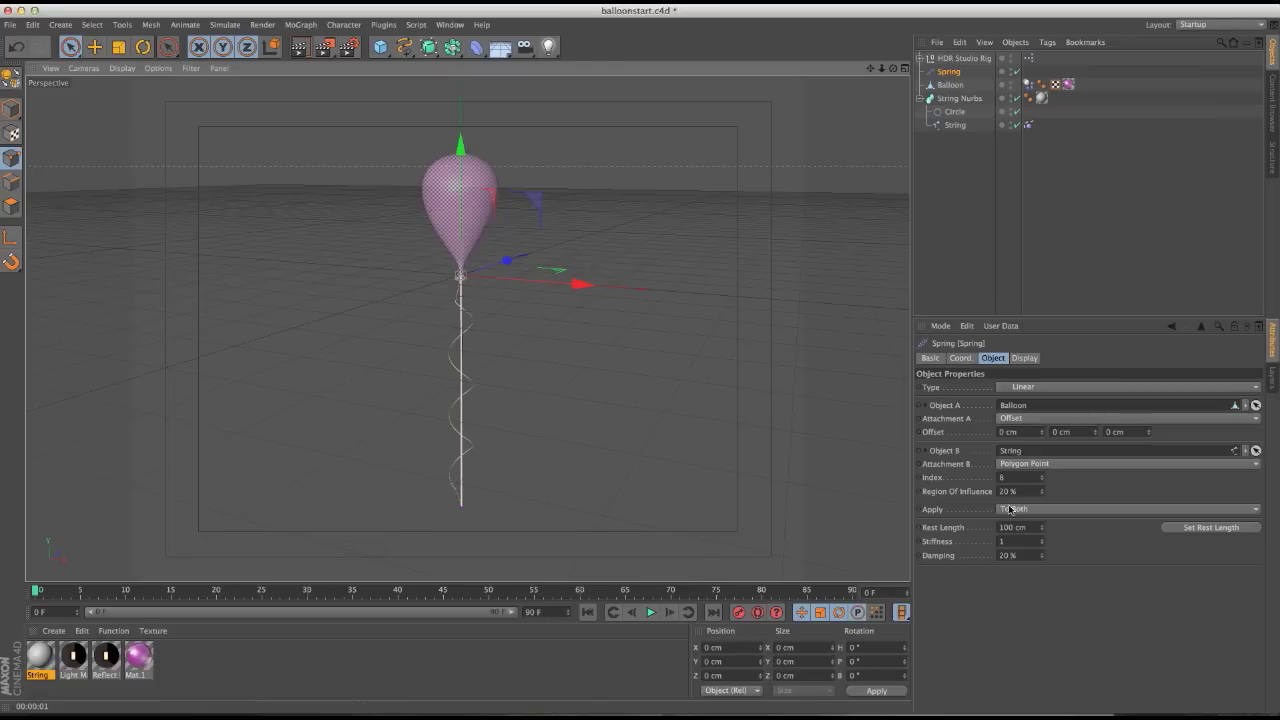
{"action": "double_click", "coordinate": [1032, 527]}
{"action": "type", "text": "5"}
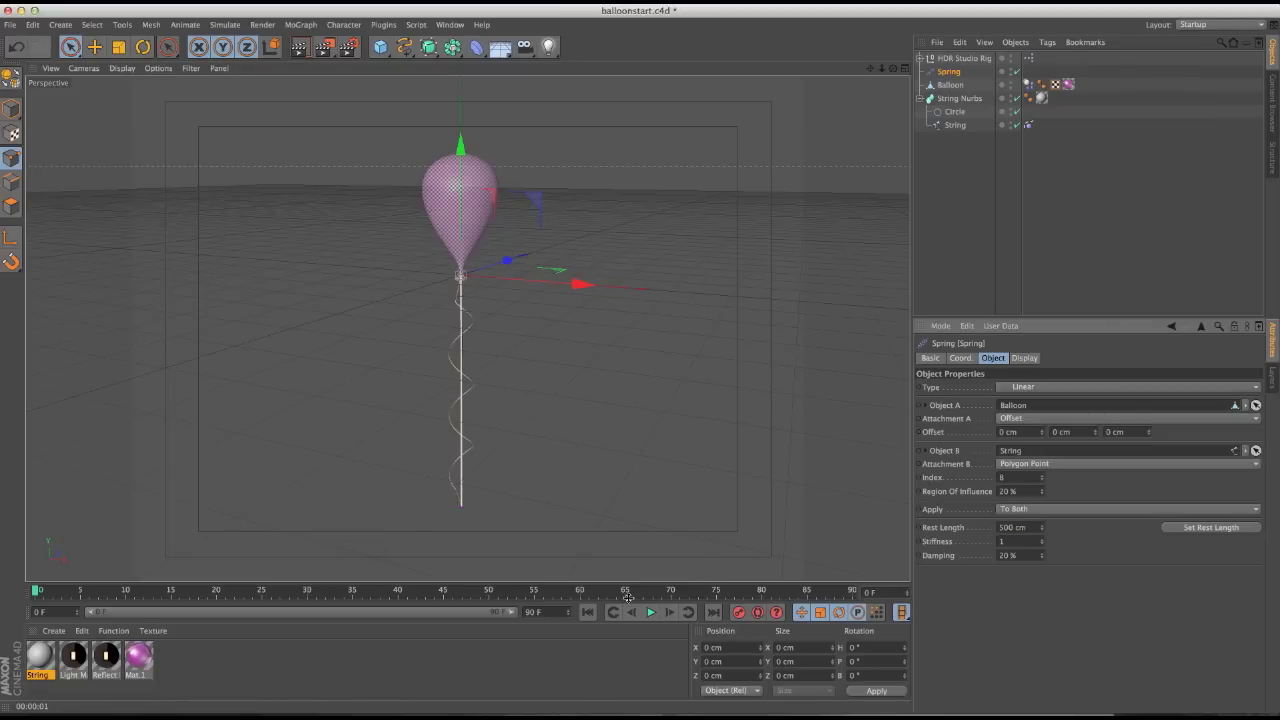
{"action": "left_click", "coordinate": [651, 612]}
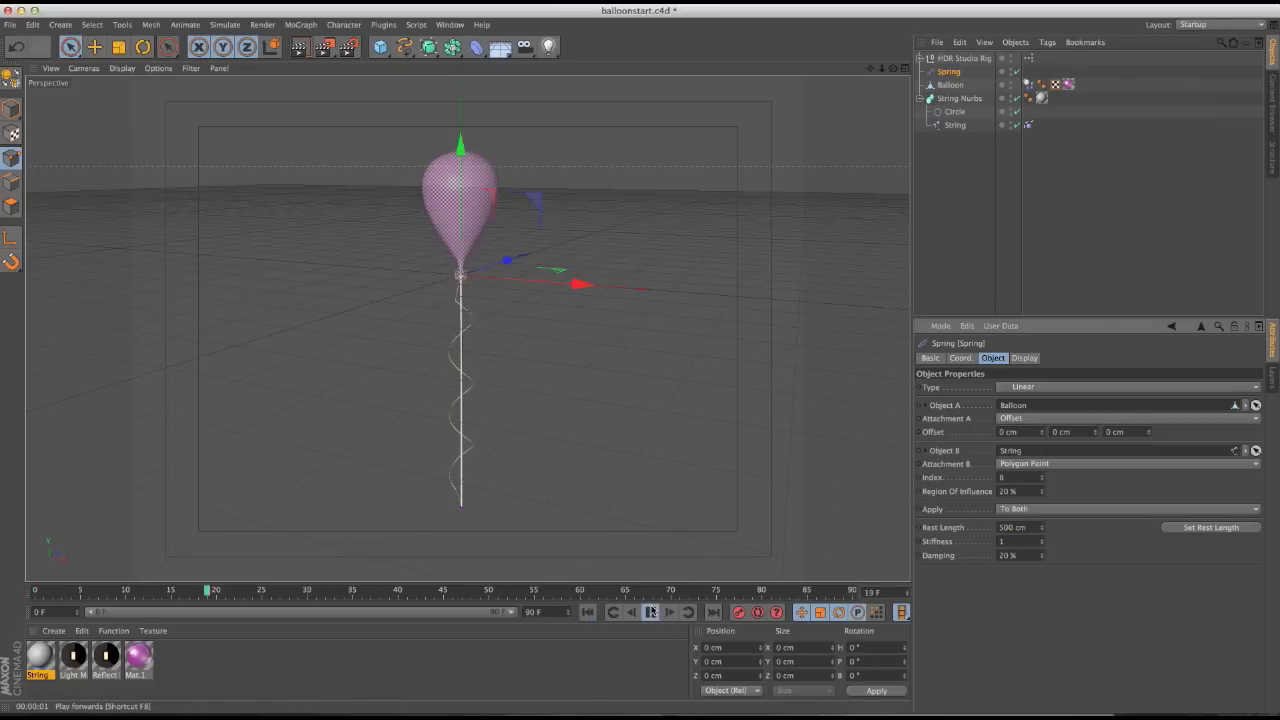
{"action": "left_click", "coordinate": [651, 612]}
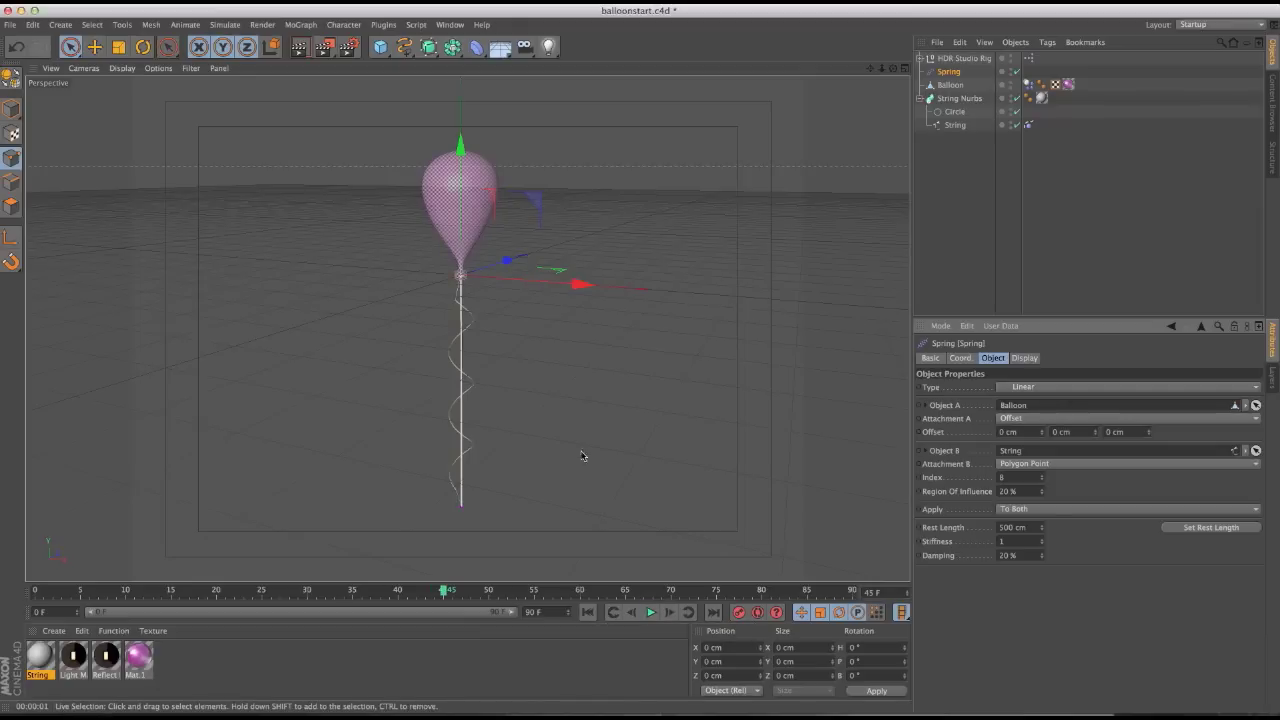
Set the spring's rest length to 425 cm and play the simulation from the first frame
{"action": "left_click", "coordinate": [587, 612]}
{"action": "double_click", "coordinate": [1033, 527]}
{"action": "type", "text": "42"}
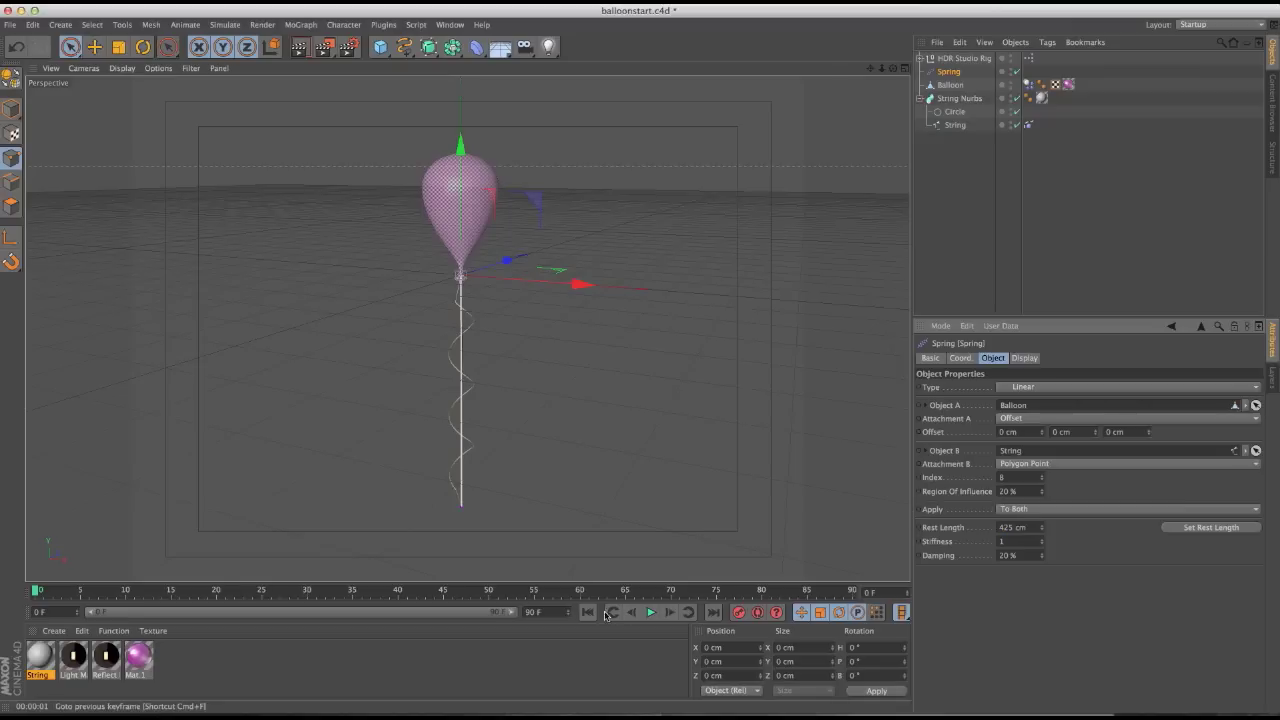
{"action": "left_click", "coordinate": [651, 612]}
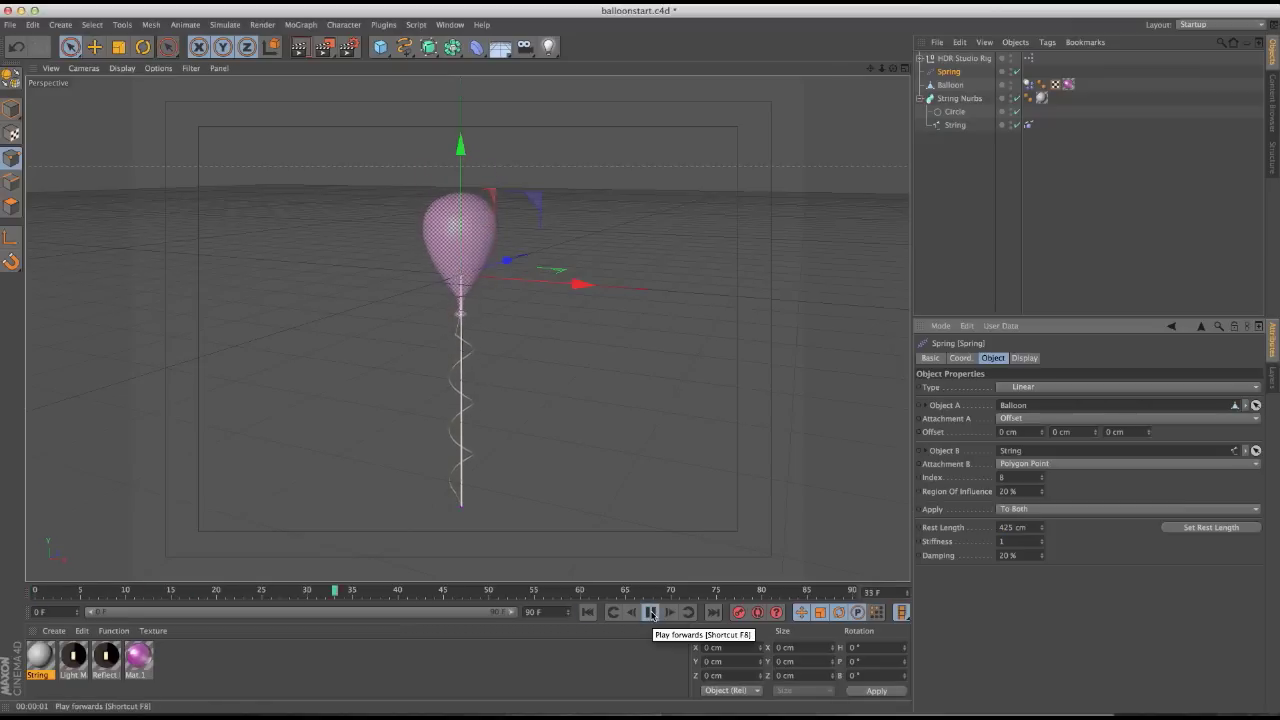
{"action": "left_click", "coordinate": [651, 612]}
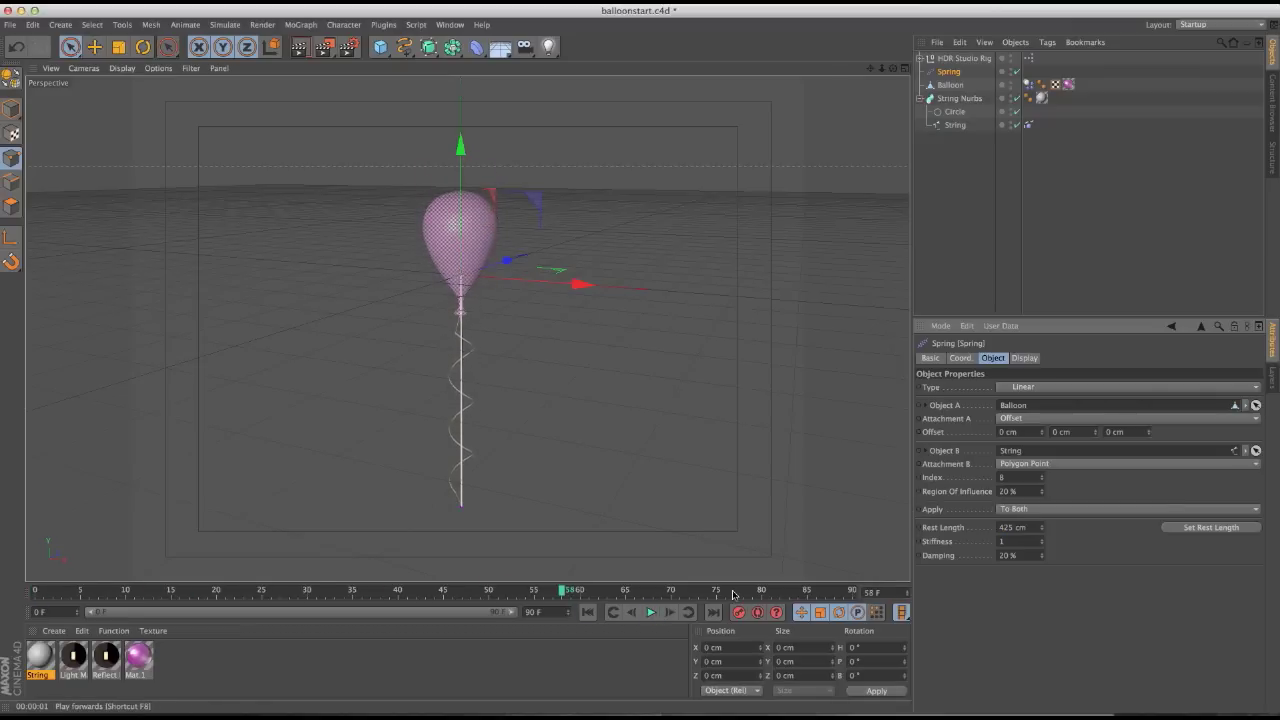
Set the middle Attachment A offset of the spring to -3 cm and replay the simulation to check it
{"action": "left_click_drag", "start_coordinate": [1095, 436], "coordinate": [1096, 344]}
{"action": "mouse_move", "coordinate": [1096, 437]}
{"action": "left_mouse_down"}
{"action": "mouse_move", "coordinate": [1097, 450]}
{"action": "mouse_move", "coordinate": [1097, 436]}
{"action": "left_mouse_up"}
{"action": "left_click", "coordinate": [1097, 436]}
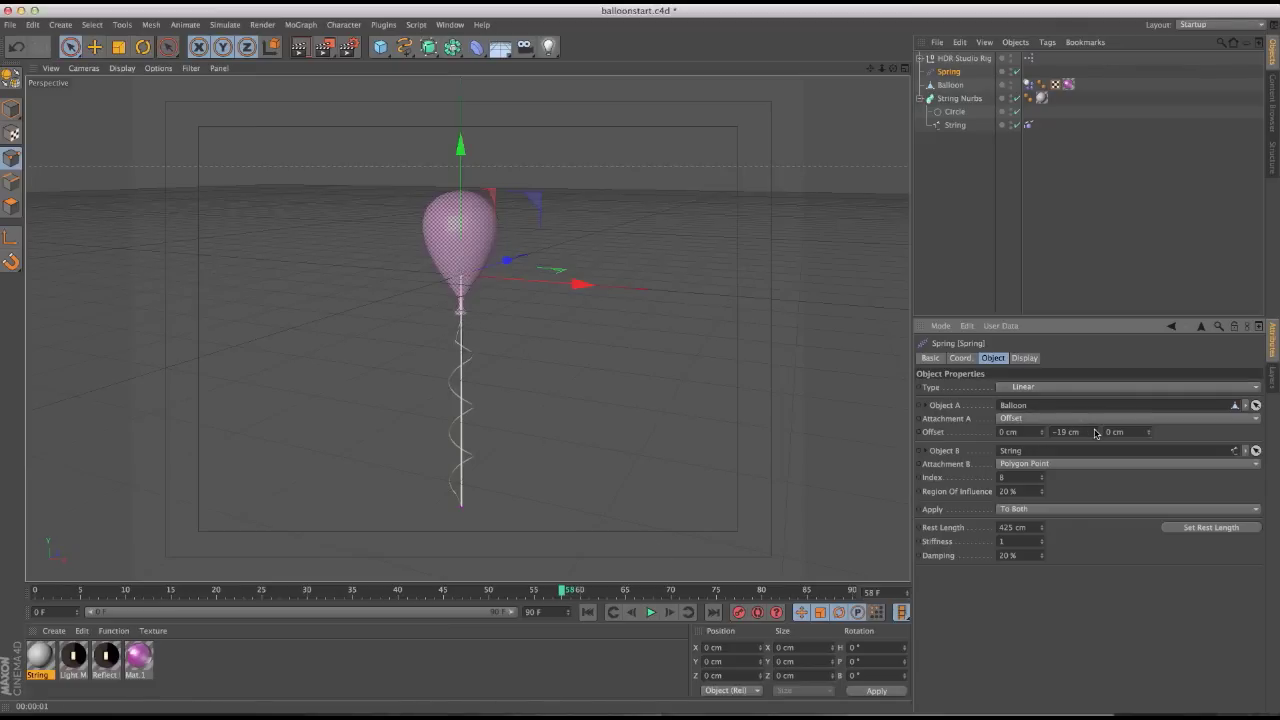
{"action": "left_click_drag", "start_coordinate": [1096, 433], "coordinate": [1096, 431]}
{"action": "left_click", "coordinate": [651, 612]}
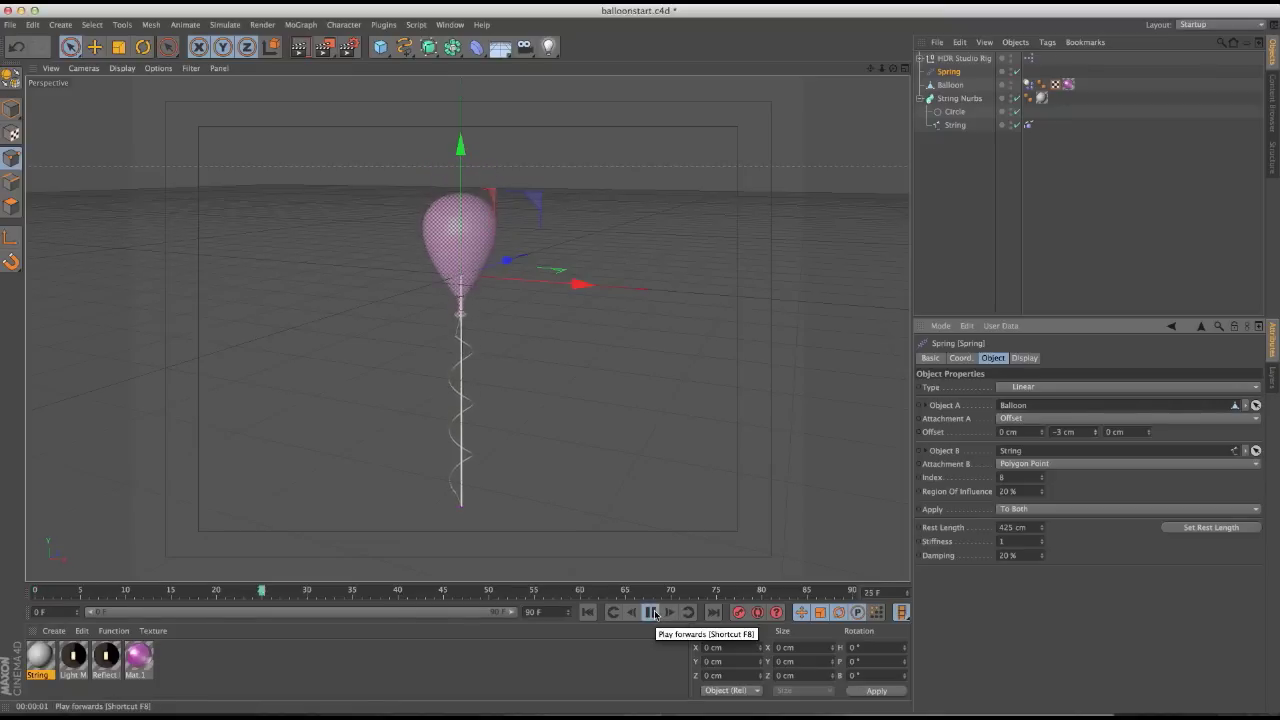
{"action": "left_click", "coordinate": [651, 612]}
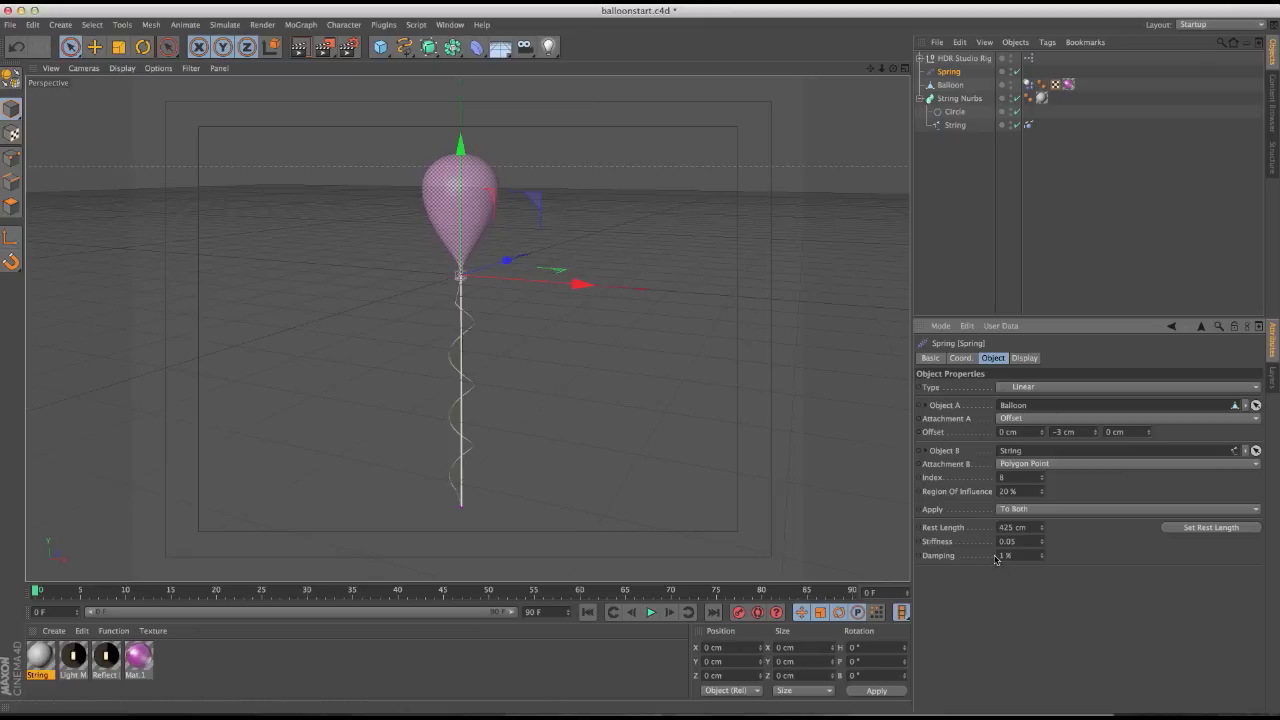
Play the simulation to examine the balloon's movement on the spring, and return to the first frame
{"action": "left_click", "coordinate": [650, 612]}
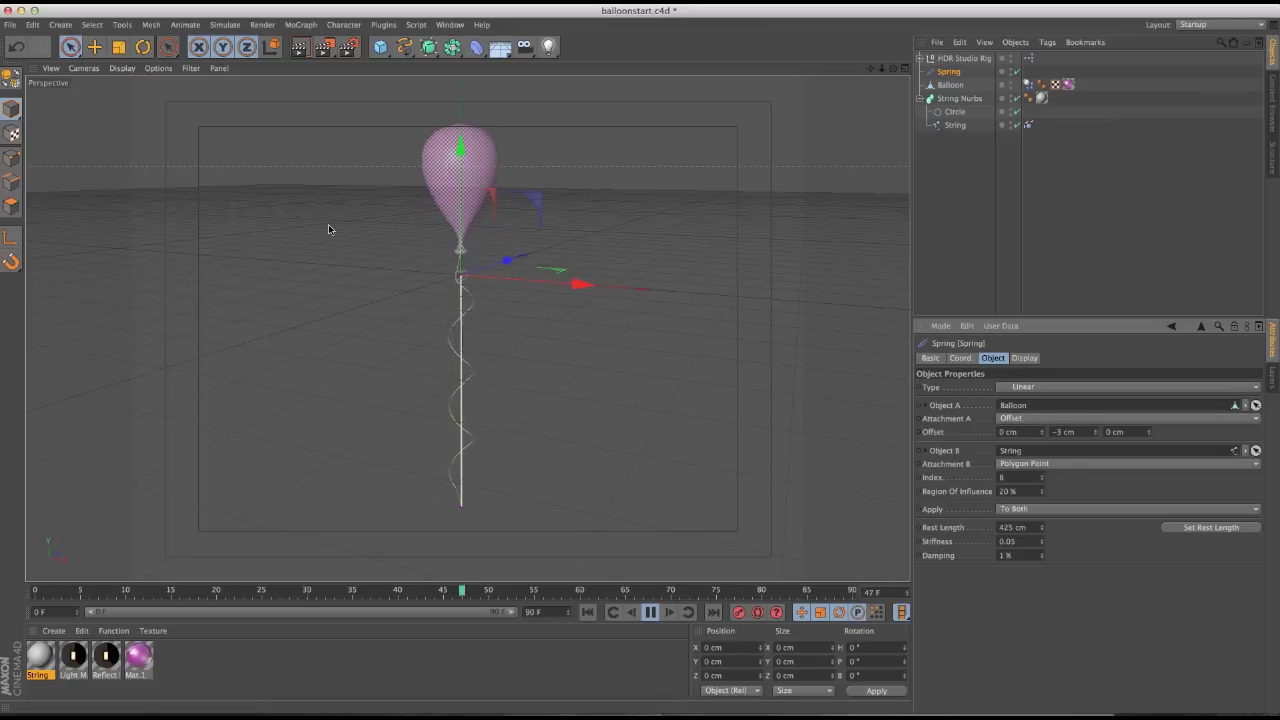
{"action": "left_click", "coordinate": [650, 612]}
{"action": "left_click", "coordinate": [588, 612]}
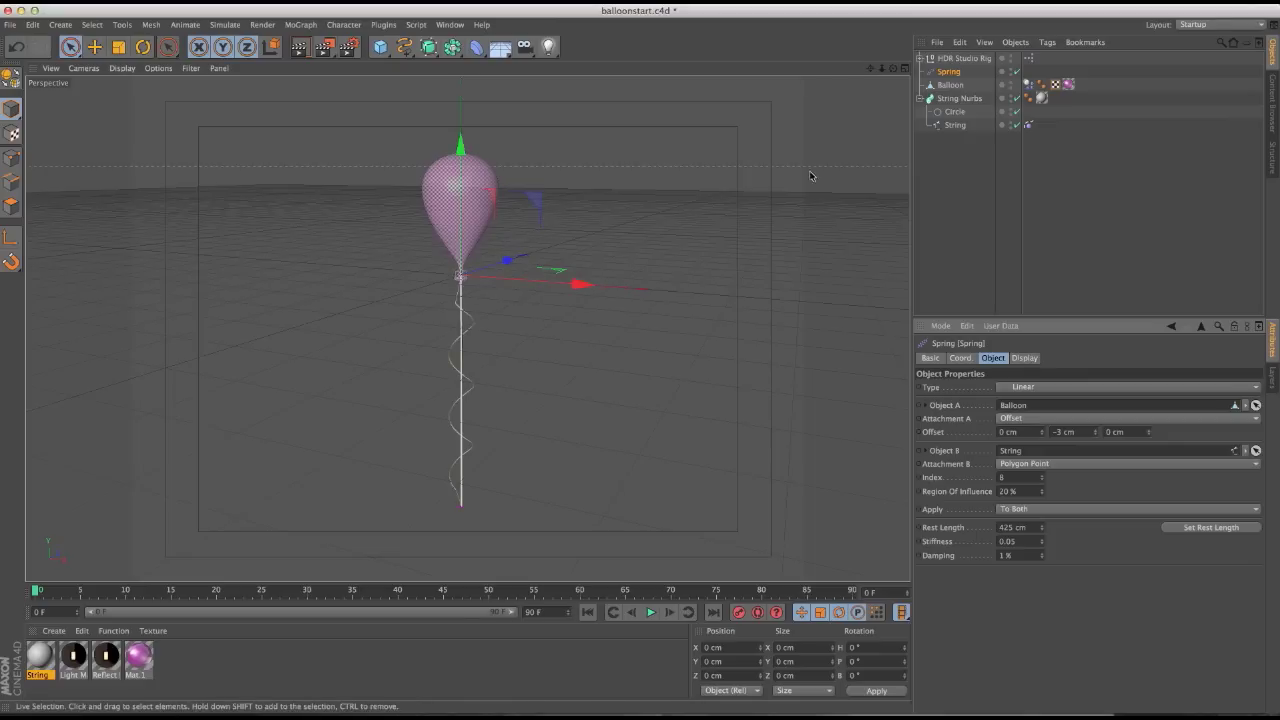
Move the Balloon away from the string to about X -466 cm, Y -235 cm, play the simulation and rewind
{"action": "left_click", "coordinate": [488, 212]}
{"action": "left_click_drag", "start_coordinate": [497, 226], "coordinate": [322, 311]}
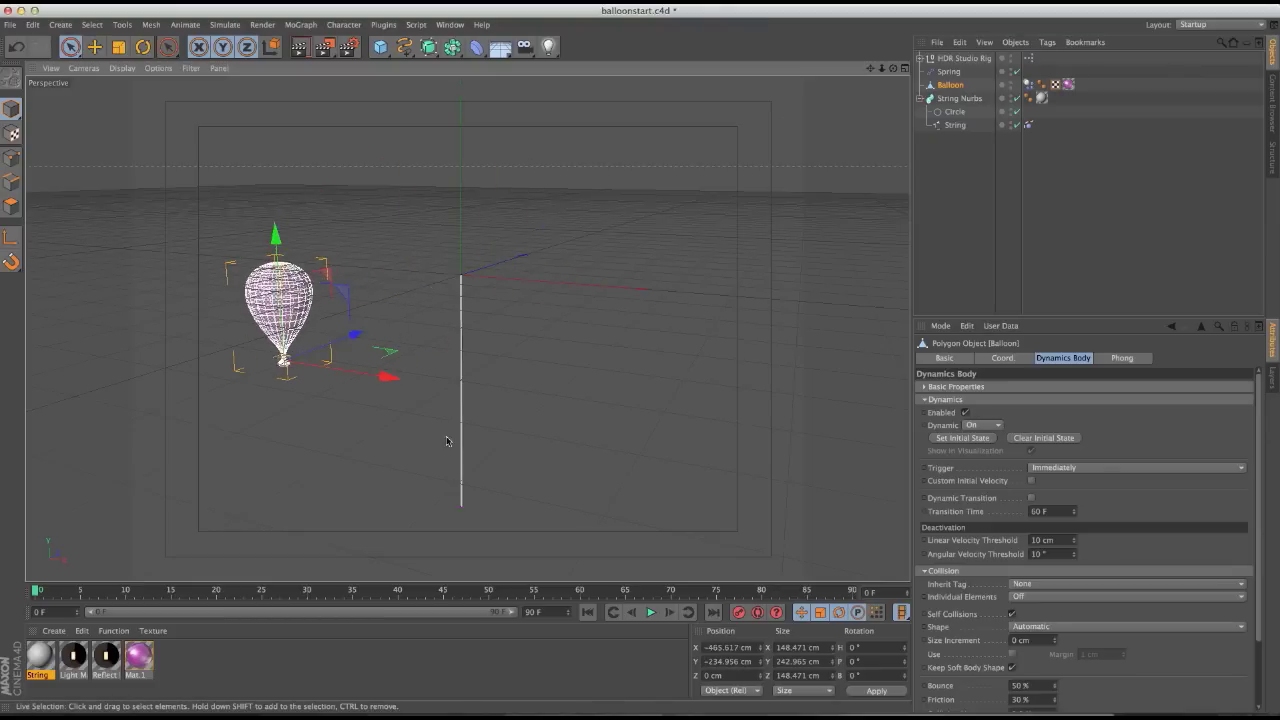
{"action": "key", "text": "F8"}
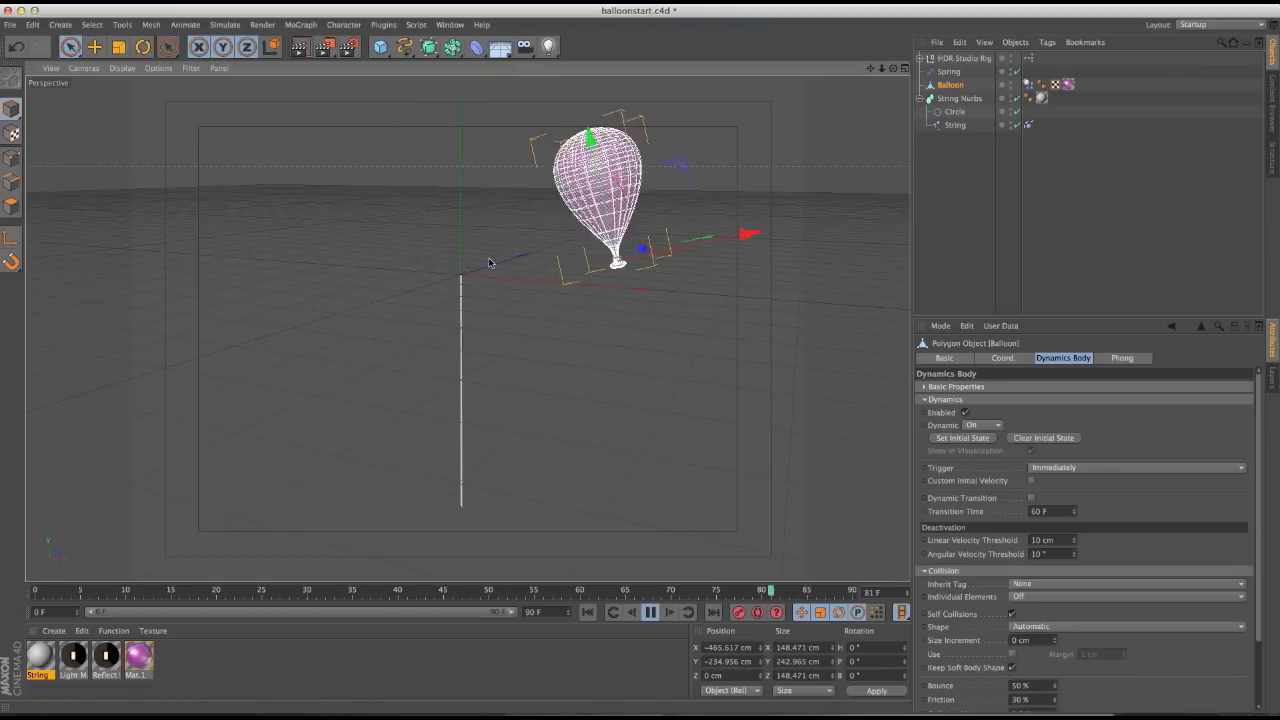
{"action": "key", "text": "F8"}
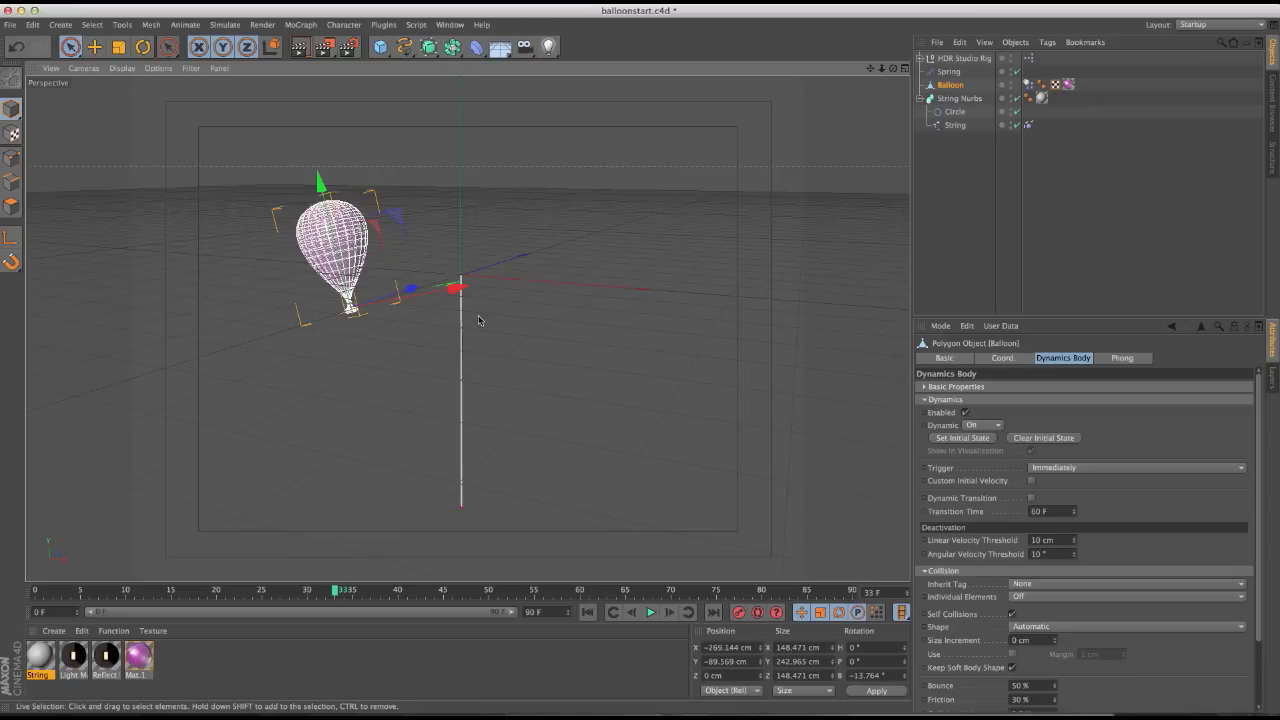
{"action": "left_click", "coordinate": [590, 614]}
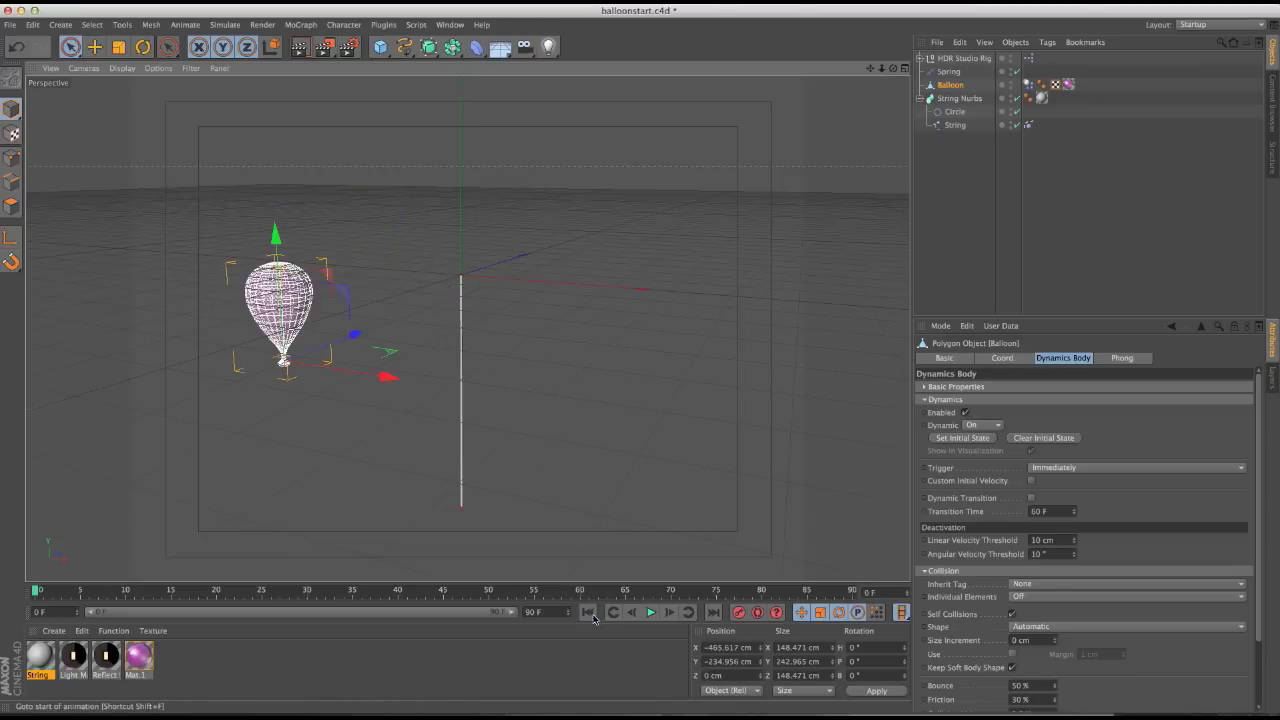
Return the Balloon to the string's upper end by setting its X and Y position to 0 cm
{"action": "double_click", "coordinate": [724, 647]}
{"action": "type", "text": "0"}
{"action": "key", "text": "Tab"}
{"action": "type", "text": "0"}
{"action": "key", "text": "Return"}
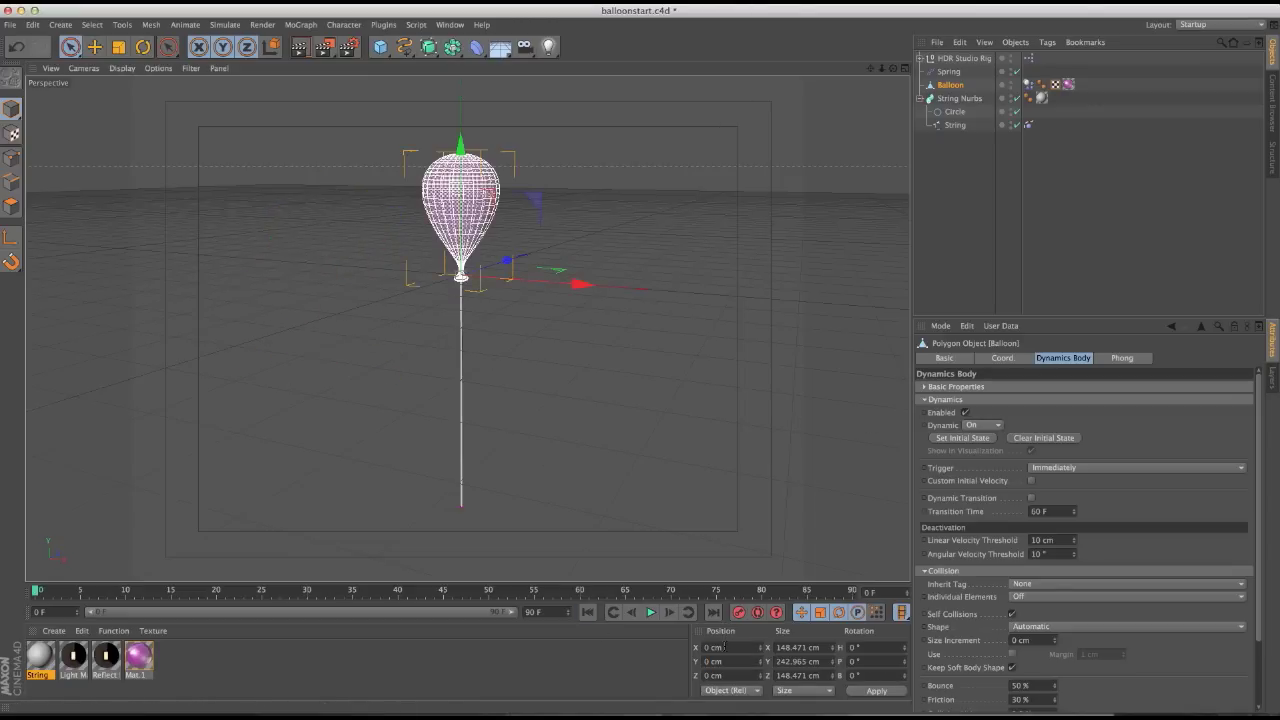
Add a Hair Constraint tag to the String spline
{"action": "left_click", "coordinate": [955, 125]}
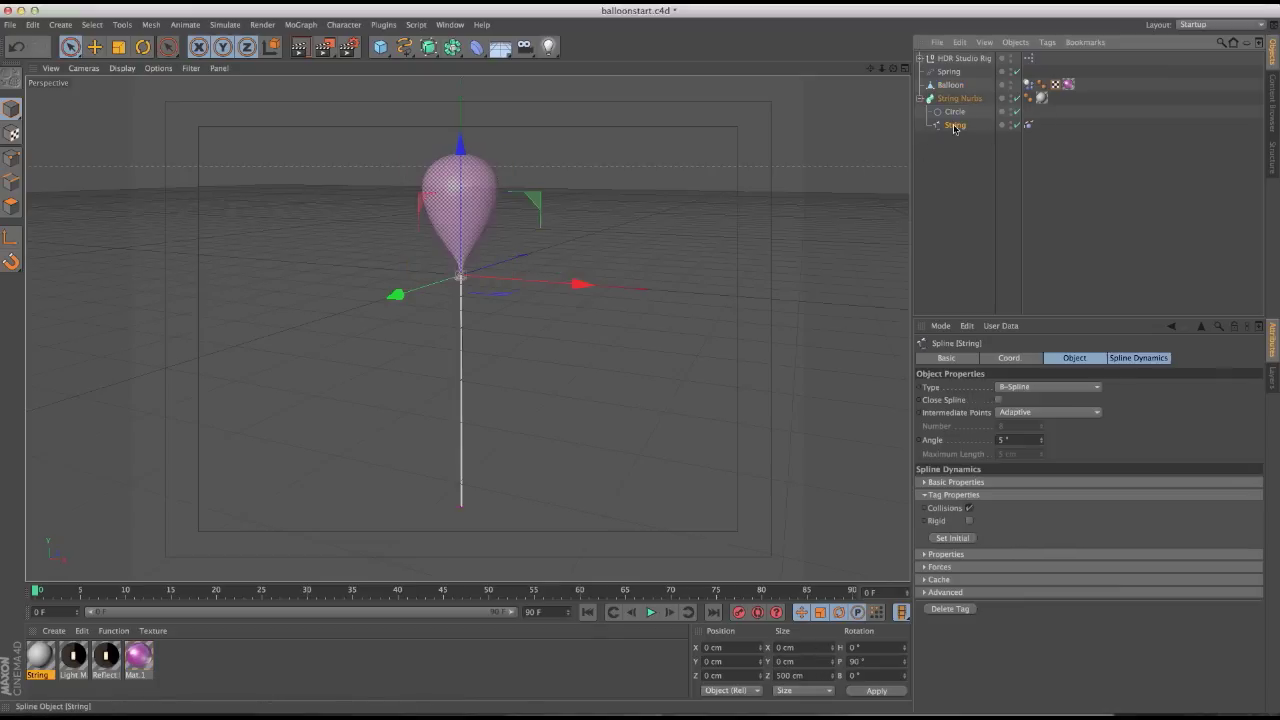
{"action": "right_click", "coordinate": [962, 126]}
{"action": "mouse_move", "coordinate": [1062, 191]}
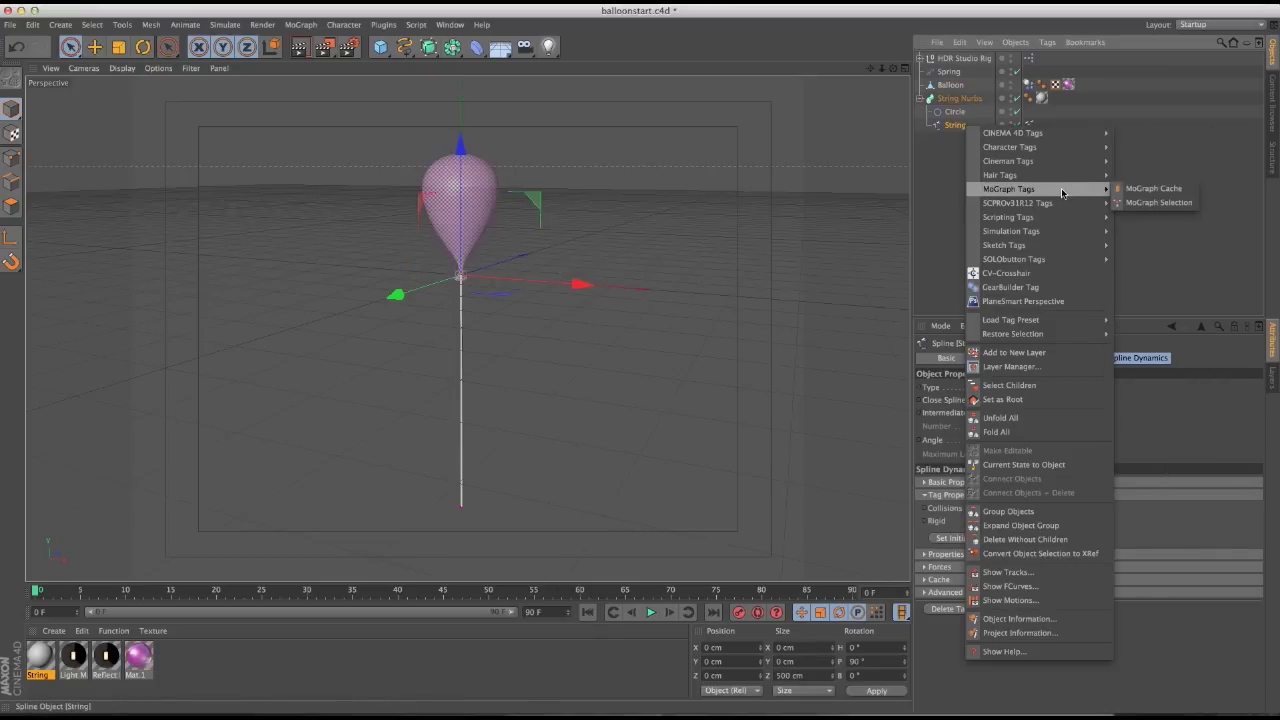
{"action": "left_click", "coordinate": [1150, 175]}
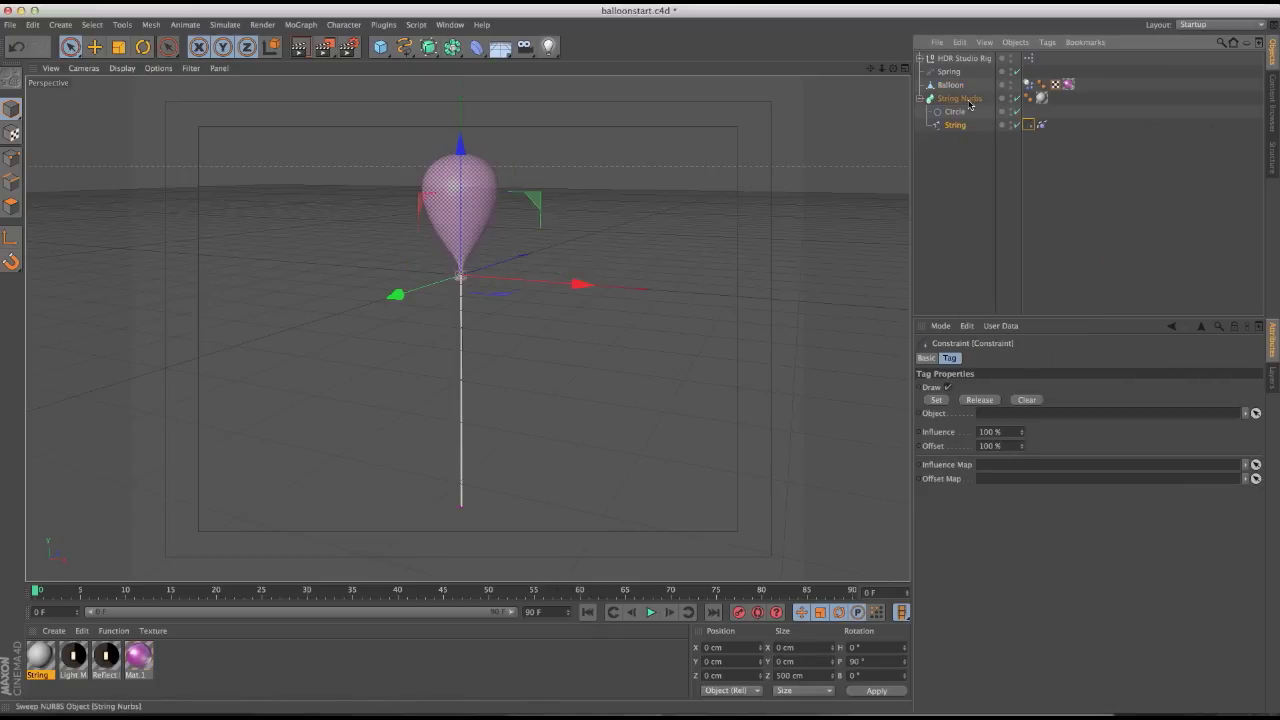
In point mode, assign the Balloon as the constraint's object and set the constraint on the string's upper point
{"action": "left_click", "coordinate": [12, 158]}
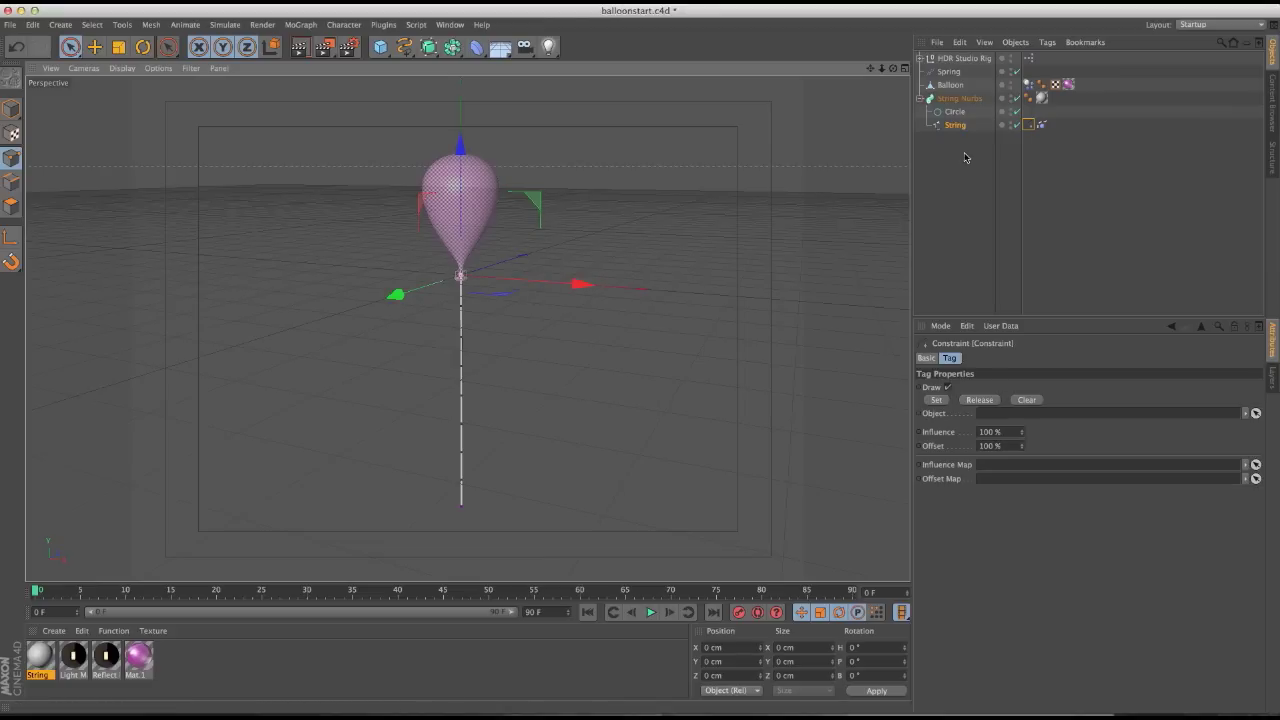
{"action": "left_click_drag", "start_coordinate": [950, 85], "coordinate": [1016, 418]}
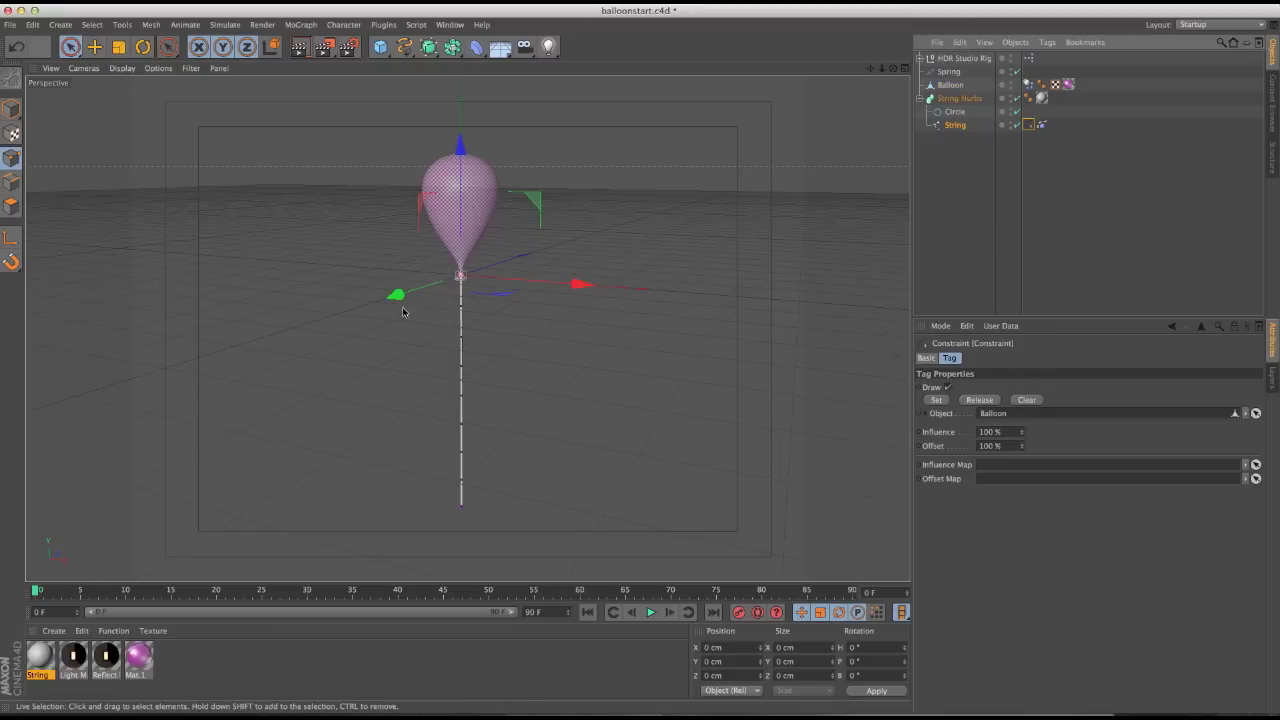
{"action": "left_click", "coordinate": [937, 401]}
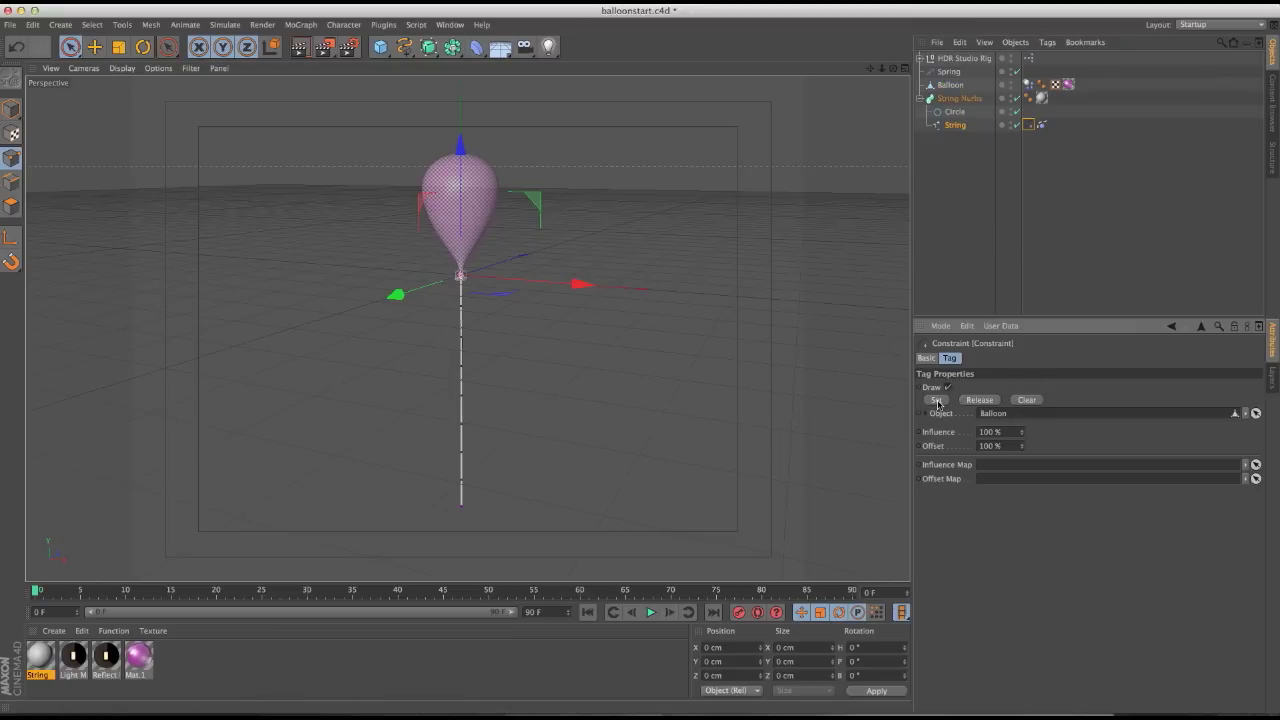
In model mode, move the Balloon away from the string to about X -466 cm, Y -208 cm, play the simulation and rewind
{"action": "left_click", "coordinate": [951, 86]}
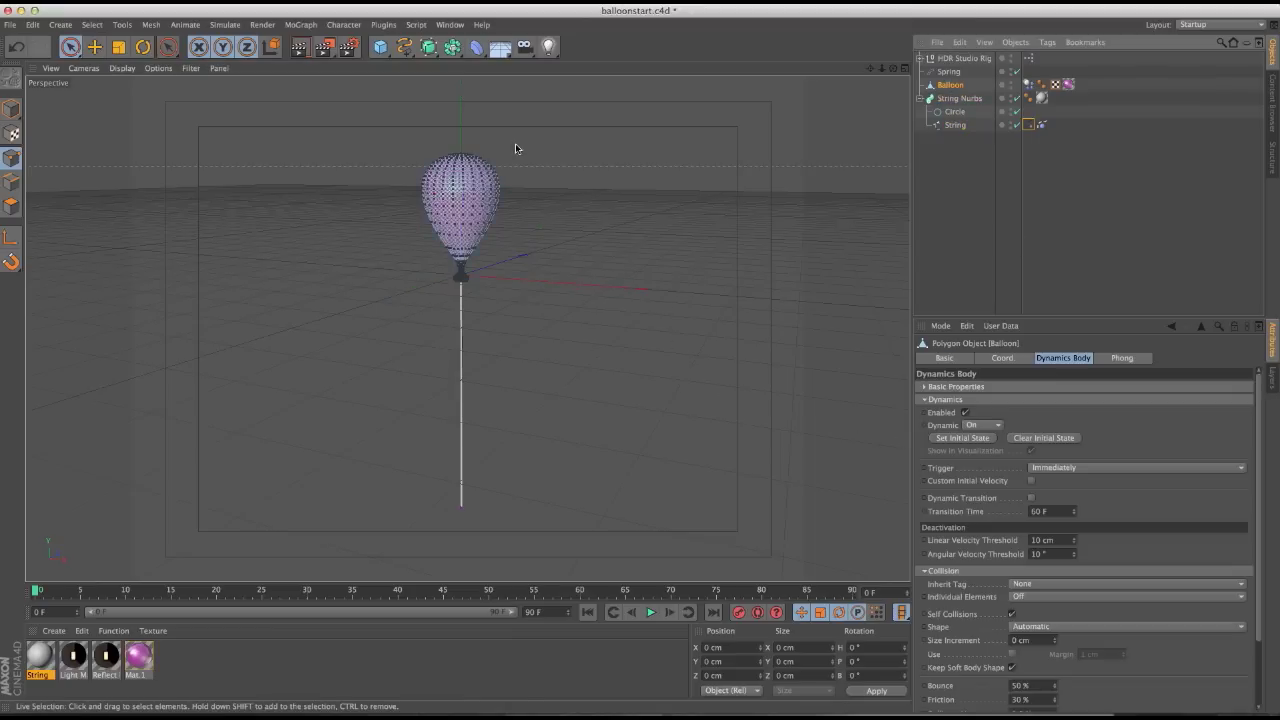
{"action": "left_click", "coordinate": [11, 108]}
{"action": "left_click_drag", "start_coordinate": [446, 213], "coordinate": [264, 305]}
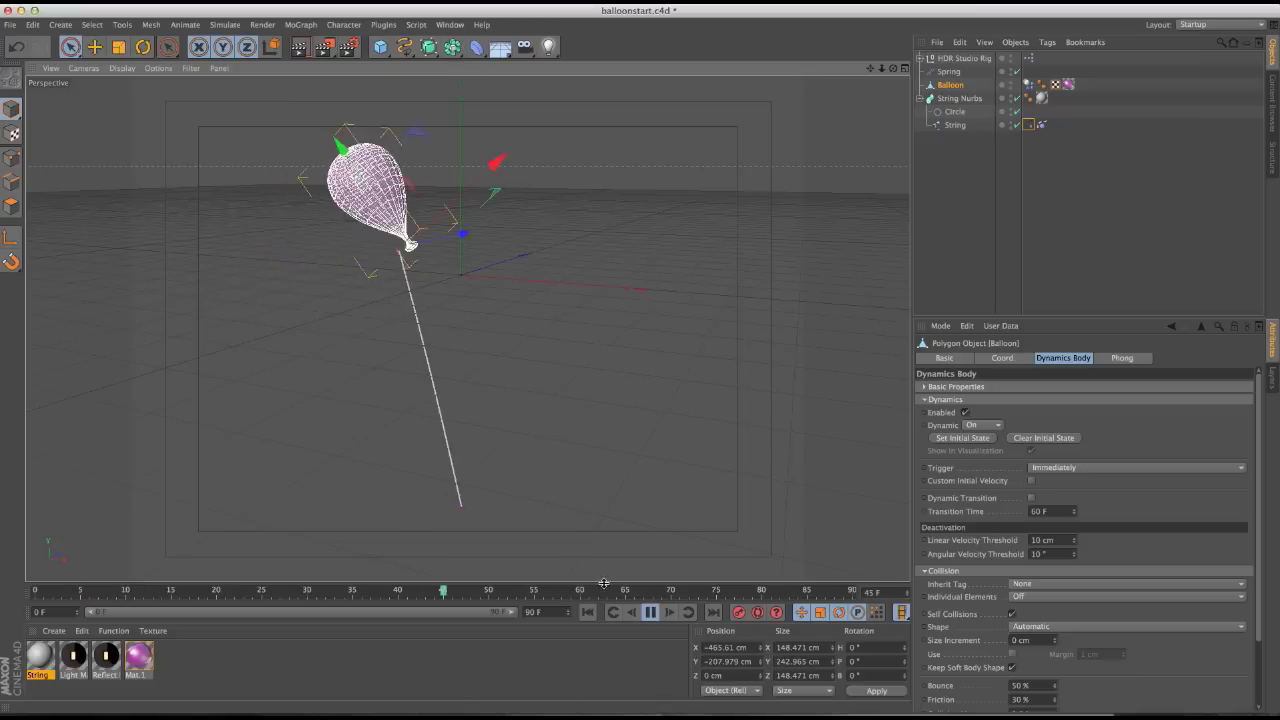
{"action": "left_click", "coordinate": [650, 612]}
{"action": "left_click", "coordinate": [587, 612]}
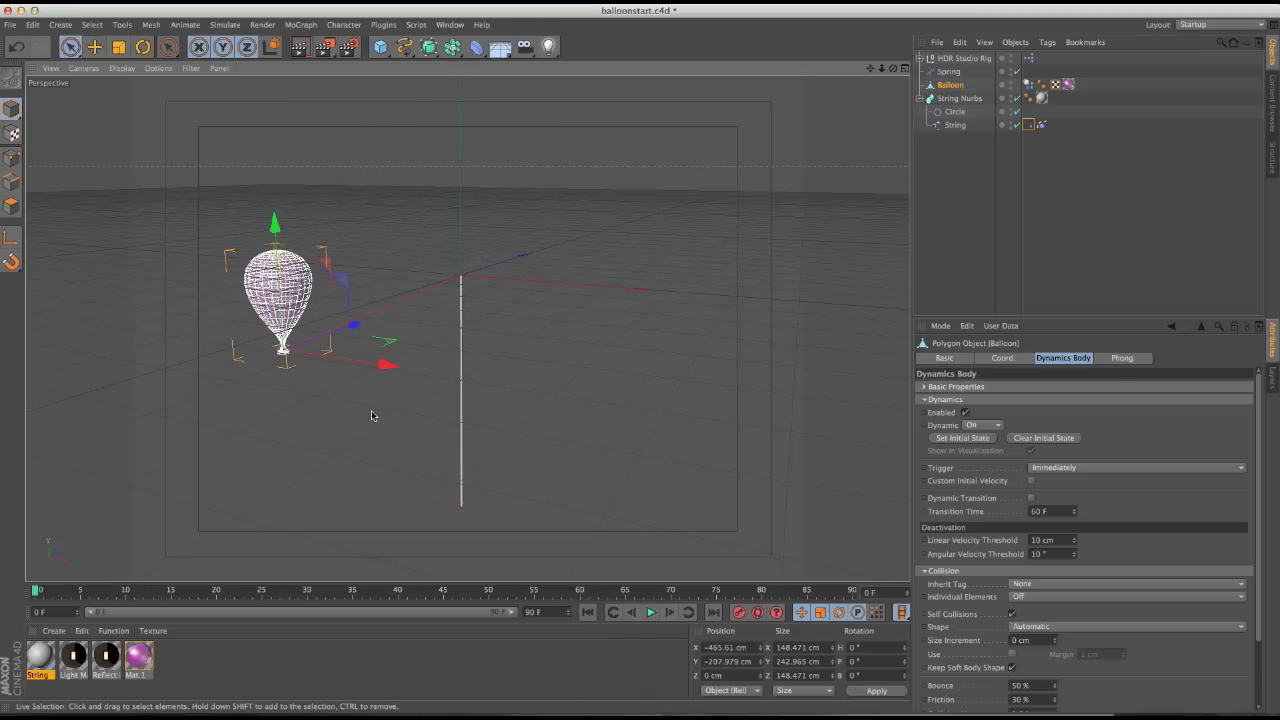
Put the Balloon back at the string's upper end by setting its X and Y position to 0 cm
{"action": "double_click", "coordinate": [727, 647]}
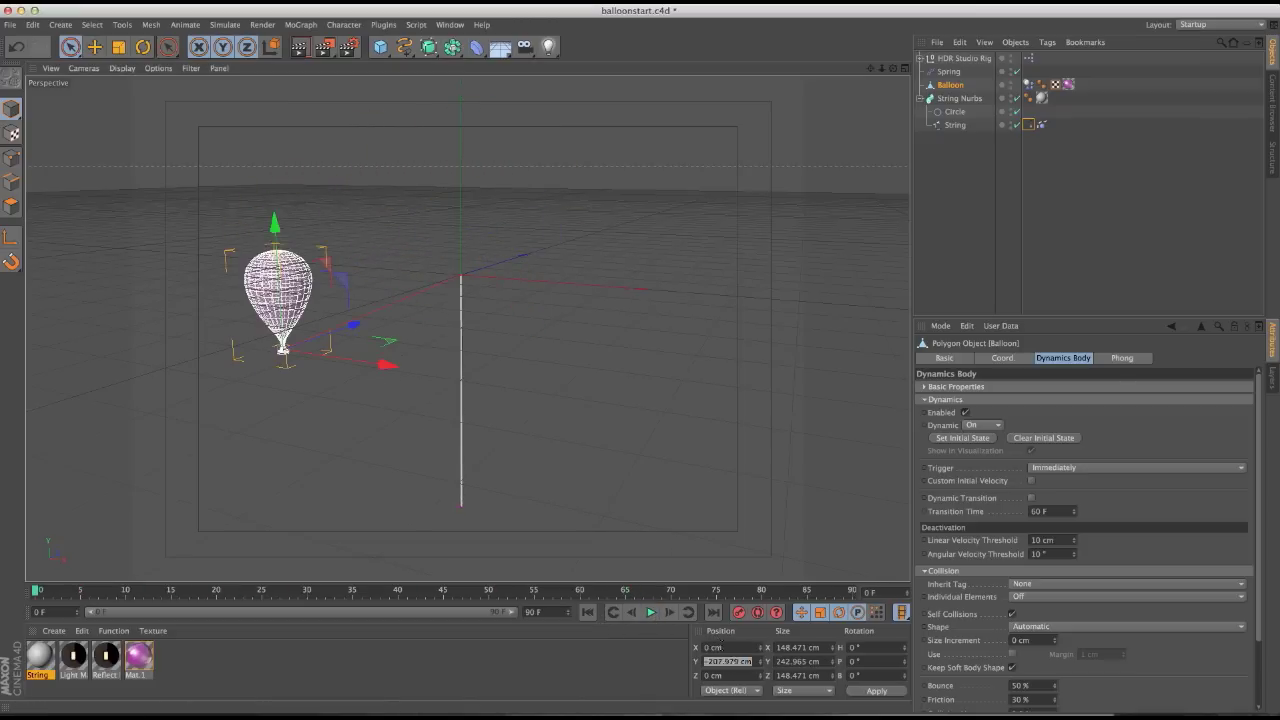
{"action": "type", "text": "0"}
{"action": "key", "text": "Return"}
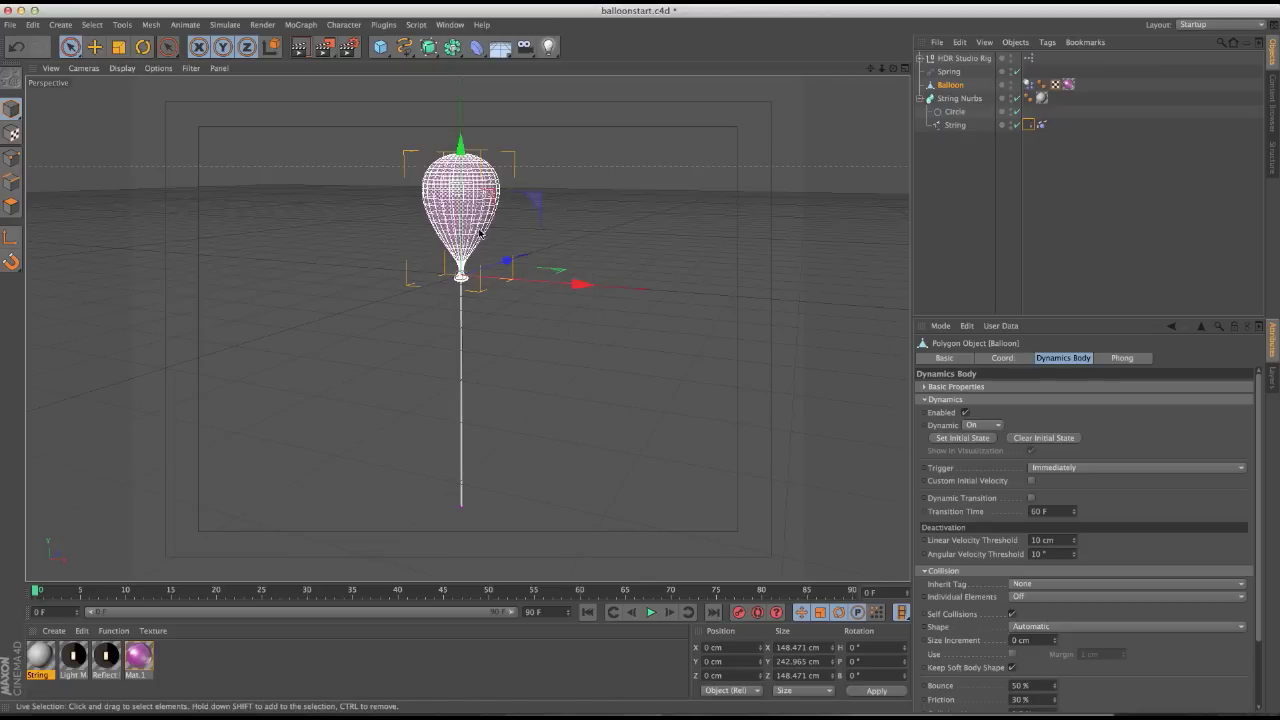
Deselect everything and add a Turbulence particle modifier to the scene
{"action": "left_click", "coordinate": [864, 127]}
{"action": "left_click", "coordinate": [300, 24]}
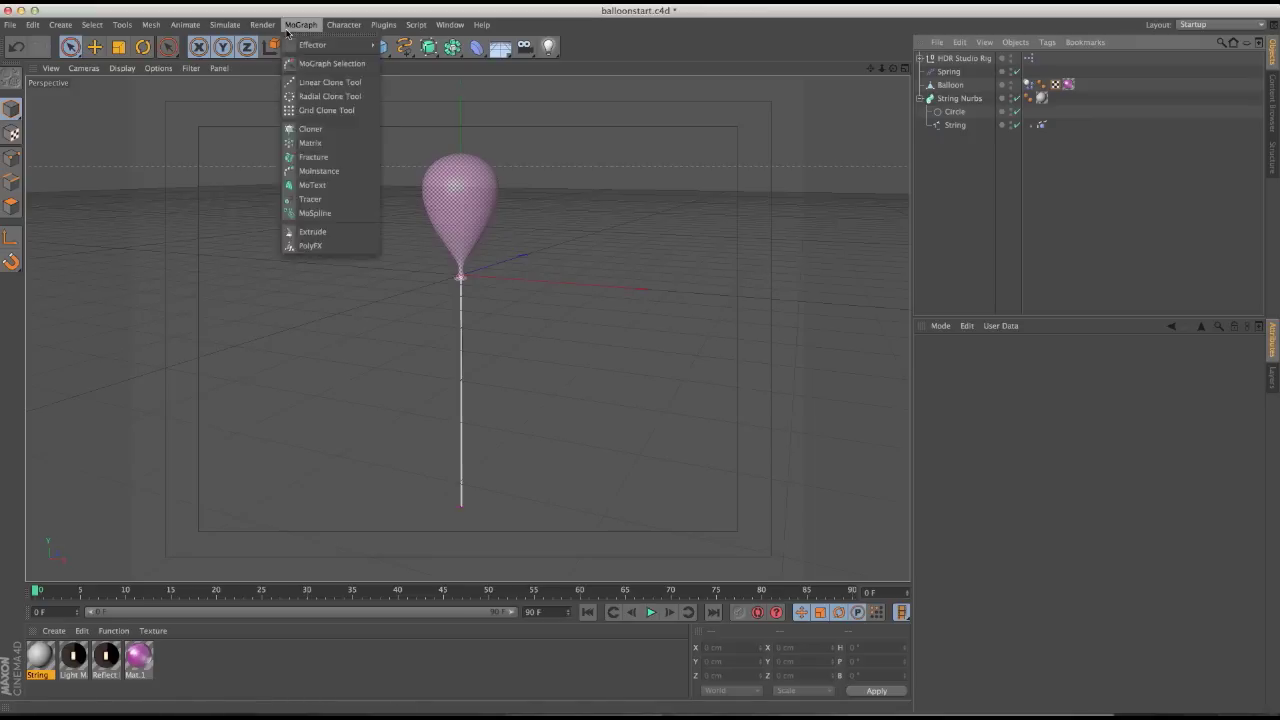
{"action": "left_click", "coordinate": [212, 25]}
{"action": "mouse_move", "coordinate": [240, 99]}
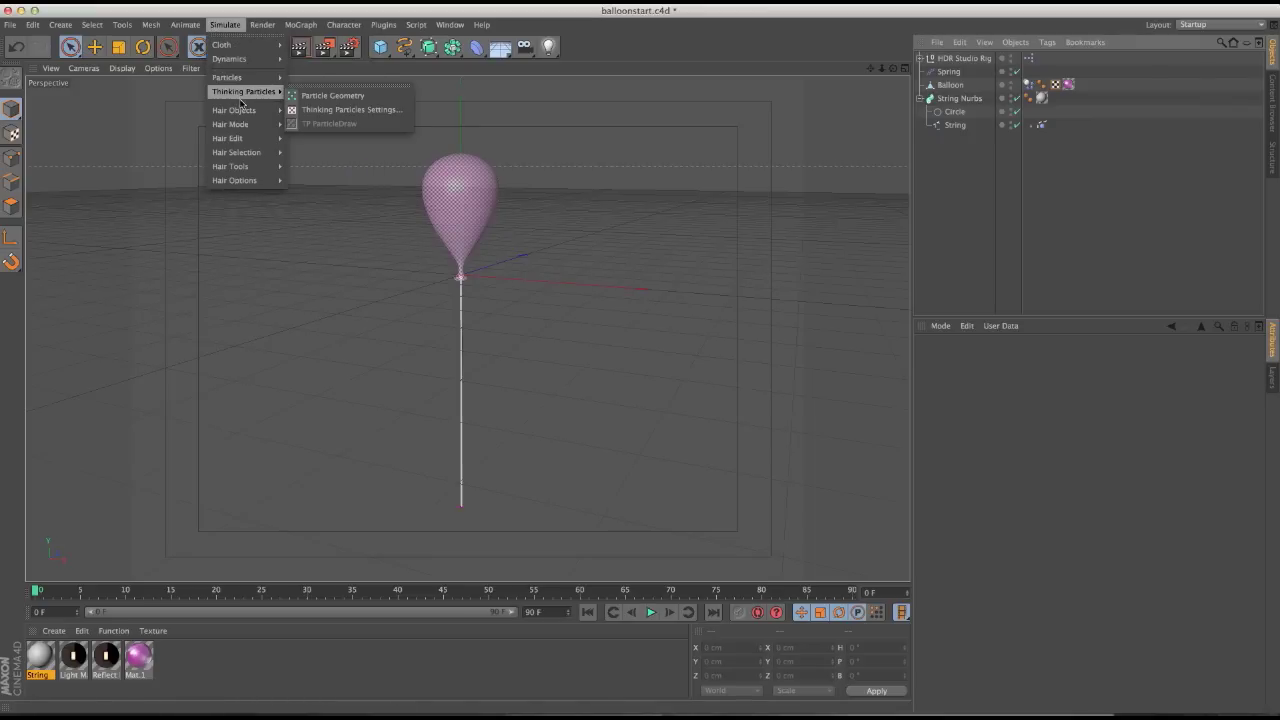
{"action": "mouse_move", "coordinate": [243, 58]}
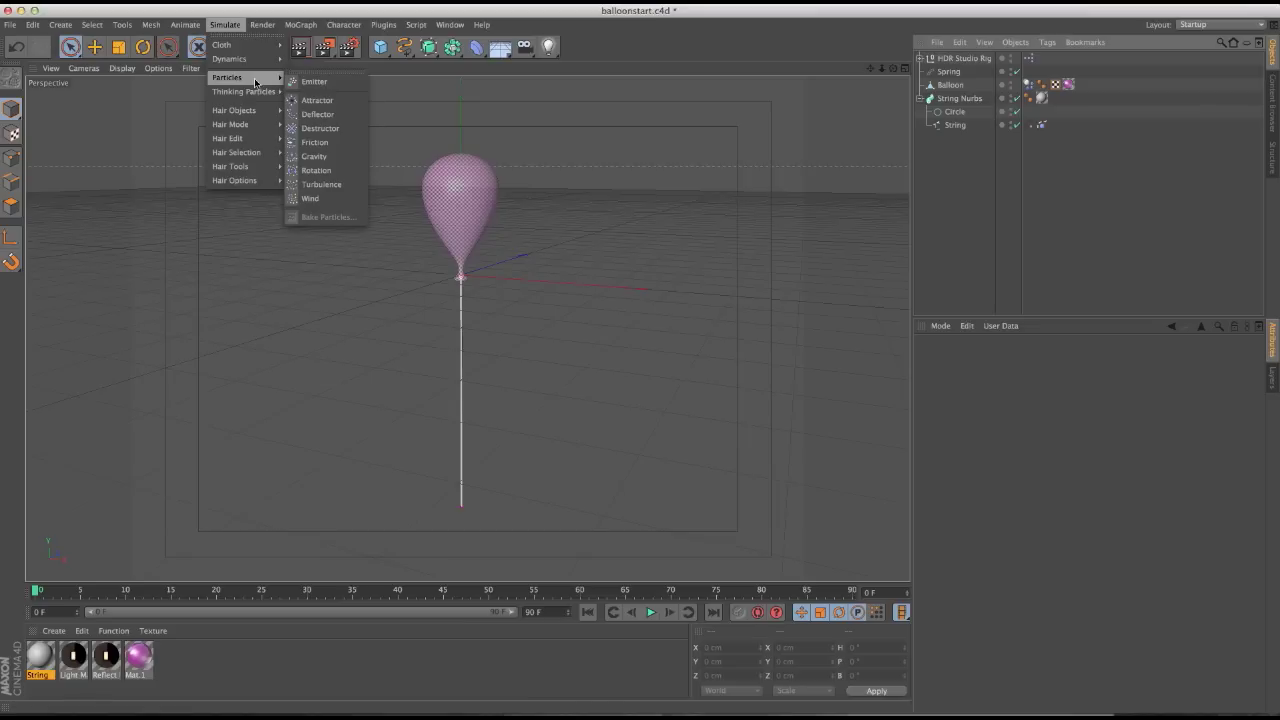
{"action": "left_click", "coordinate": [330, 184]}
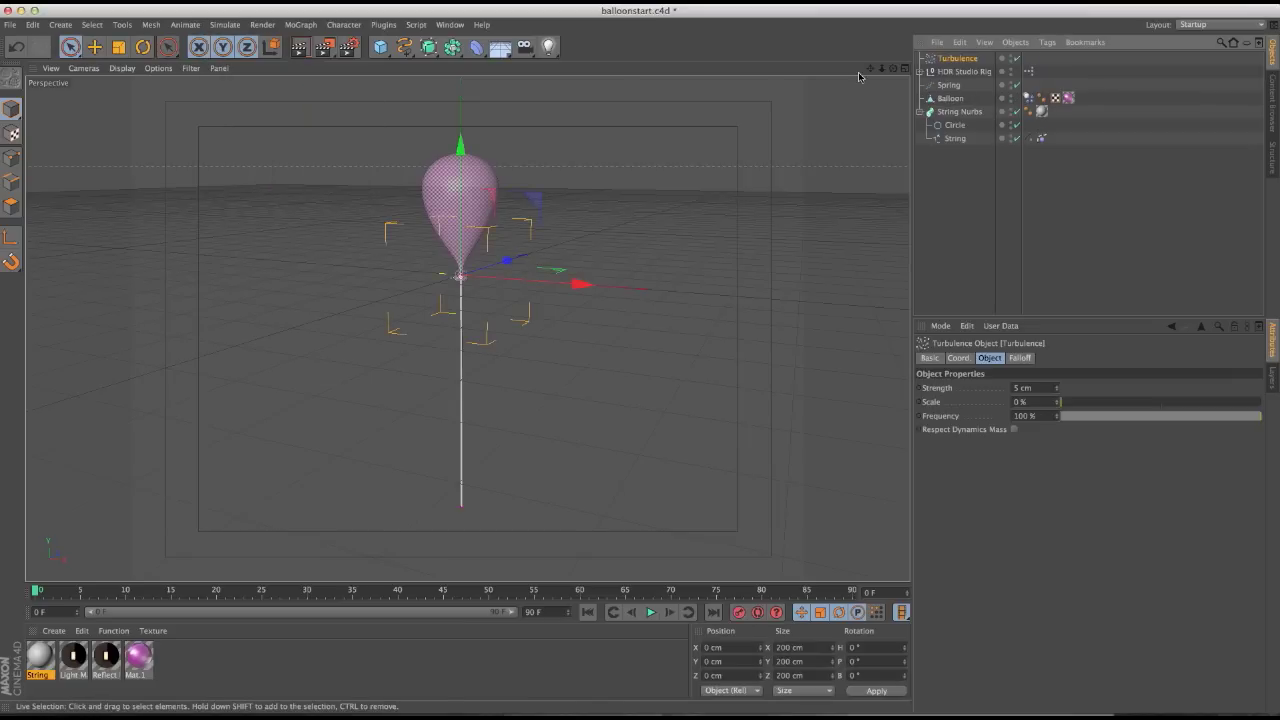
Add a Wind object, move it beside the Balloon to about X -349 cm and rotate its heading to -90° towards the Balloon
{"action": "left_click", "coordinate": [224, 24]}
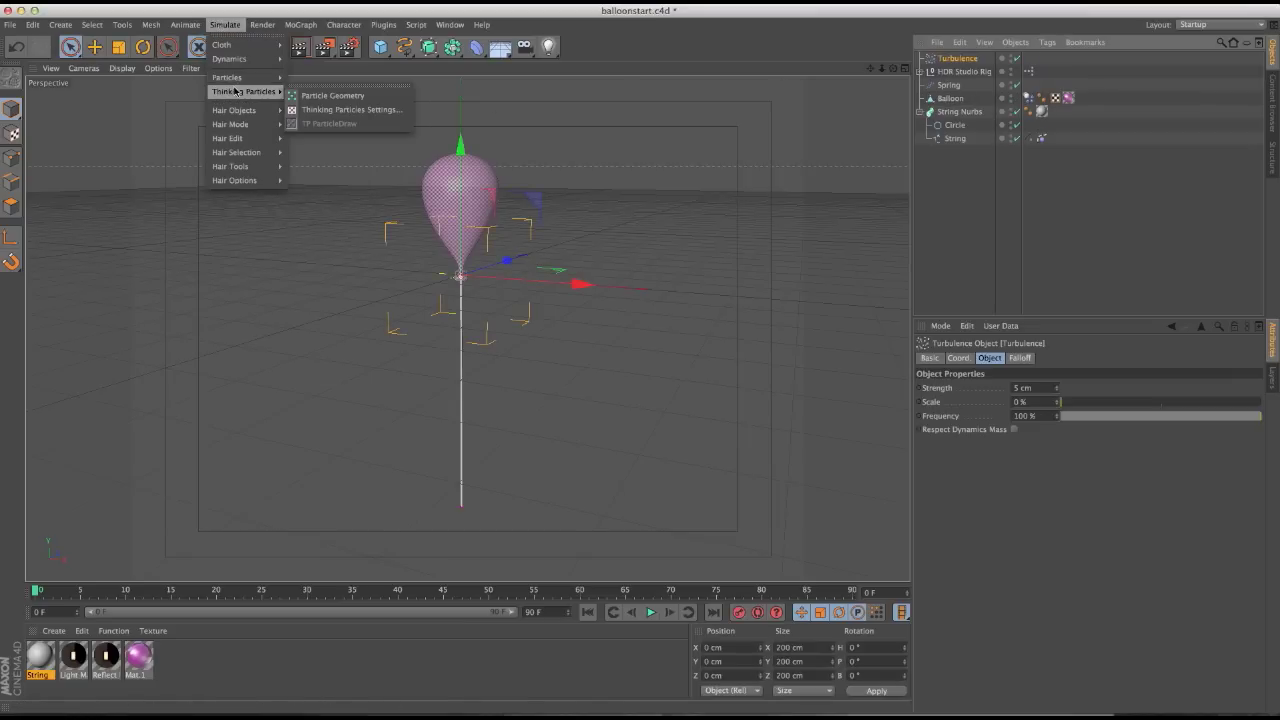
{"action": "mouse_move", "coordinate": [250, 80]}
{"action": "left_click", "coordinate": [312, 198]}
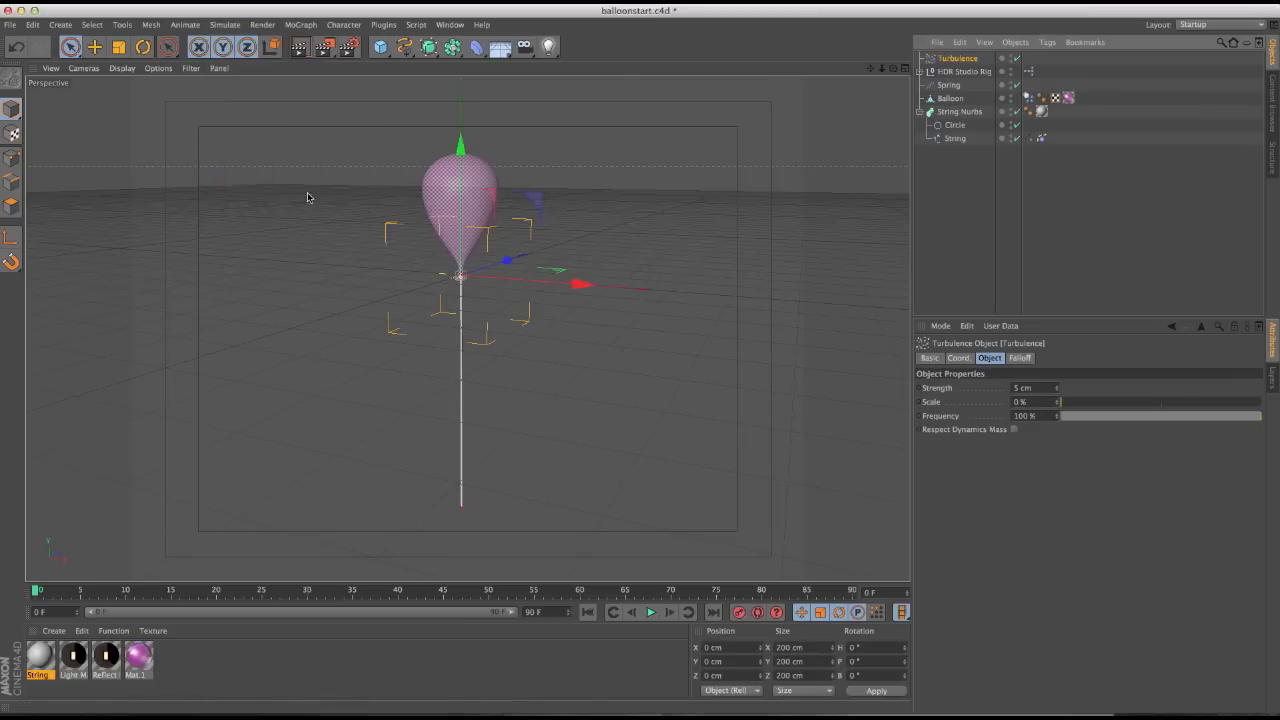
{"action": "left_click_drag", "start_coordinate": [580, 284], "coordinate": [432, 272]}
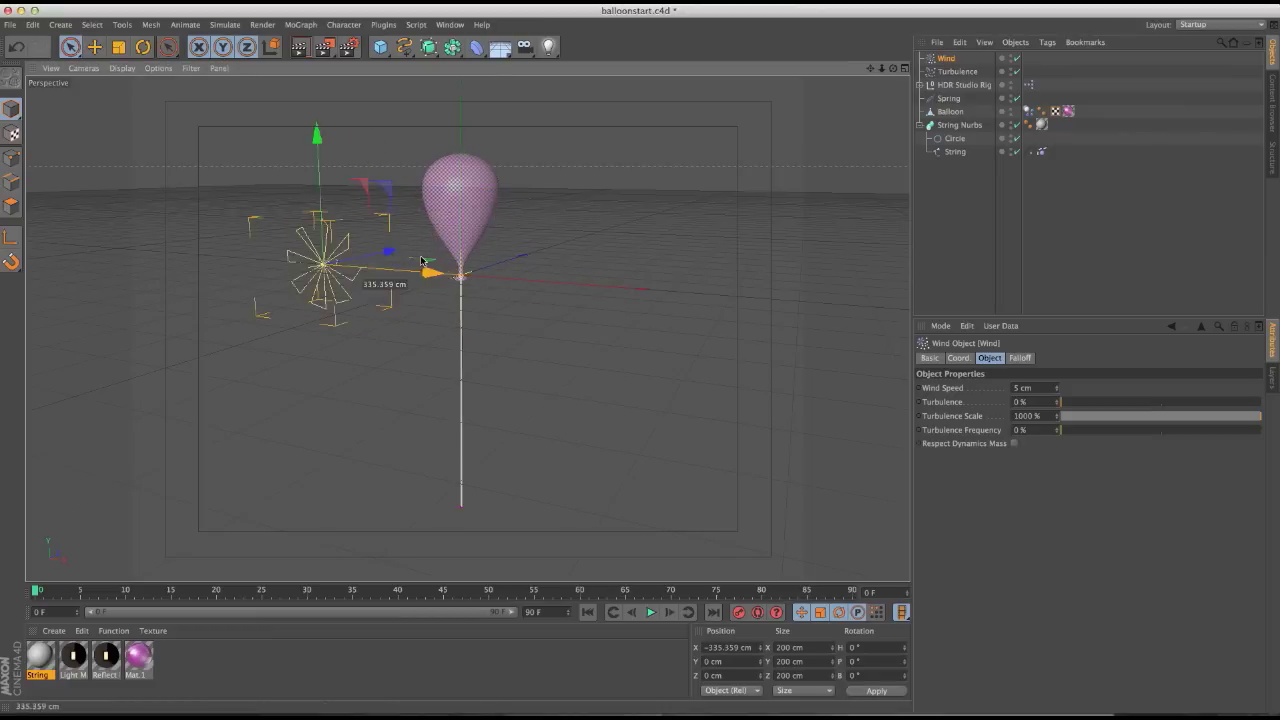
{"action": "left_click_drag", "start_coordinate": [431, 226], "coordinate": [254, 268], "text": "alt"}
{"action": "key", "text": "r"}
{"action": "key", "text": "space"}
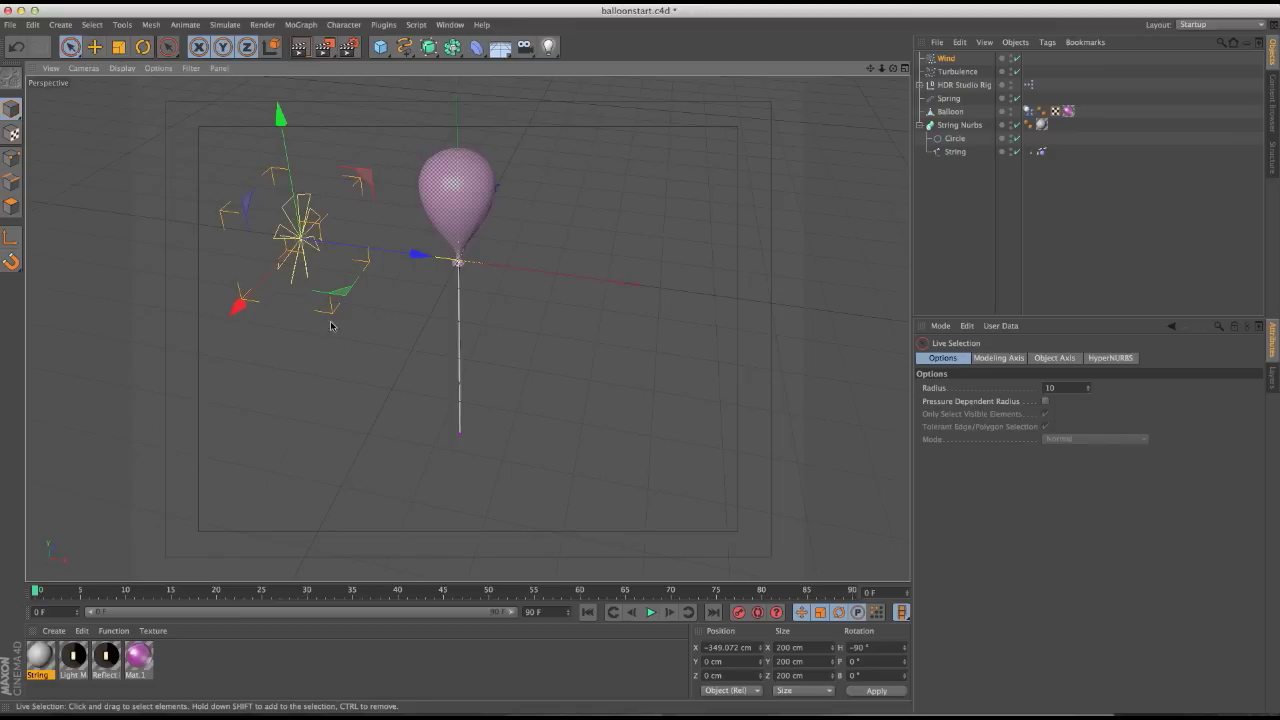
Play the simulation and view the Balloon and string from a near-horizontal angle to check the wind's effect
{"action": "left_click_drag", "start_coordinate": [370, 351], "coordinate": [435, 308], "text": "alt"}
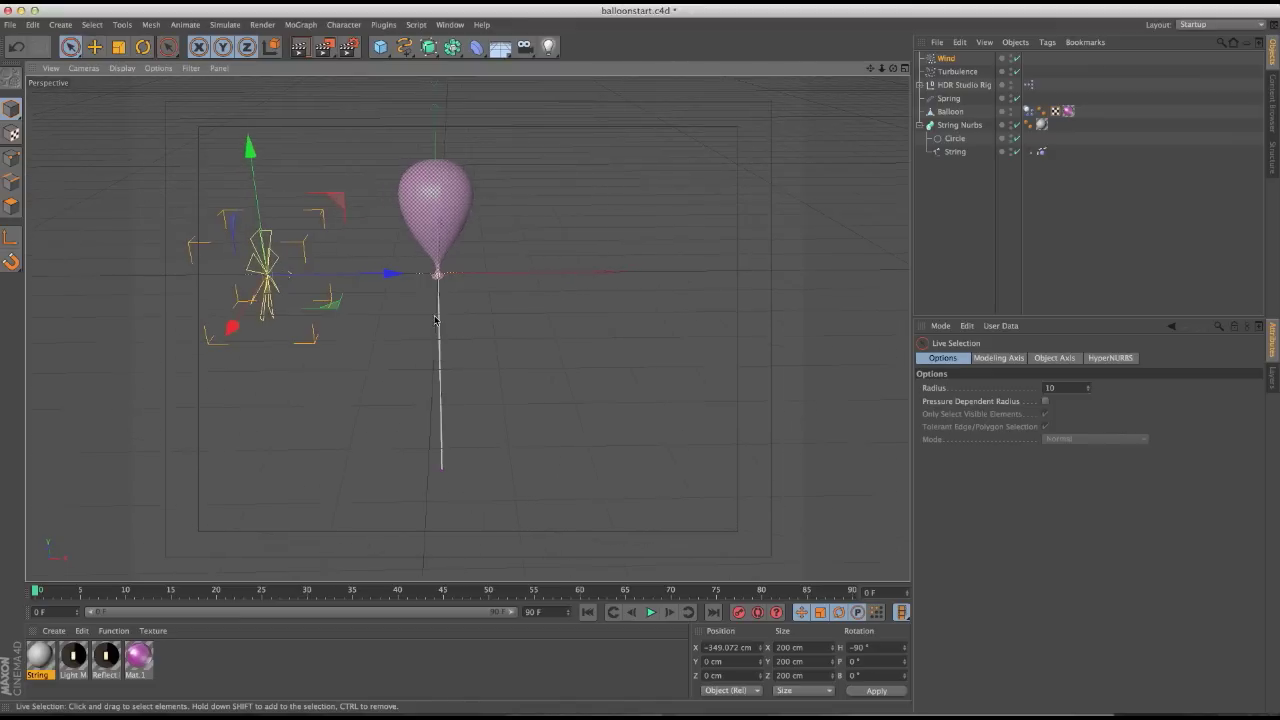
{"action": "left_click", "coordinate": [648, 616]}
{"action": "left_click_drag", "start_coordinate": [560, 470], "coordinate": [375, 320], "text": "alt"}
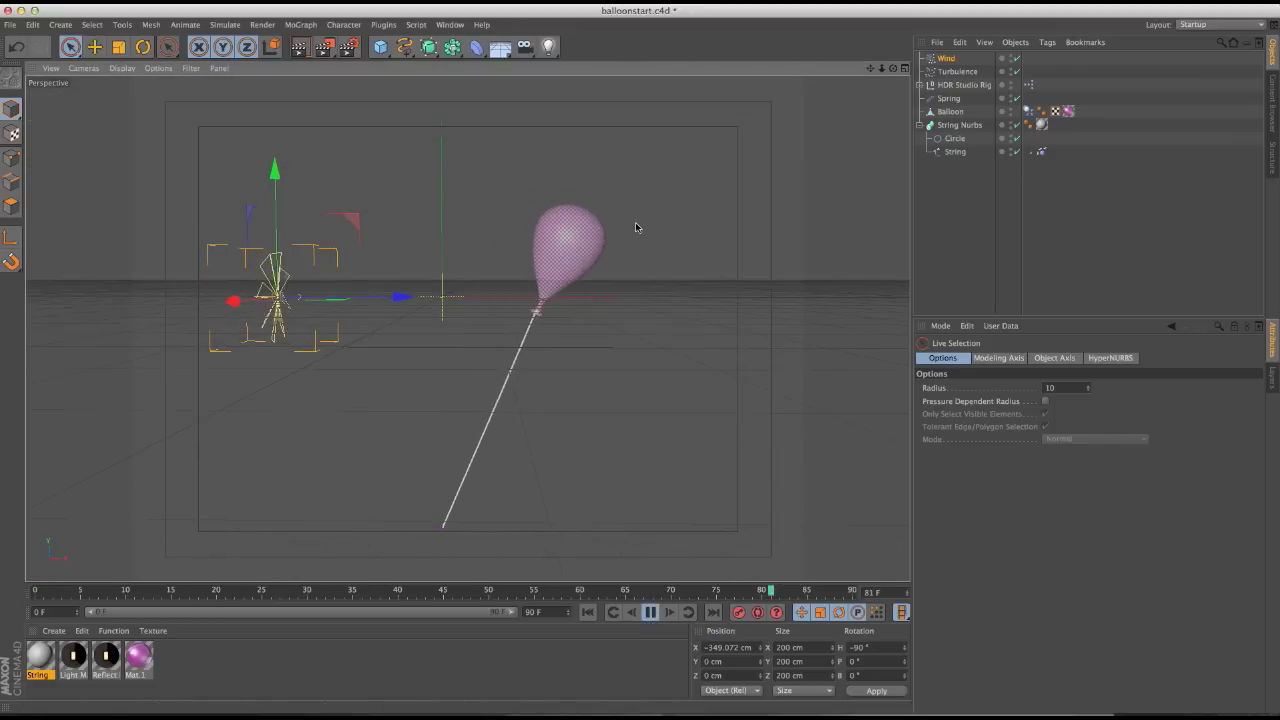
Set the Turbulence object's scale to about 157 % and, after trying a strength of 50 cm, stop playback and set its strength to 5 cm
{"action": "left_click", "coordinate": [952, 72]}
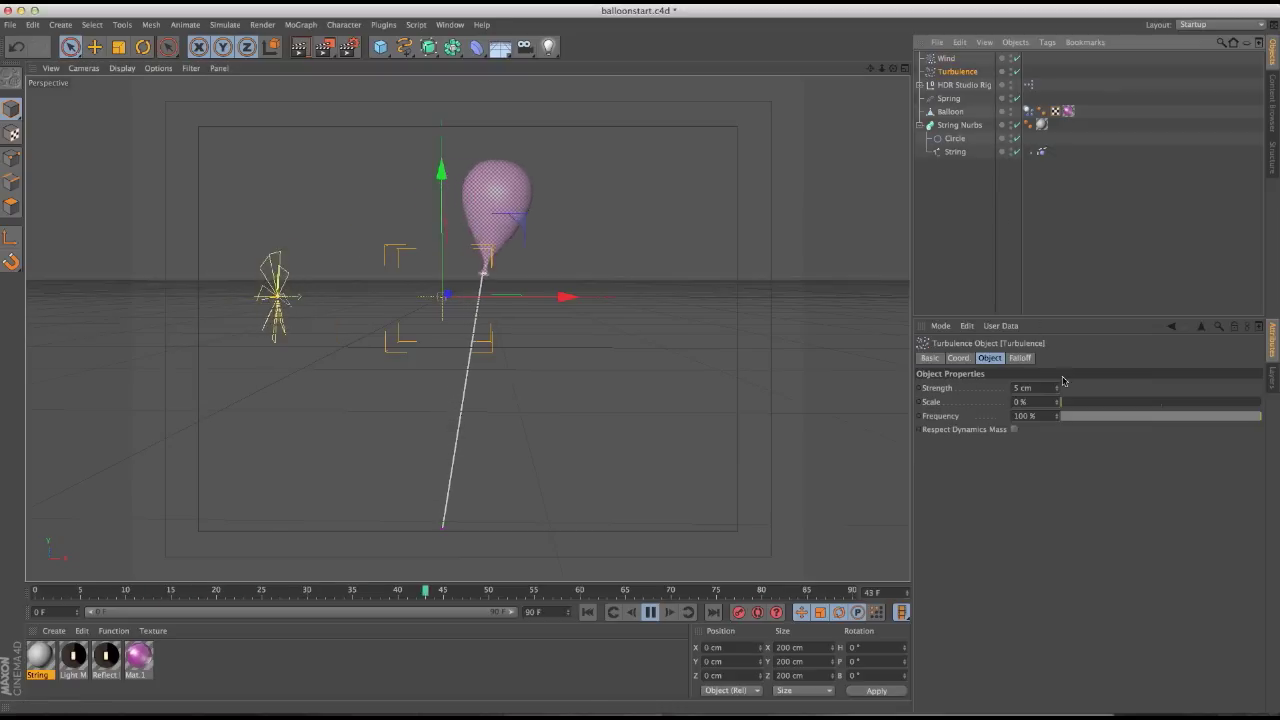
{"action": "left_click_drag", "start_coordinate": [1081, 403], "coordinate": [942, 384]}
{"action": "type", "text": "50"}
{"action": "key", "text": "Return"}
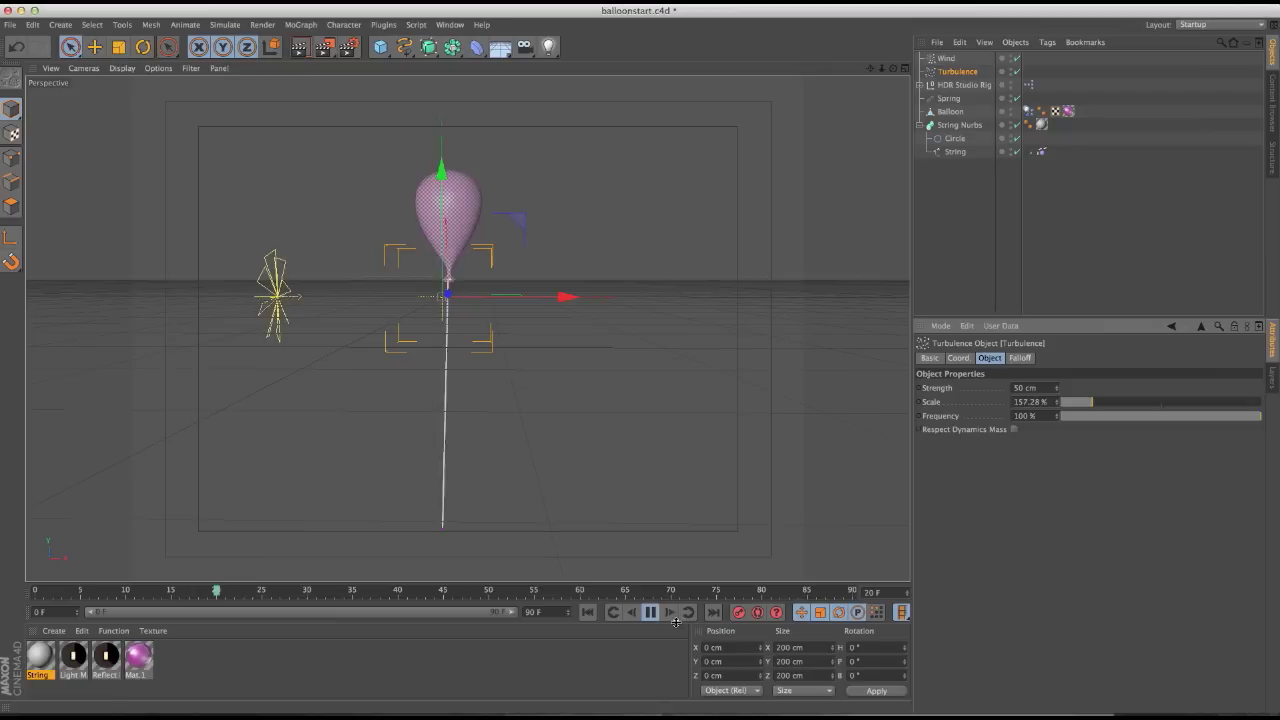
{"action": "left_click", "coordinate": [649, 612]}
{"action": "double_click", "coordinate": [1046, 388]}
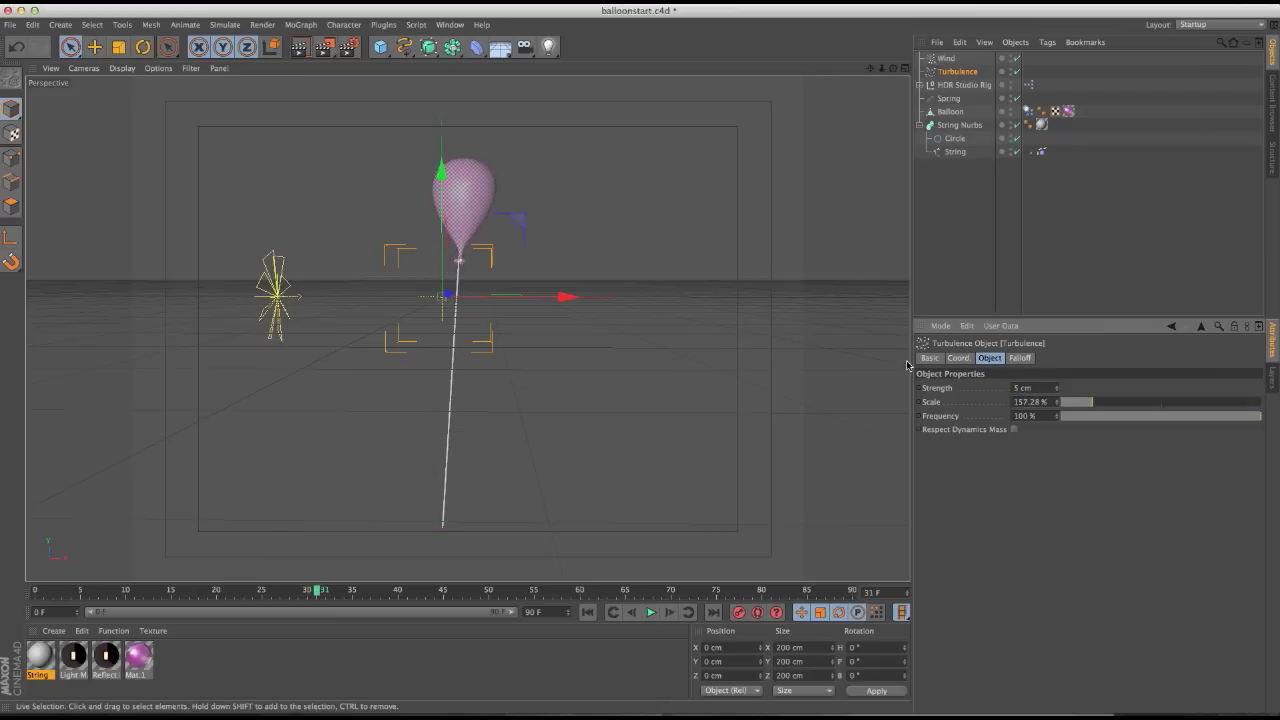
Set the Wind object's turbulence to about 16 %, play the simulation and rewind to the start
{"action": "left_click", "coordinate": [946, 59]}
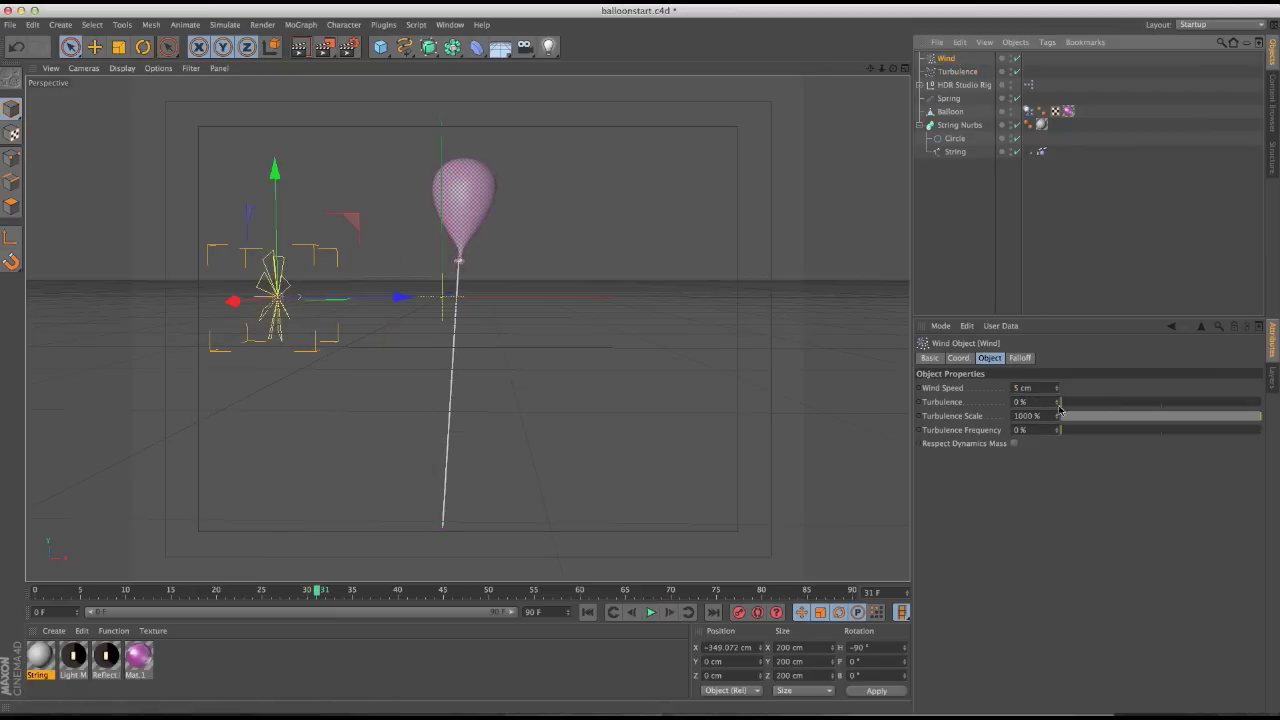
{"action": "left_click_drag", "start_coordinate": [1073, 402], "coordinate": [1086, 403]}
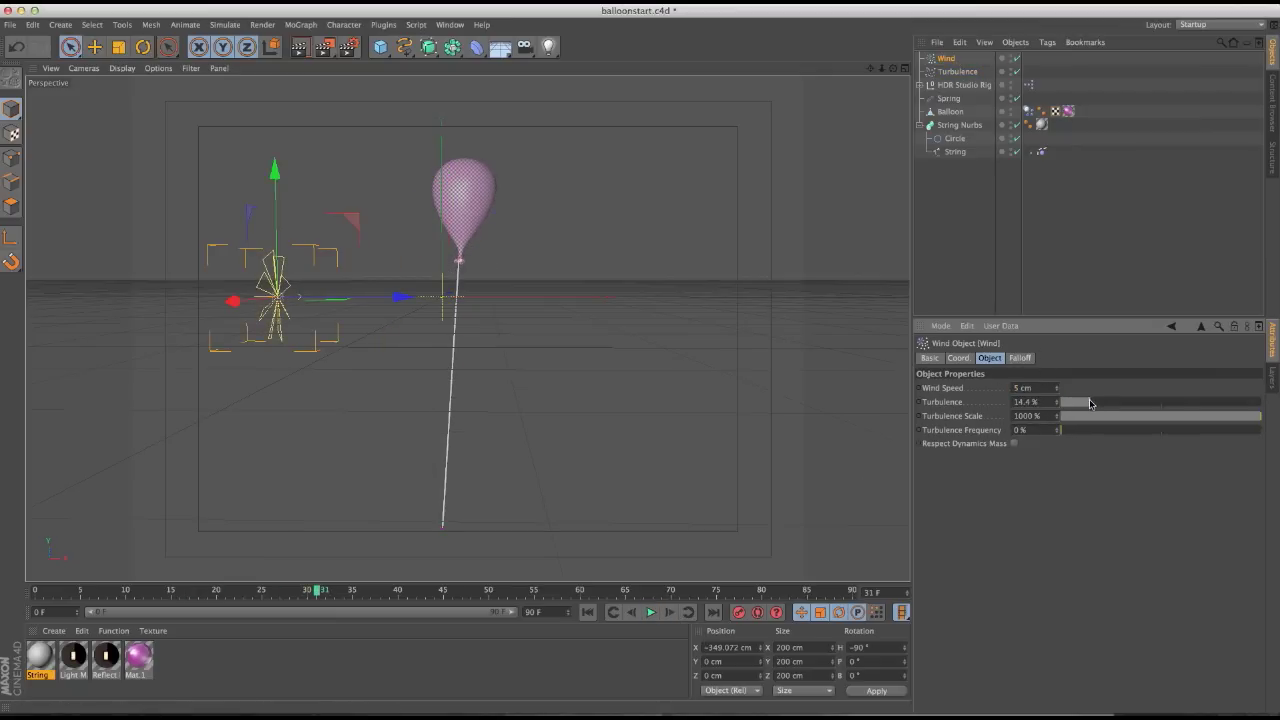
{"action": "left_click", "coordinate": [650, 612]}
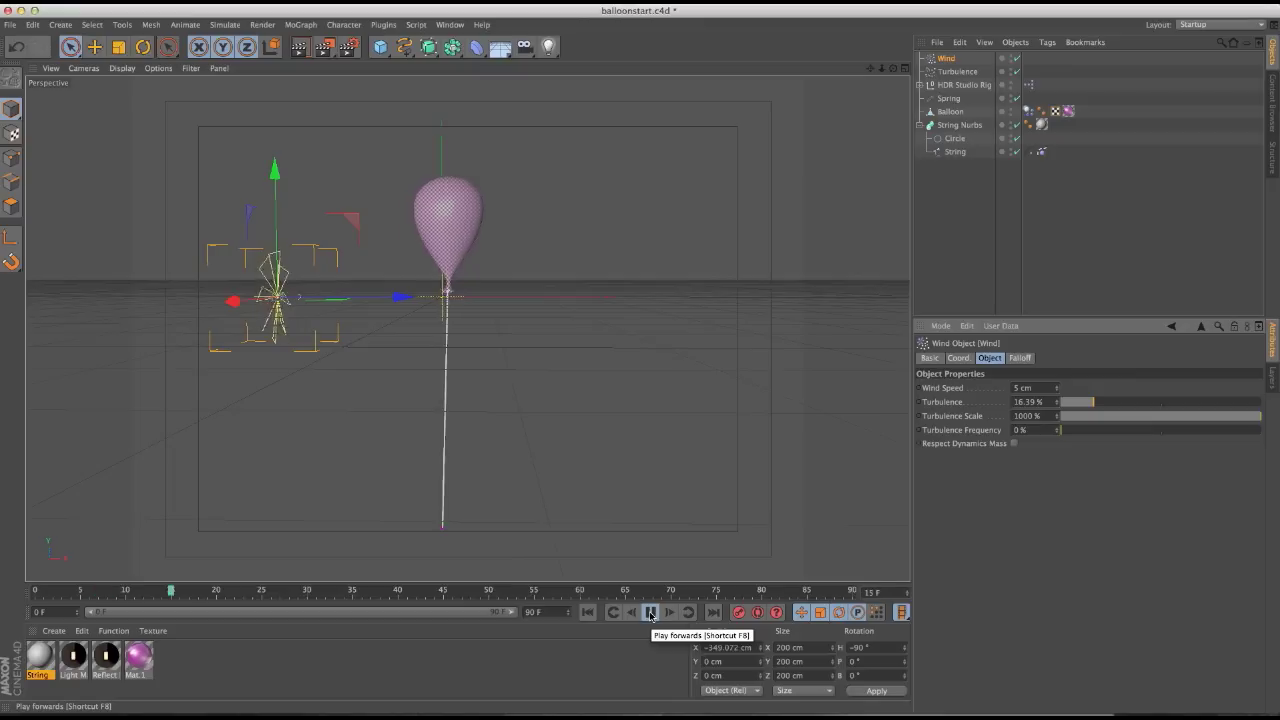
{"action": "left_click", "coordinate": [650, 612]}
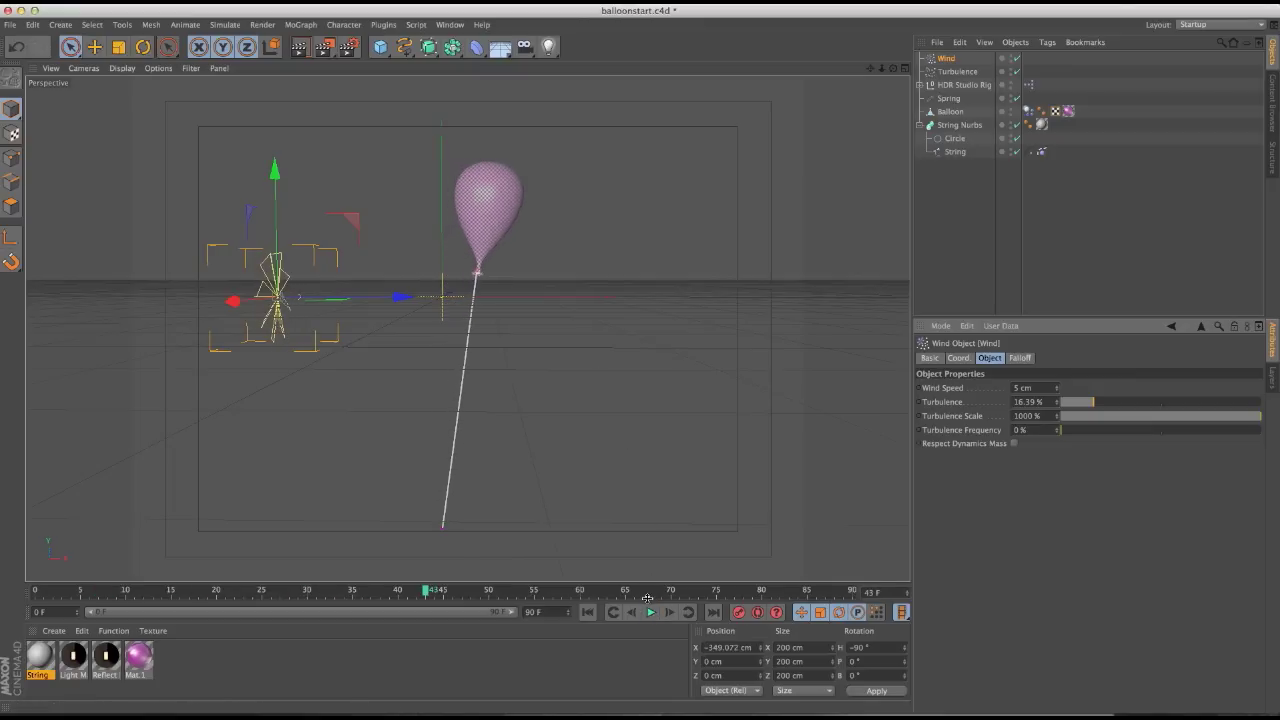
{"action": "left_click", "coordinate": [595, 613]}
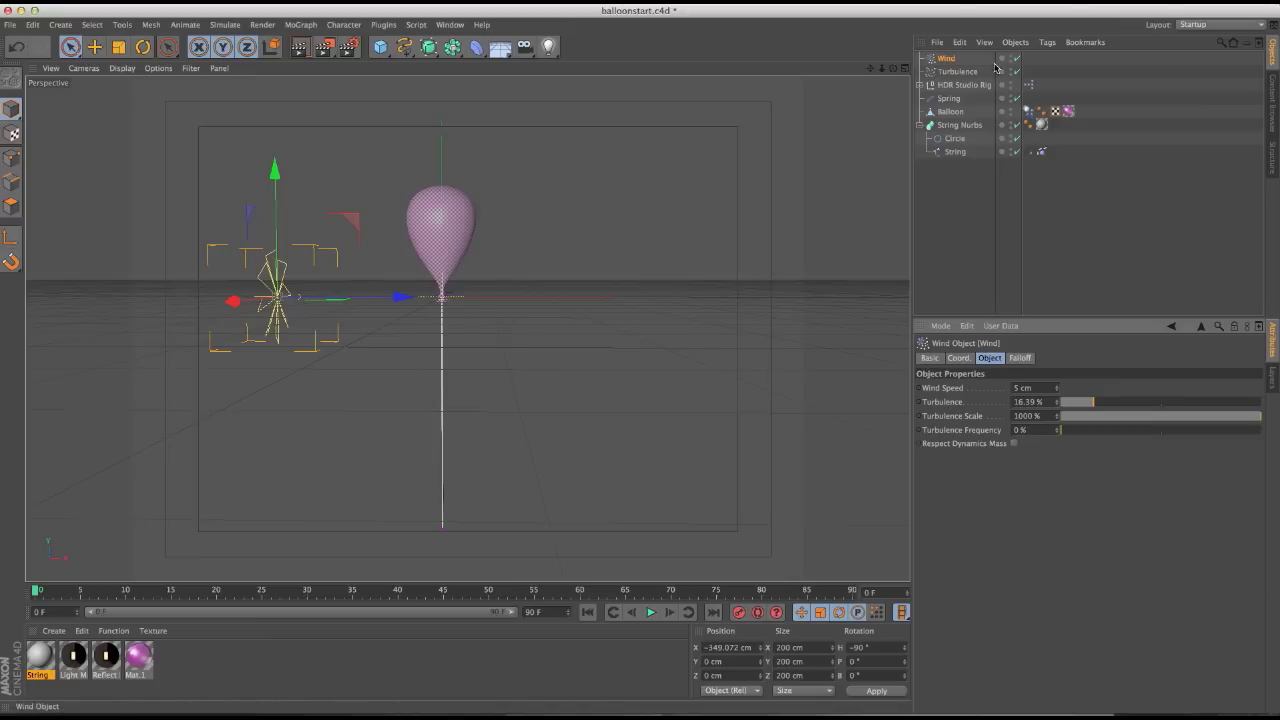
Set the Spring's rest length to 350 cm and its damping to 20 %, testing with playback and rewinding to the start
{"action": "left_click", "coordinate": [948, 99]}
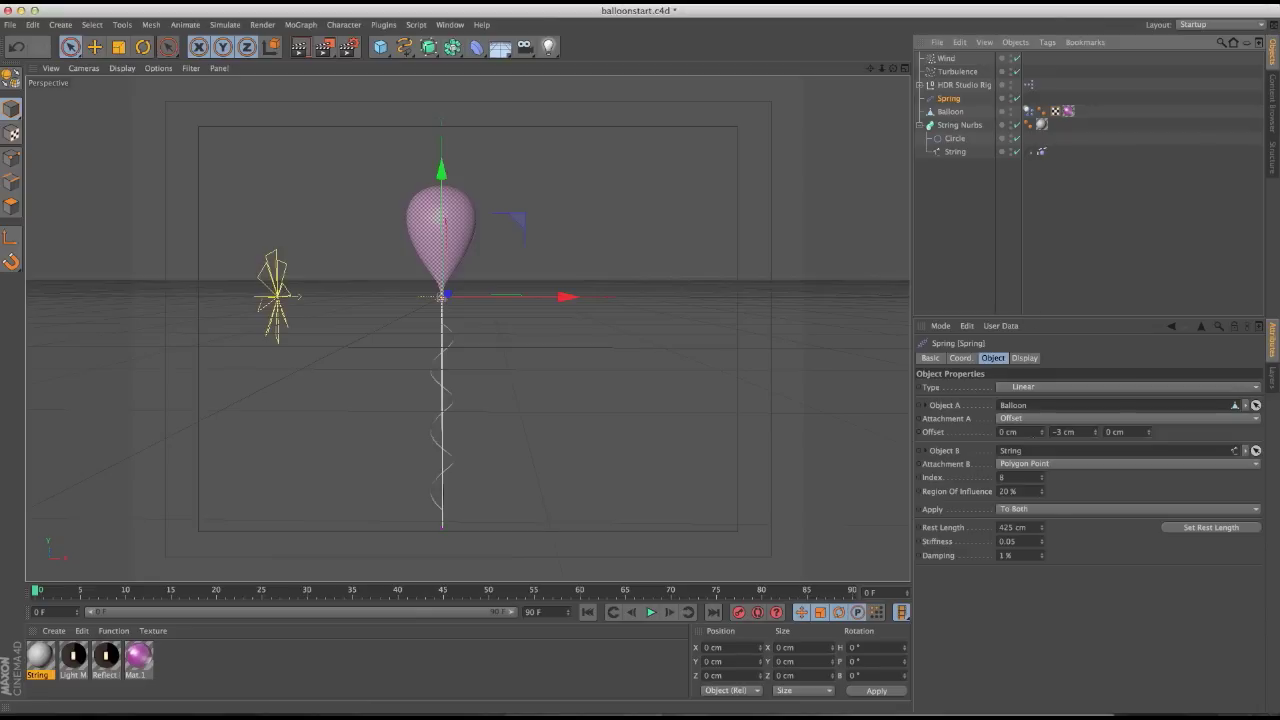
{"action": "left_click", "coordinate": [1041, 530]}
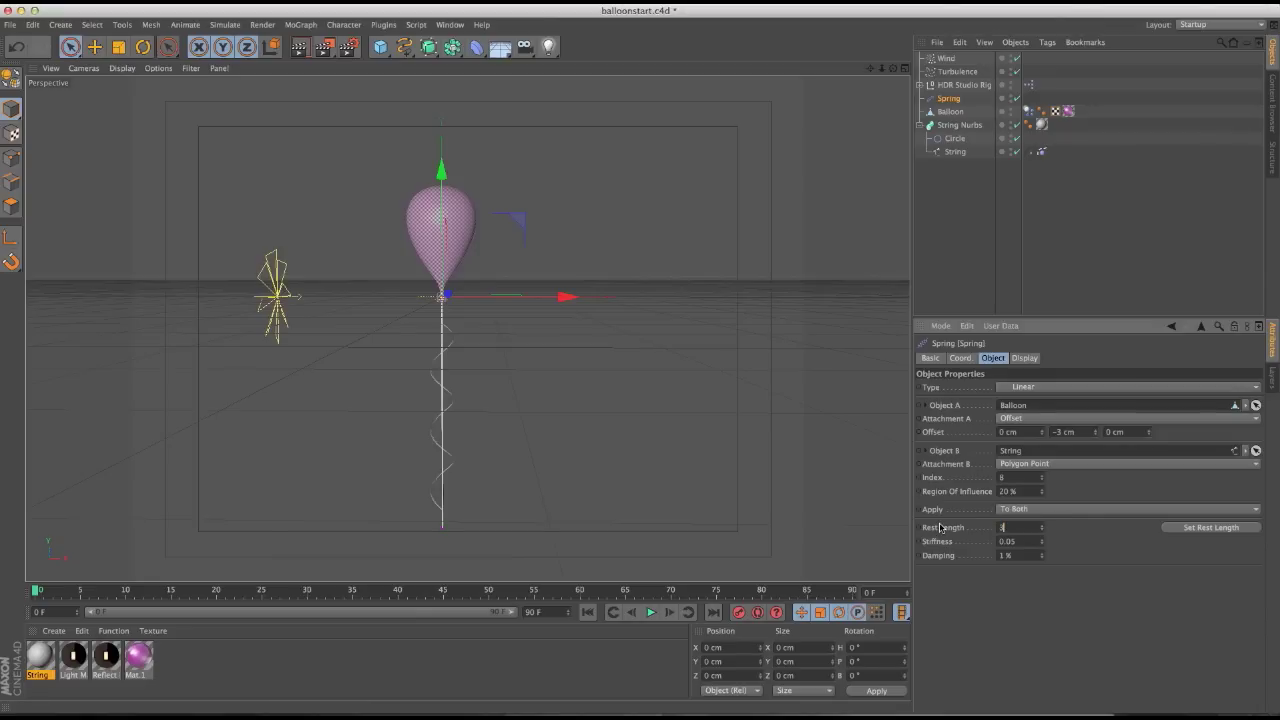
{"action": "left_click", "coordinate": [650, 613]}
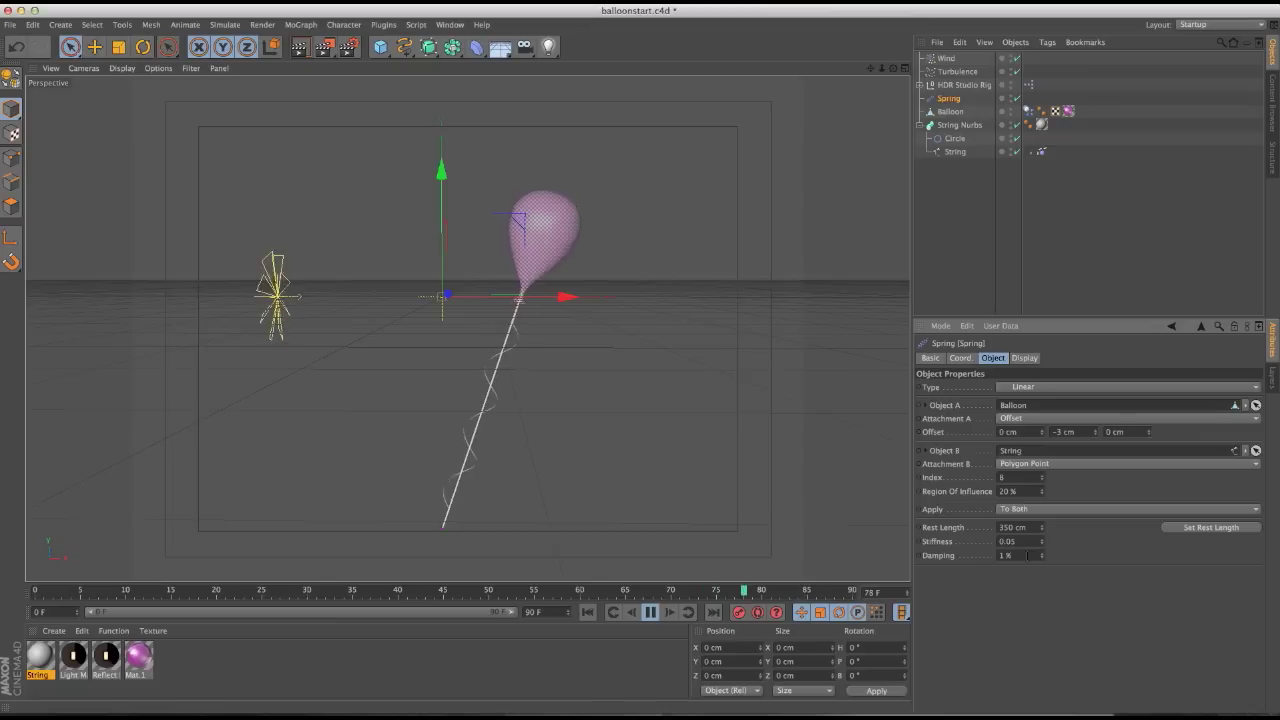
{"action": "left_click_drag", "start_coordinate": [1027, 556], "coordinate": [897, 557]}
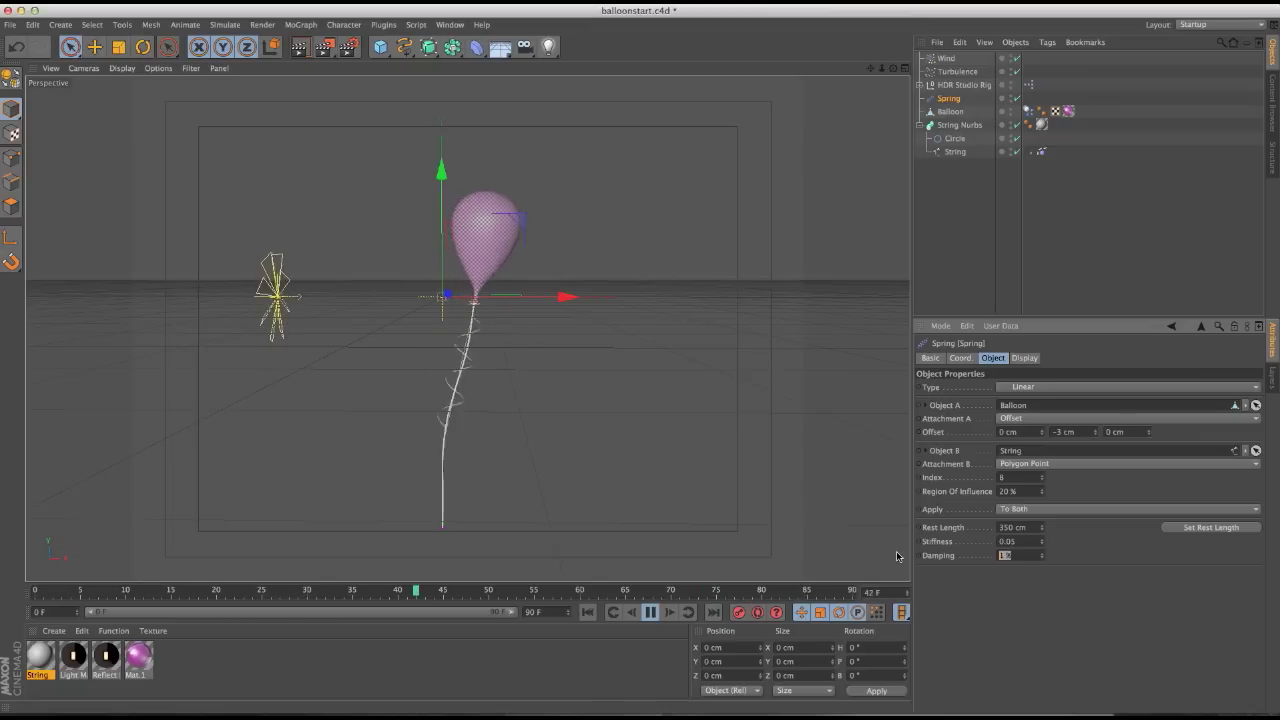
{"action": "type", "text": "20"}
{"action": "key", "text": "Return"}
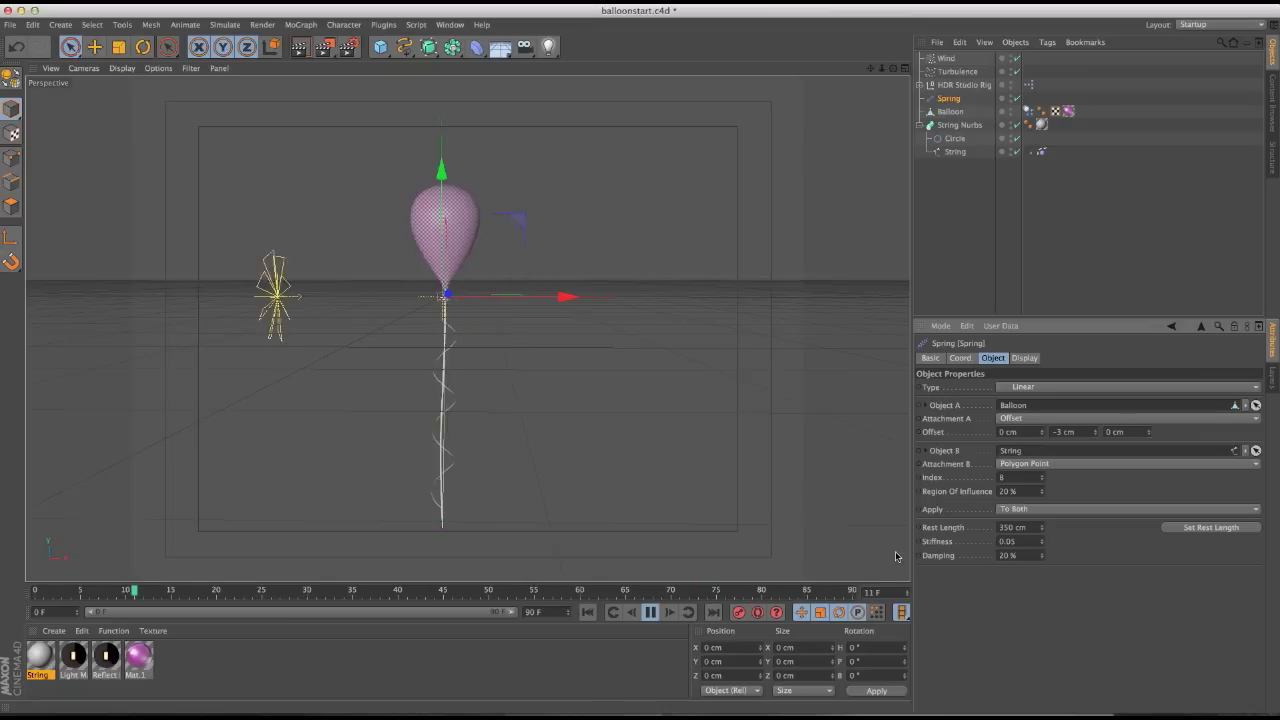
{"action": "left_click", "coordinate": [651, 613]}
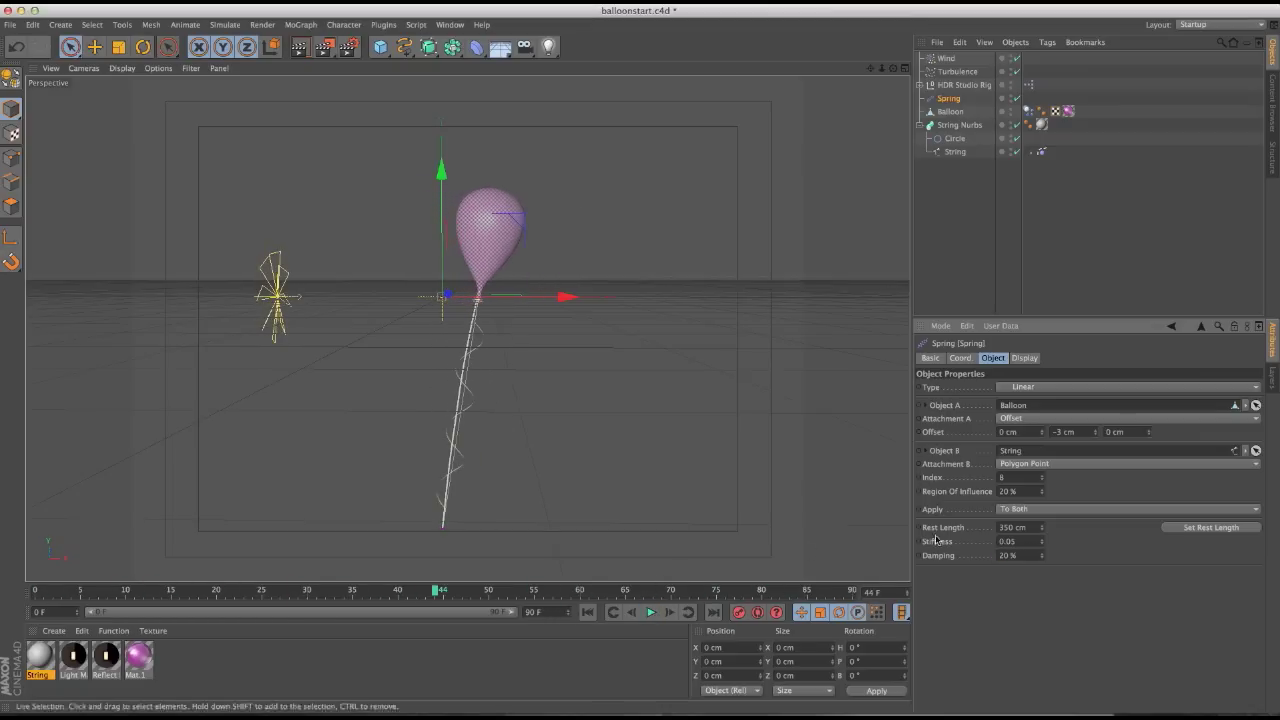
{"action": "left_click", "coordinate": [587, 612]}
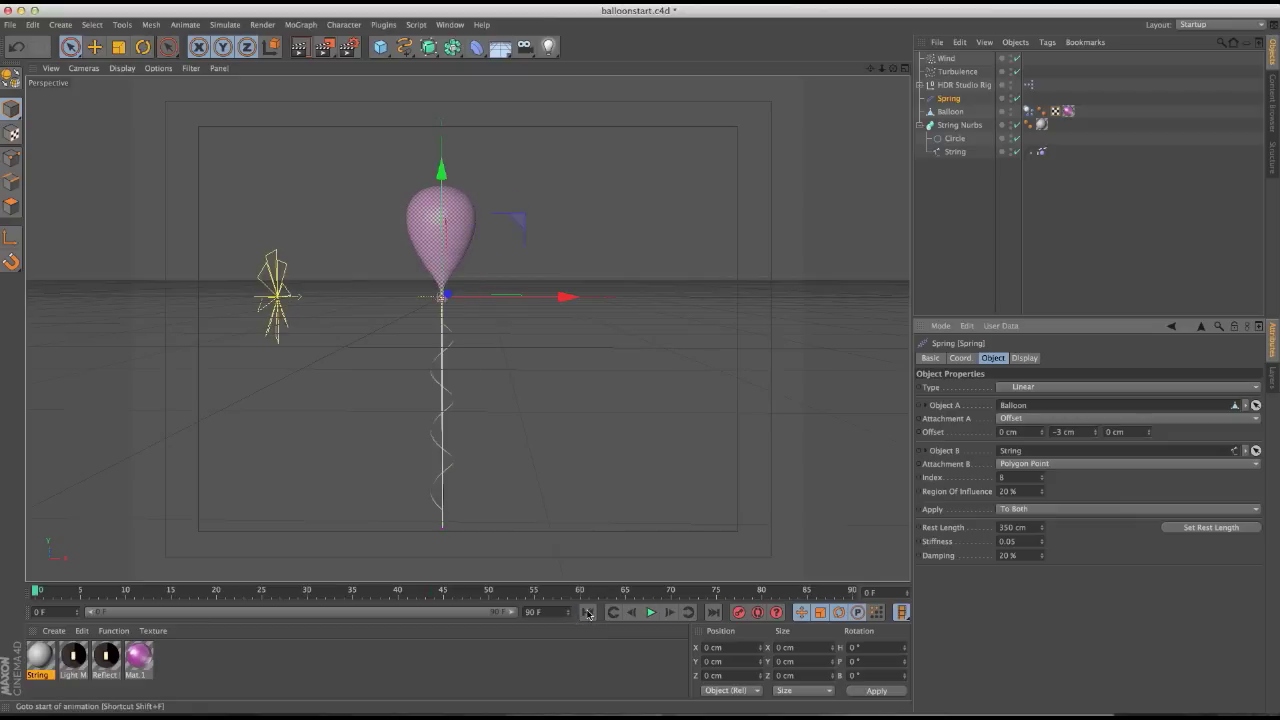
Set the Spring's rest length to 400 cm, play the simulation and rewind to the start
{"action": "left_click", "coordinate": [1031, 527]}
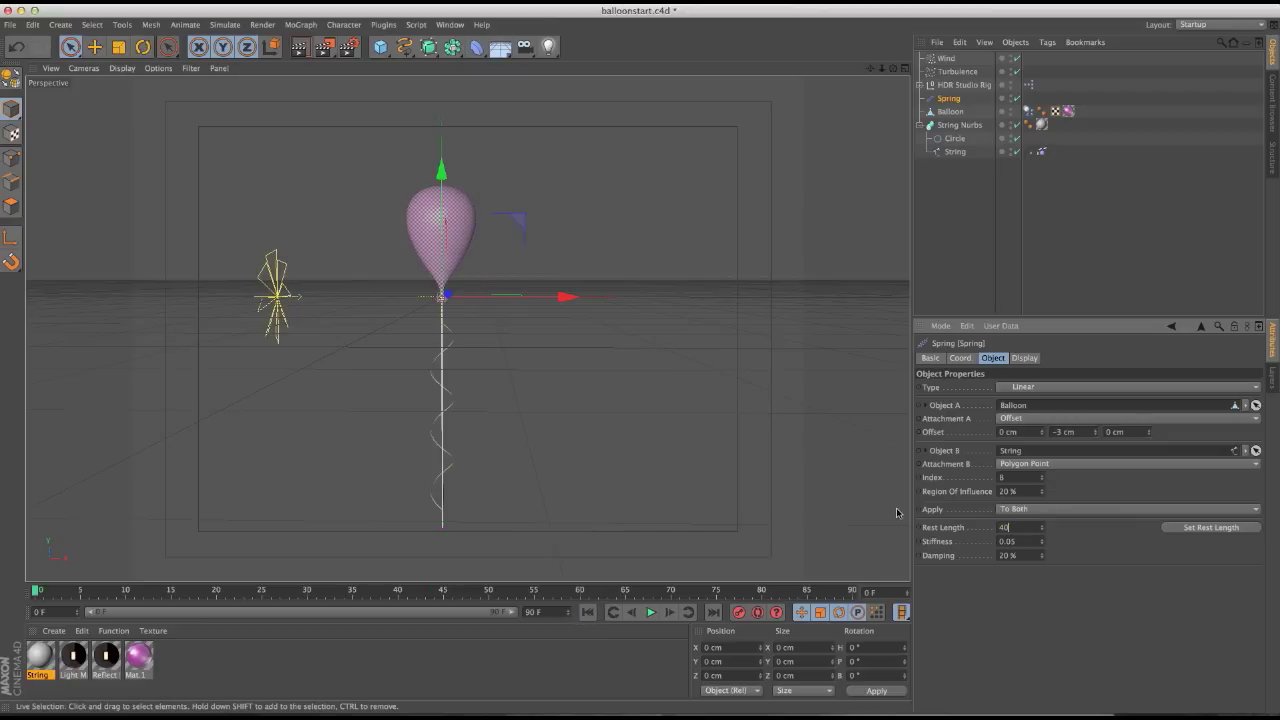
{"action": "left_click", "coordinate": [648, 612]}
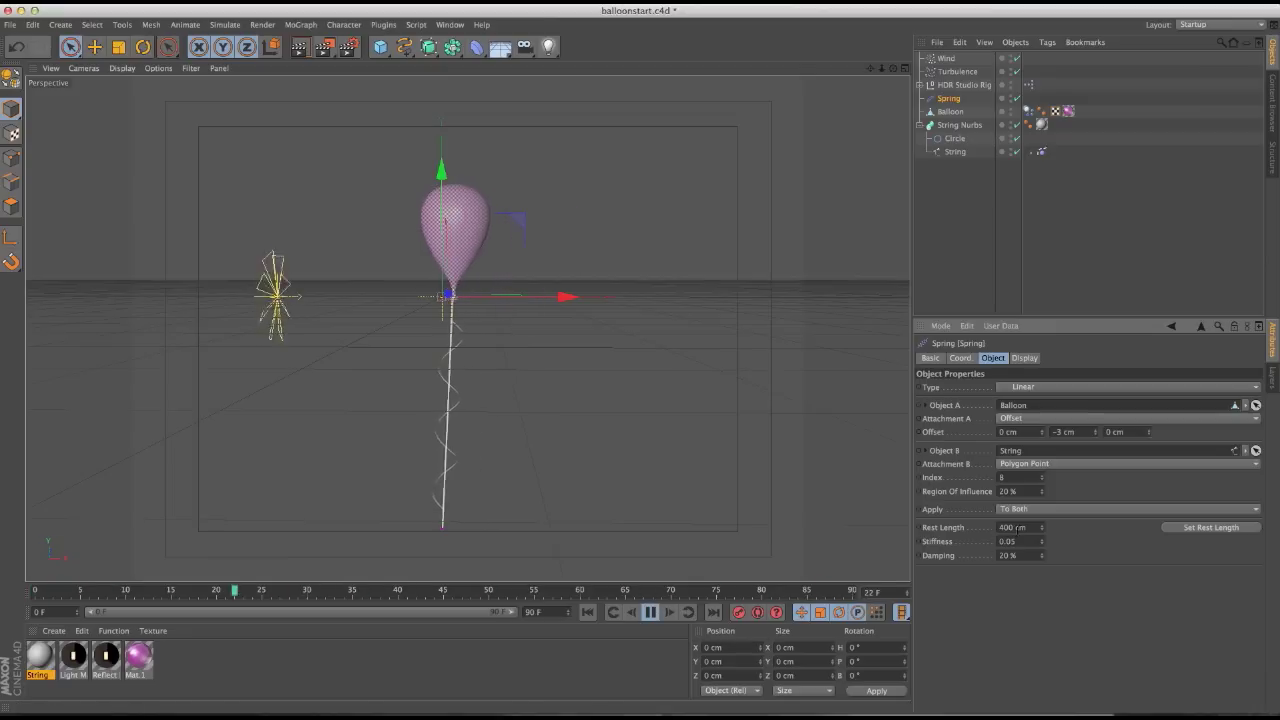
{"action": "left_click", "coordinate": [650, 612]}
{"action": "left_click", "coordinate": [588, 612]}
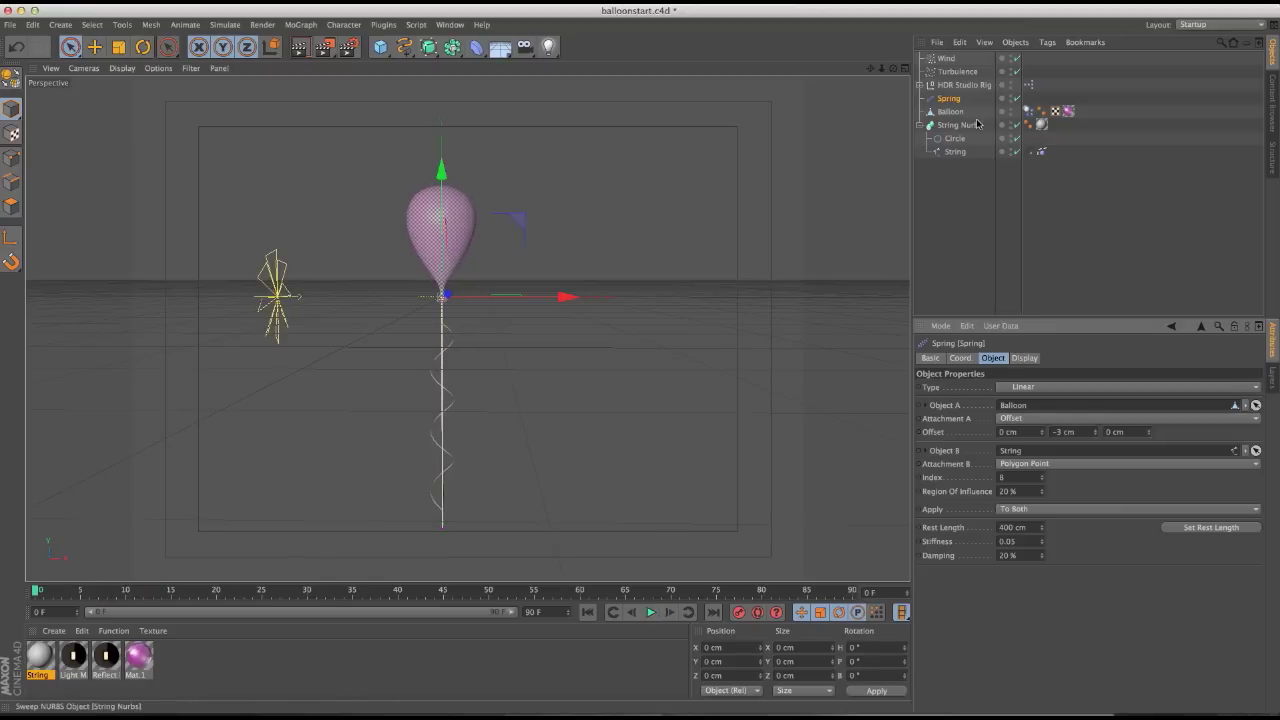
Set the Turbulence object's strength to 15 cm
{"action": "left_click", "coordinate": [945, 58]}
{"action": "left_click", "coordinate": [957, 71]}
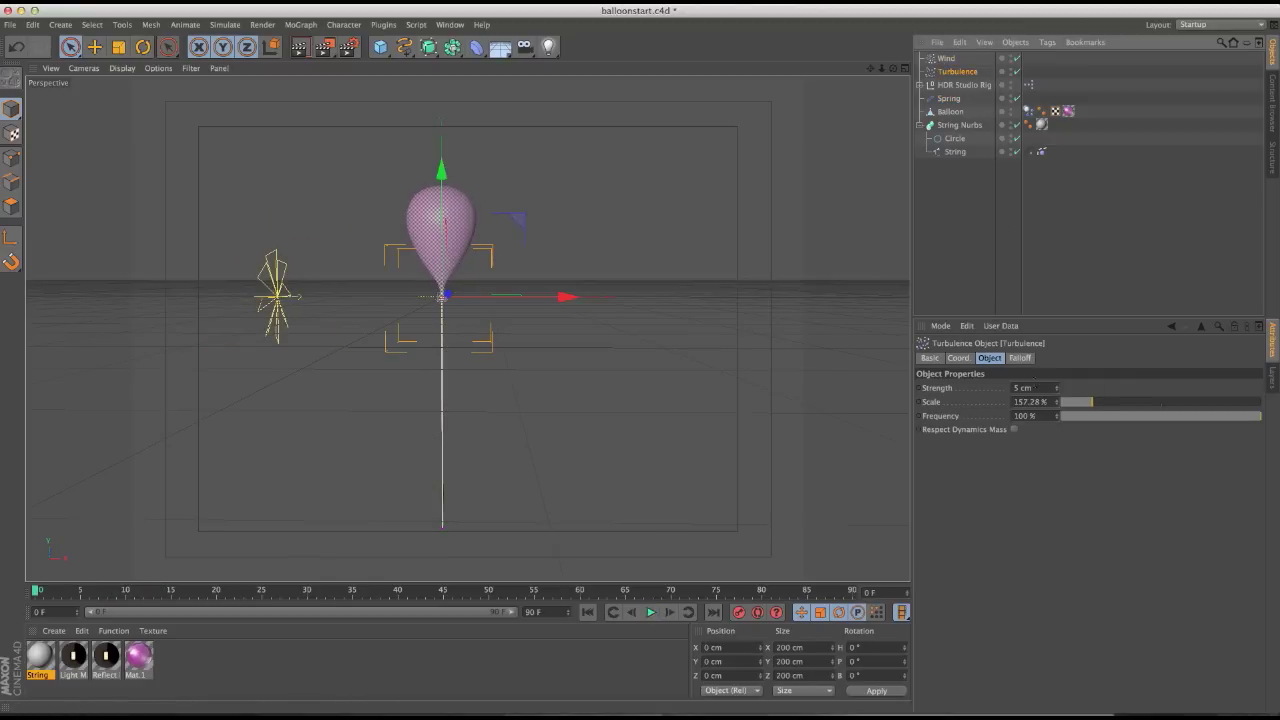
{"action": "left_click", "coordinate": [1036, 387]}
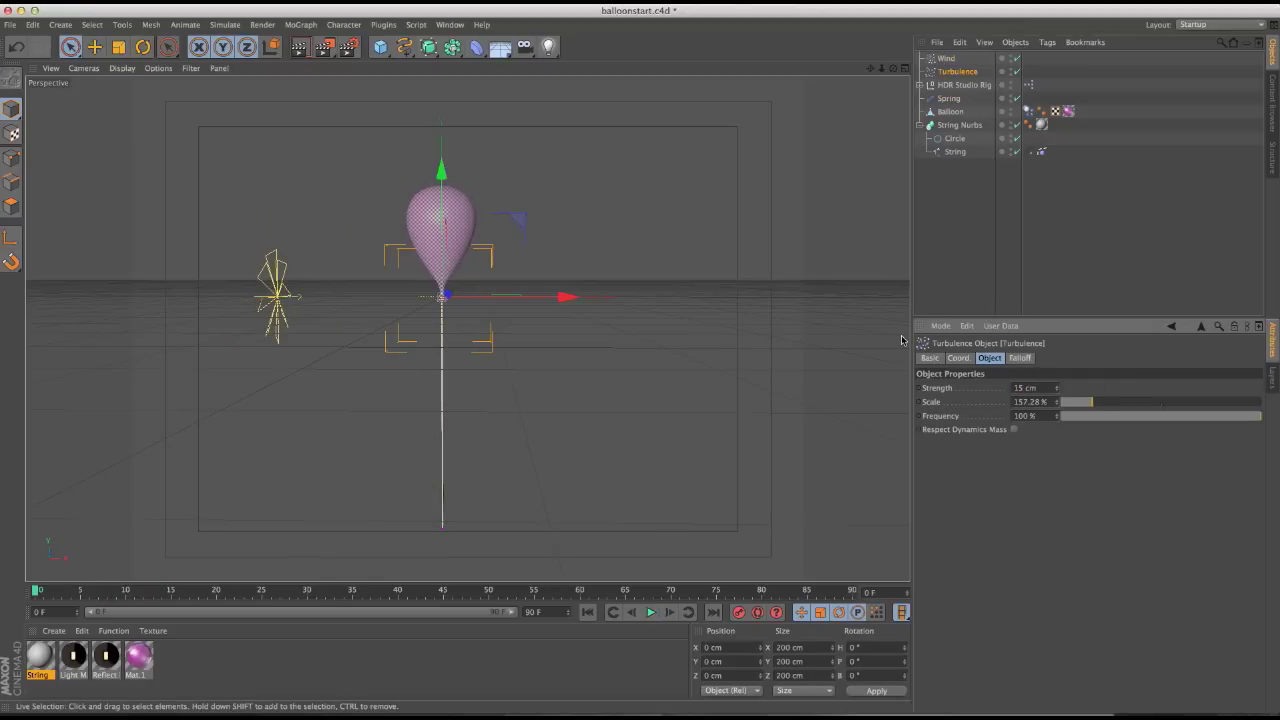
Play the simulation to test the turbulence strength, stop it and rewind to the start
{"action": "left_click", "coordinate": [648, 613]}
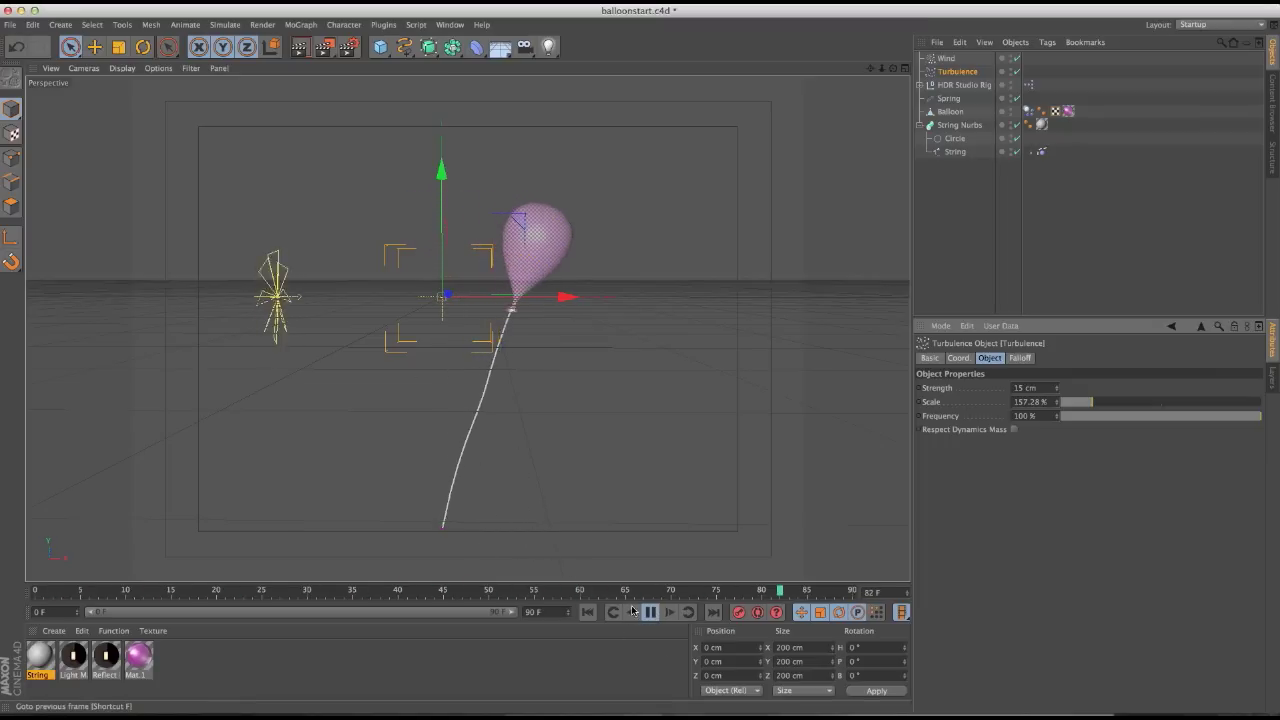
{"action": "left_click", "coordinate": [649, 612]}
{"action": "left_click", "coordinate": [588, 612]}
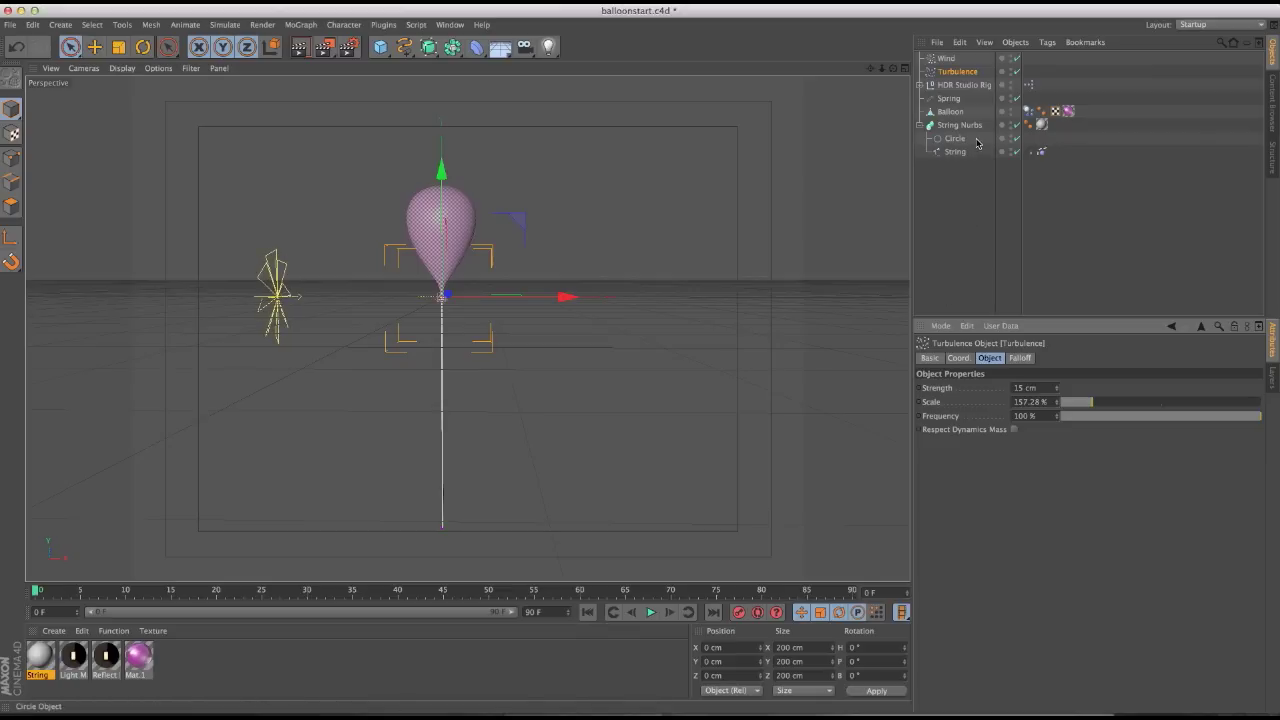
Set the string's Spline Dynamics drag to 50 %, stiffness to 2 % and rubber to 20 %, and start playback
{"action": "left_click", "coordinate": [1041, 152]}
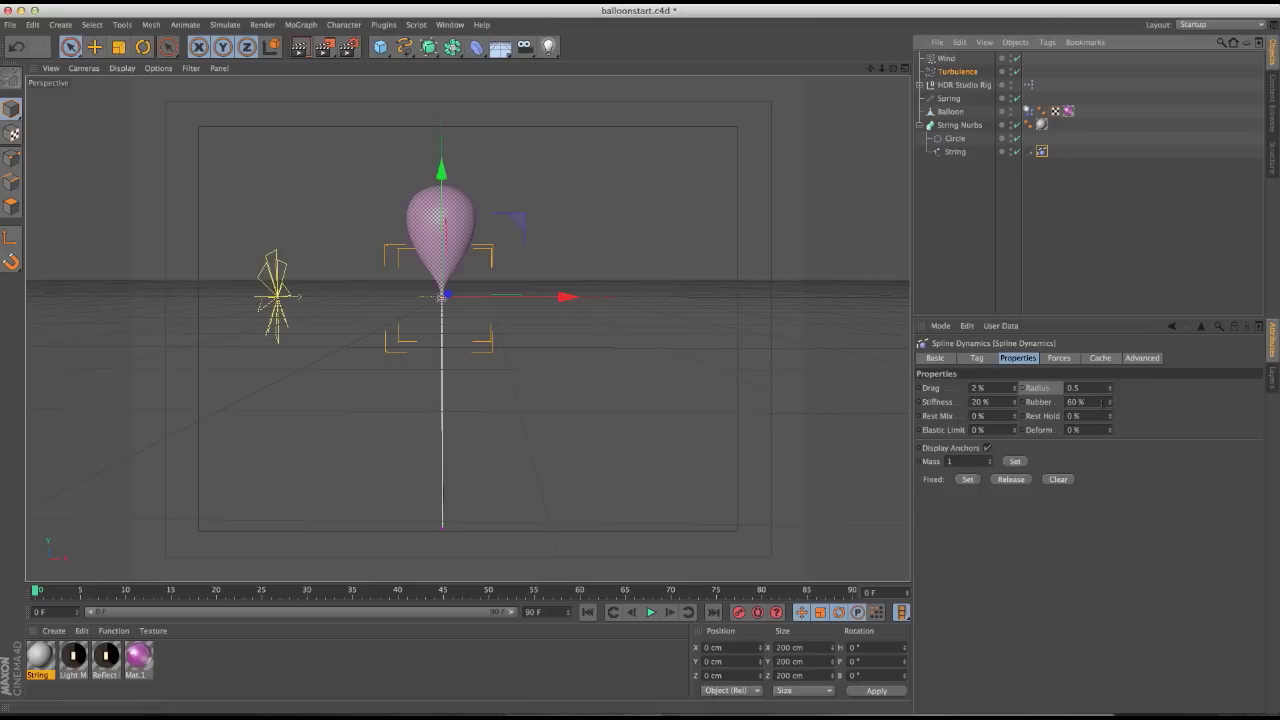
{"action": "left_click_drag", "start_coordinate": [1101, 401], "coordinate": [1014, 399]}
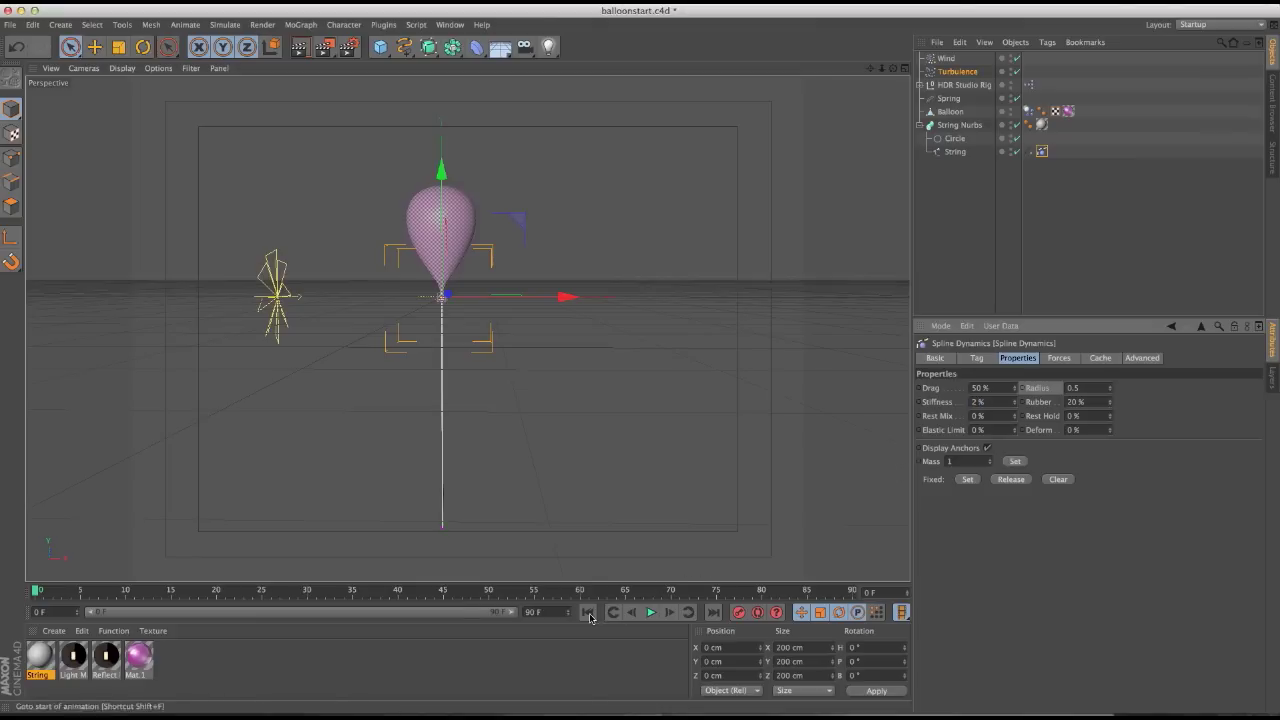
{"action": "left_click", "coordinate": [650, 613]}
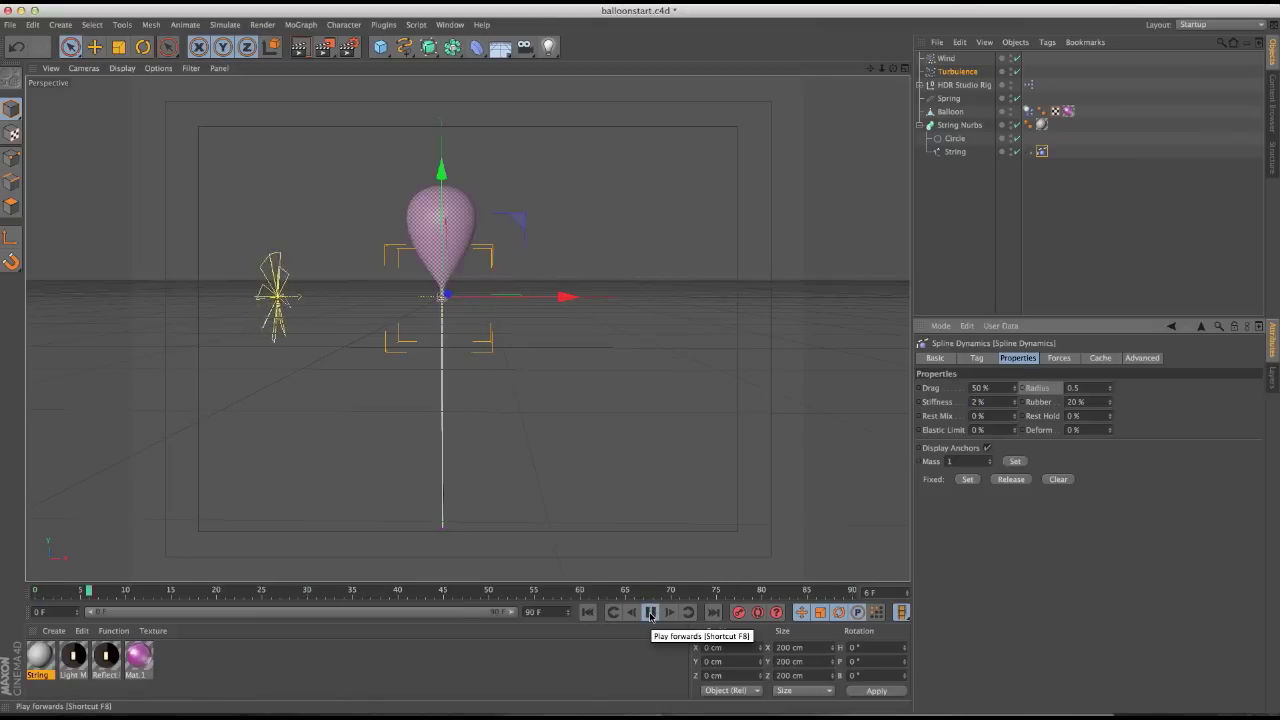
Extend the animation and its preview range to 300 frames, check the longer simulation and rewind to the start
{"action": "double_click", "coordinate": [536, 612]}
{"action": "type", "text": "300"}
{"action": "key", "text": "Return"}
{"action": "left_click_drag", "start_coordinate": [219, 613], "coordinate": [552, 614]}
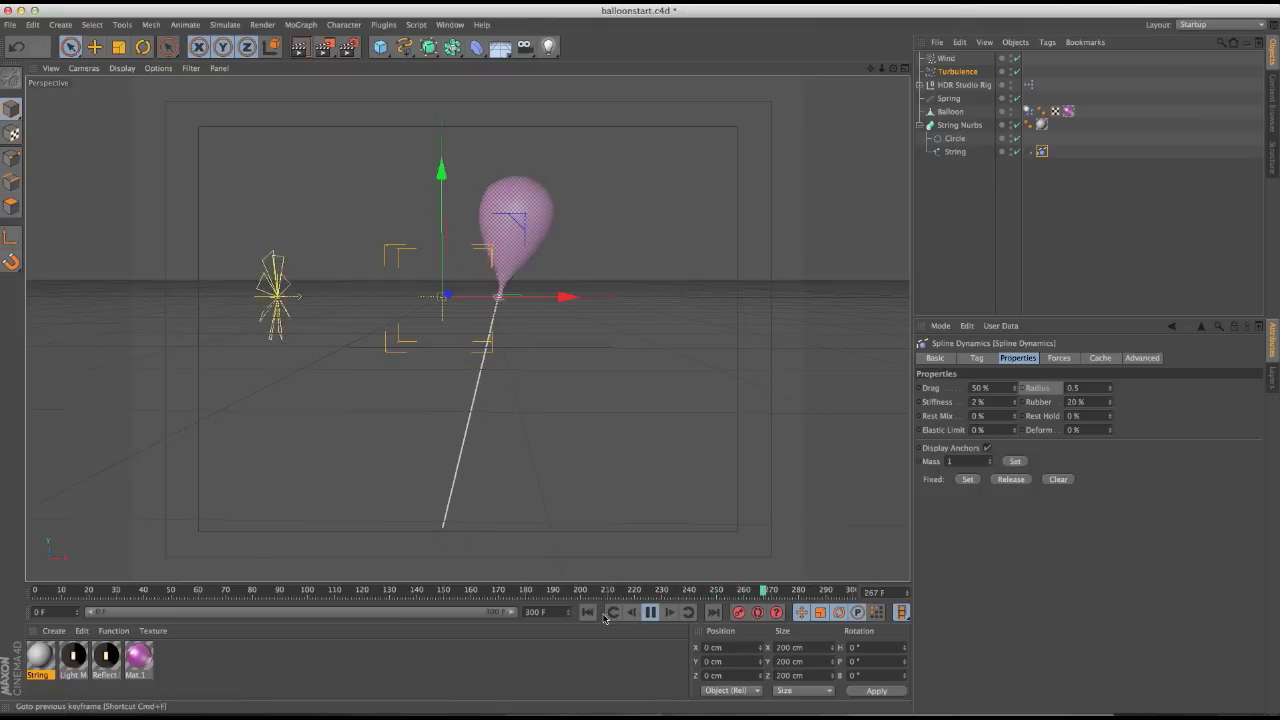
{"action": "left_click", "coordinate": [648, 614]}
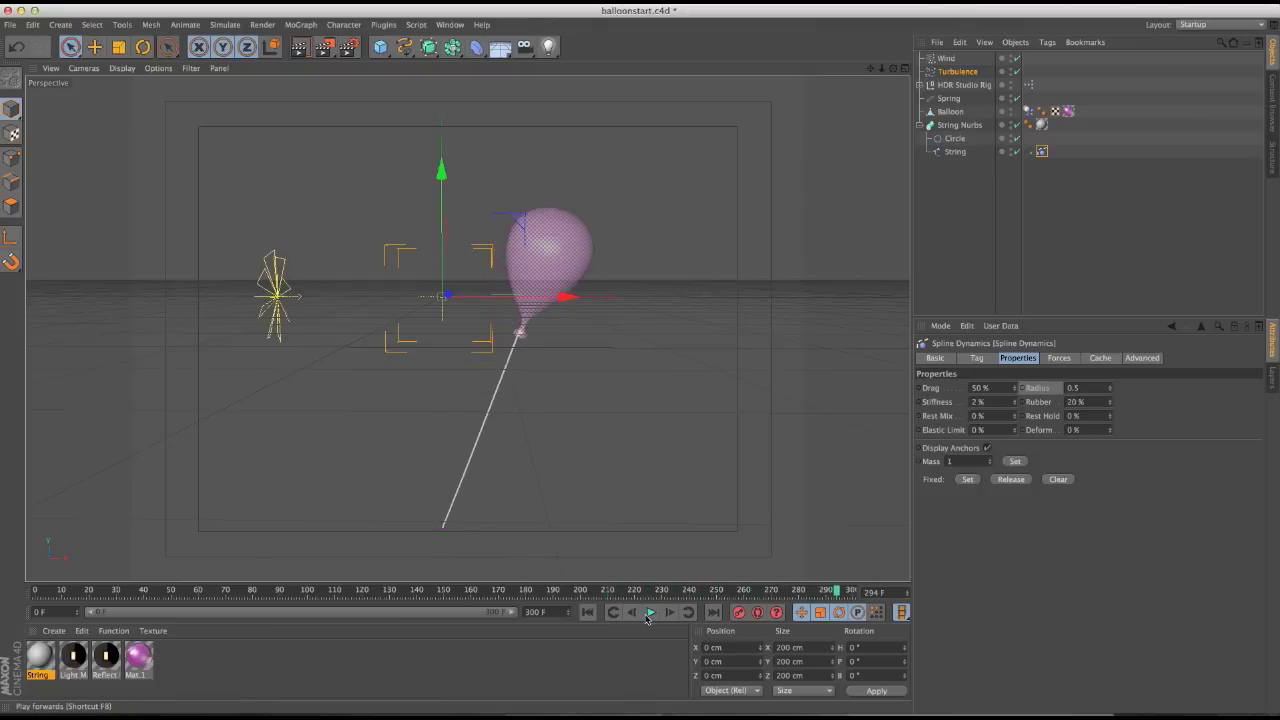
{"action": "left_click", "coordinate": [590, 613]}
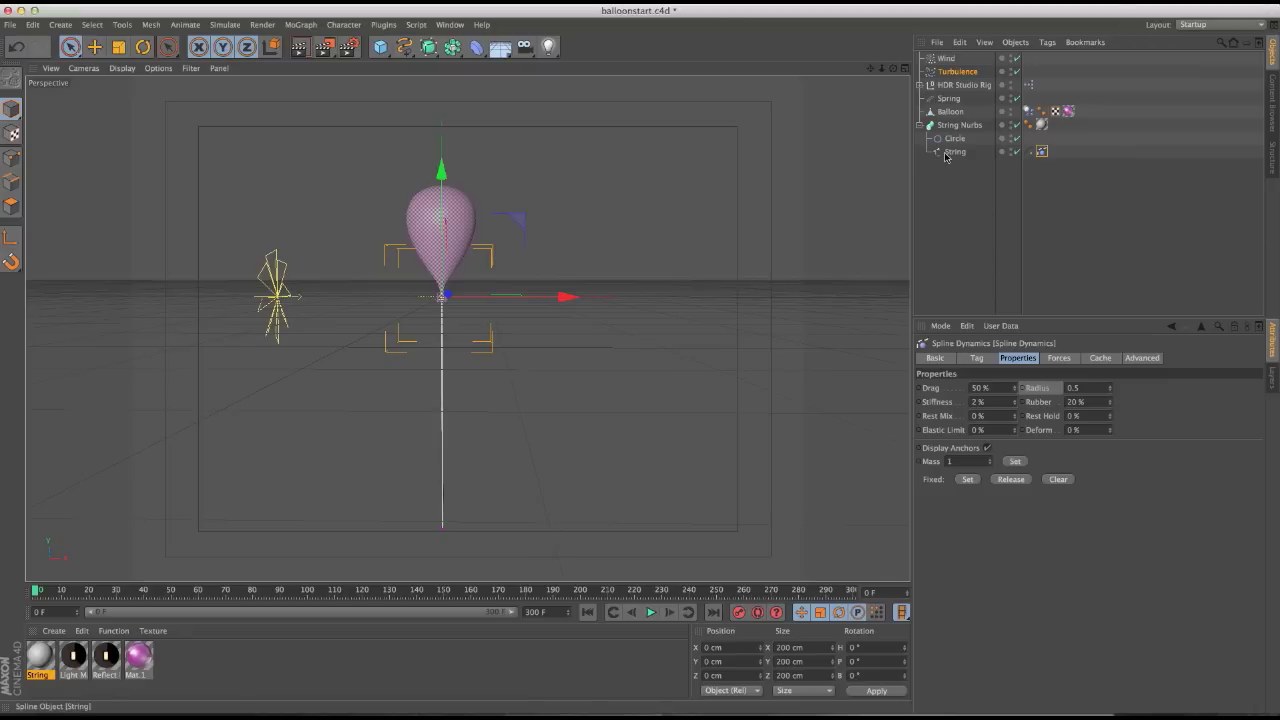
Set the Balloon's dynamics body to 70 % rotational mass and enable a custom center of mass at 150 cm in Y
{"action": "left_click", "coordinate": [953, 101]}
{"action": "left_click", "coordinate": [1028, 111]}
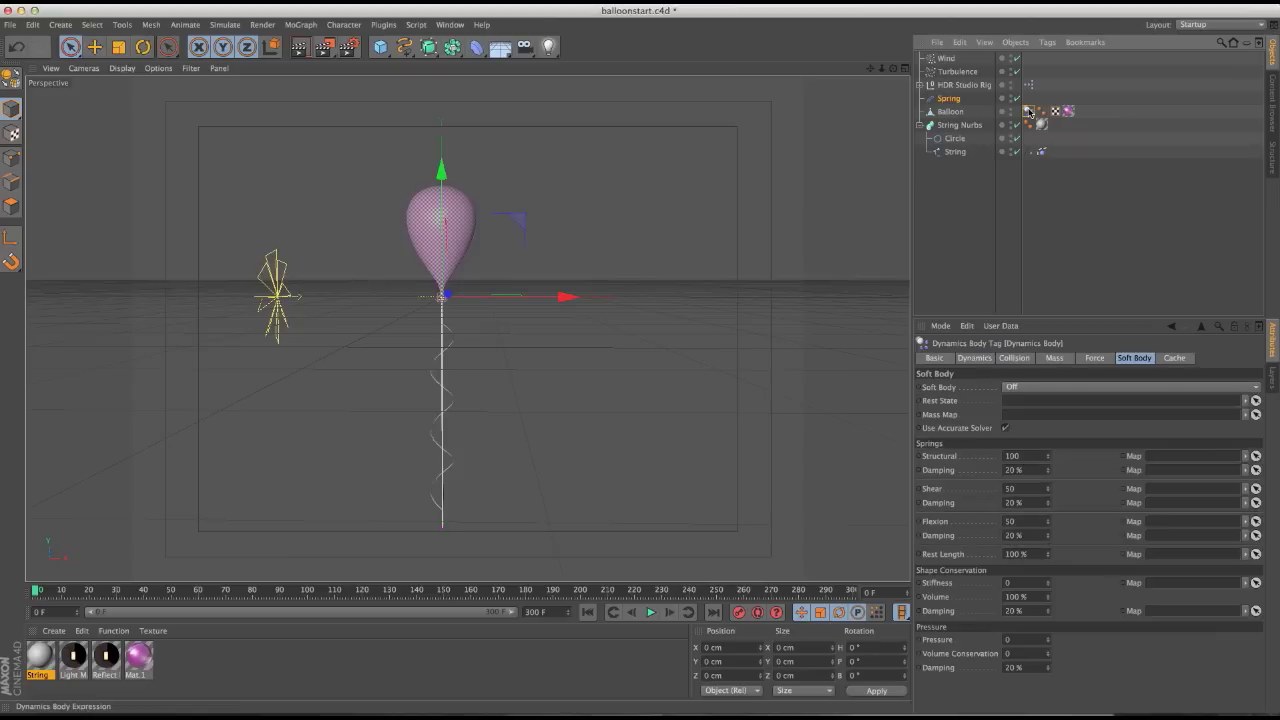
{"action": "left_click", "coordinate": [1054, 358]}
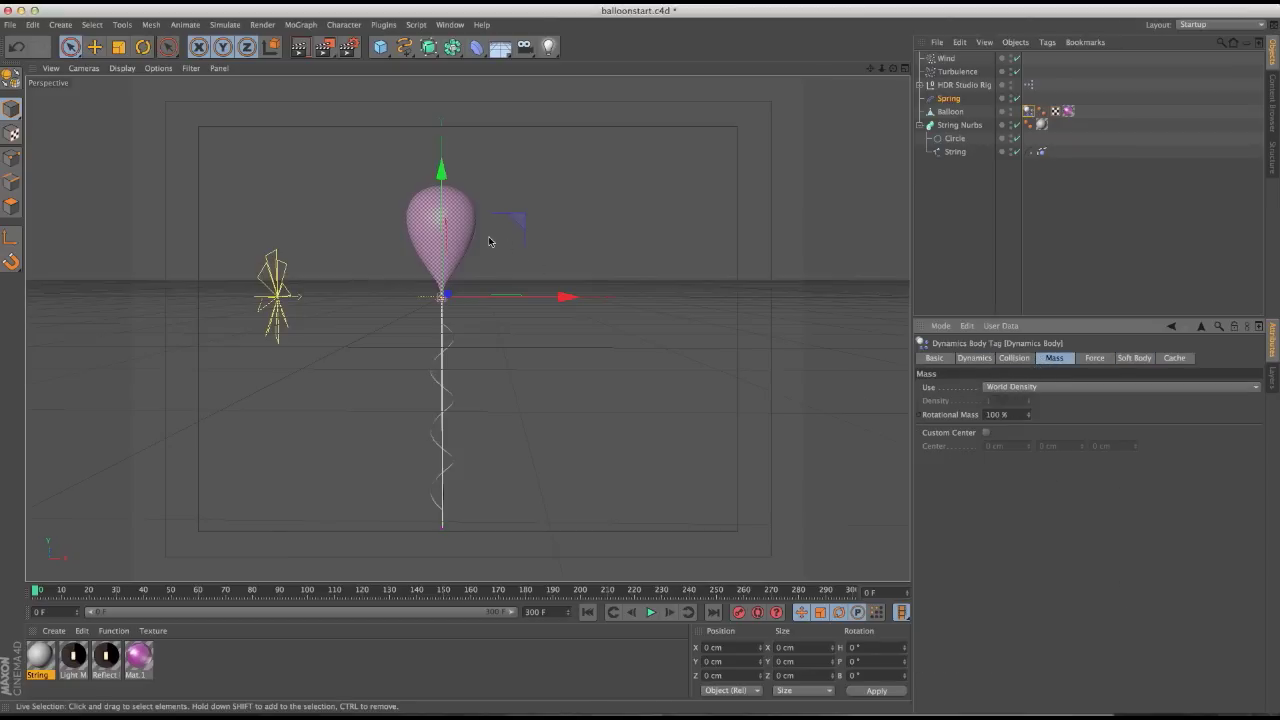
{"action": "left_click_drag", "start_coordinate": [1011, 415], "coordinate": [976, 414]}
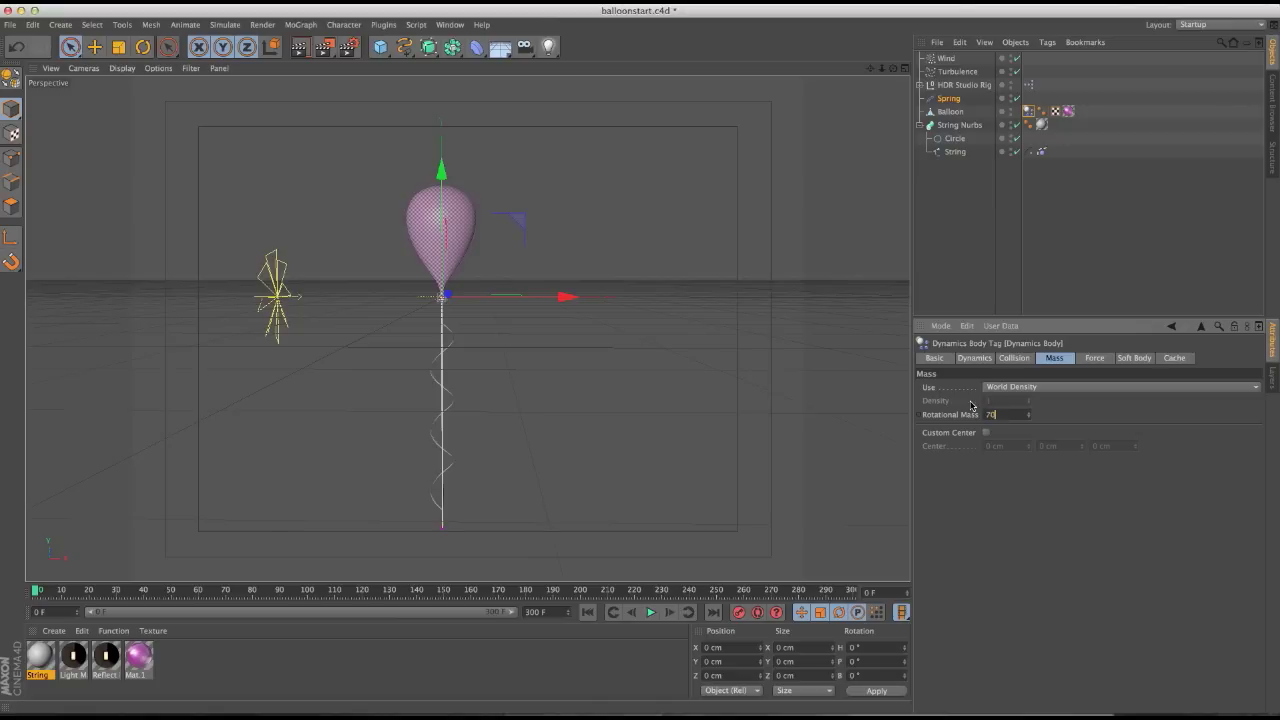
{"action": "left_click", "coordinate": [985, 433]}
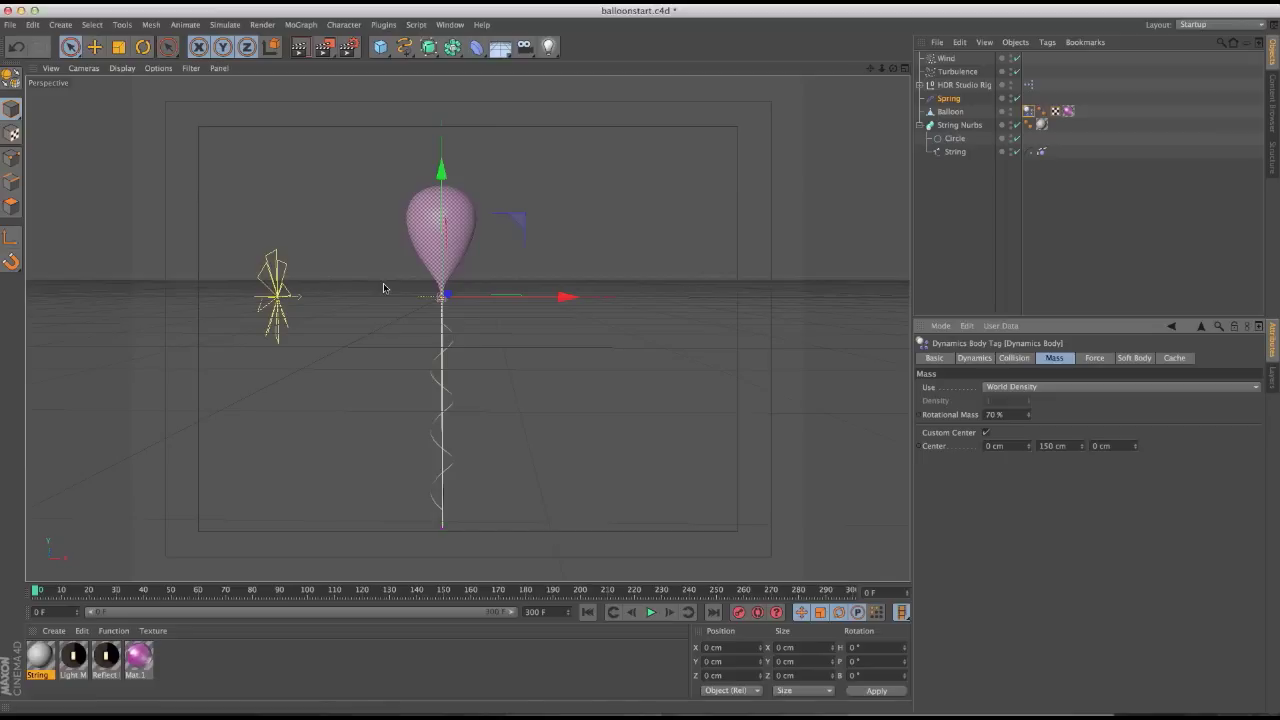
{"action": "left_click", "coordinate": [10, 237]}
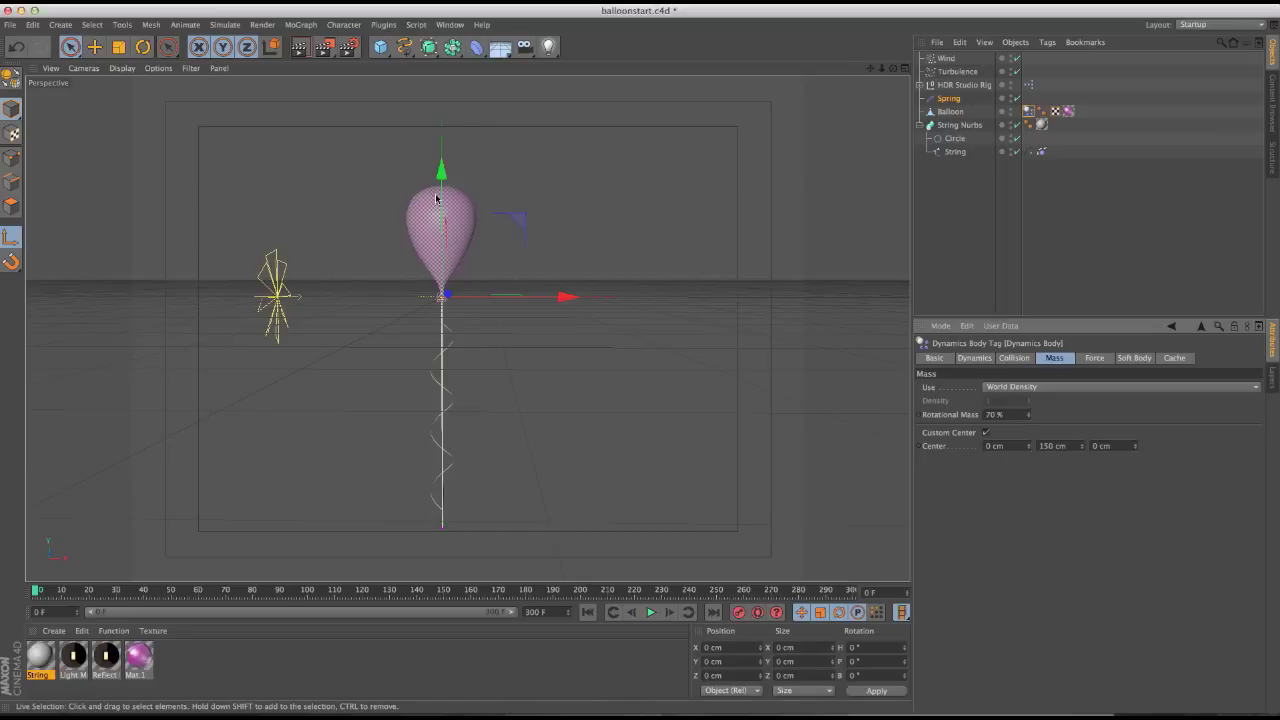
{"action": "left_click_drag", "start_coordinate": [441, 170], "coordinate": [436, 91]}
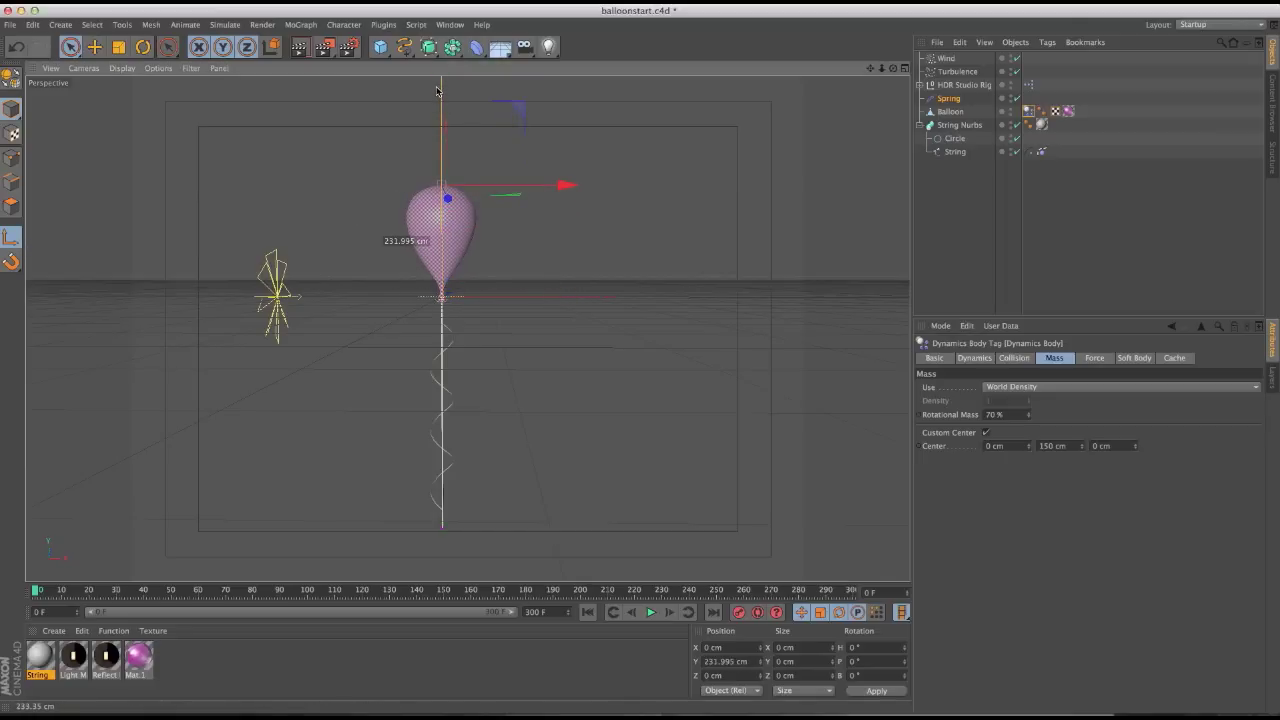
{"action": "left_click_drag", "start_coordinate": [436, 91], "coordinate": [436, 91]}
{"action": "key", "text": "super+z"}
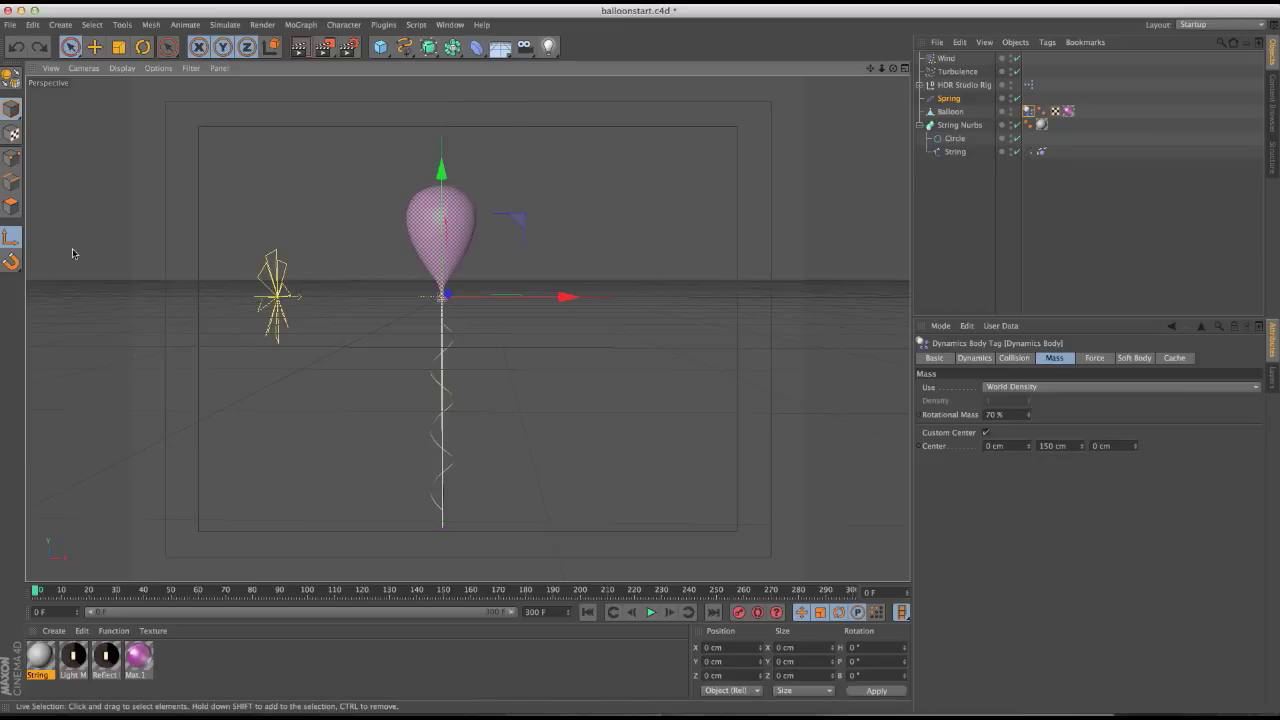
{"action": "left_click", "coordinate": [10, 237]}
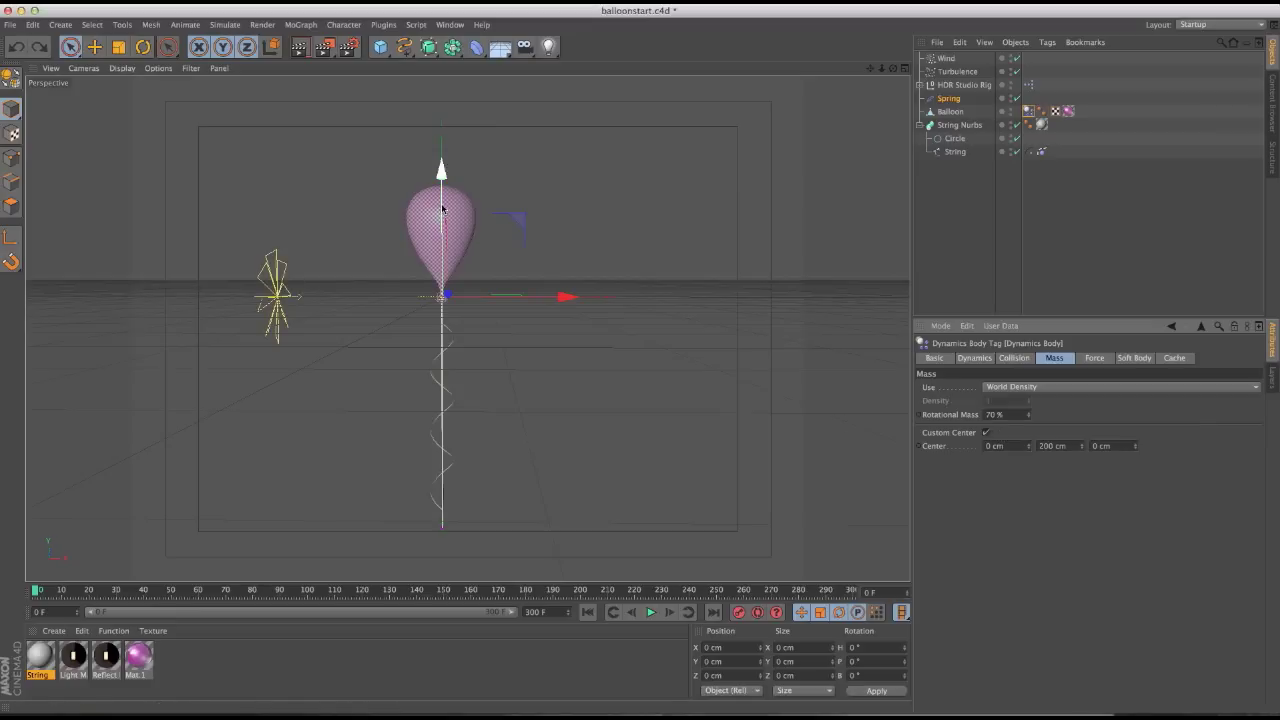
Set the Balloon's custom center of mass to 190 cm in Y and briefly play the simulation
{"action": "left_click_drag", "start_coordinate": [1071, 443], "coordinate": [1032, 443]}
{"action": "left_click", "coordinate": [646, 613]}
{"action": "key", "text": "F8"}
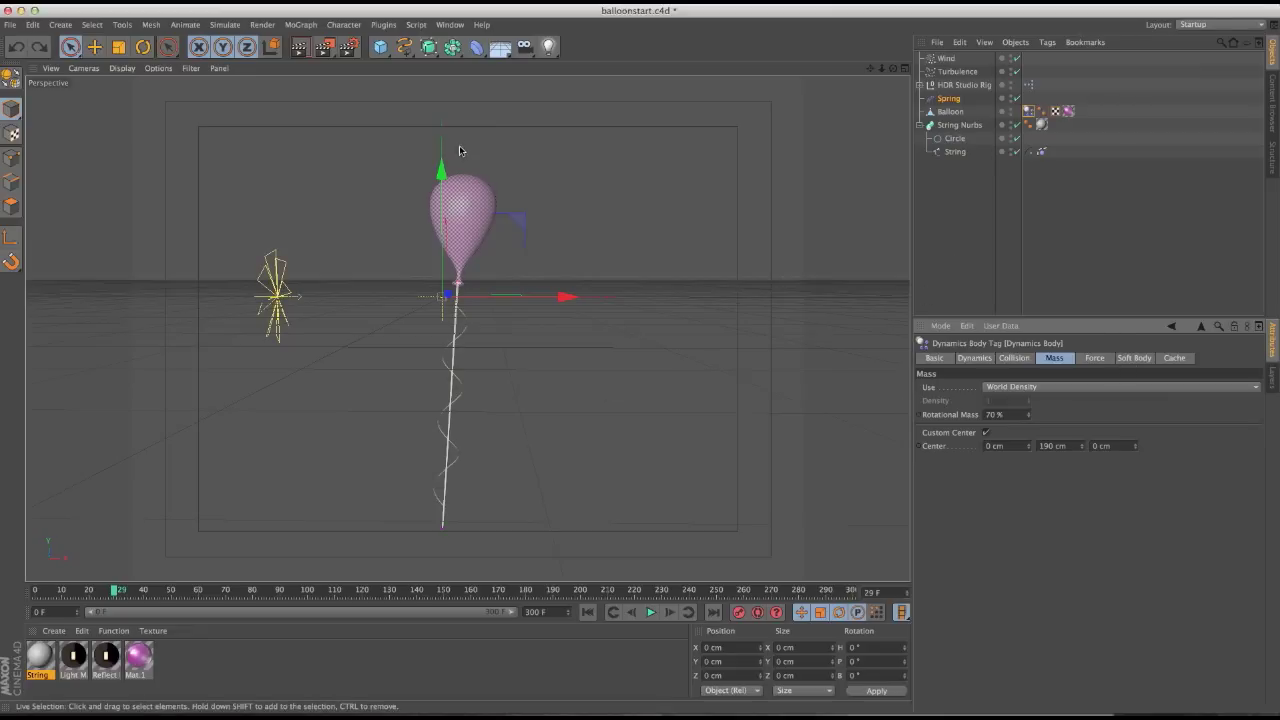
Set the project's dynamics gravity to -100 cm, test it with playback and rewind to the start
{"action": "key", "text": "ctrl+d"}
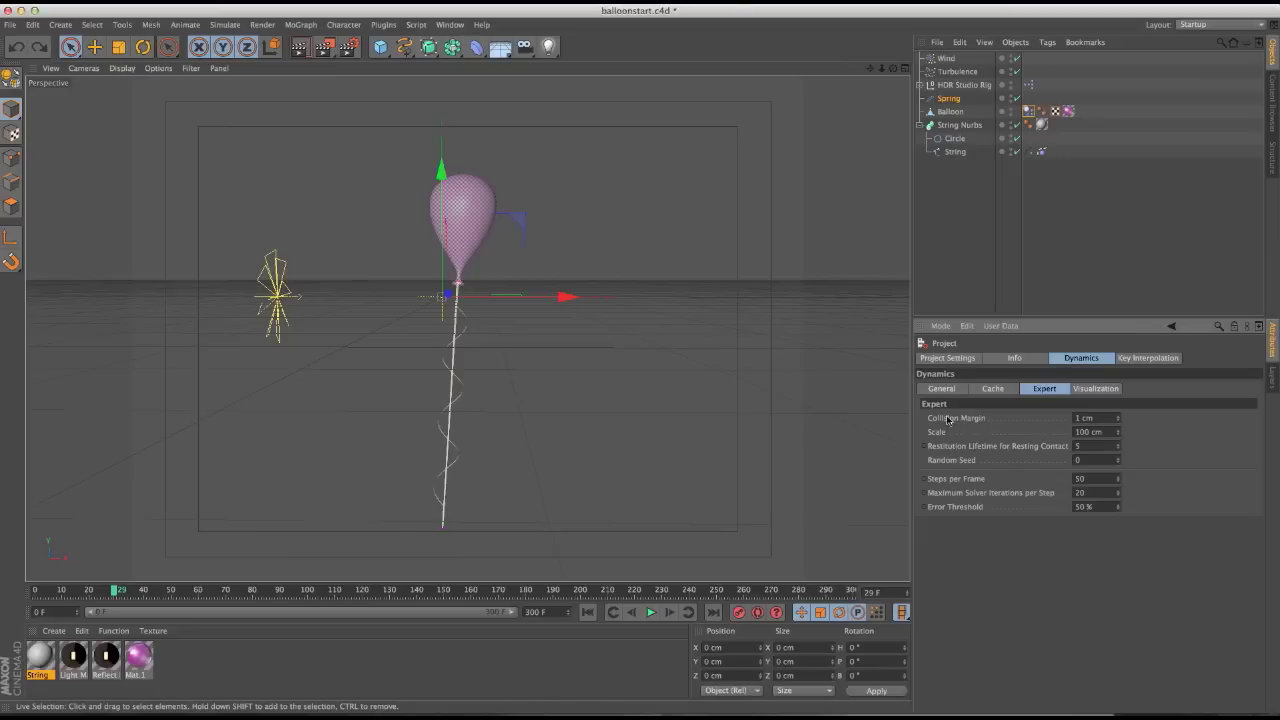
{"action": "left_click", "coordinate": [993, 388]}
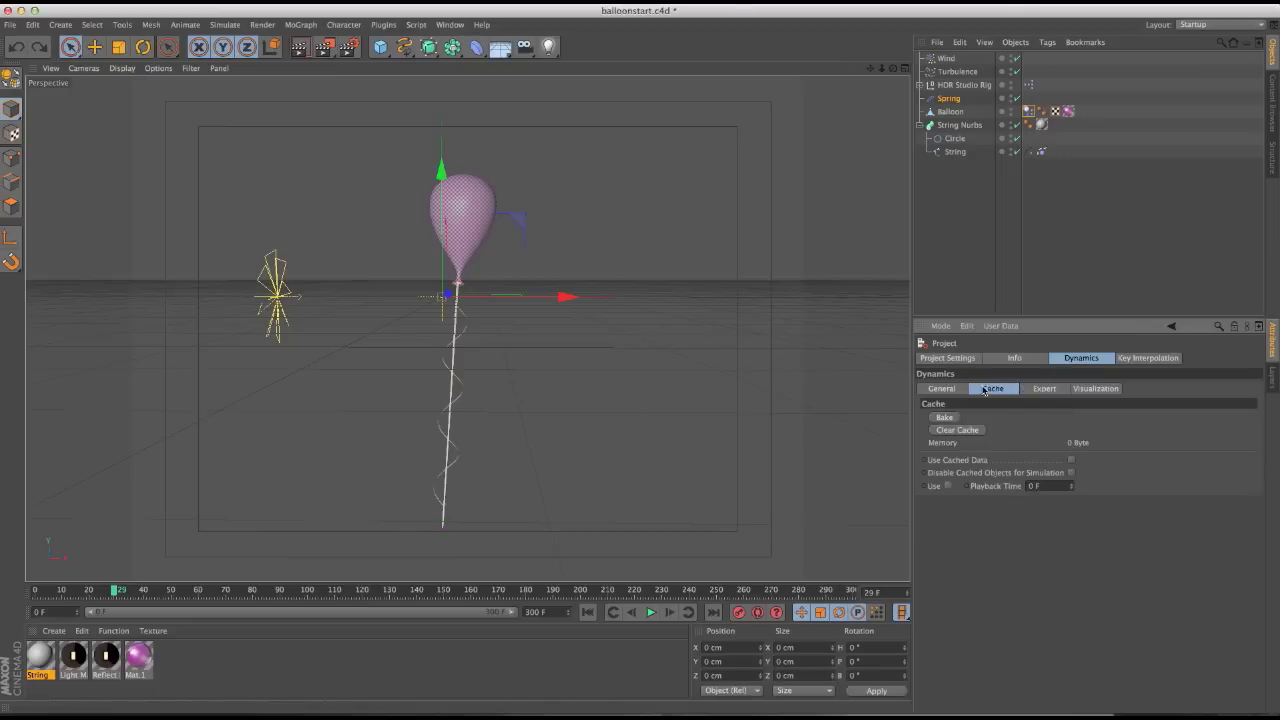
{"action": "left_click", "coordinate": [924, 388]}
{"action": "left_click_drag", "start_coordinate": [1048, 463], "coordinate": [908, 447]}
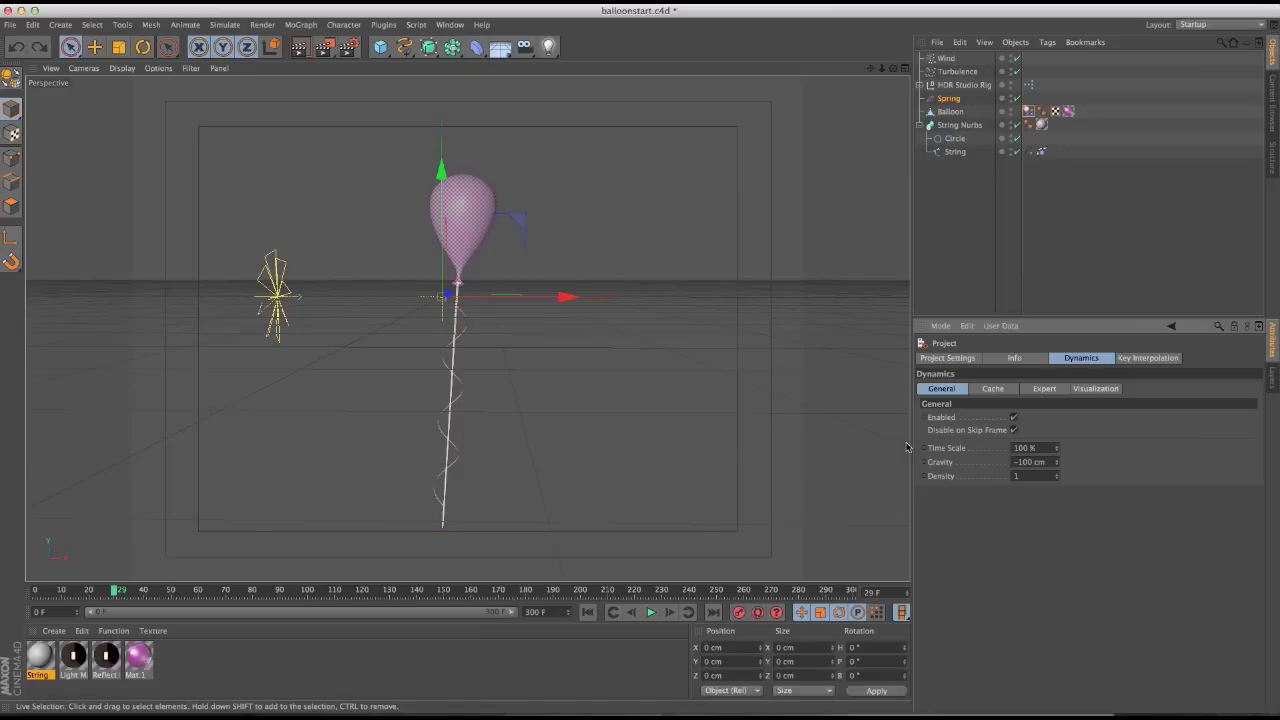
{"action": "left_click", "coordinate": [588, 612]}
{"action": "left_click", "coordinate": [650, 612]}
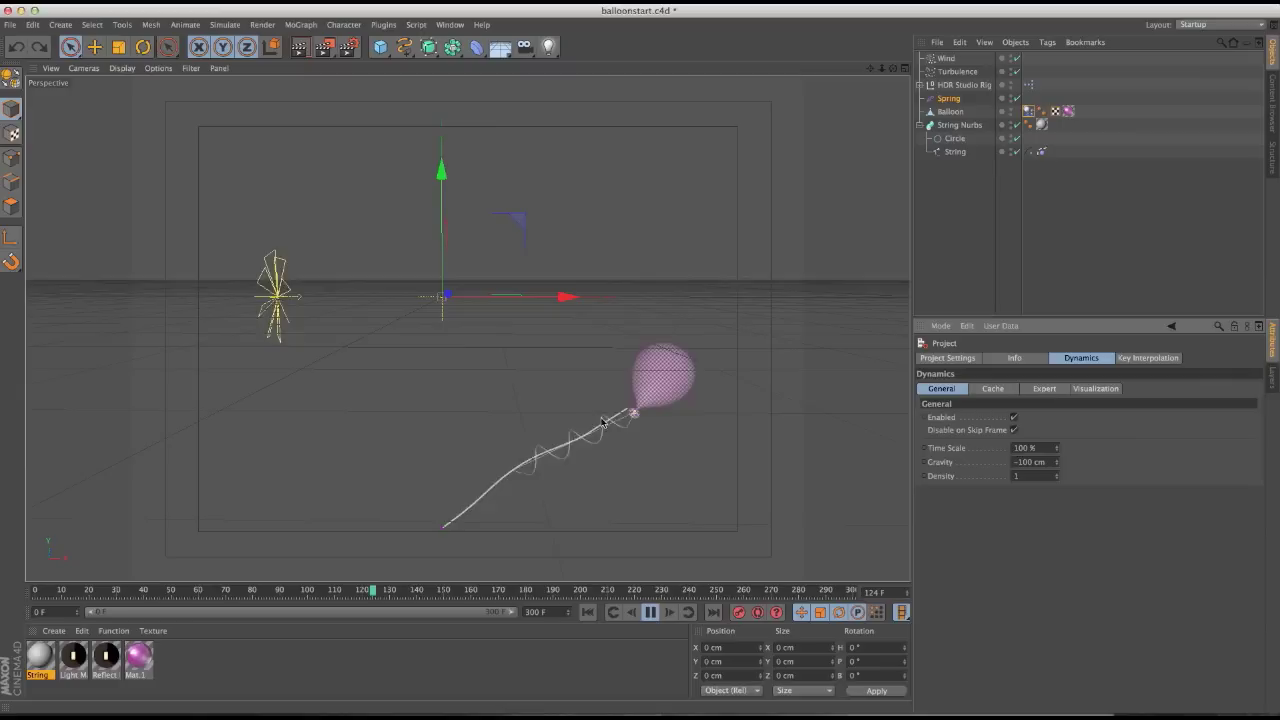
{"action": "left_click", "coordinate": [649, 614]}
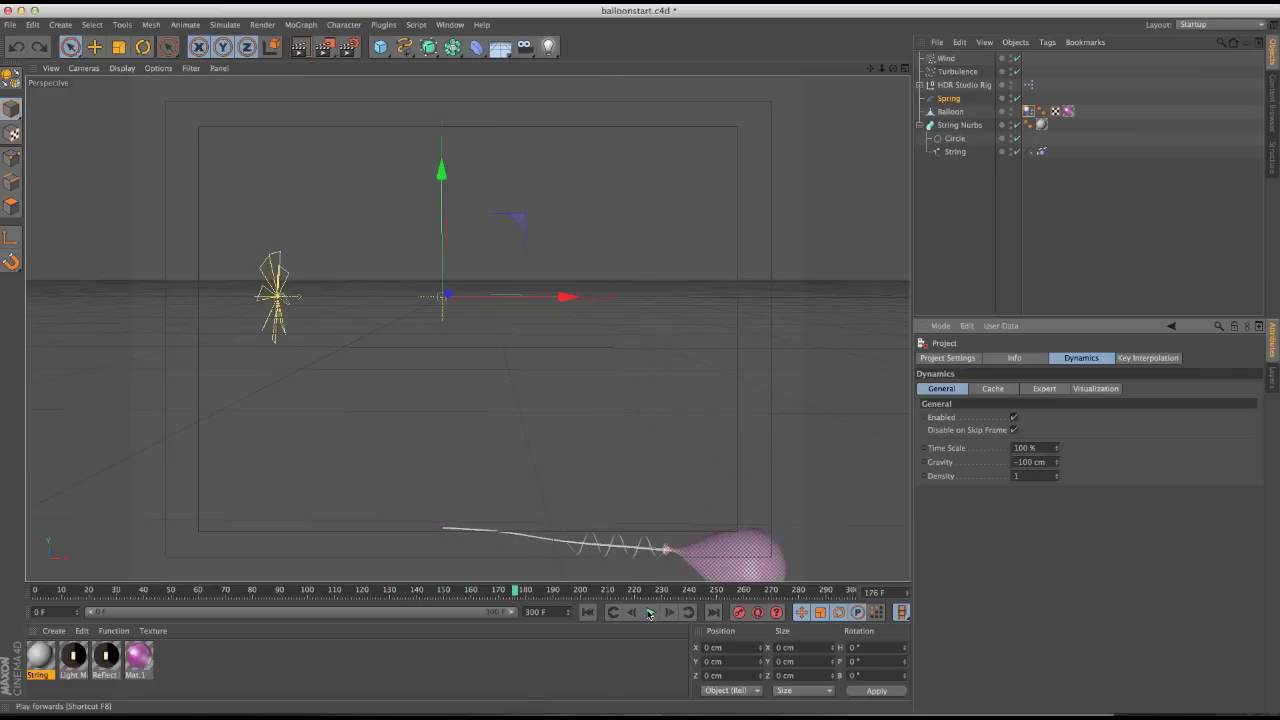
{"action": "left_click", "coordinate": [588, 613]}
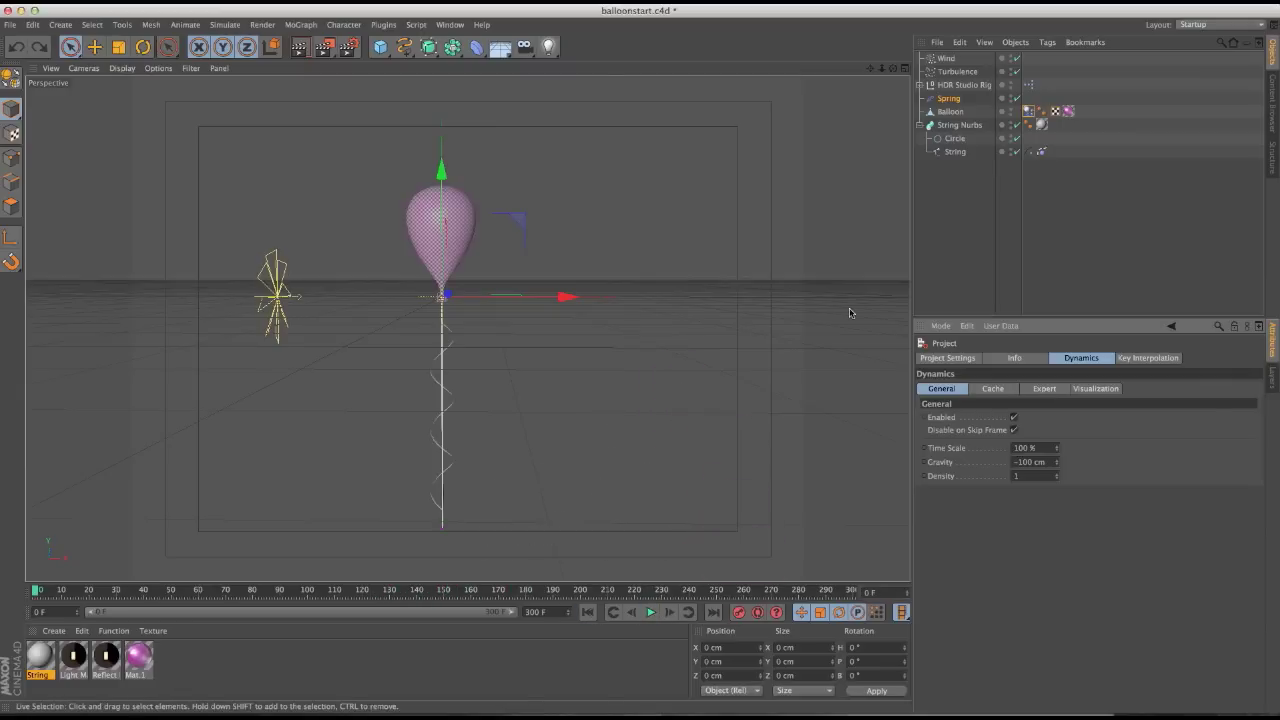
Check the Wind object's settings and set the Turbulence object's strength to 2 cm
{"action": "left_click", "coordinate": [944, 59]}
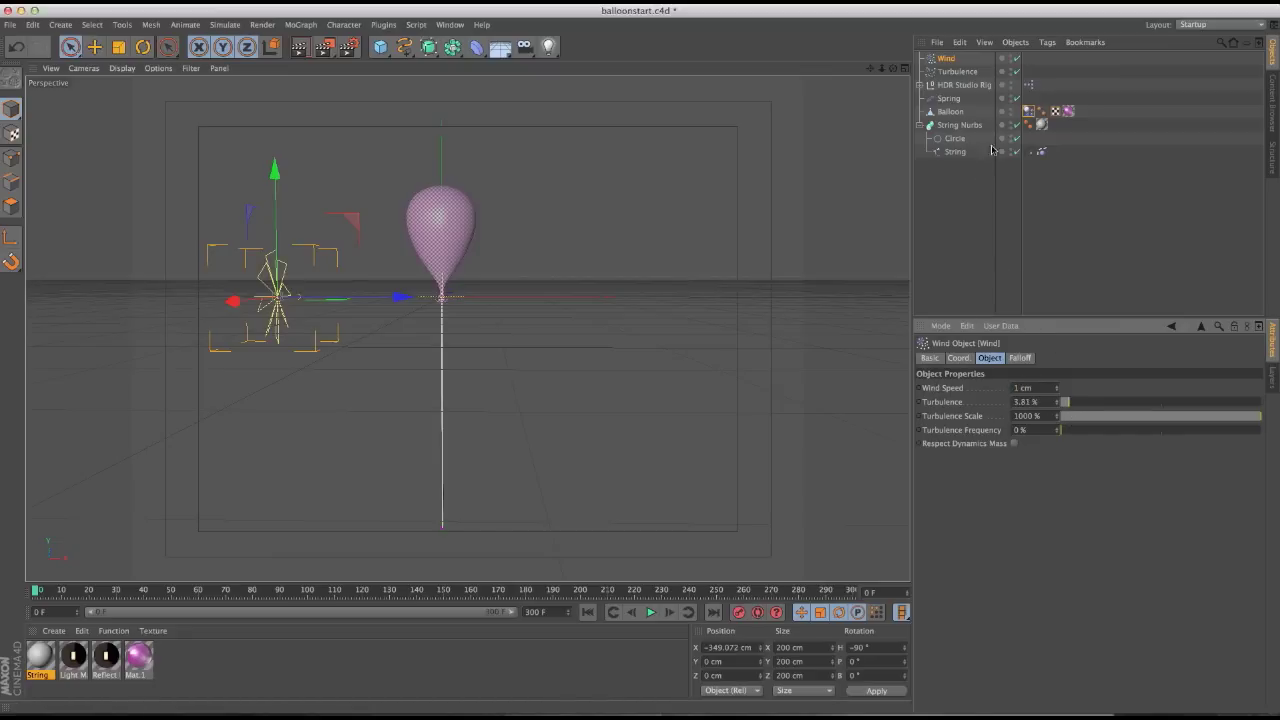
{"action": "left_click", "coordinate": [958, 72]}
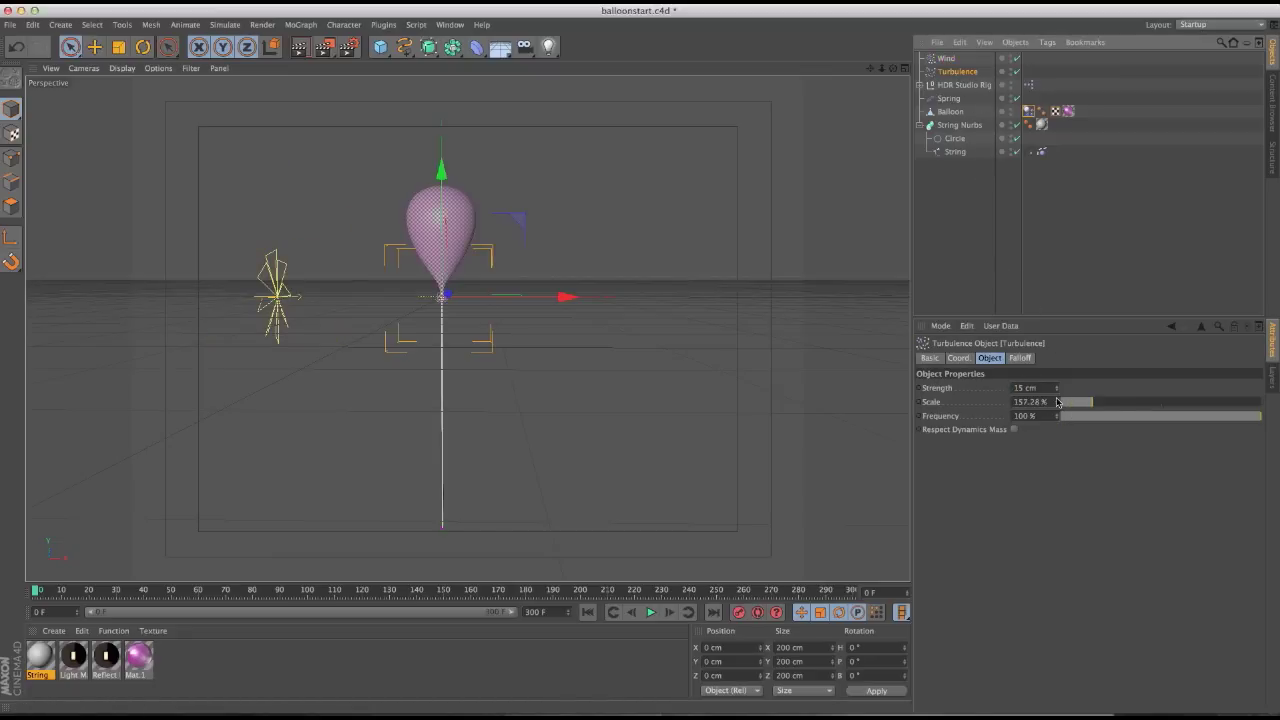
{"action": "type", "text": "2"}
{"action": "right_click", "coordinate": [970, 376]}
{"action": "left_click", "coordinate": [751, 489]}
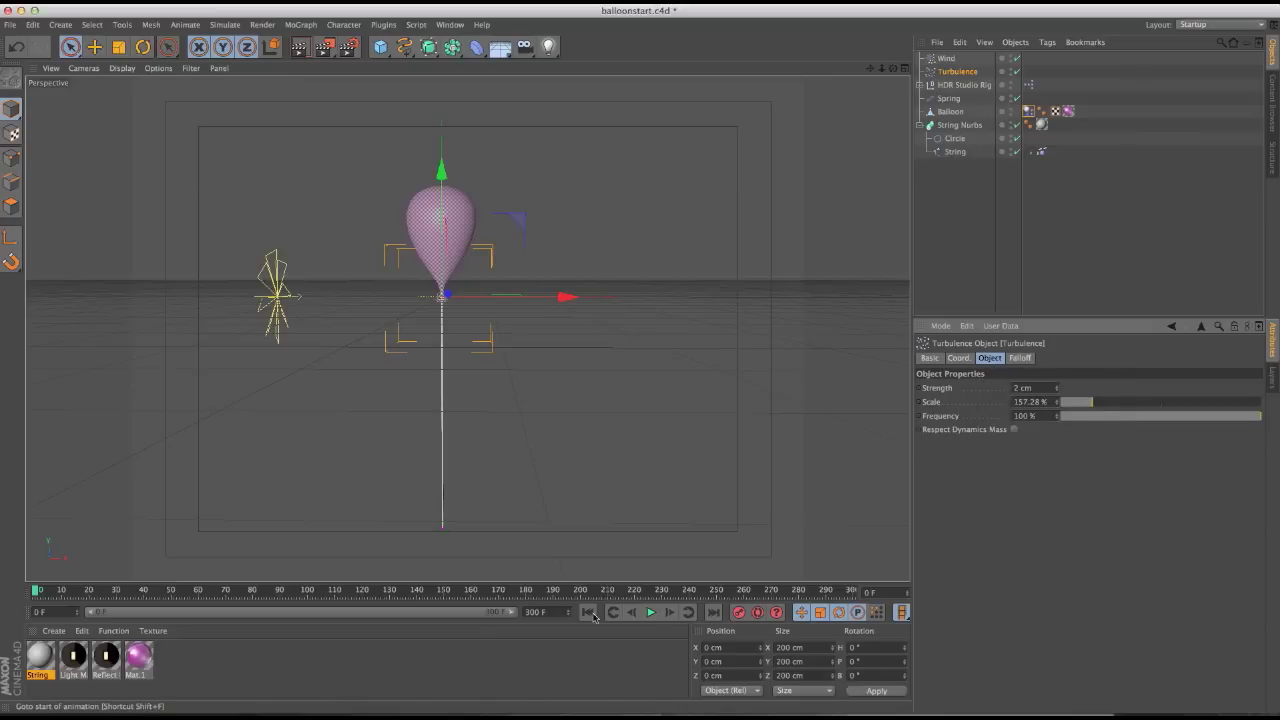
Set the Spring's damping to 50 % and its rest length to 425 cm while testing with playback
{"action": "left_click", "coordinate": [948, 98]}
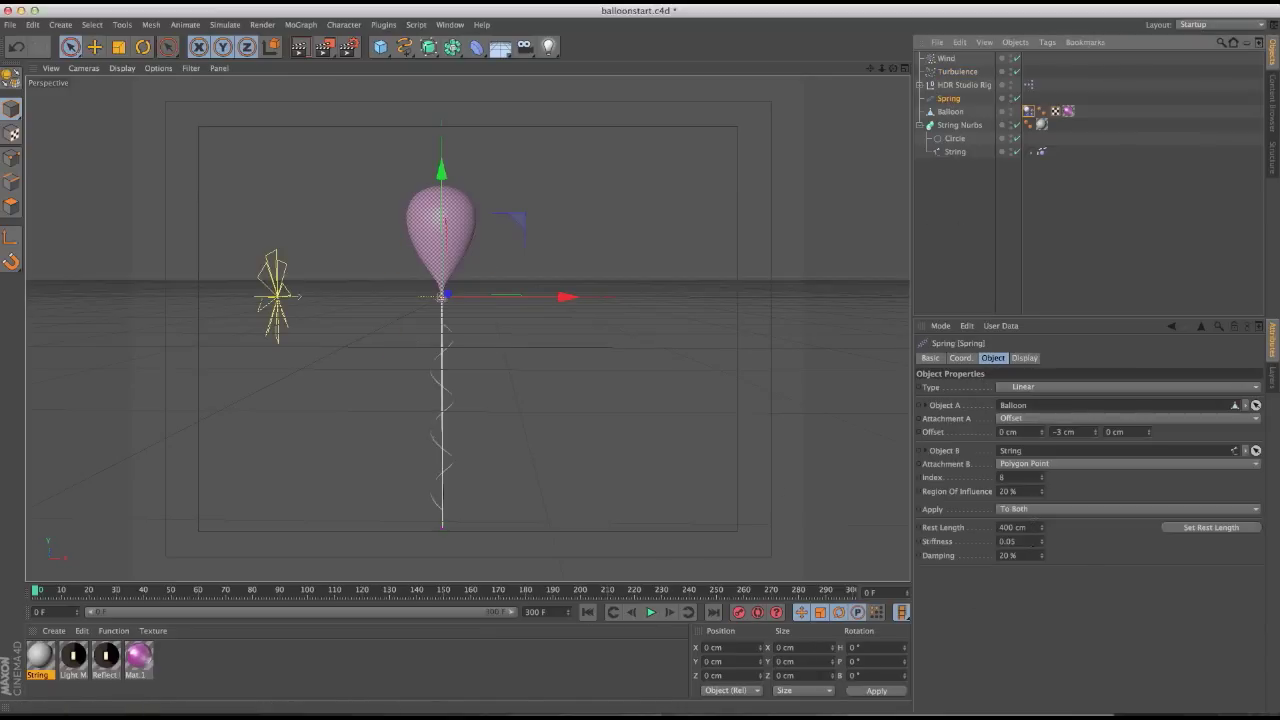
{"action": "left_click", "coordinate": [1027, 556]}
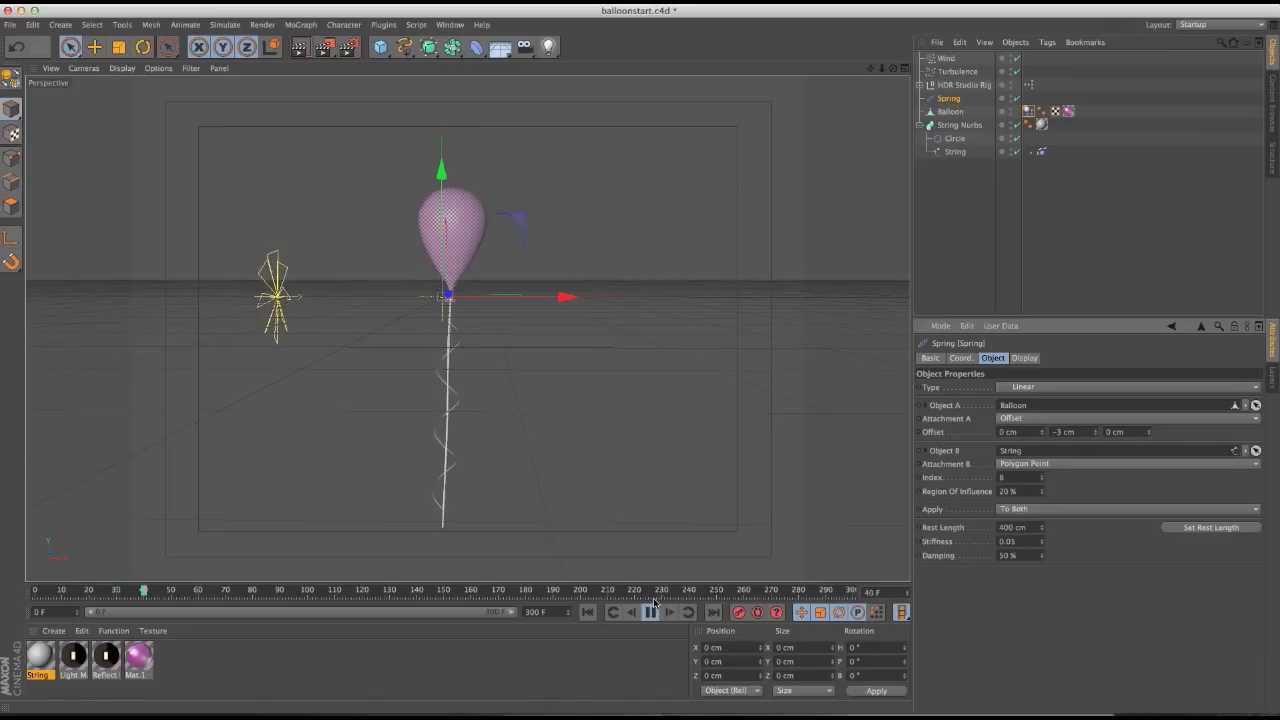
{"action": "left_click_drag", "start_coordinate": [1028, 527], "coordinate": [868, 526]}
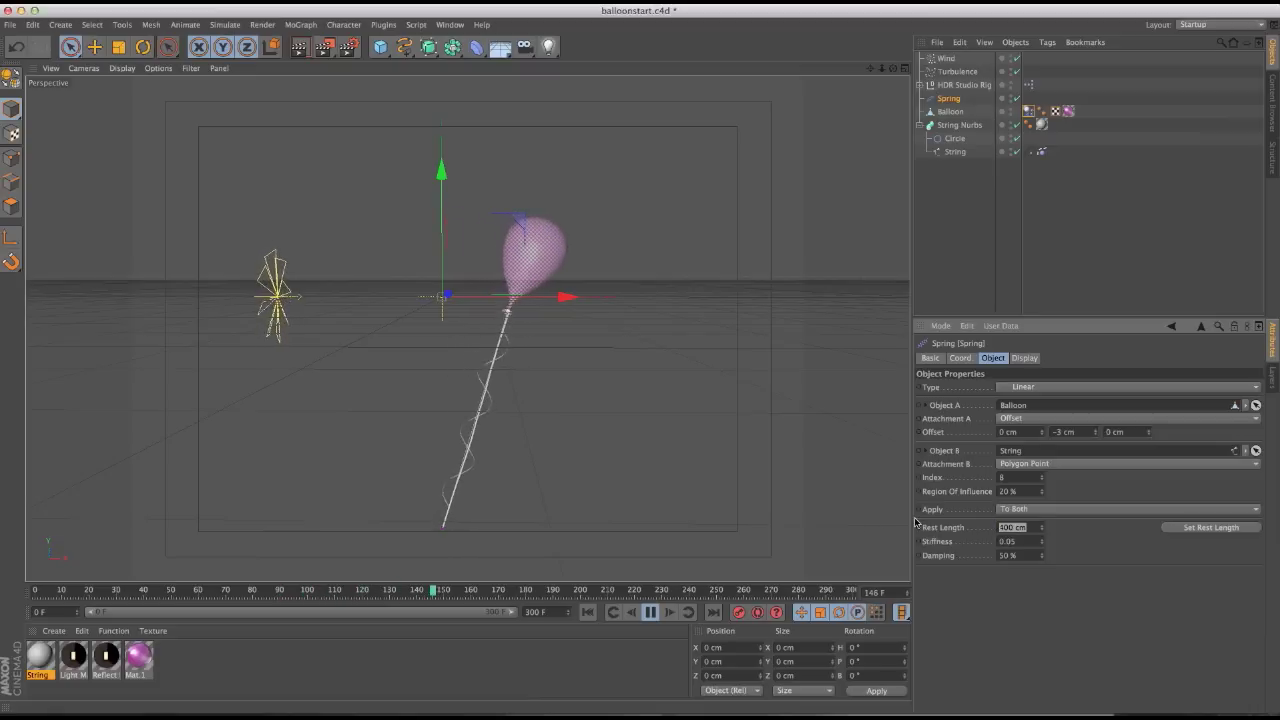
{"action": "type", "text": "425"}
{"action": "key", "text": "Return"}
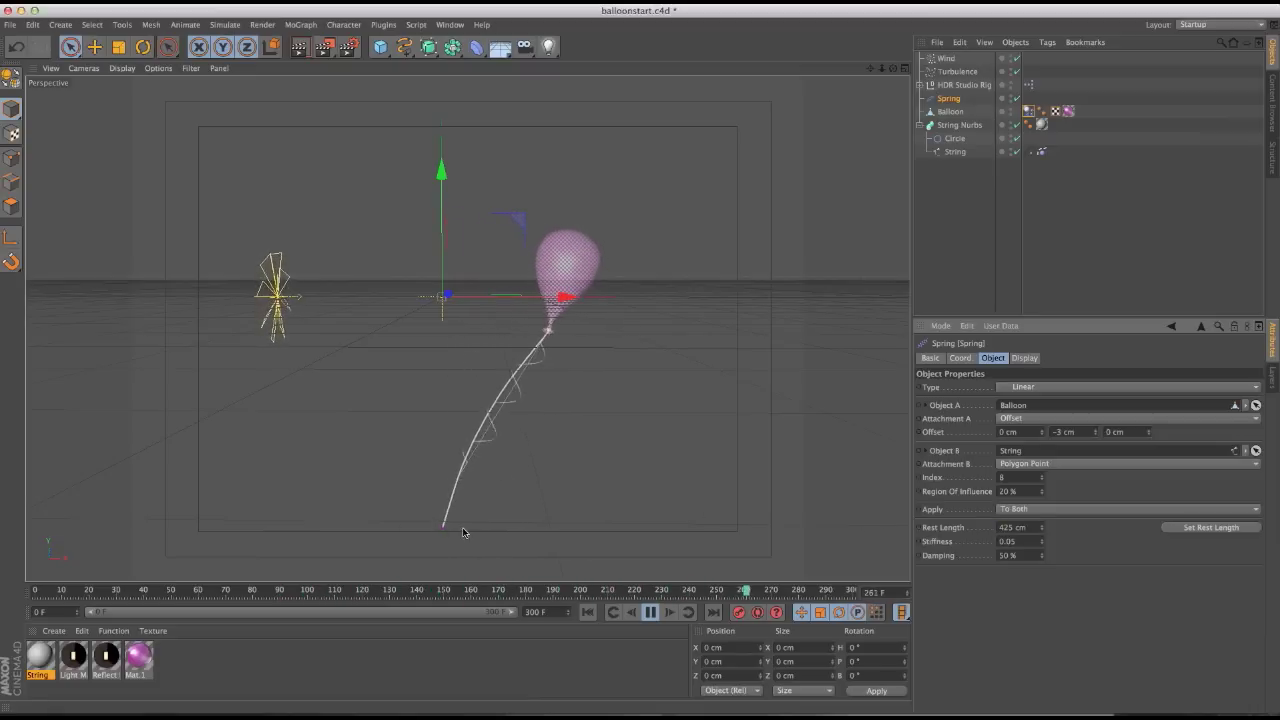
Try Spring rest lengths of 450 cm and 500 cm, restarting the simulation from the first frame for each
{"action": "left_click_drag", "start_coordinate": [1027, 528], "coordinate": [925, 521]}
{"action": "type", "text": "450"}
{"action": "key", "text": "Return"}
{"action": "left_click", "coordinate": [588, 612]}
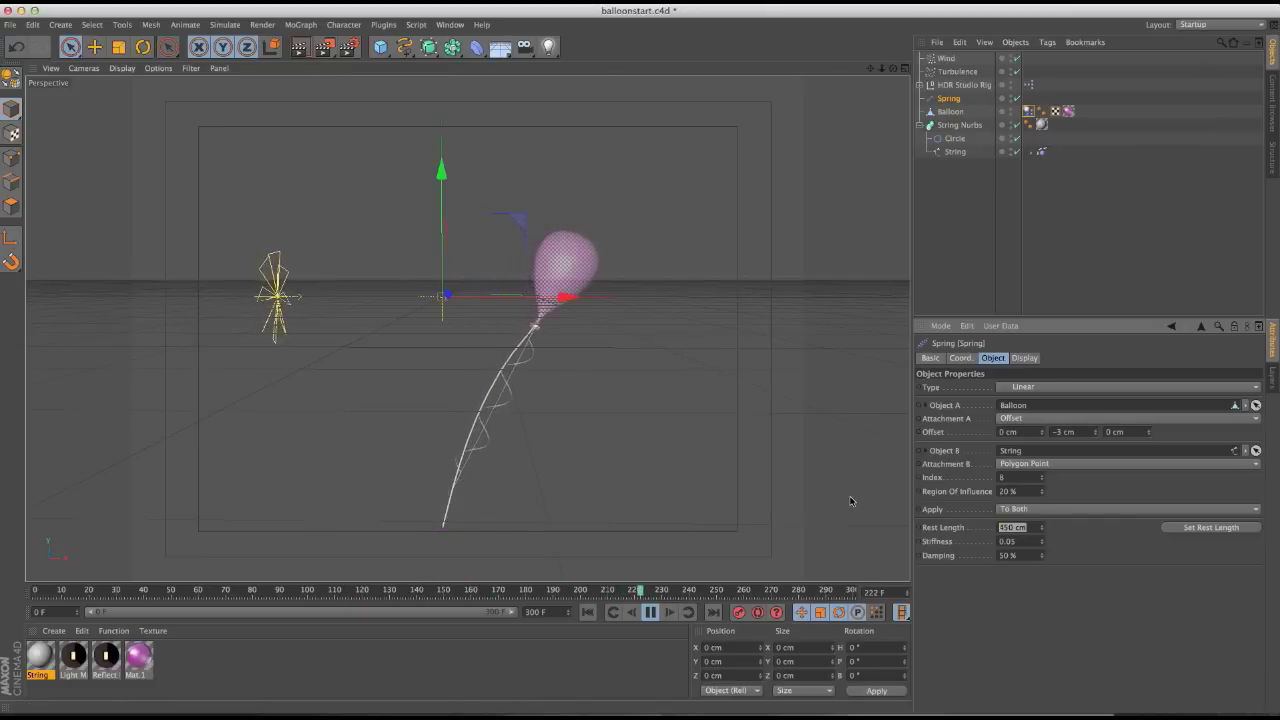
{"action": "type", "text": "0"}
{"action": "left_click", "coordinate": [588, 612]}
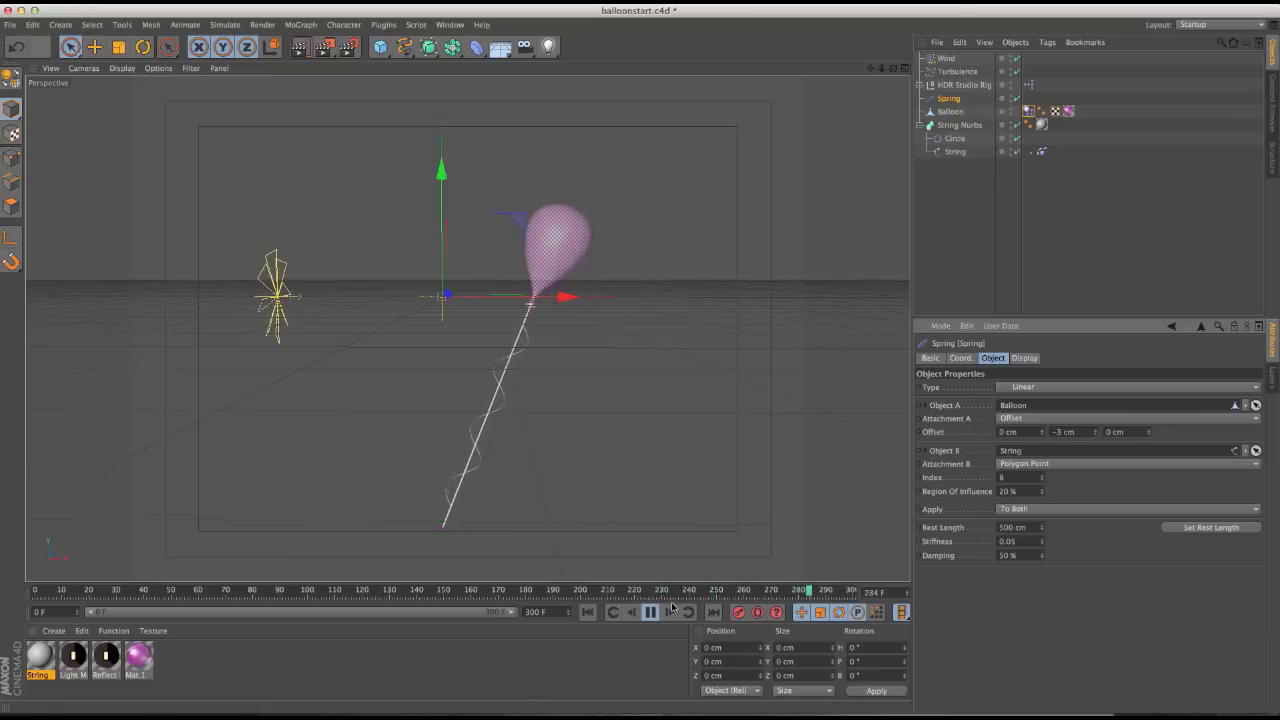
Lower the Spring's rest length to 475 cm, refine it to 480 cm and restart the simulation from the first frame
{"action": "left_click_drag", "start_coordinate": [1029, 527], "coordinate": [822, 498]}
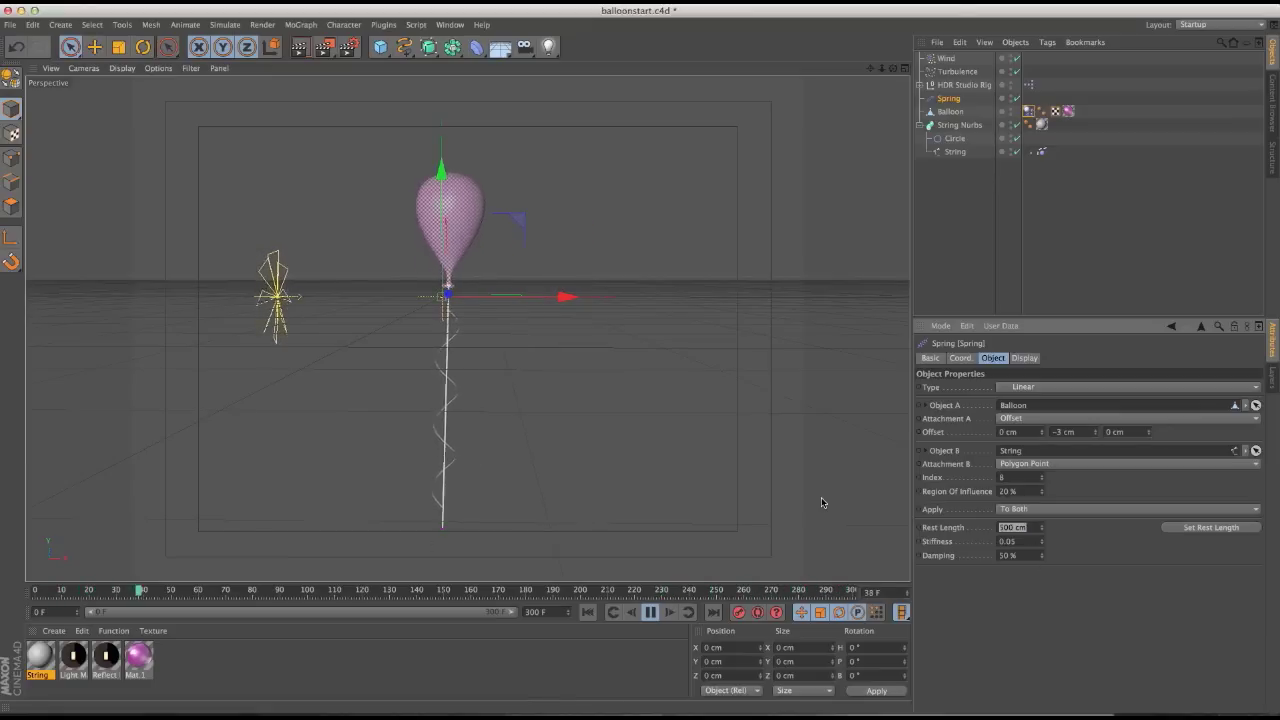
{"action": "type", "text": "475"}
{"action": "key", "text": "Return"}
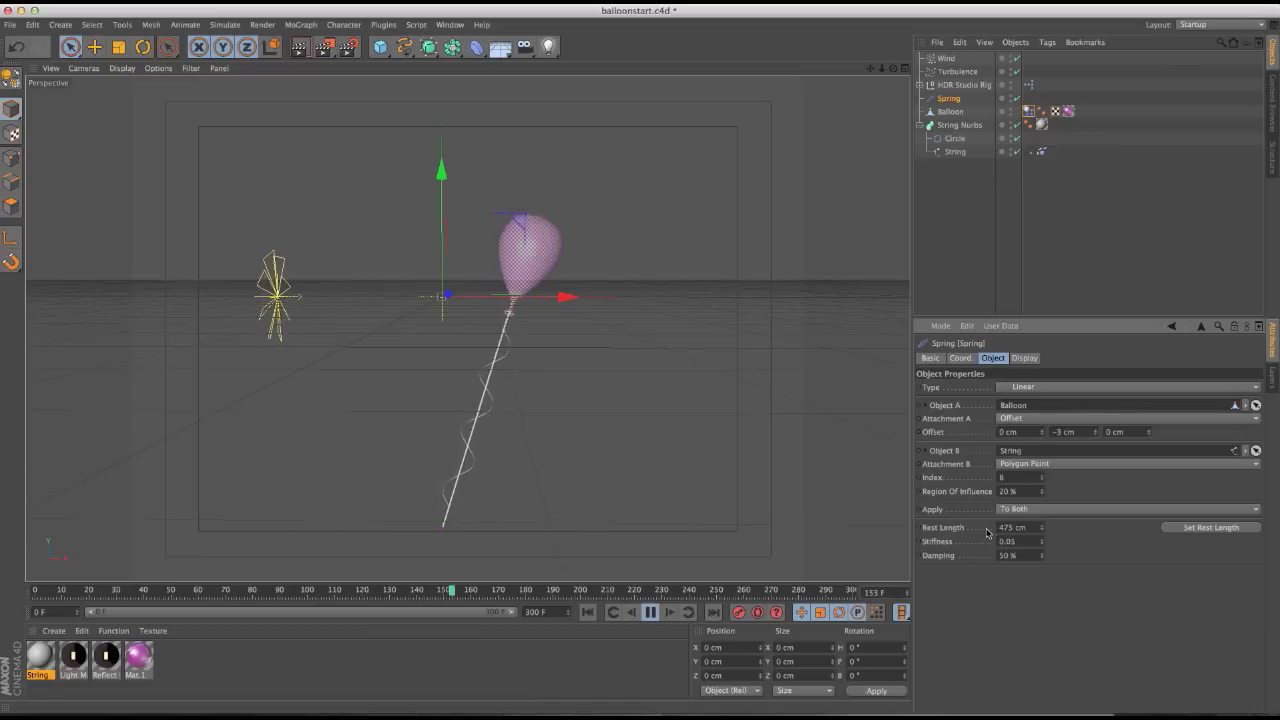
{"action": "left_click_drag", "start_coordinate": [1028, 528], "coordinate": [787, 507]}
{"action": "type", "text": "480"}
{"action": "key", "text": "Return"}
{"action": "left_click", "coordinate": [587, 612]}
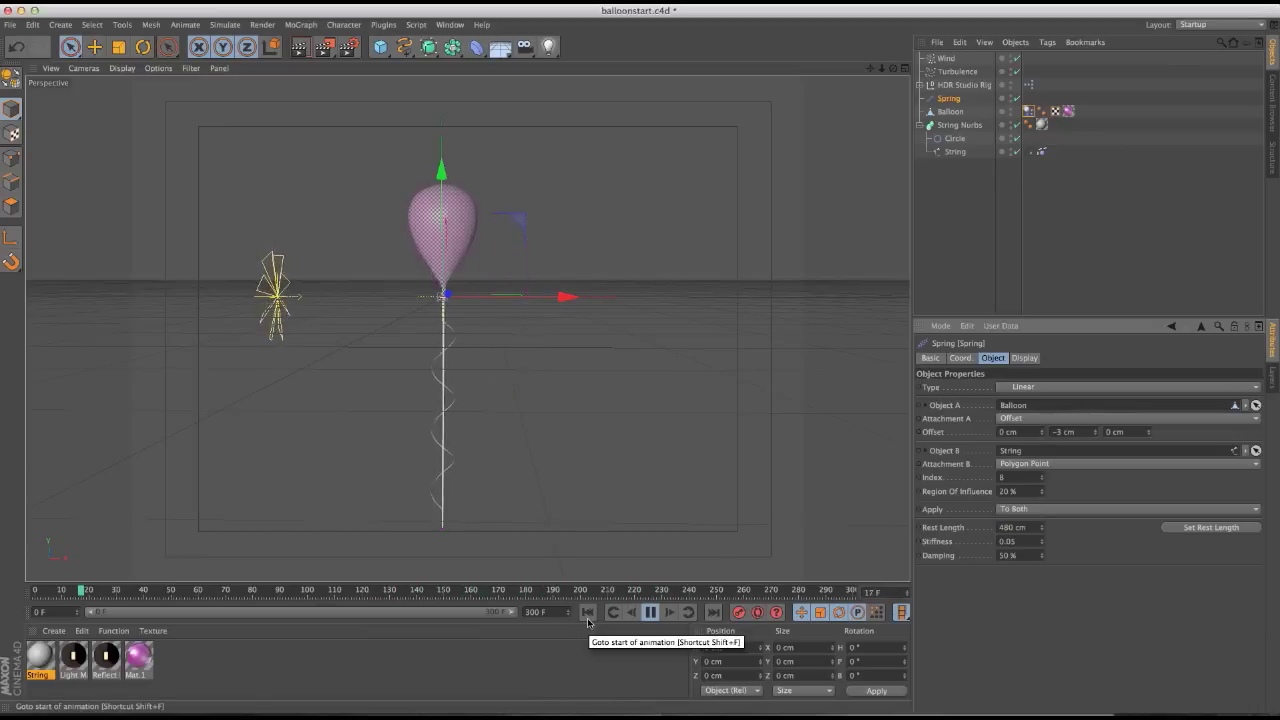
Try wind speeds of 3 cm and 1 cm on the Wind object, replaying the simulation from the first frame
{"action": "left_click", "coordinate": [650, 612]}
{"action": "left_click", "coordinate": [583, 612]}
{"action": "left_click", "coordinate": [587, 612]}
{"action": "left_click", "coordinate": [945, 58]}
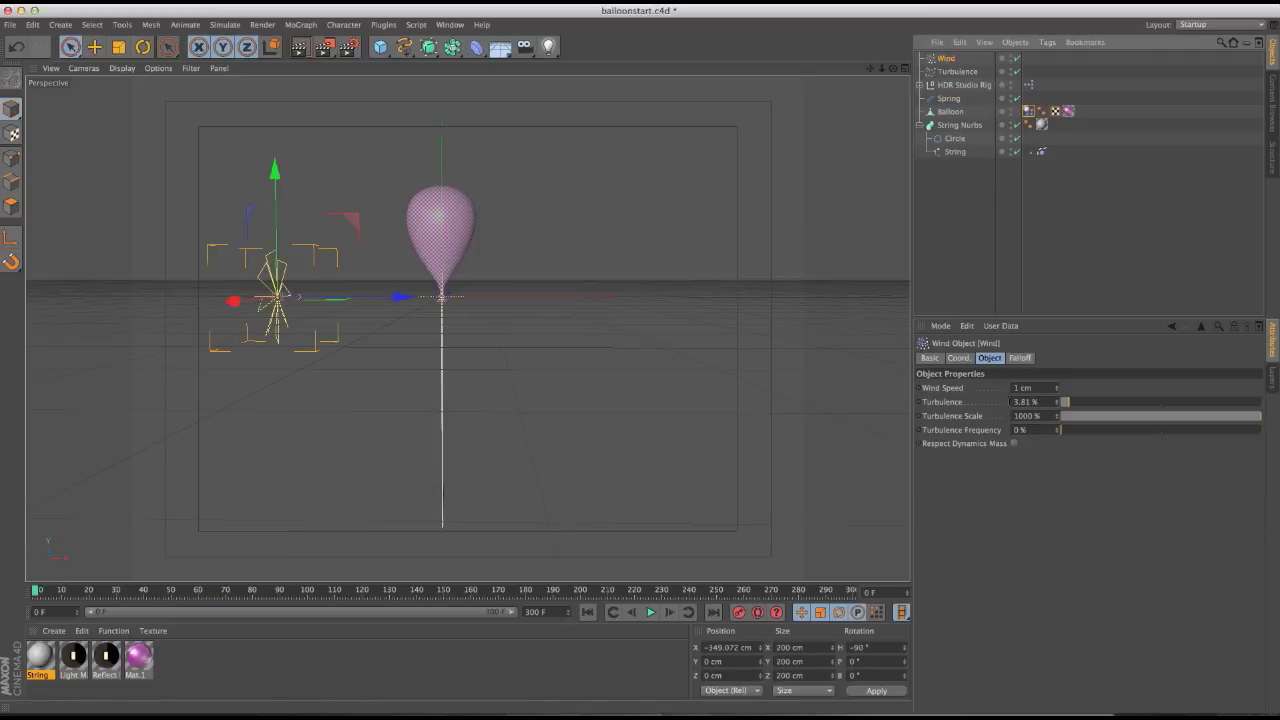
{"action": "left_click", "coordinate": [1030, 387]}
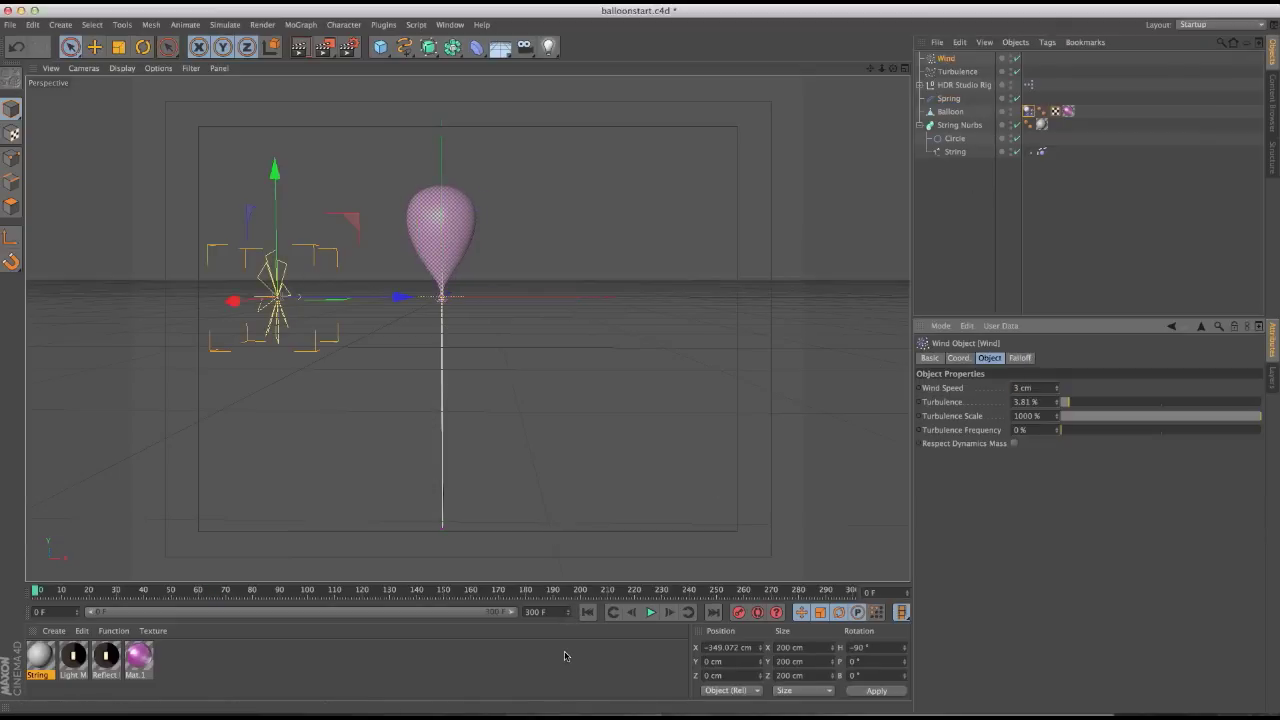
{"action": "left_click", "coordinate": [652, 613]}
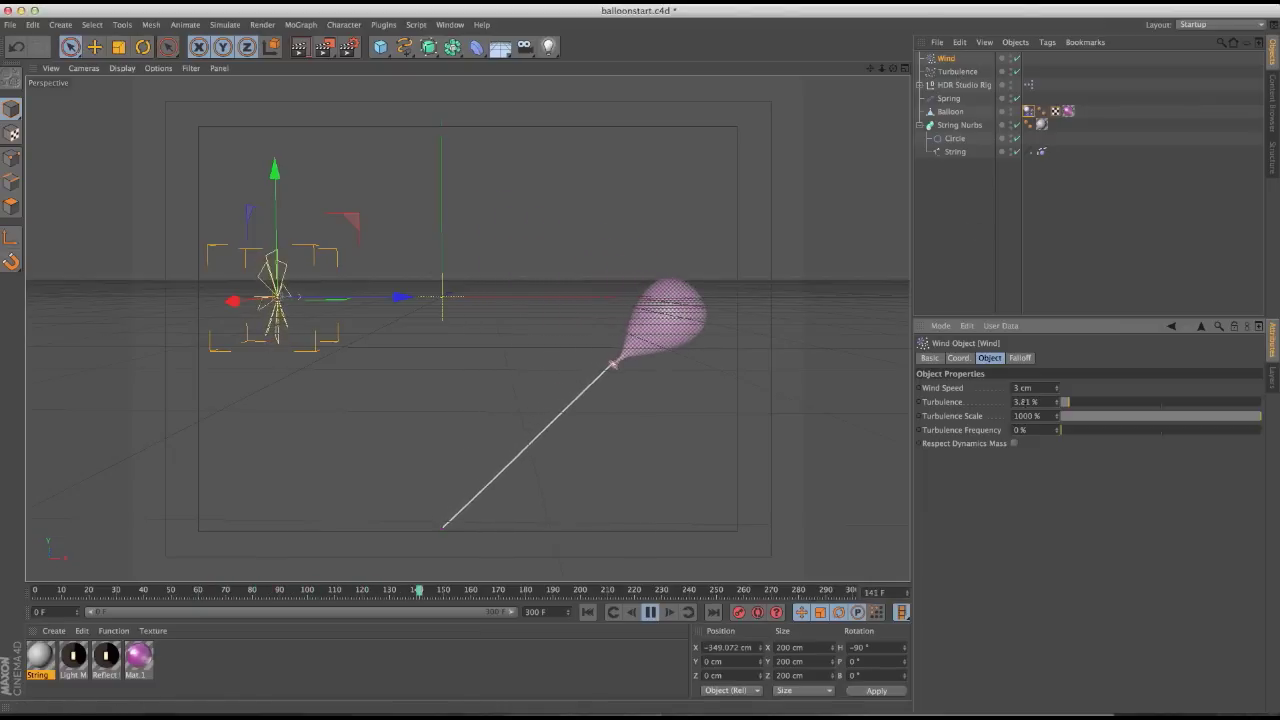
{"action": "left_click", "coordinate": [1056, 386]}
{"action": "type", "text": "1"}
{"action": "key", "text": "Return"}
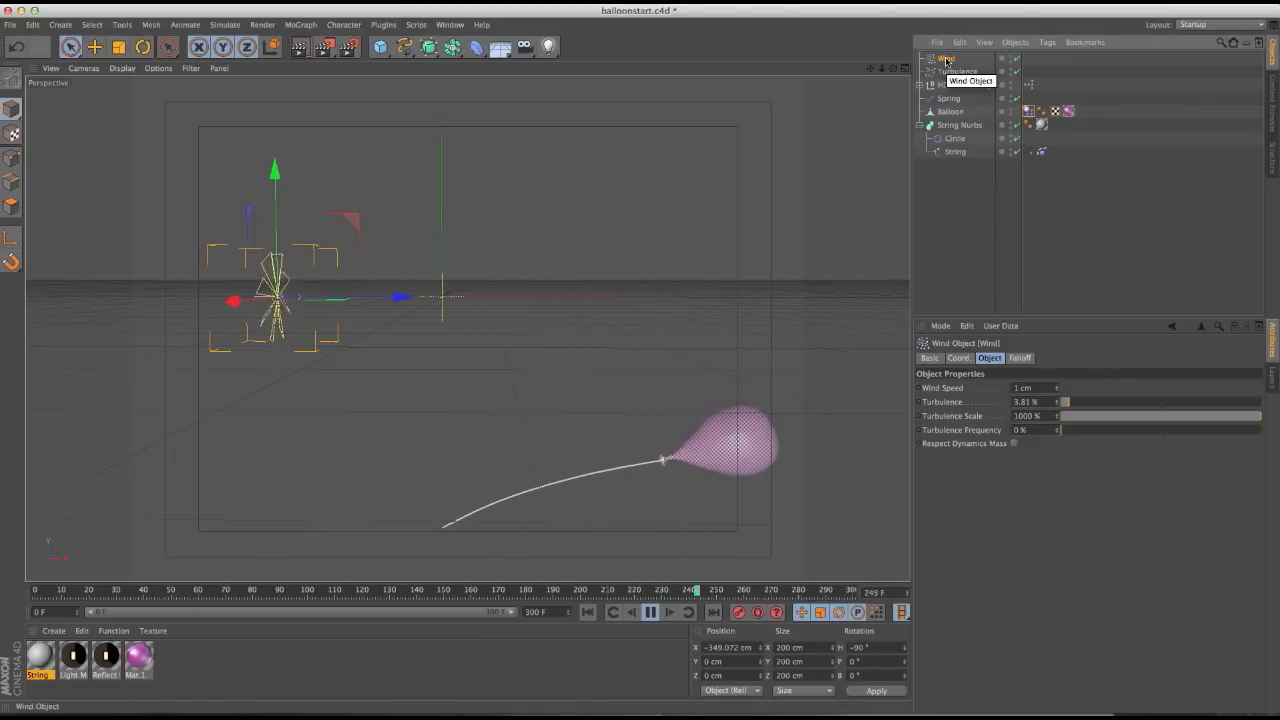
Delete the Wind object, set the Turbulence strength to 5 cm with a scale of about 157 %, and restart the simulation
{"action": "key", "text": "Delete"}
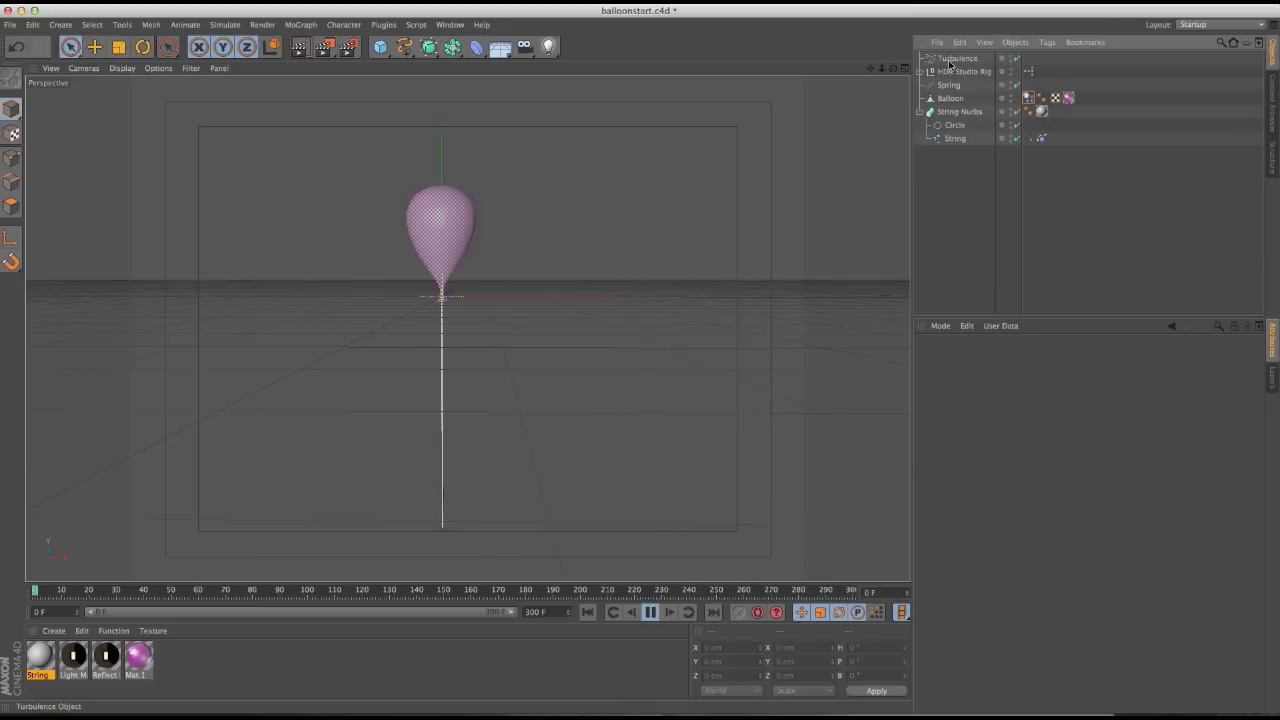
{"action": "left_click", "coordinate": [1028, 401]}
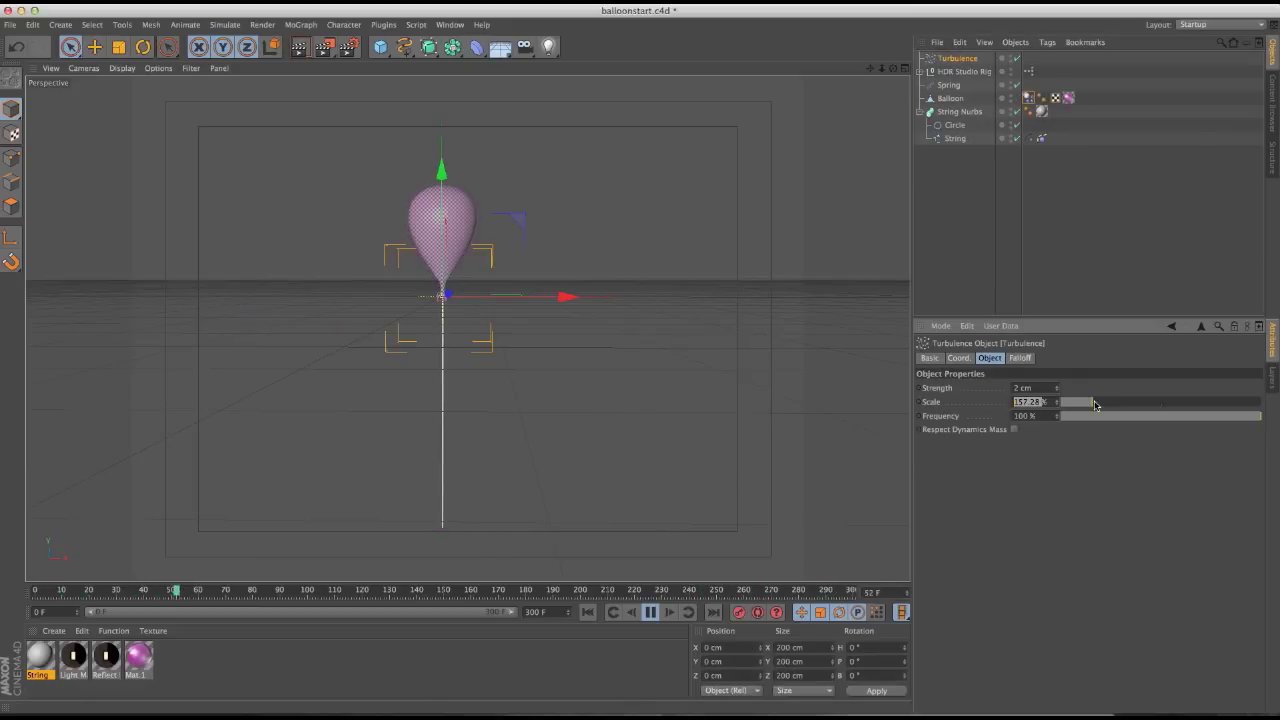
{"action": "key", "text": "shift+Tab"}
{"action": "left_click", "coordinate": [581, 614]}
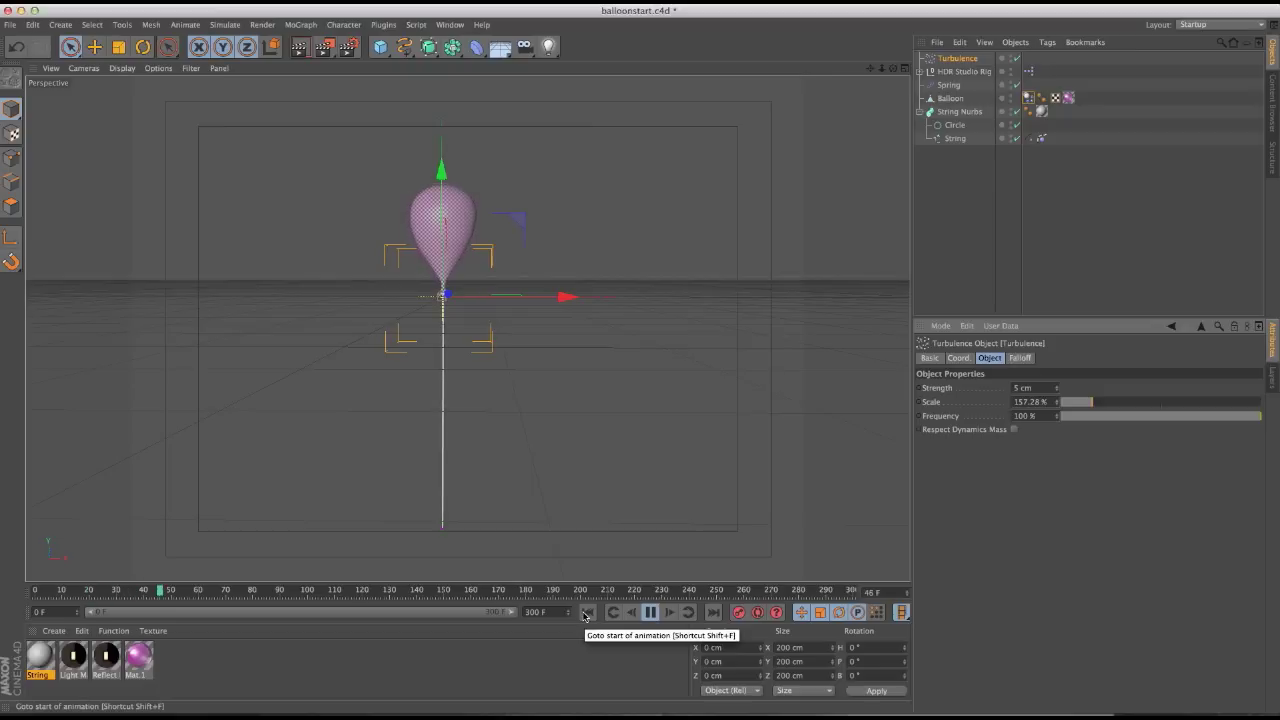
Try Turbulence scales of about 392 % and 65 % and a strength of 15 cm, restarting the simulation after each change
{"action": "left_click_drag", "start_coordinate": [1110, 401], "coordinate": [1139, 401]}
{"action": "left_click", "coordinate": [582, 611]}
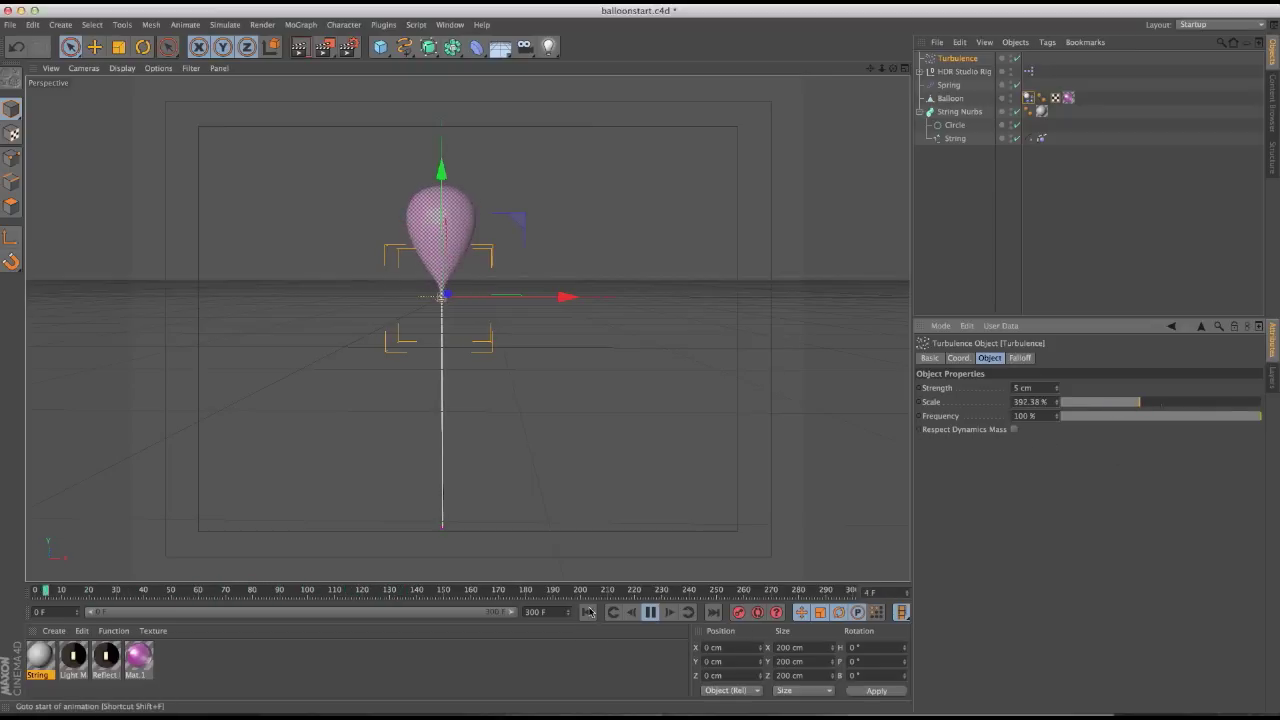
{"action": "left_click_drag", "start_coordinate": [1036, 388], "coordinate": [848, 349]}
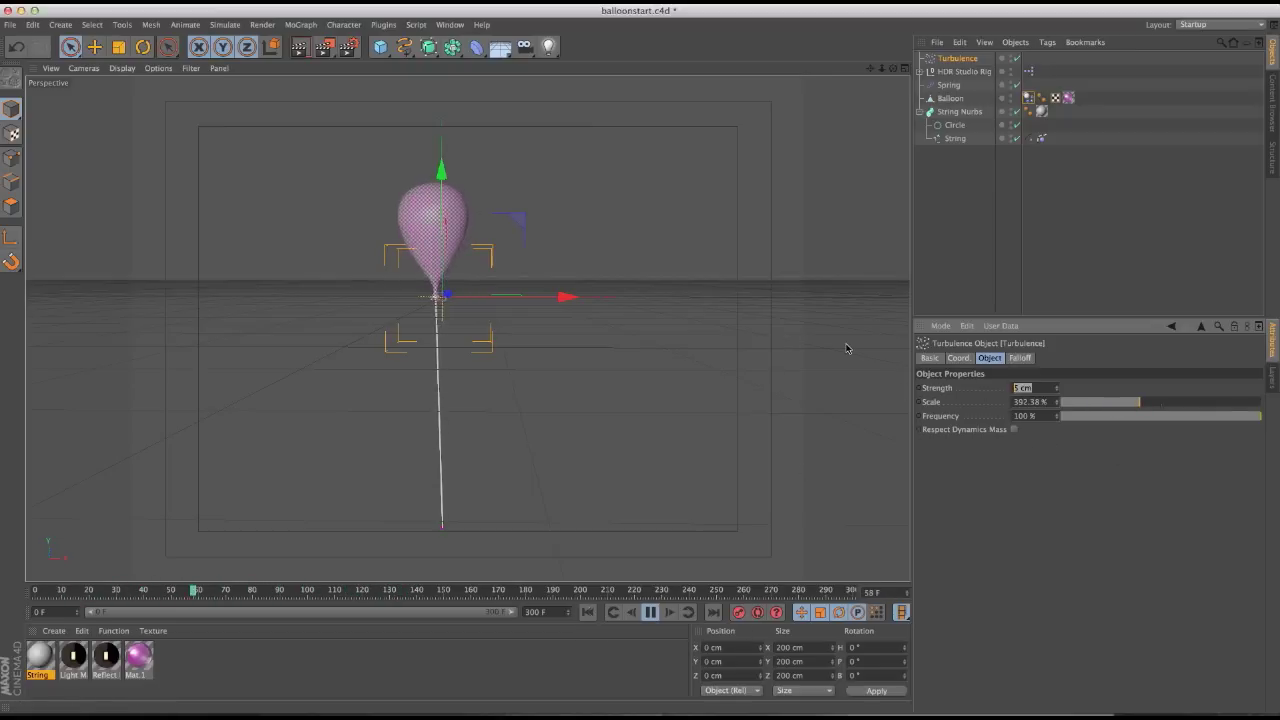
{"action": "left_click", "coordinate": [585, 615]}
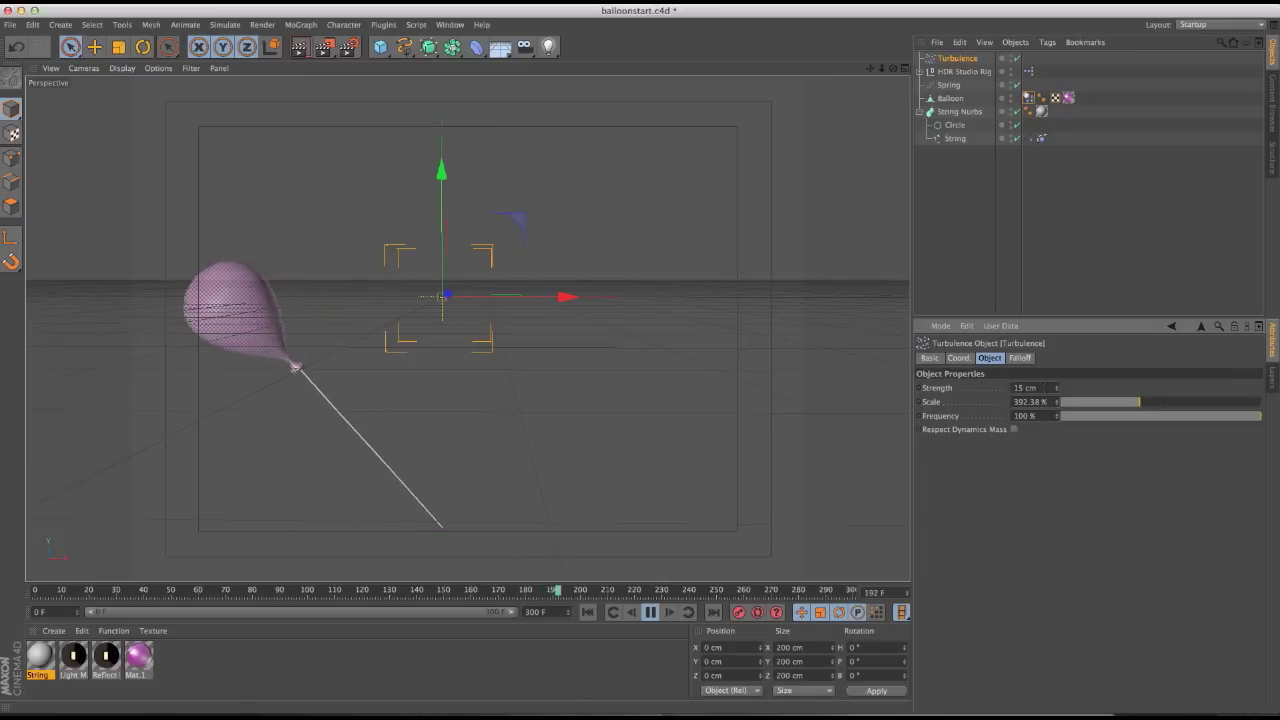
{"action": "left_click_drag", "start_coordinate": [1138, 402], "coordinate": [1072, 407]}
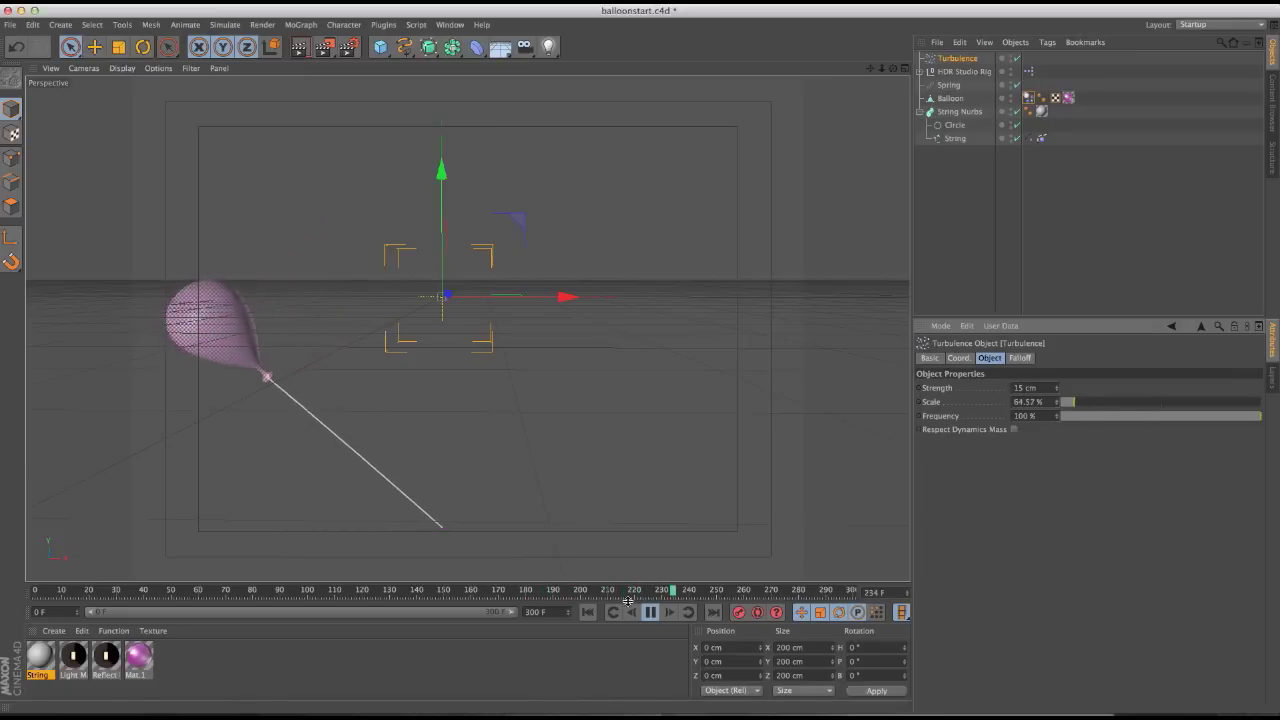
{"action": "left_click", "coordinate": [590, 612]}
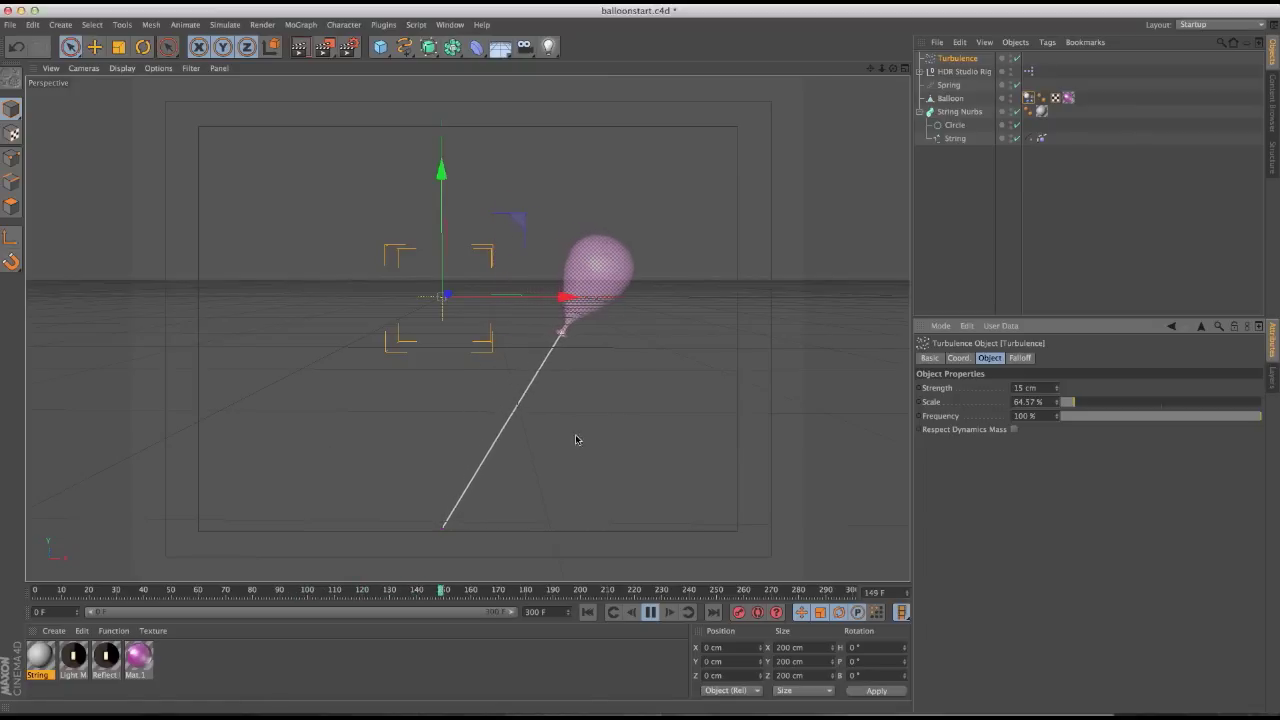
Set the Turbulence strength to 10 cm and its scale to about 31 %, test with playback and return to the first frame
{"action": "left_click_drag", "start_coordinate": [1038, 387], "coordinate": [1014, 387]}
{"action": "type", "text": "10"}
{"action": "key", "text": "Return"}
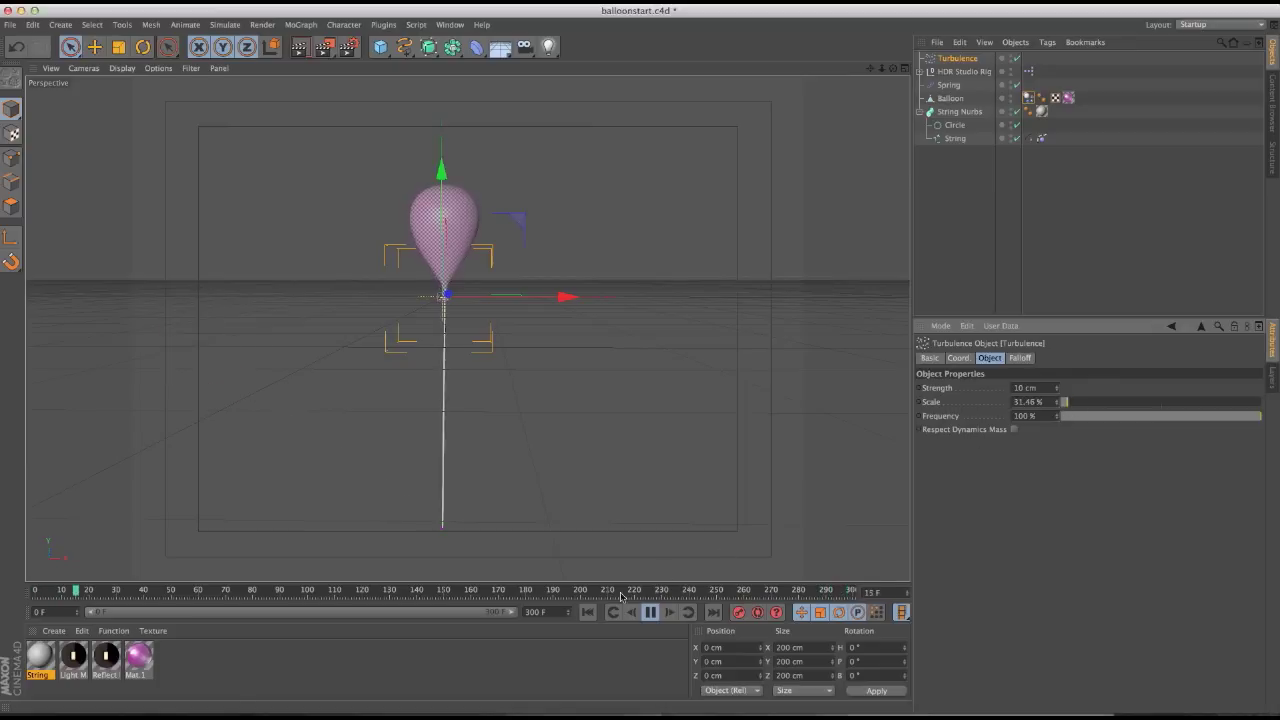
{"action": "left_click", "coordinate": [650, 612]}
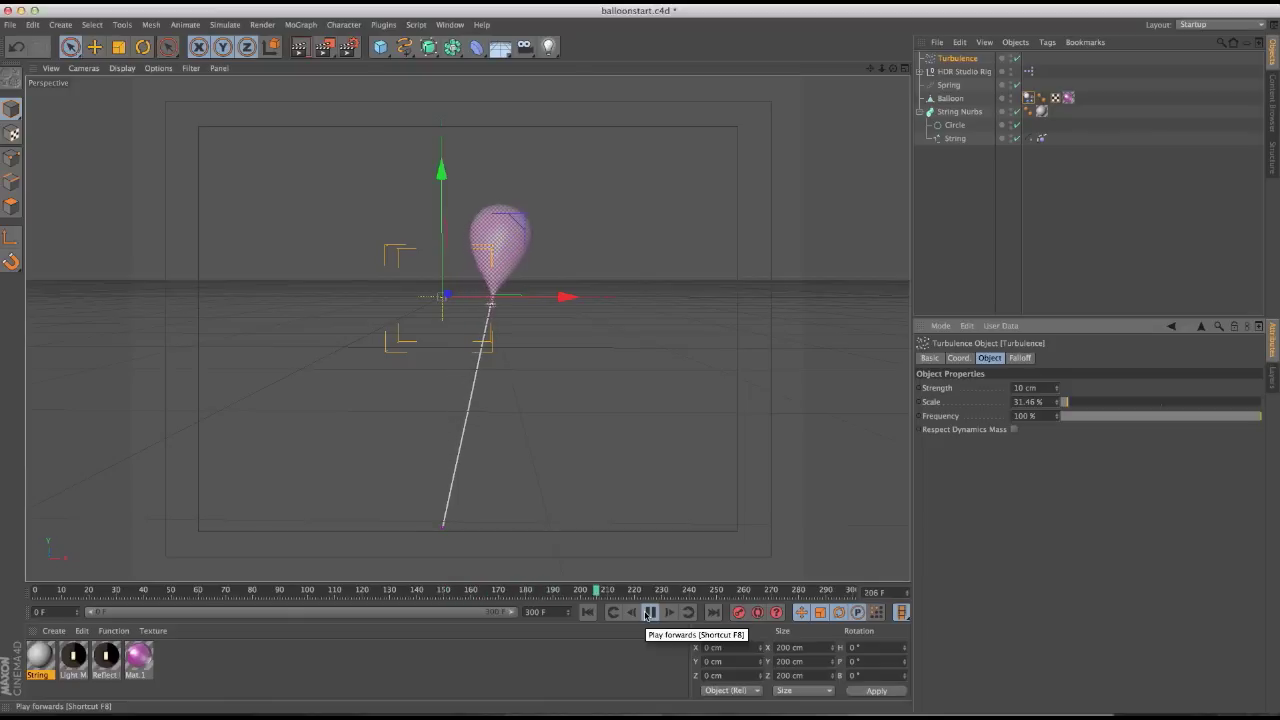
{"action": "left_click", "coordinate": [648, 613]}
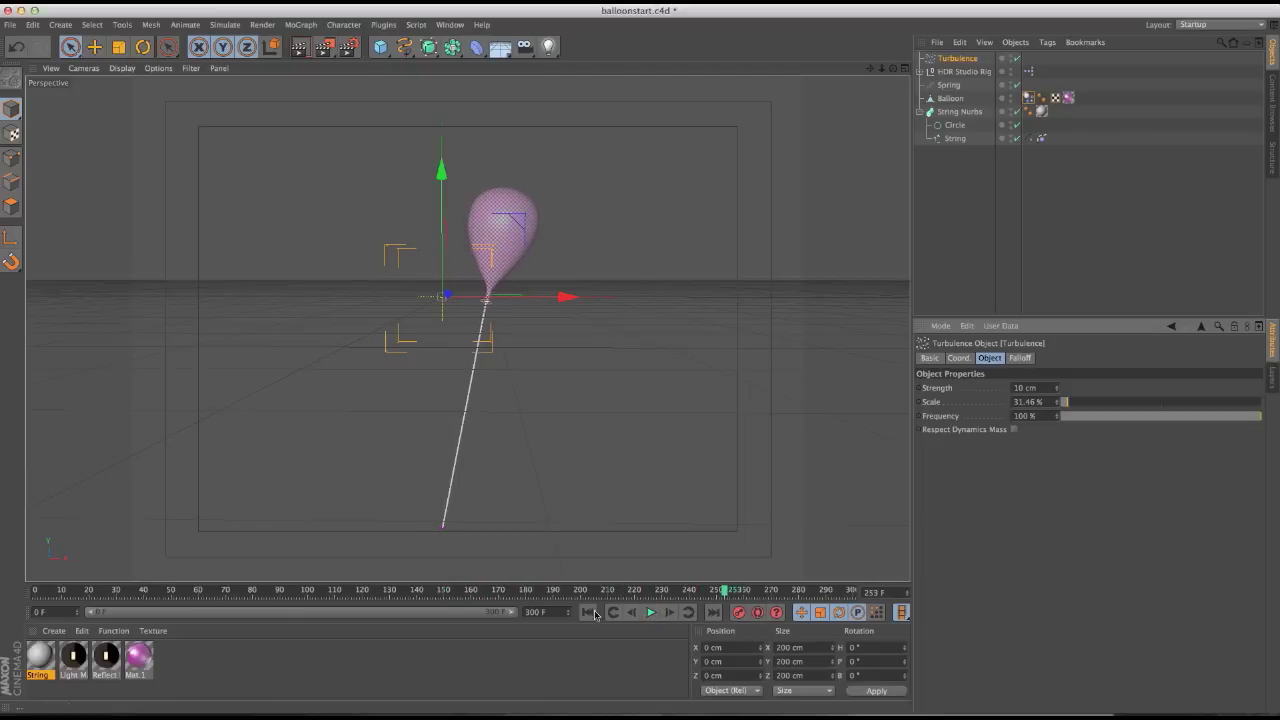
{"action": "left_click", "coordinate": [588, 613]}
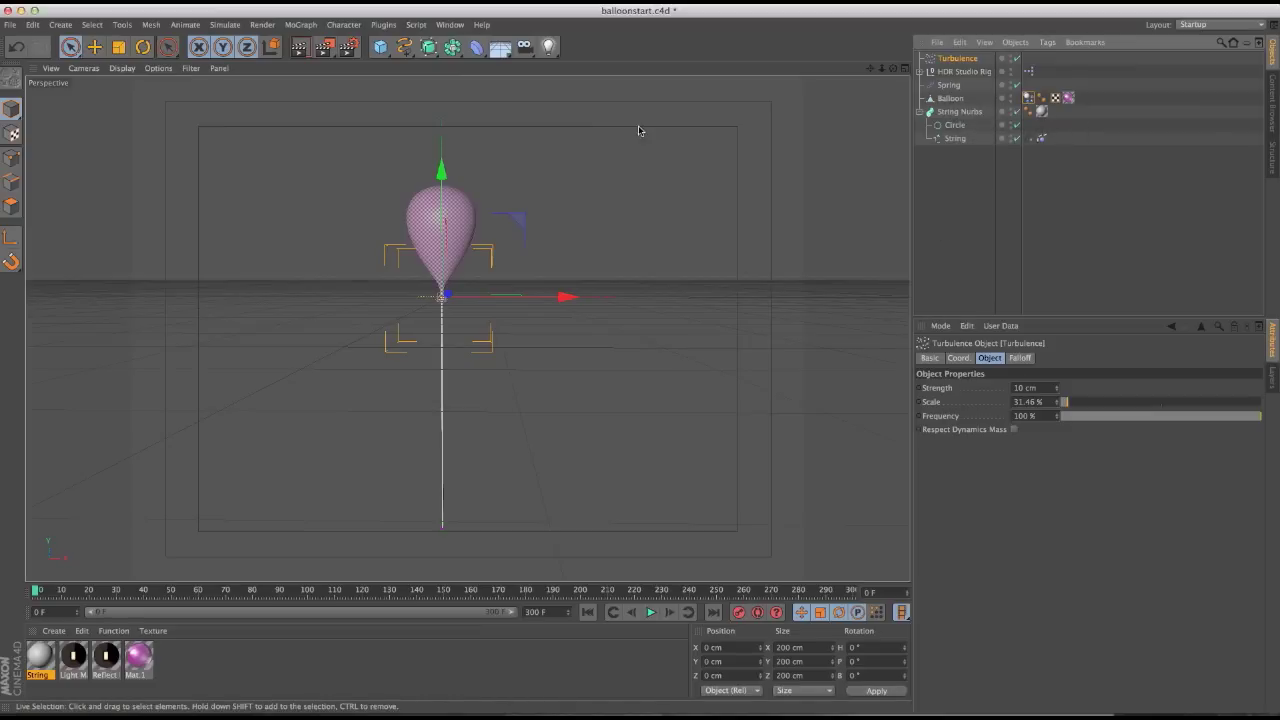
Add a Null object and move it down to the base of the string, at a Y position of about -497 cm
{"action": "left_click", "coordinate": [305, 25]}
{"action": "mouse_move", "coordinate": [337, 26]}
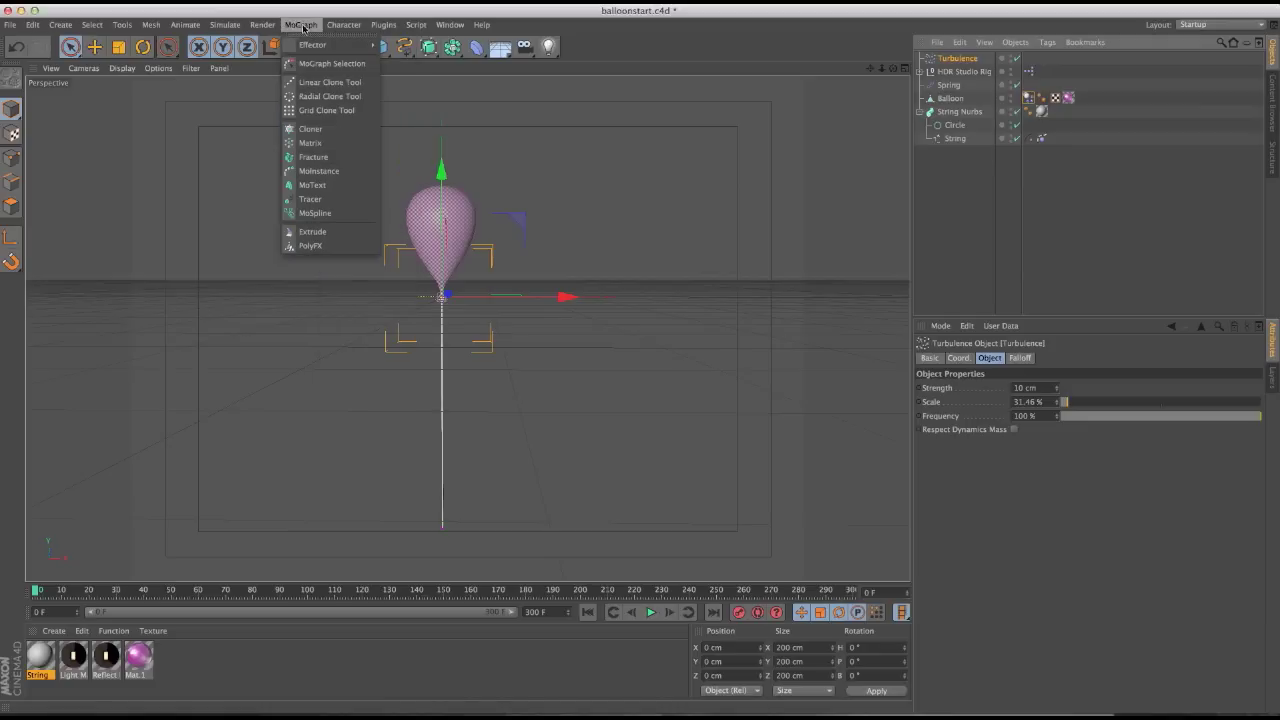
{"action": "left_click", "coordinate": [272, 25]}
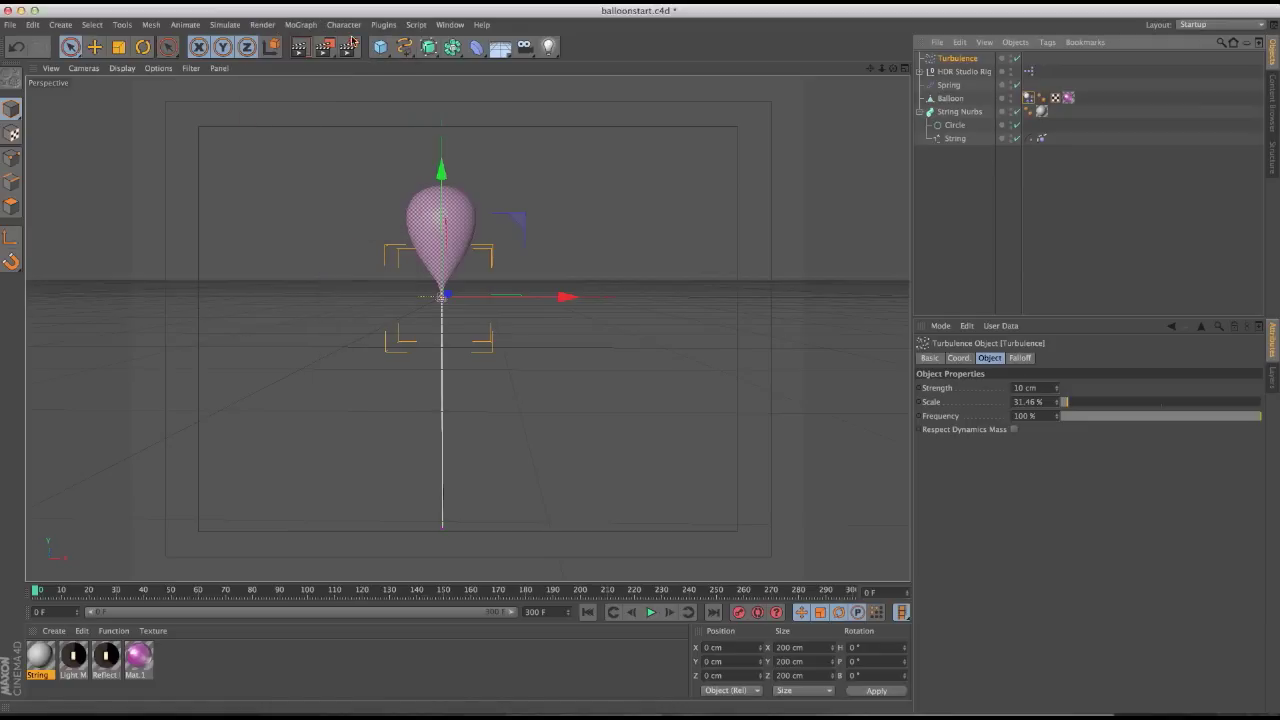
{"action": "left_click_drag", "start_coordinate": [388, 50], "coordinate": [412, 63]}
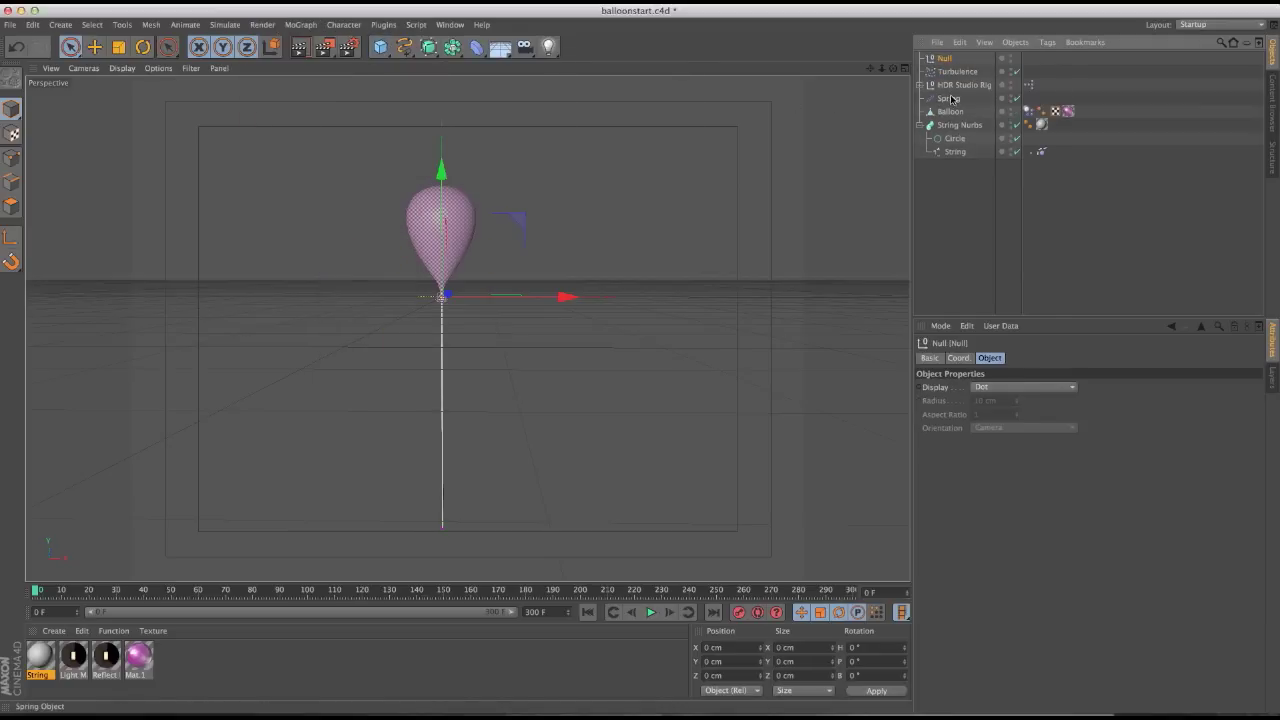
{"action": "left_click", "coordinate": [950, 98]}
{"action": "left_click", "coordinate": [937, 60]}
{"action": "left_click_drag", "start_coordinate": [441, 170], "coordinate": [448, 319]}
{"action": "left_click_drag", "start_coordinate": [454, 398], "coordinate": [453, 401]}
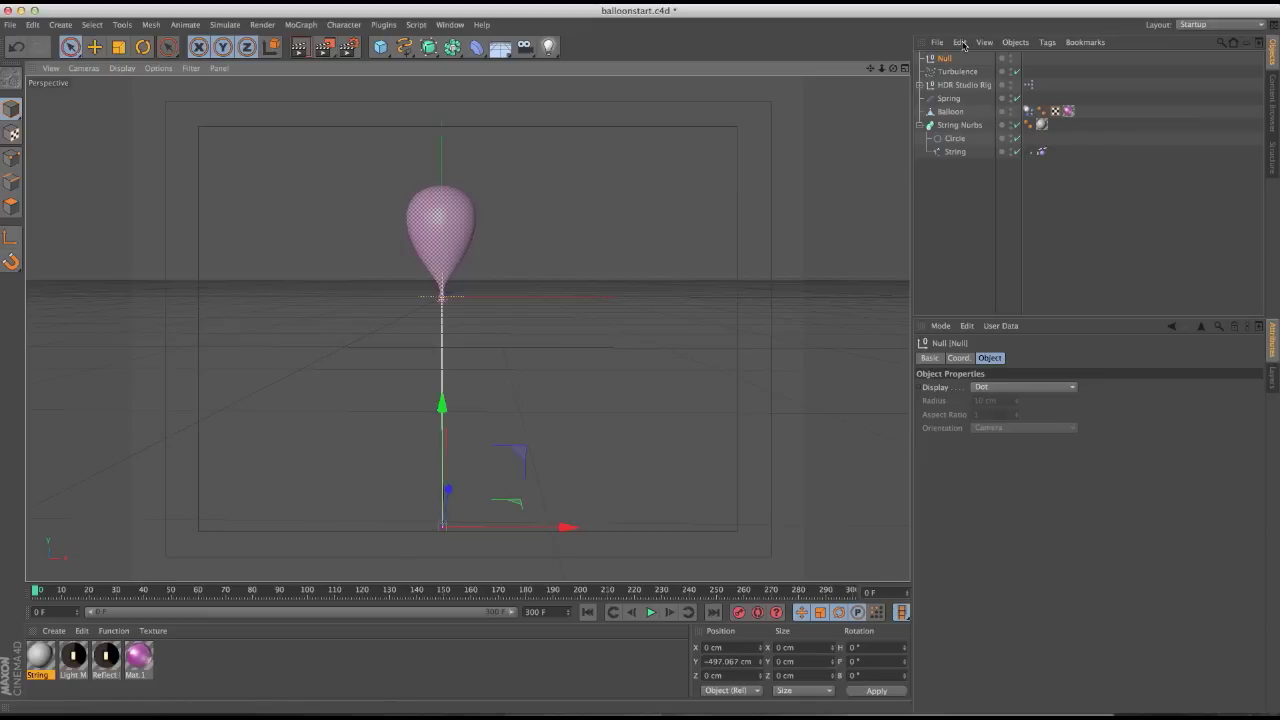
Nest the Spring, Balloon and String Nurbs with its Circle and String children under the Null
{"action": "left_click", "coordinate": [943, 87]}
{"action": "left_click", "coordinate": [946, 98]}
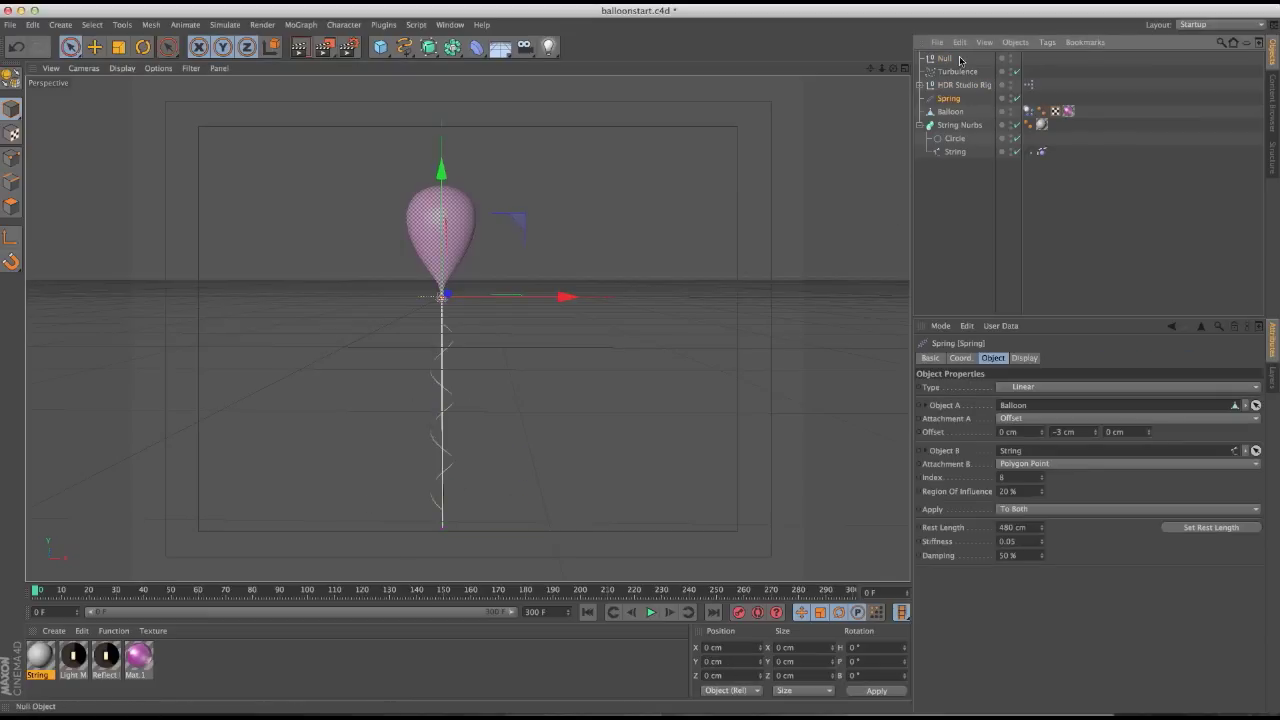
{"action": "left_click", "coordinate": [955, 151], "text": "shift"}
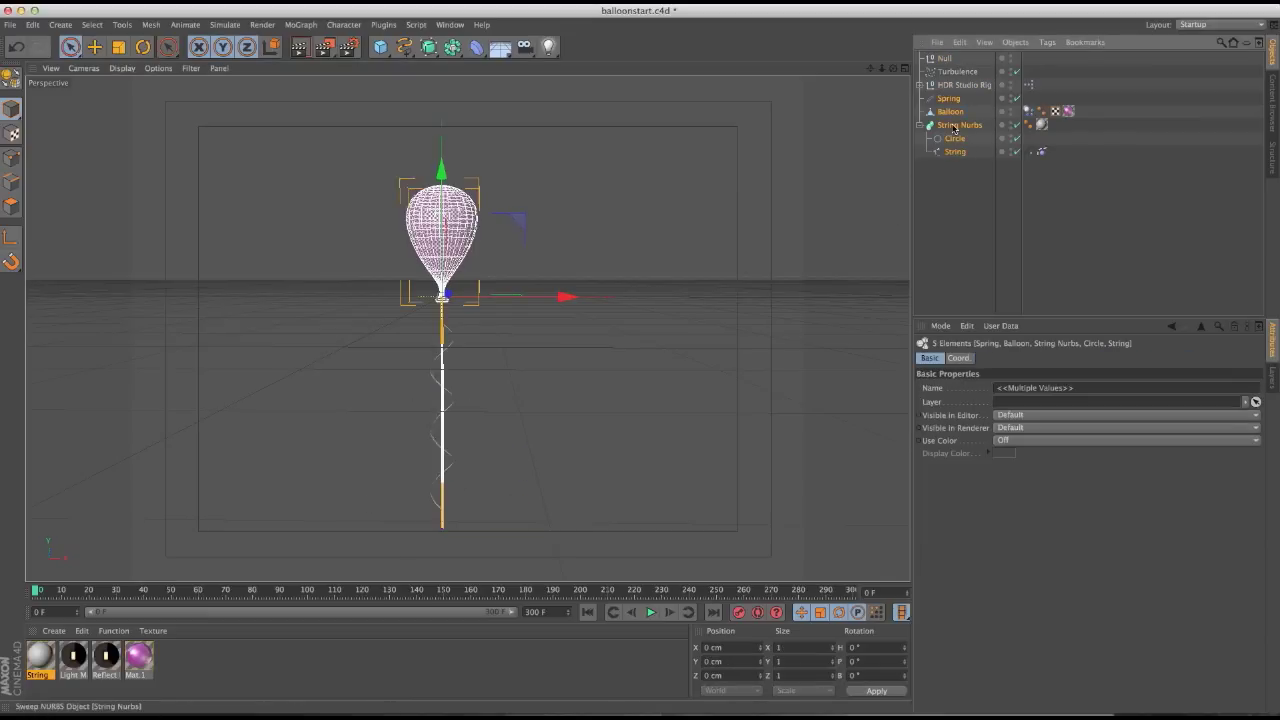
{"action": "left_click_drag", "start_coordinate": [948, 76], "coordinate": [945, 62]}
Rename the Null as Balloon Group 1
{"action": "double_click", "coordinate": [944, 59]}
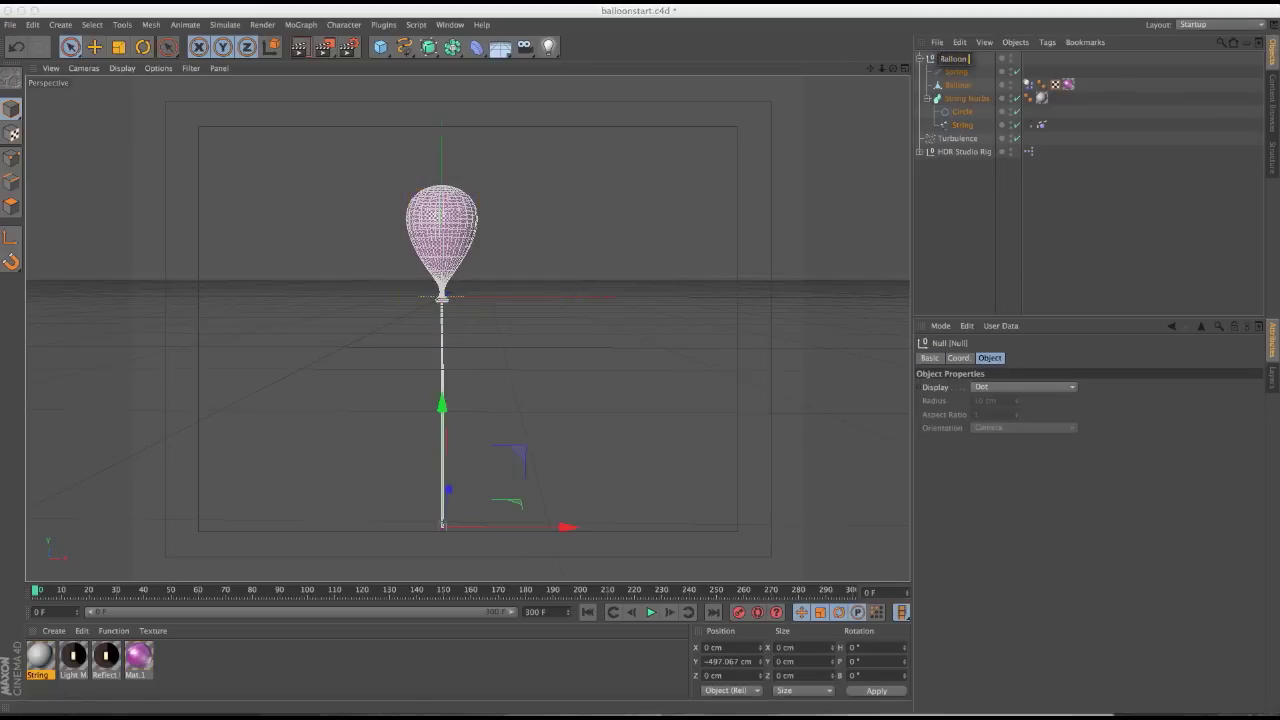
{"action": "double_click", "coordinate": [956, 59]}
{"action": "key", "text": "Return"}
{"action": "double_click", "coordinate": [967, 60]}
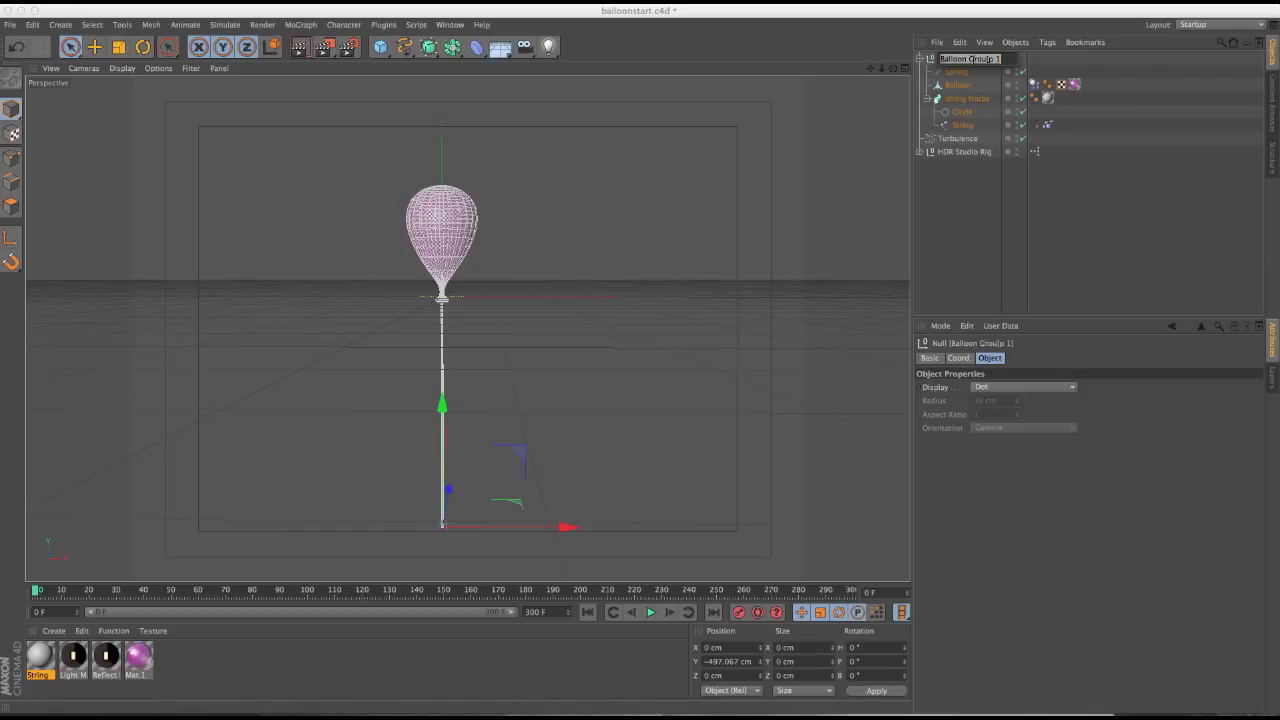
{"action": "key", "text": "BackSpace"}
{"action": "key", "text": "Return"}
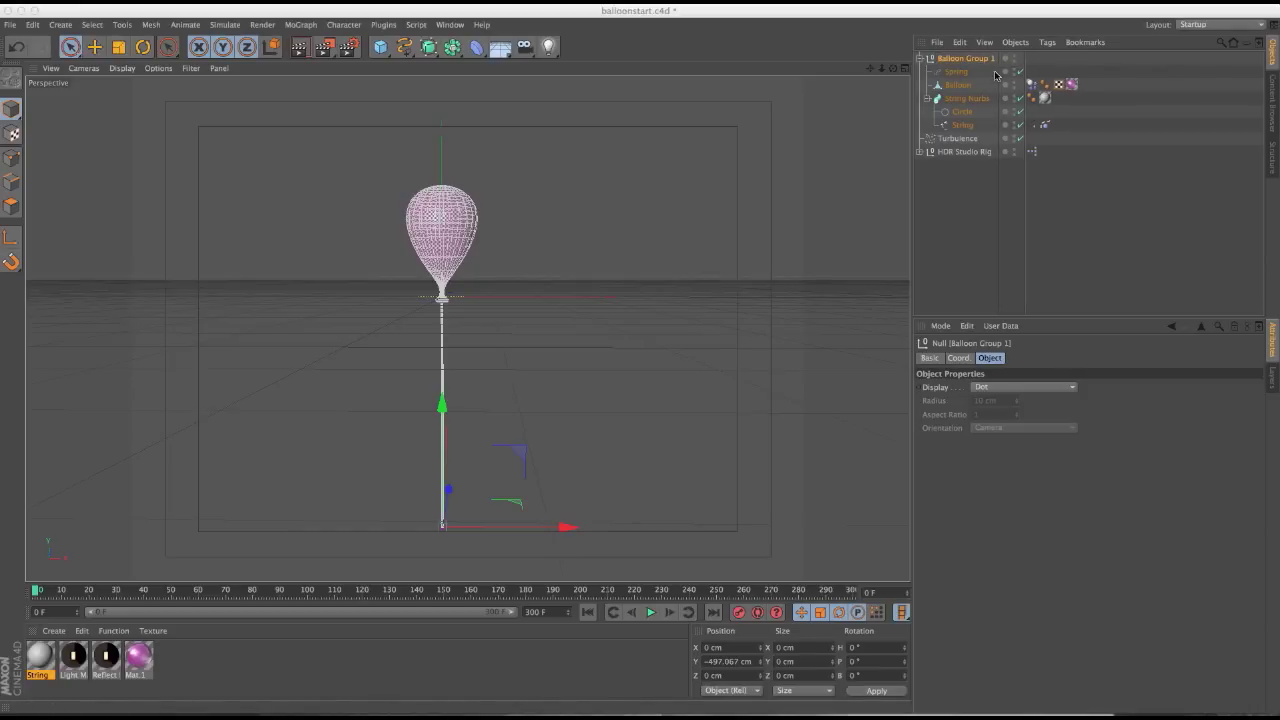
Collapse and duplicate Balloon Group 1, then tilt the copy about the string's base to a bank rotation of about -16°
{"action": "left_click", "coordinate": [920, 59]}
{"action": "left_click_drag", "start_coordinate": [947, 61], "coordinate": [950, 66], "text": "ctrl"}
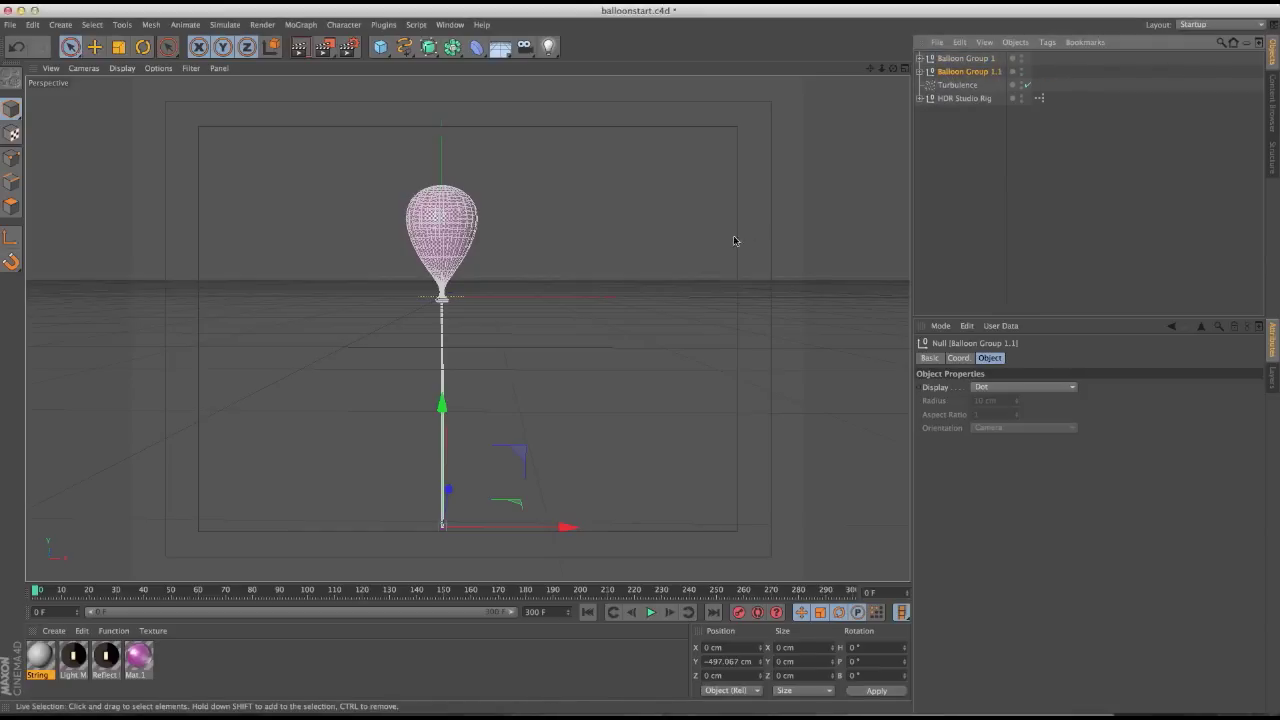
{"action": "key", "text": "r"}
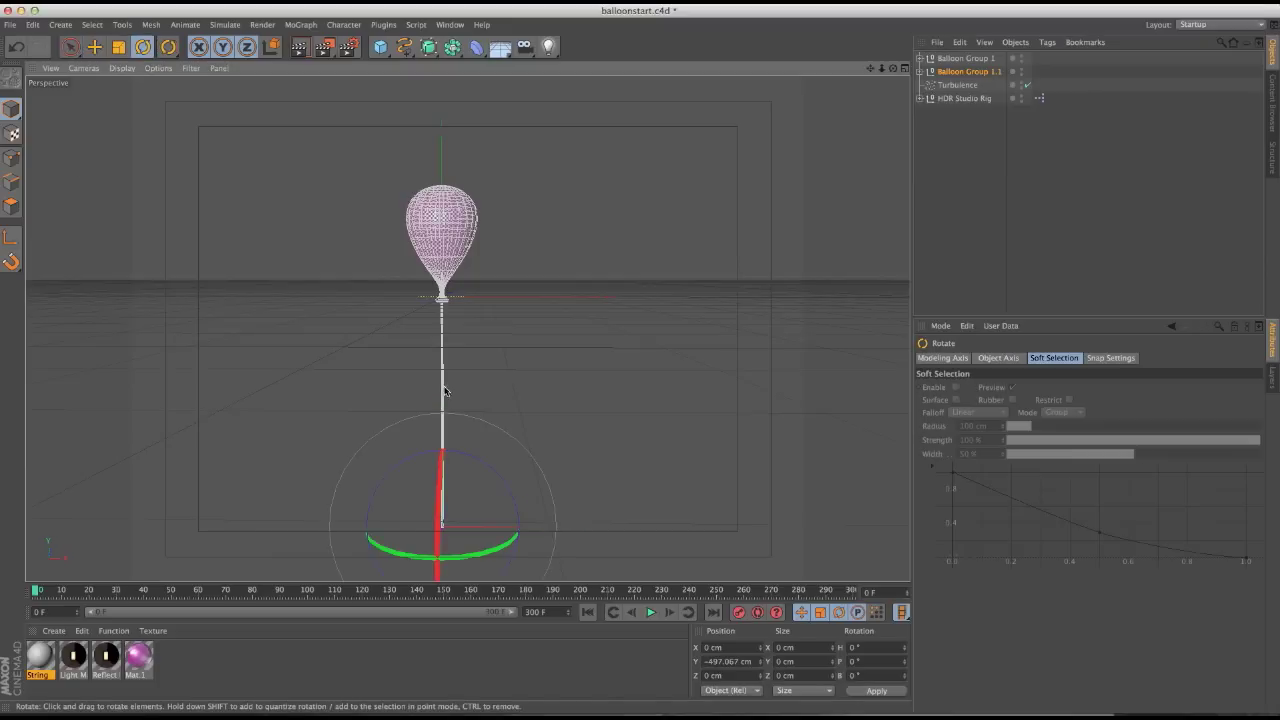
{"action": "left_click_drag", "start_coordinate": [462, 454], "coordinate": [441, 450]}
{"action": "key", "text": "space"}
Duplicate the tilted balloon group and rotate the copy forward to about H 18°, P 23° and B -8°
{"action": "key", "text": "super+c"}
{"action": "key", "text": "super+v"}
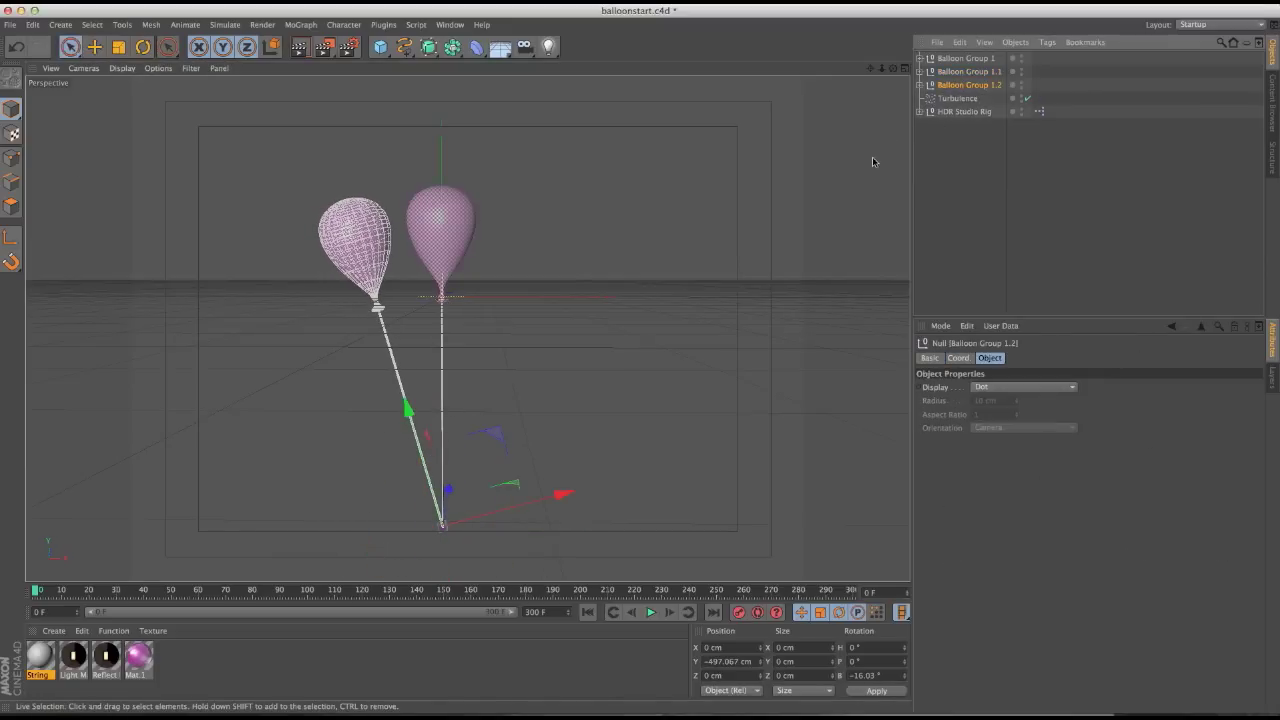
{"action": "key", "text": "r"}
{"action": "left_click_drag", "start_coordinate": [444, 486], "coordinate": [491, 534]}
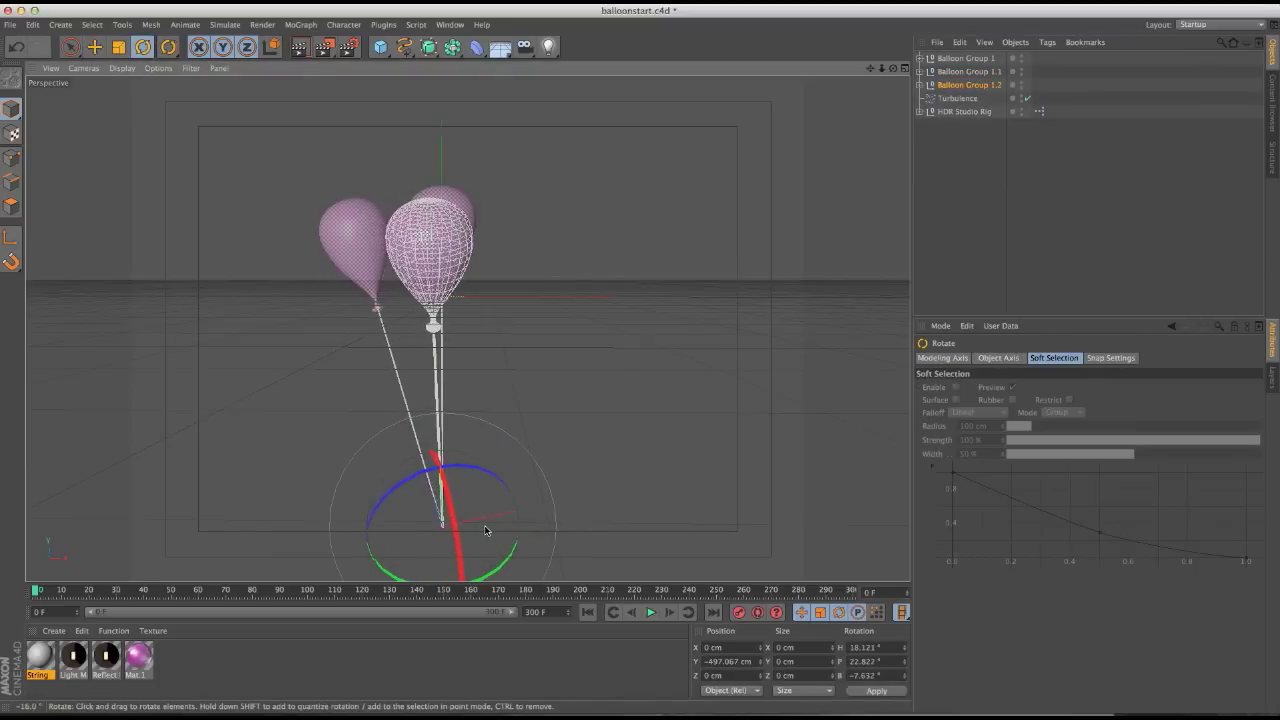
{"action": "key", "text": "space"}
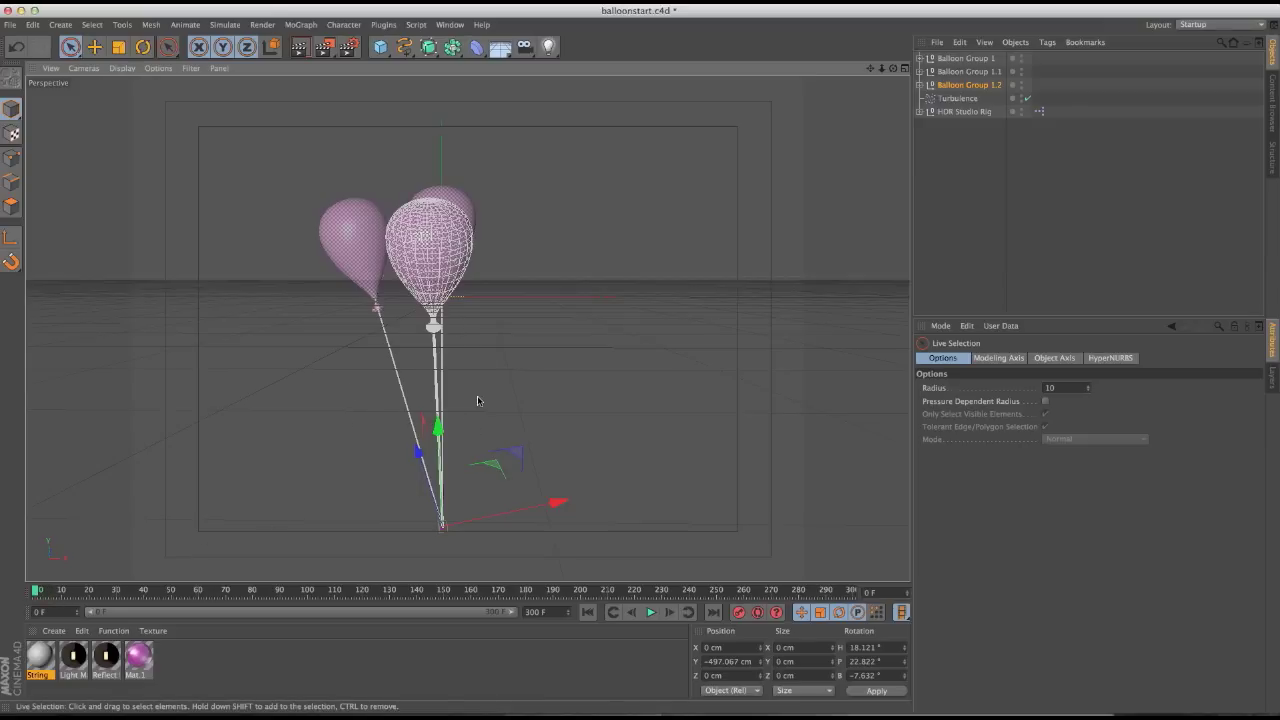
Duplicate the forward-leaning balloon group and rotate the copy to the opposite side, to about H 36°, P 18° and B 6°
{"action": "left_click_drag", "start_coordinate": [951, 86], "coordinate": [959, 92], "text": "ctrl"}
{"action": "key", "text": "r"}
{"action": "left_click_drag", "start_coordinate": [440, 466], "coordinate": [479, 484]}
{"action": "key", "text": "space"}
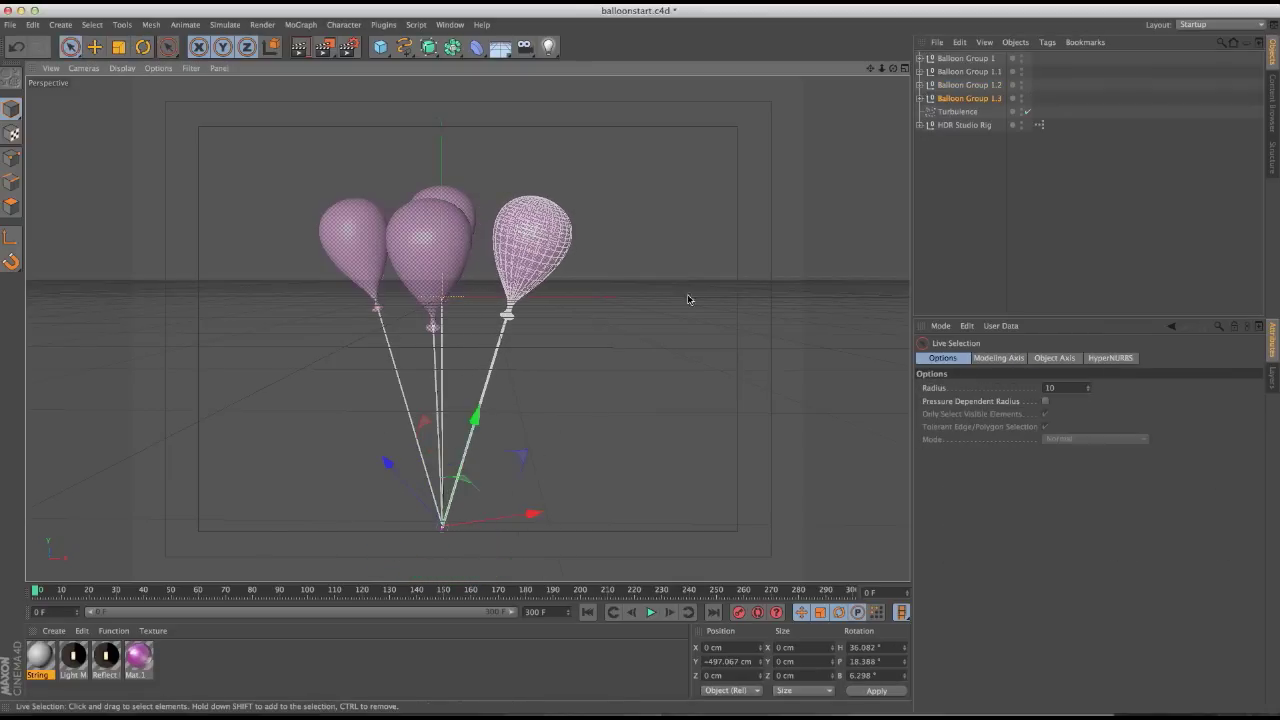
Play the simulation of the four balloon groups, rewind it to the first frame and replay it to check their movement
{"action": "left_click", "coordinate": [651, 613]}
{"action": "left_click", "coordinate": [651, 613]}
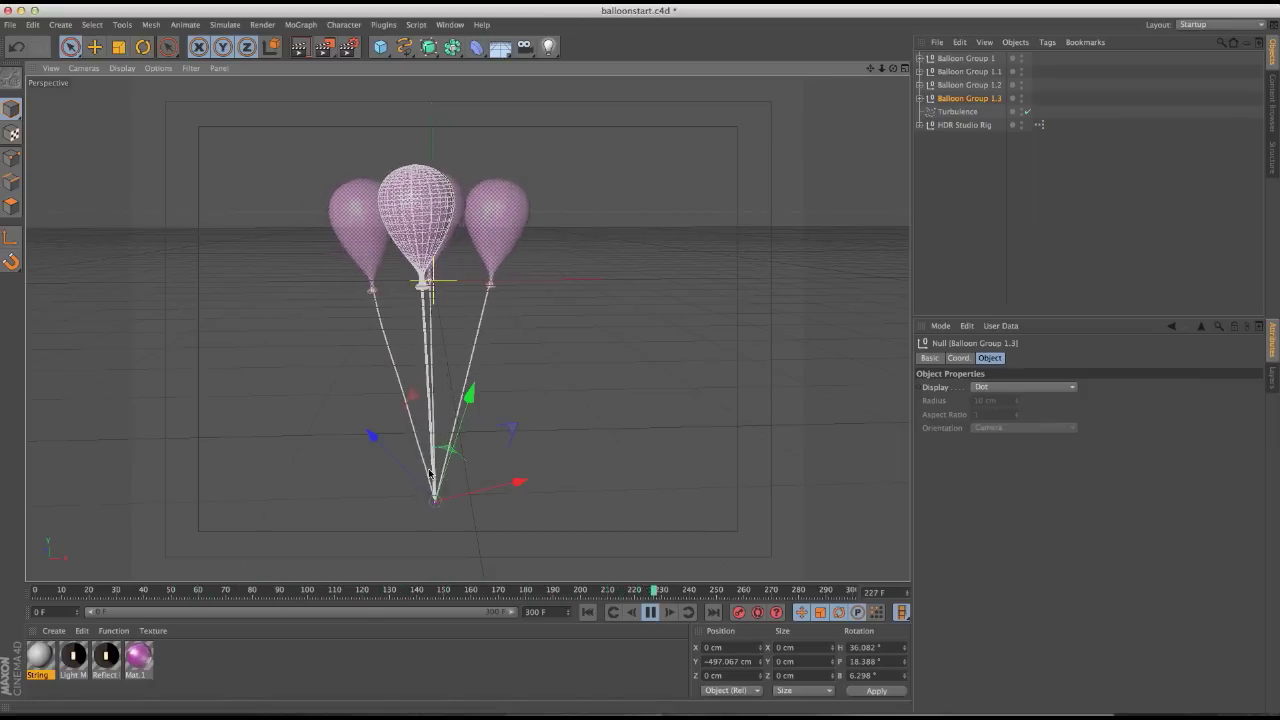
{"action": "left_click", "coordinate": [650, 614]}
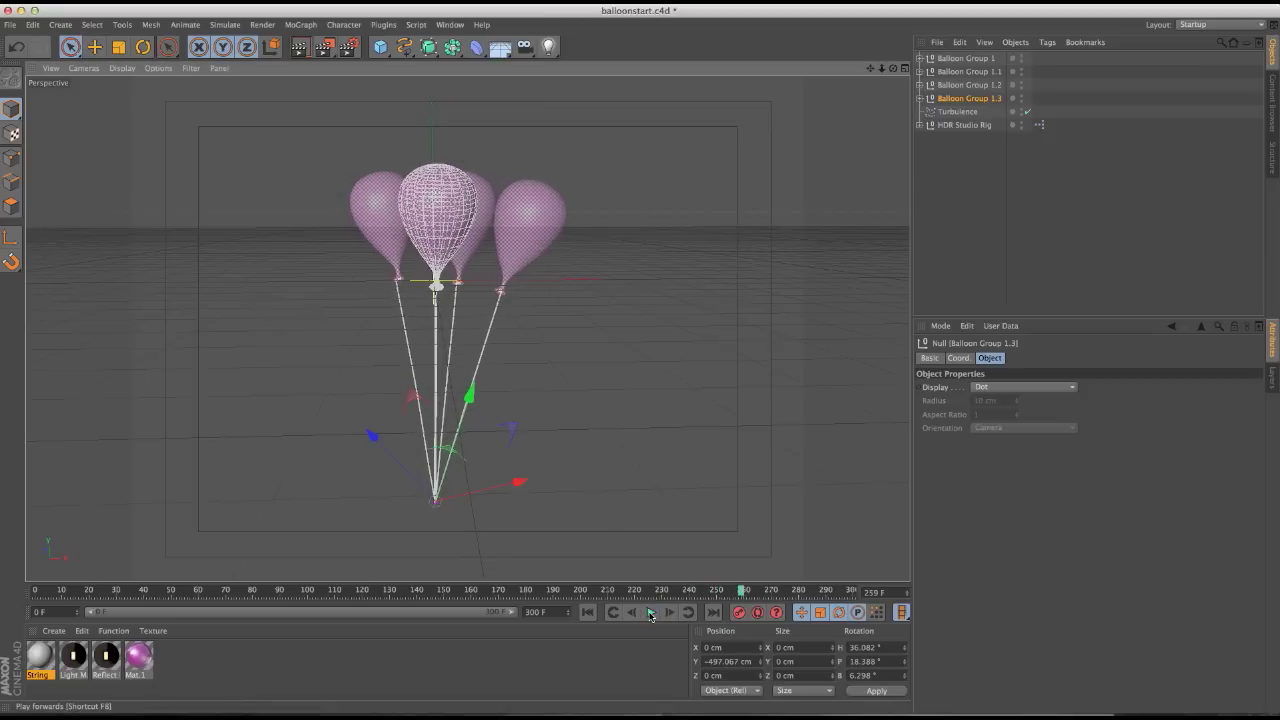
{"action": "left_click", "coordinate": [583, 615]}
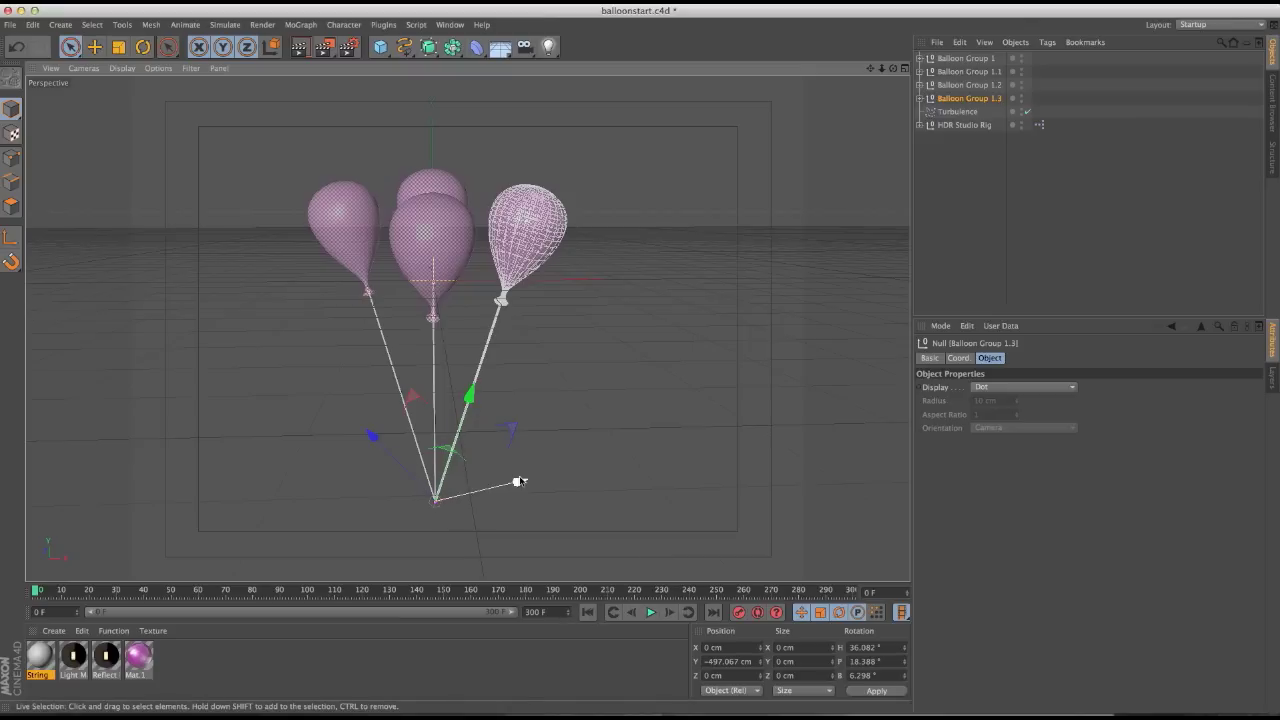
{"action": "left_click", "coordinate": [656, 612]}
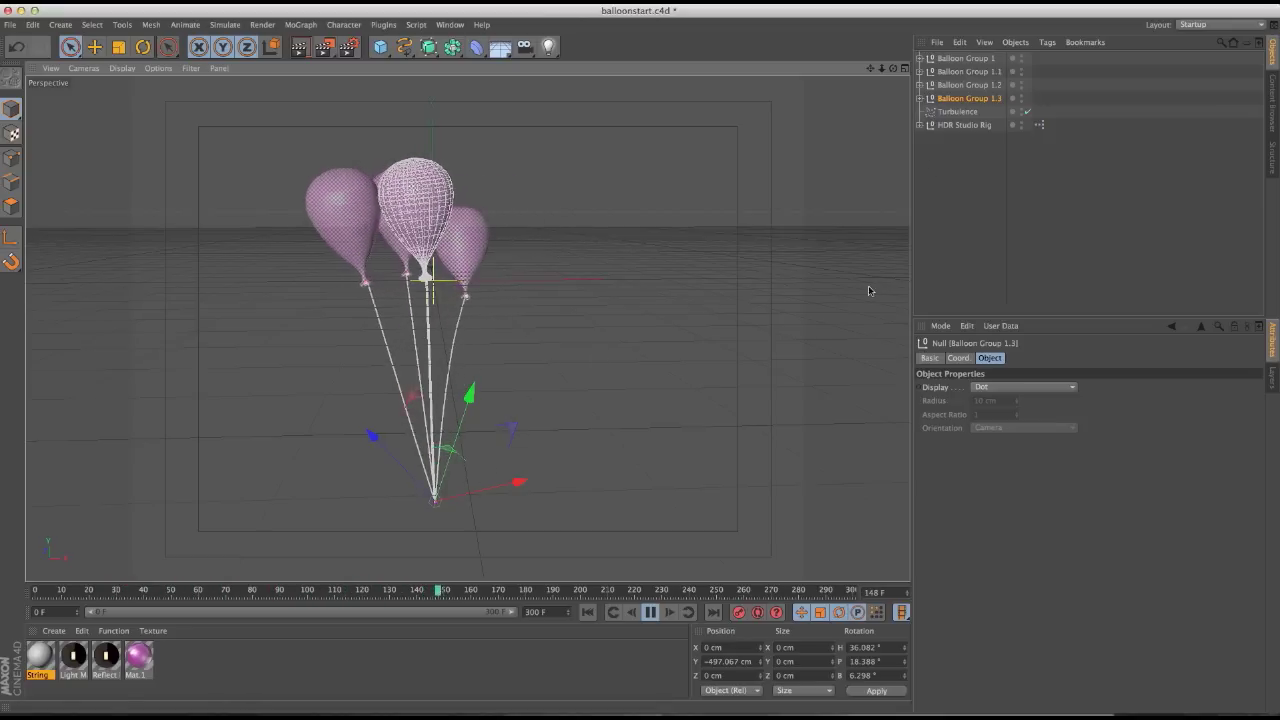
Move all four balloon groups together far to the side and back to about X 58 cm, Y -277 cm while the simulation plays
{"action": "left_click", "coordinate": [966, 59], "text": "shift"}
{"action": "left_click_drag", "start_coordinate": [508, 437], "coordinate": [757, 349]}
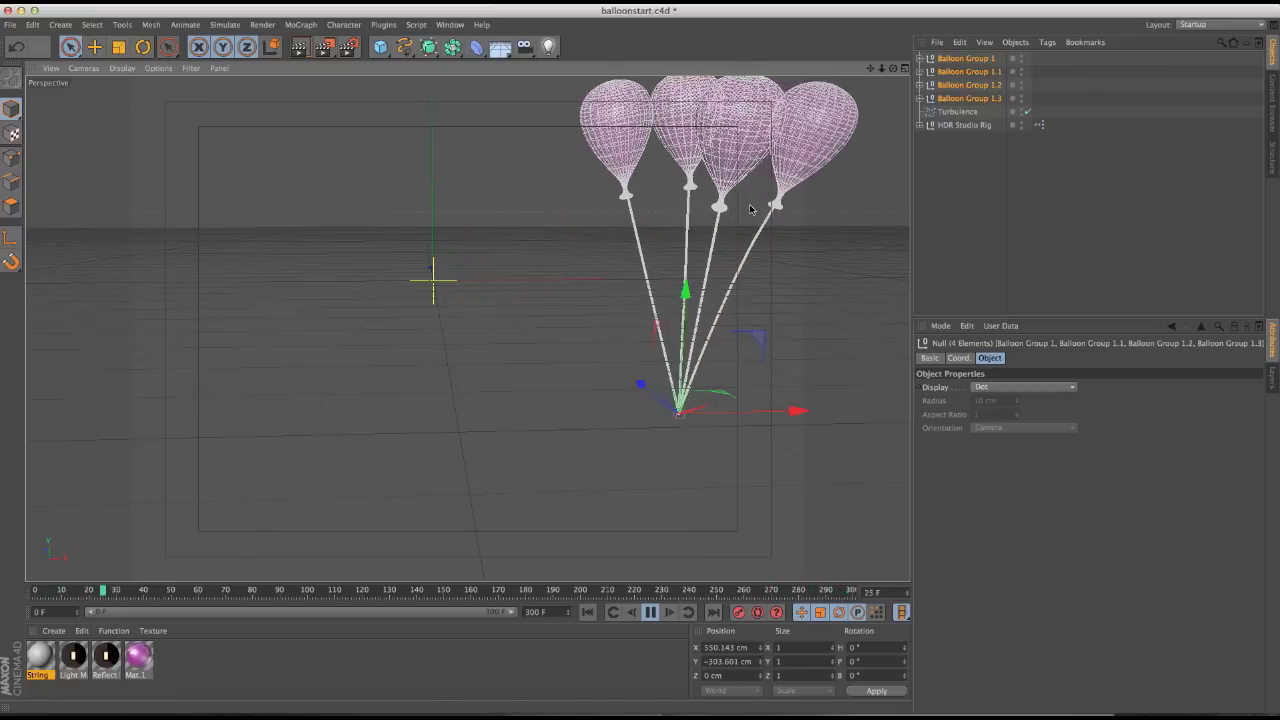
{"action": "left_click_drag", "start_coordinate": [723, 351], "coordinate": [490, 365]}
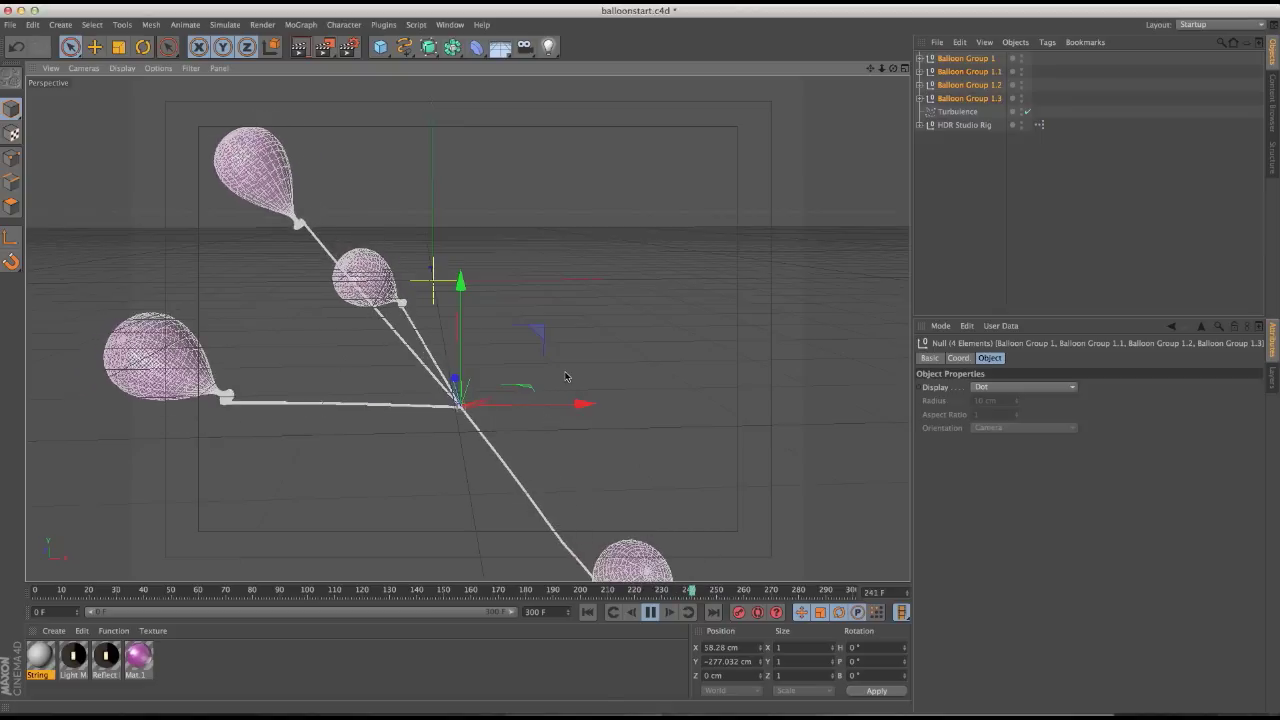
Inspect the Spring settings of Balloon Group 1.3 during playback, and return the stopped simulation to the first frame
{"action": "left_click", "coordinate": [920, 98]}
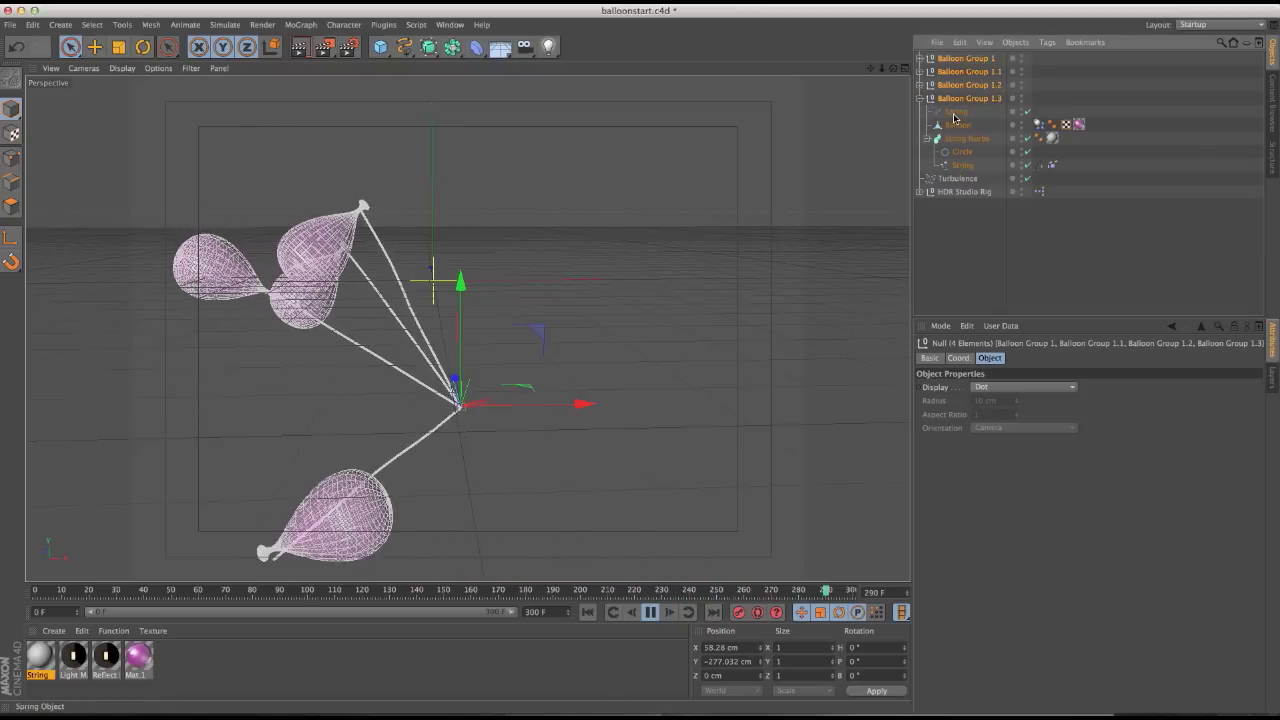
{"action": "left_click", "coordinate": [955, 112]}
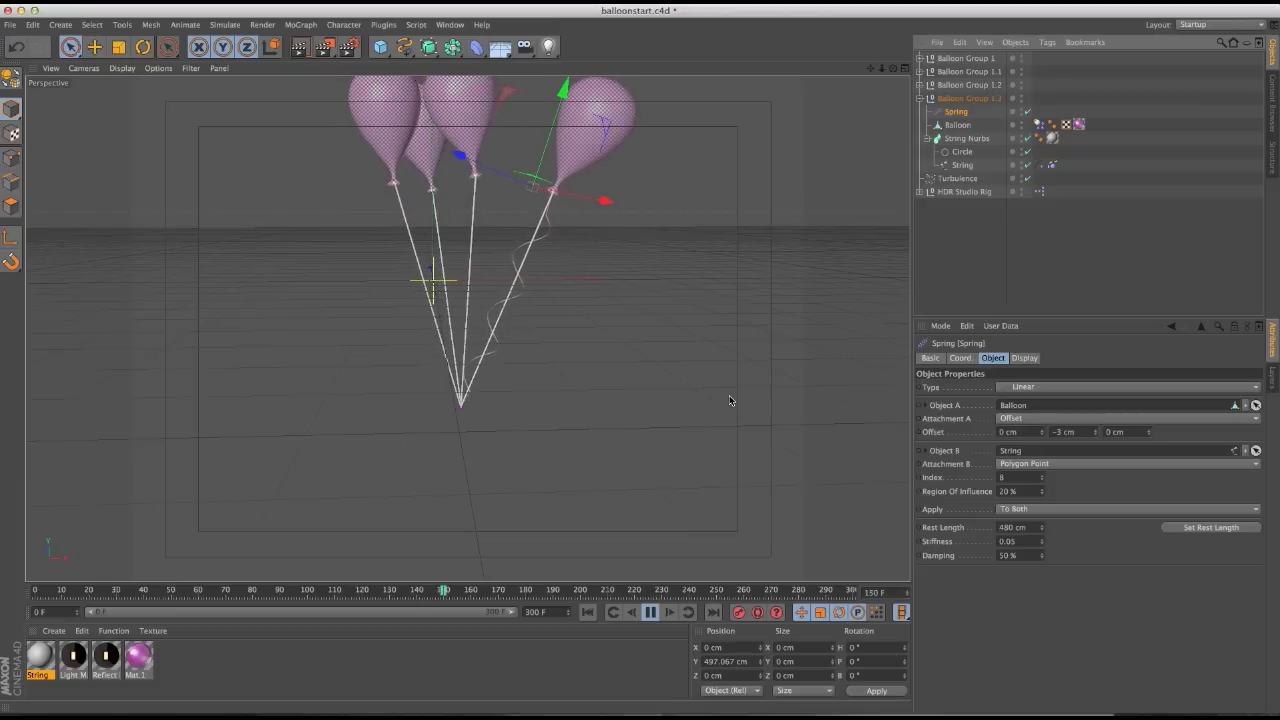
{"action": "left_click", "coordinate": [650, 612]}
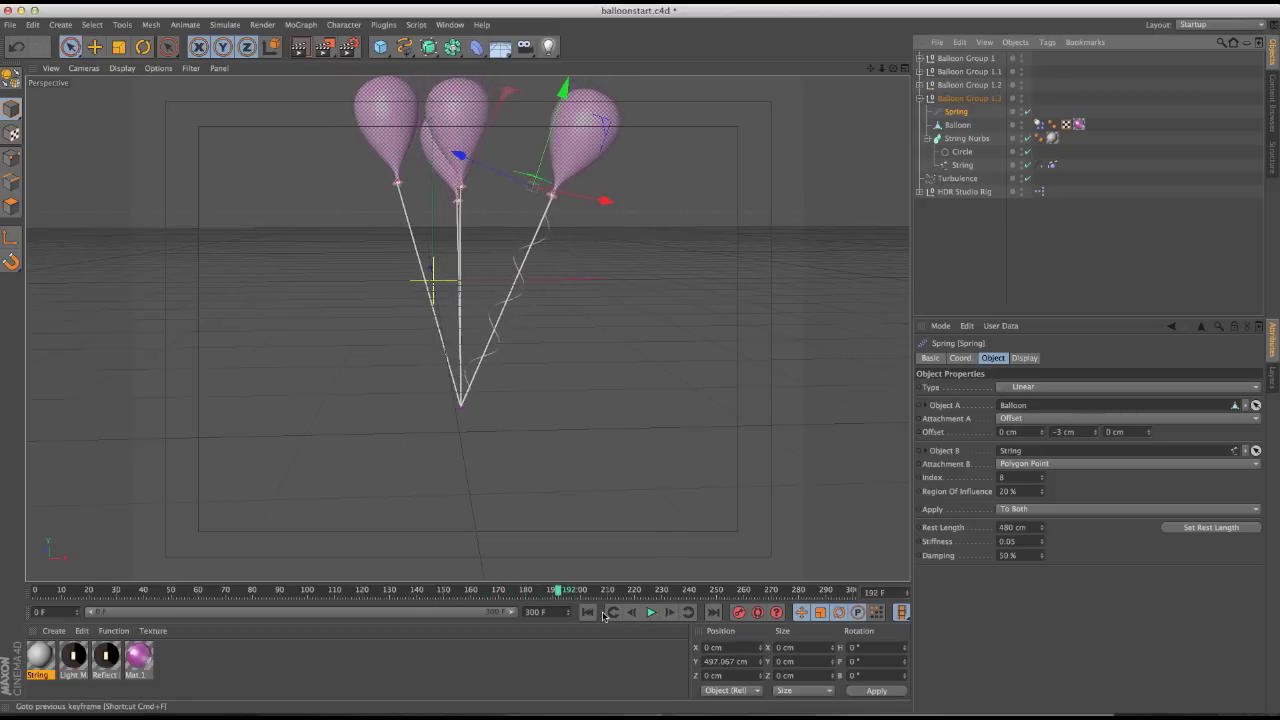
{"action": "left_click", "coordinate": [588, 612]}
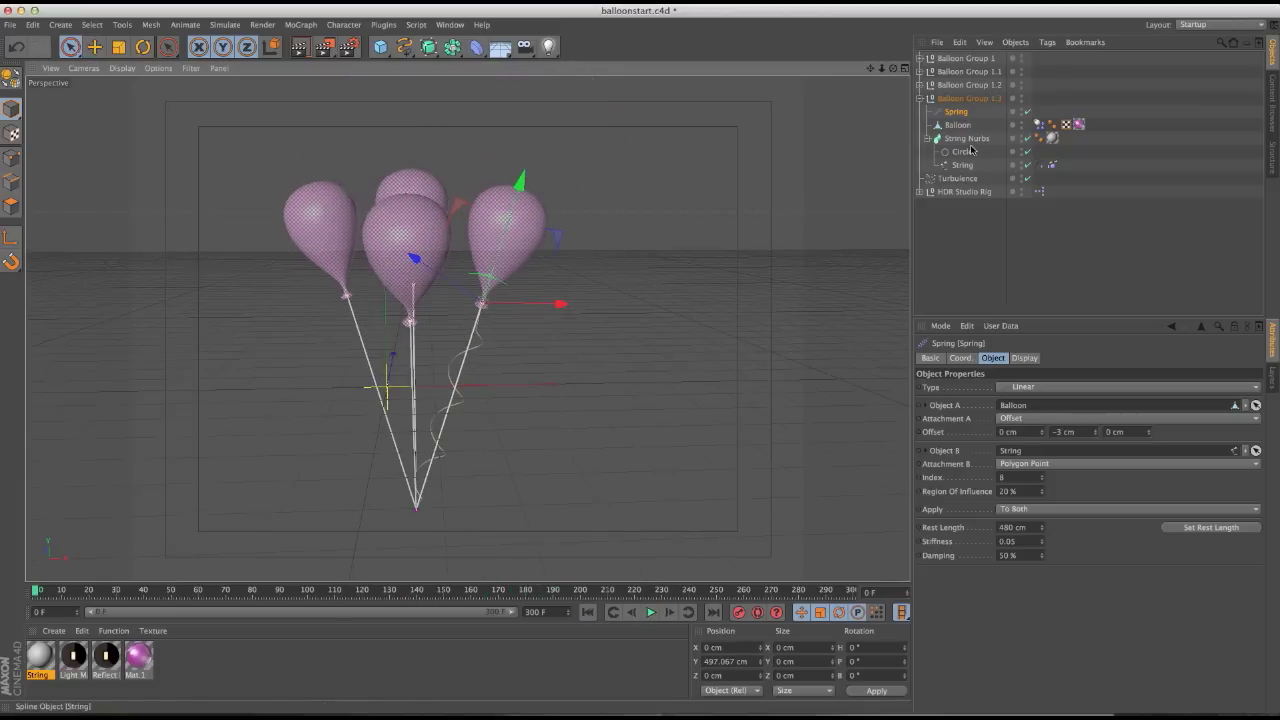
Take the Balloon object out of Balloon Group 1 and delete all four balloon groups
{"action": "left_click", "coordinate": [955, 98]}
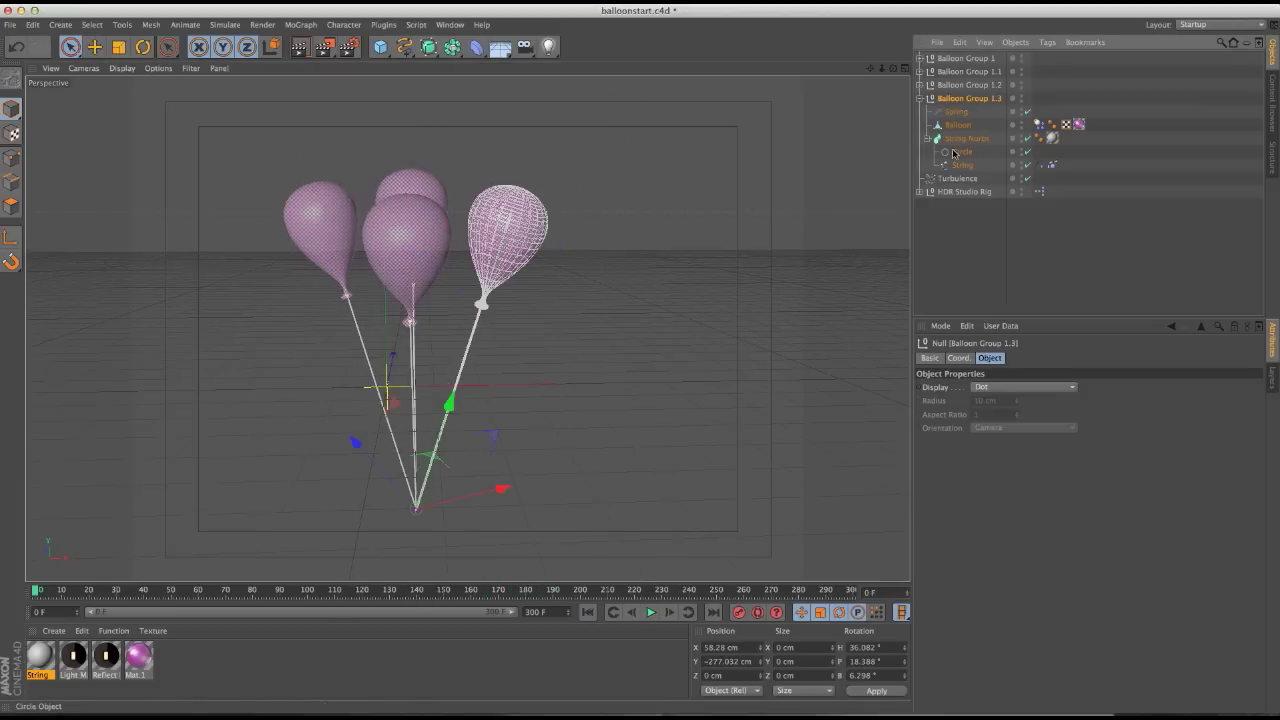
{"action": "left_click", "coordinate": [953, 59], "text": "shift"}
{"action": "left_click", "coordinate": [921, 59]}
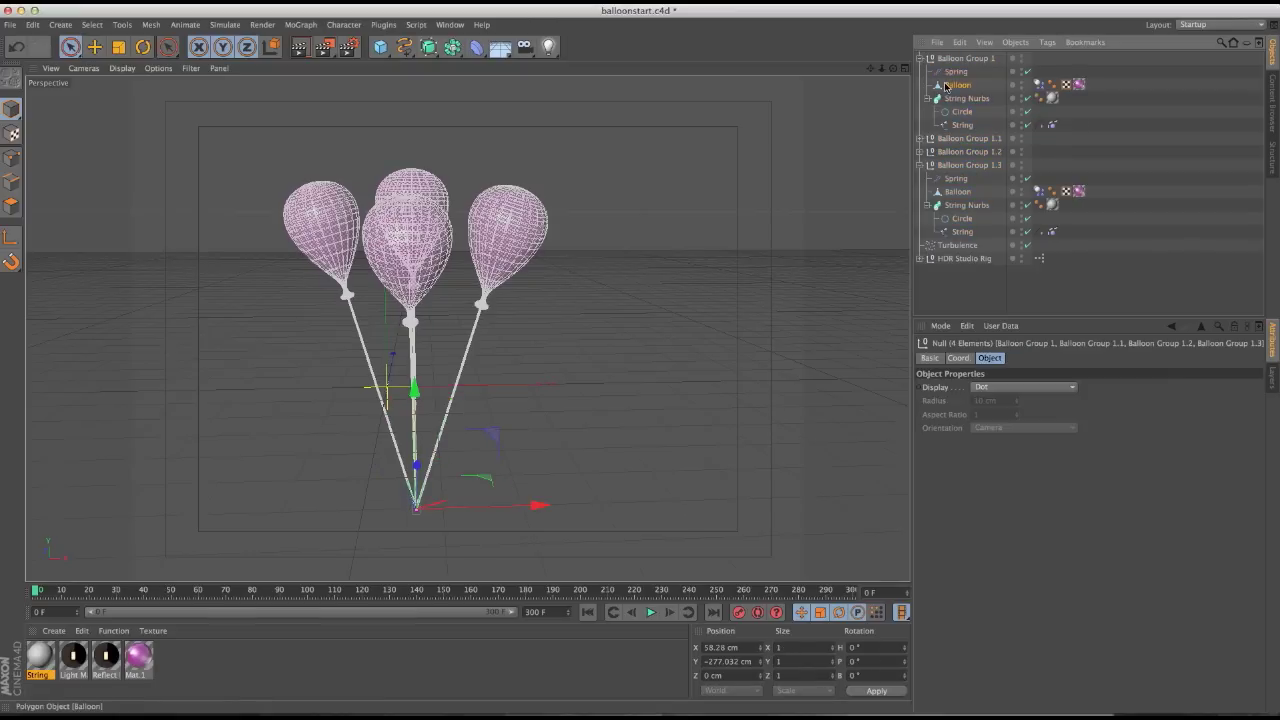
{"action": "left_click_drag", "start_coordinate": [937, 54], "coordinate": [937, 53]}
{"action": "left_click", "coordinate": [938, 71]}
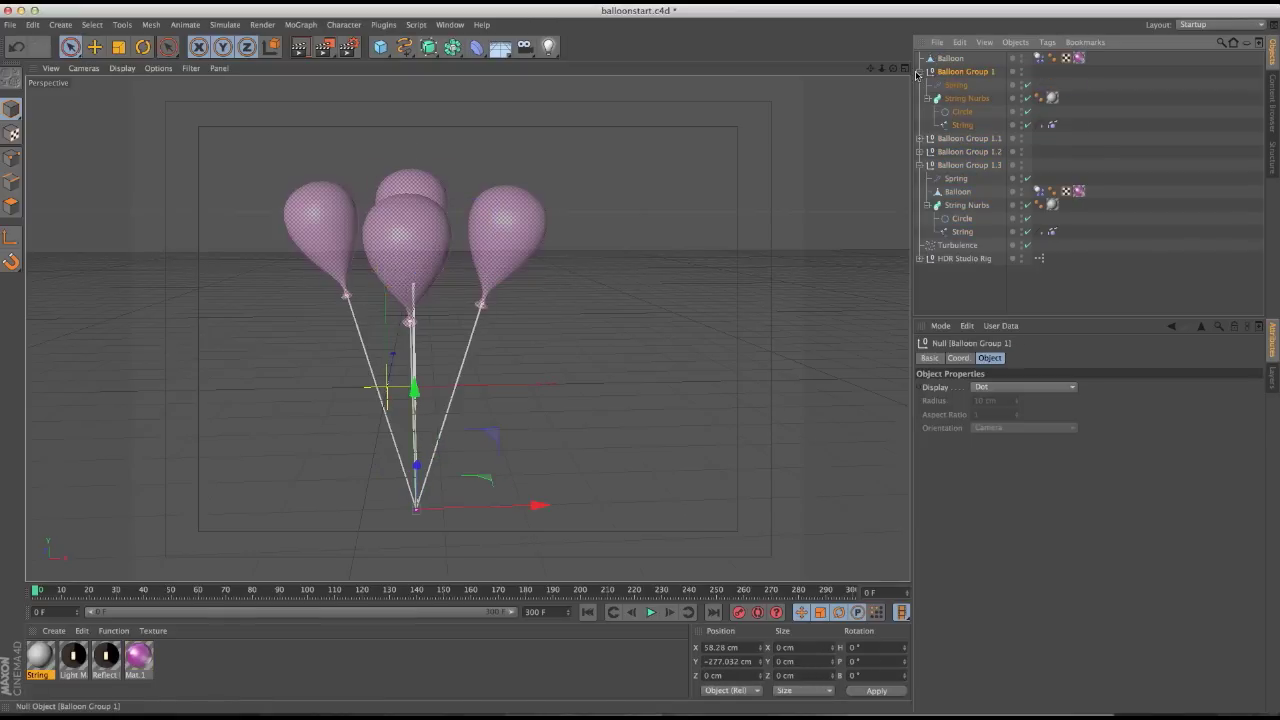
{"action": "left_click", "coordinate": [920, 72]}
{"action": "left_click", "coordinate": [955, 112], "text": "shift"}
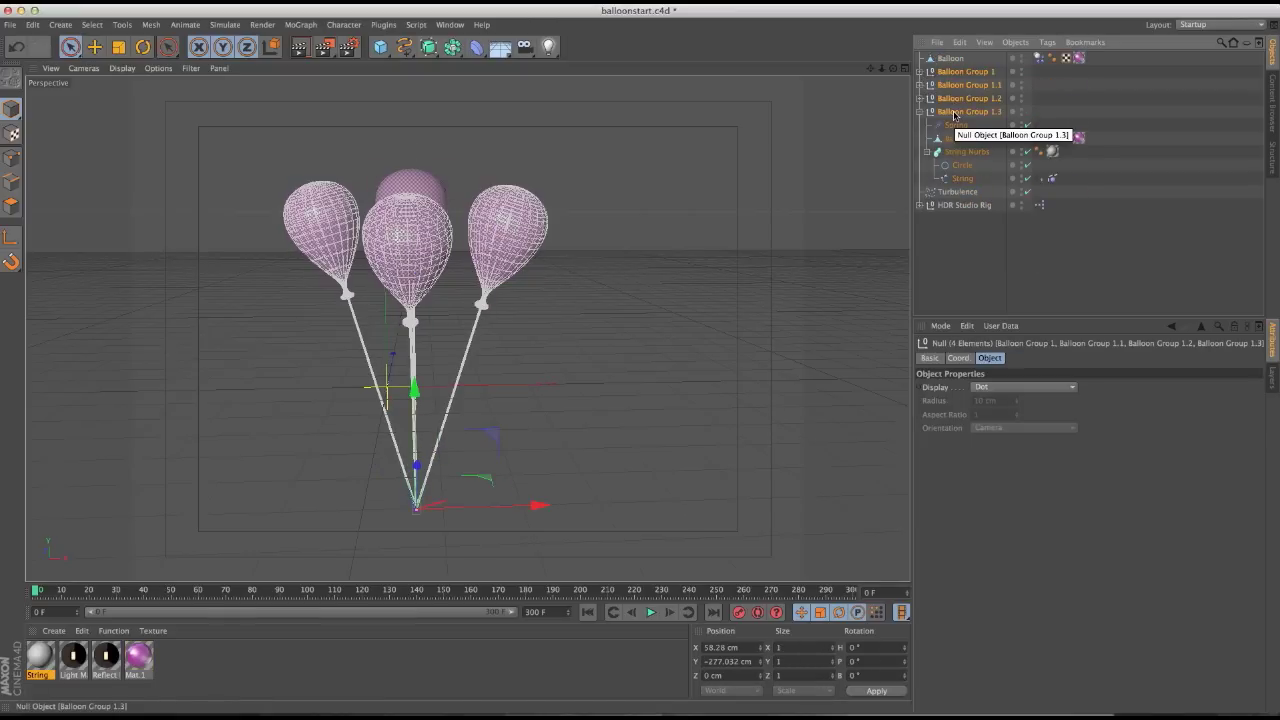
{"action": "key", "text": "Delete"}
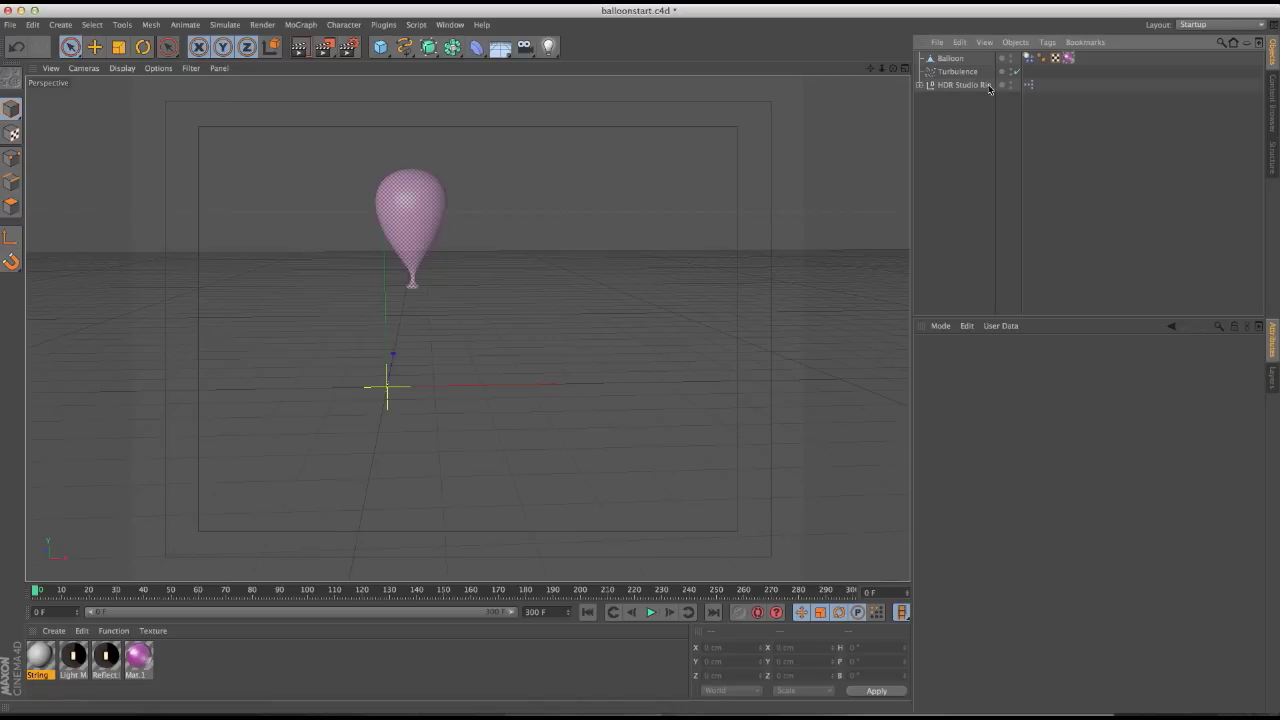
Delete the Balloon's Dynamics Body tag and set its X and Y position to 0 cm
{"action": "left_click", "coordinate": [1029, 58]}
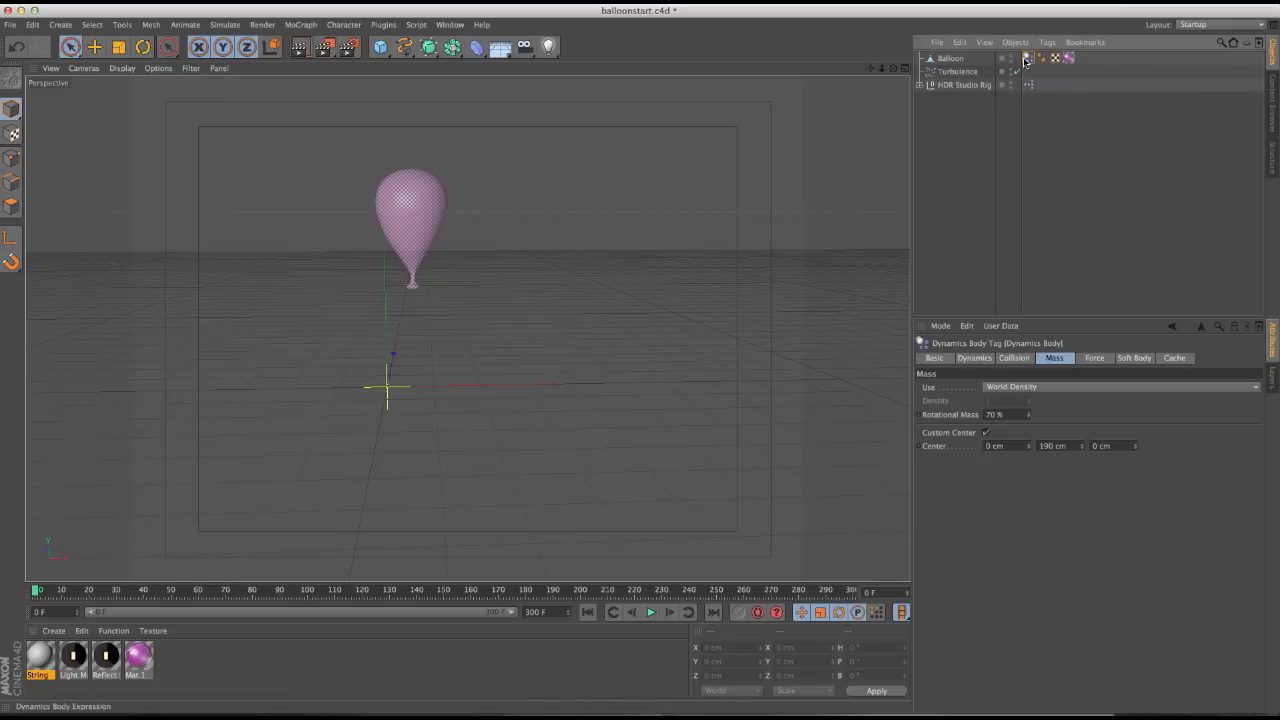
{"action": "left_click", "coordinate": [952, 59]}
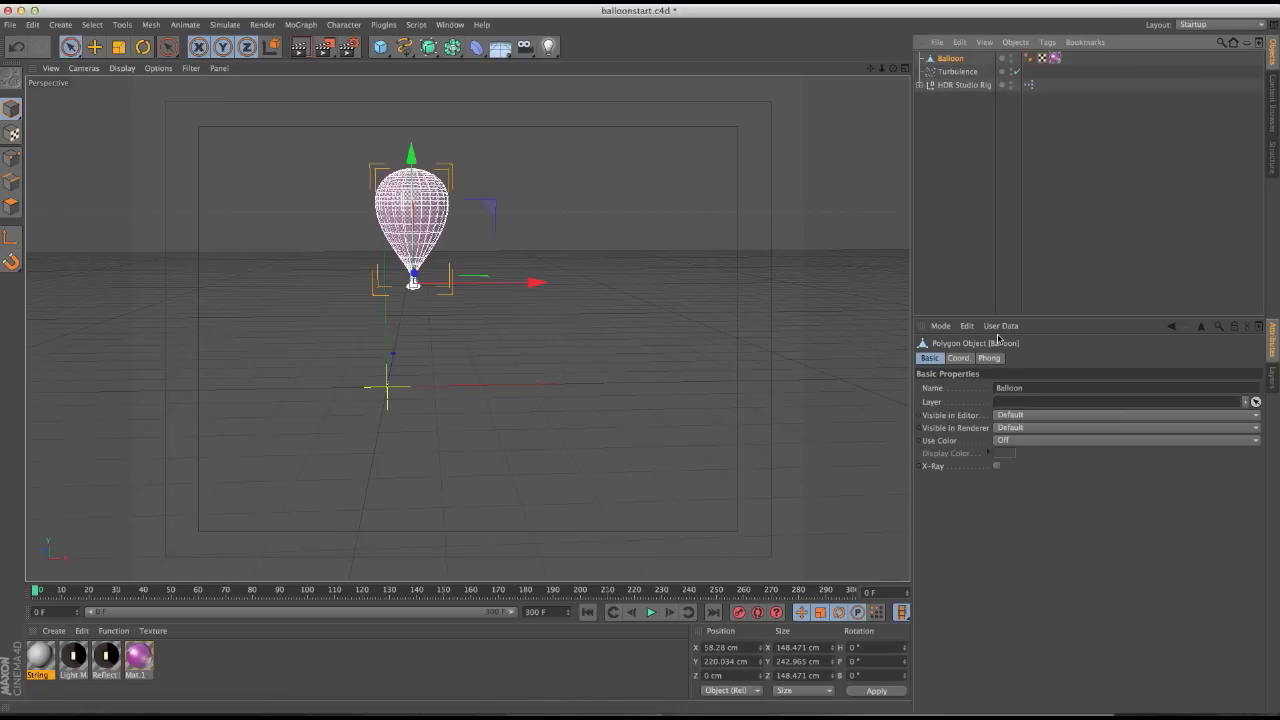
{"action": "left_click", "coordinate": [972, 359]}
{"action": "left_click", "coordinate": [966, 388]}
{"action": "type", "text": "0"}
{"action": "key", "text": "Tab"}
{"action": "type", "text": "0"}
{"action": "key", "text": "Return"}
{"action": "left_click", "coordinate": [1092, 244]}
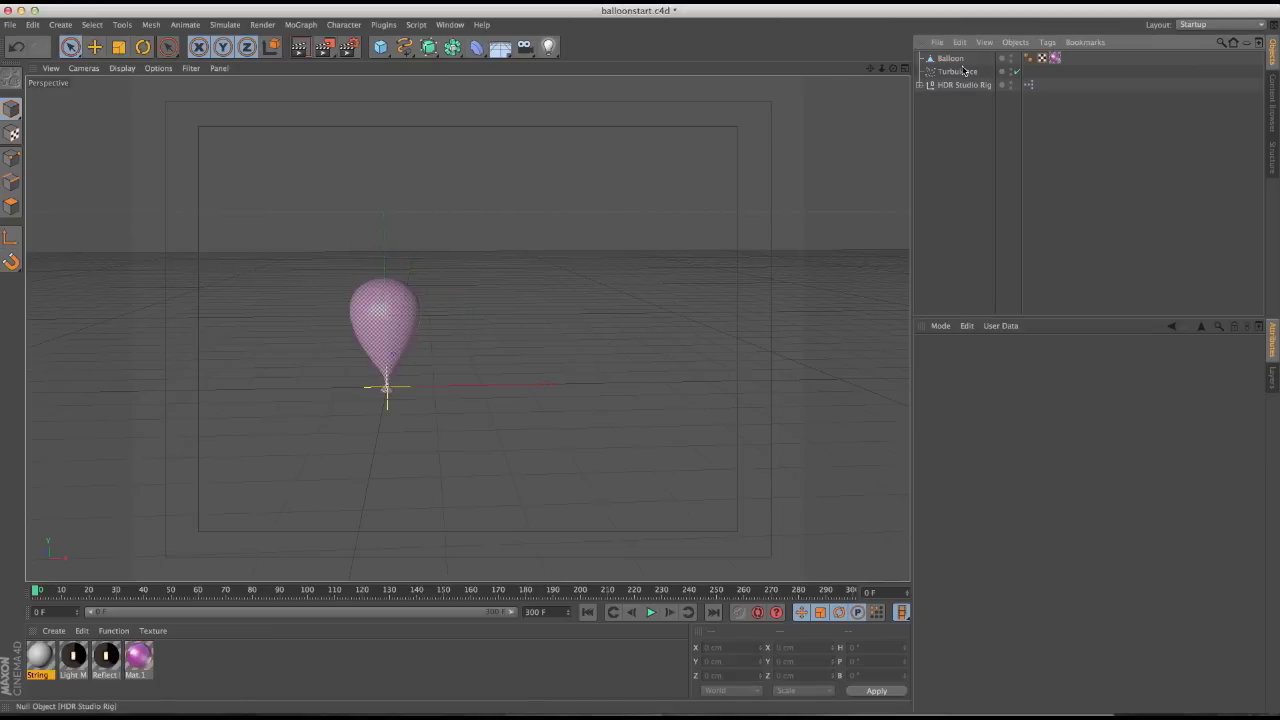
Move the Balloon below HDR Studio Rig in the object hierarchy
{"action": "left_click_drag", "start_coordinate": [949, 95], "coordinate": [949, 96]}
{"action": "left_click_drag", "start_coordinate": [537, 323], "coordinate": [367, 420], "text": "alt"}
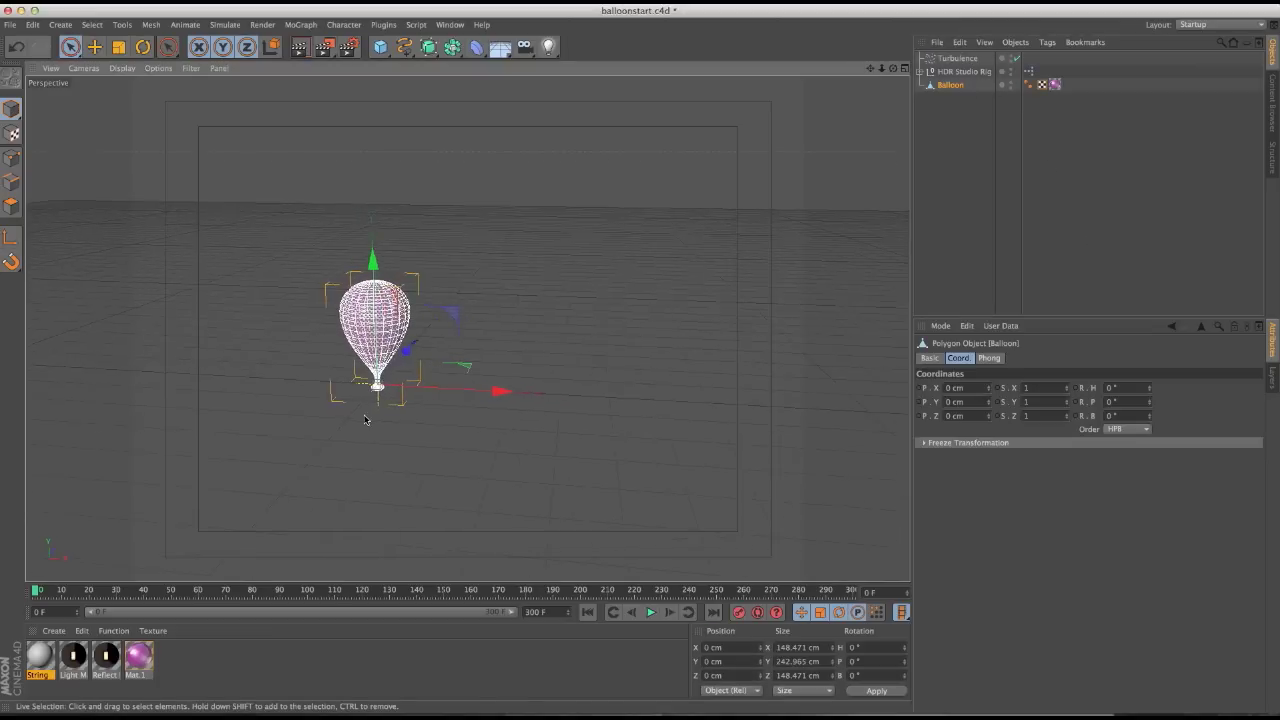
{"action": "middle_click_drag", "start_coordinate": [367, 420], "coordinate": [448, 403], "text": "alt"}
{"action": "left_click_drag", "start_coordinate": [447, 402], "coordinate": [539, 367], "text": "alt"}
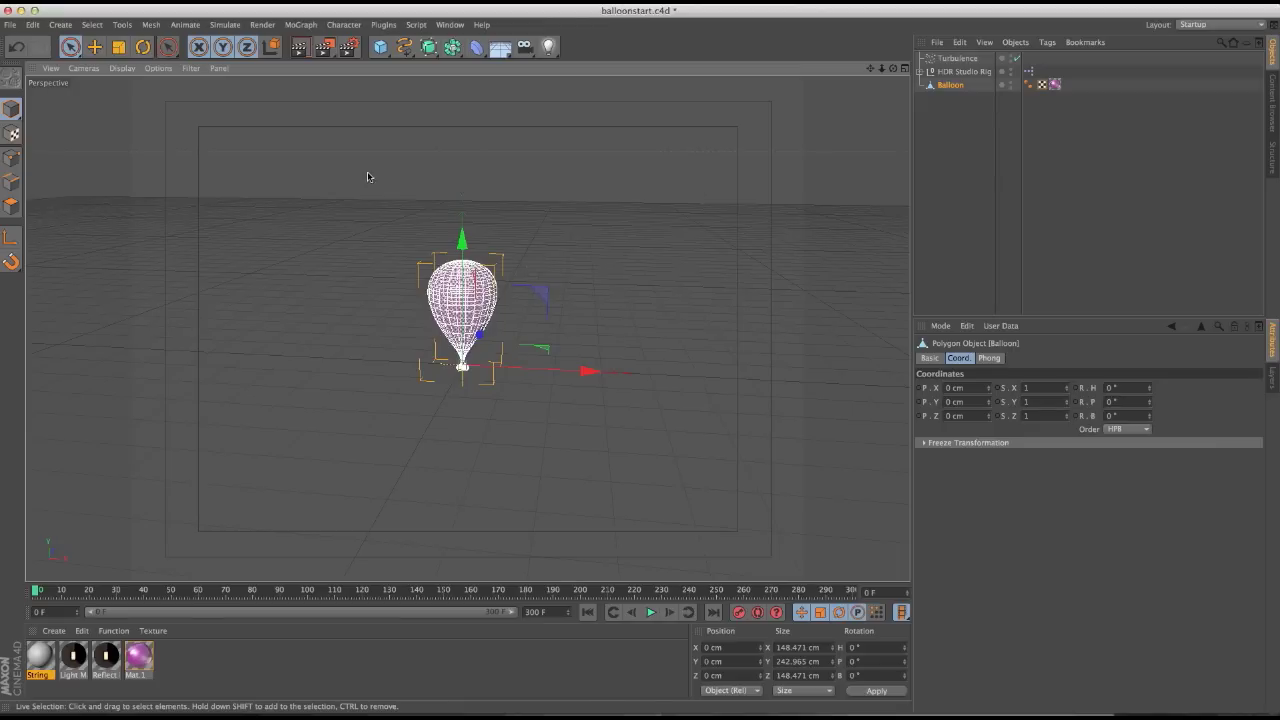
Undo the Balloon's reordering, repositioning and tag removal, and the deletion of the four balloon groups
{"action": "left_click", "coordinate": [441, 25]}
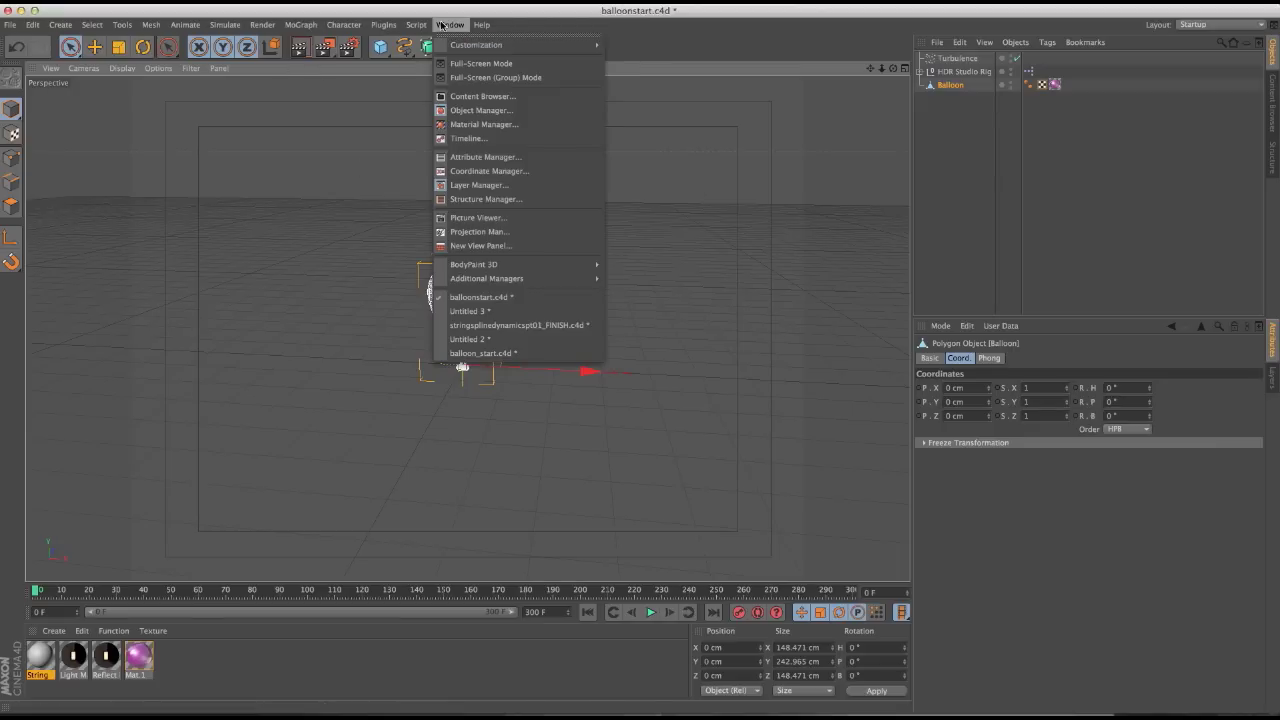
{"action": "left_click", "coordinate": [43, 138]}
{"action": "left_click", "coordinate": [228, 159]}
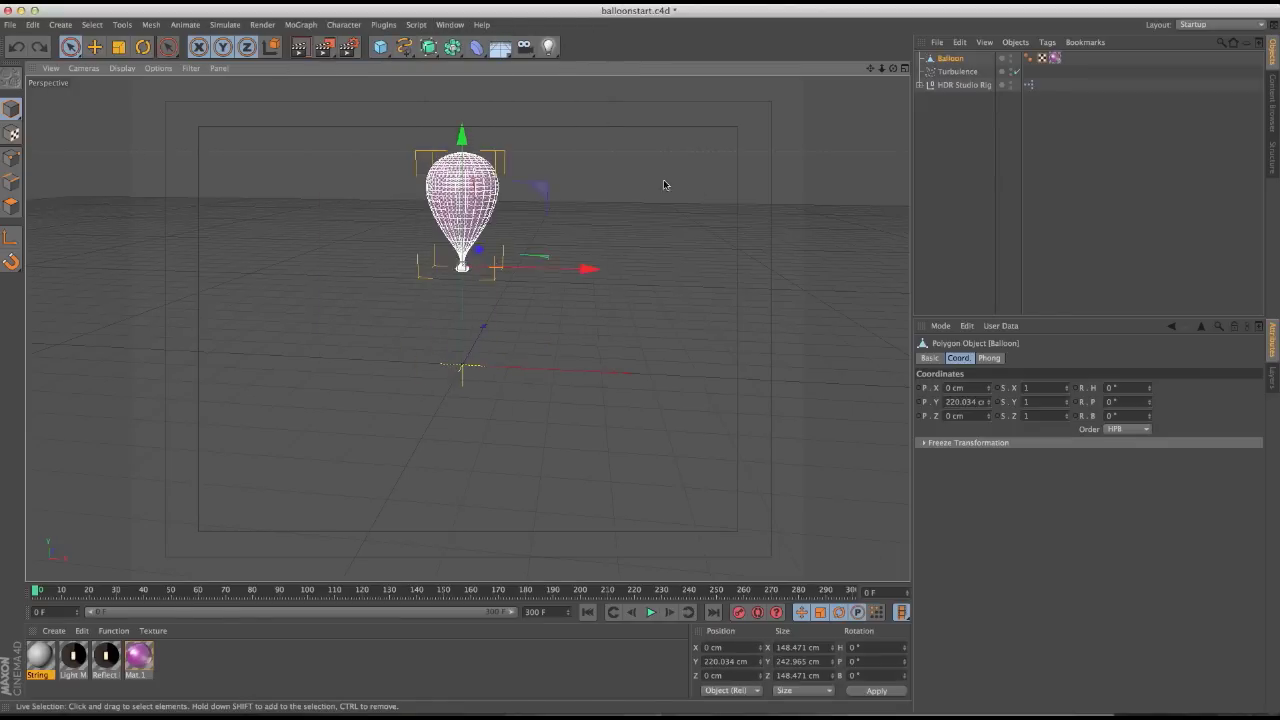
{"action": "left_click", "coordinate": [716, 190]}
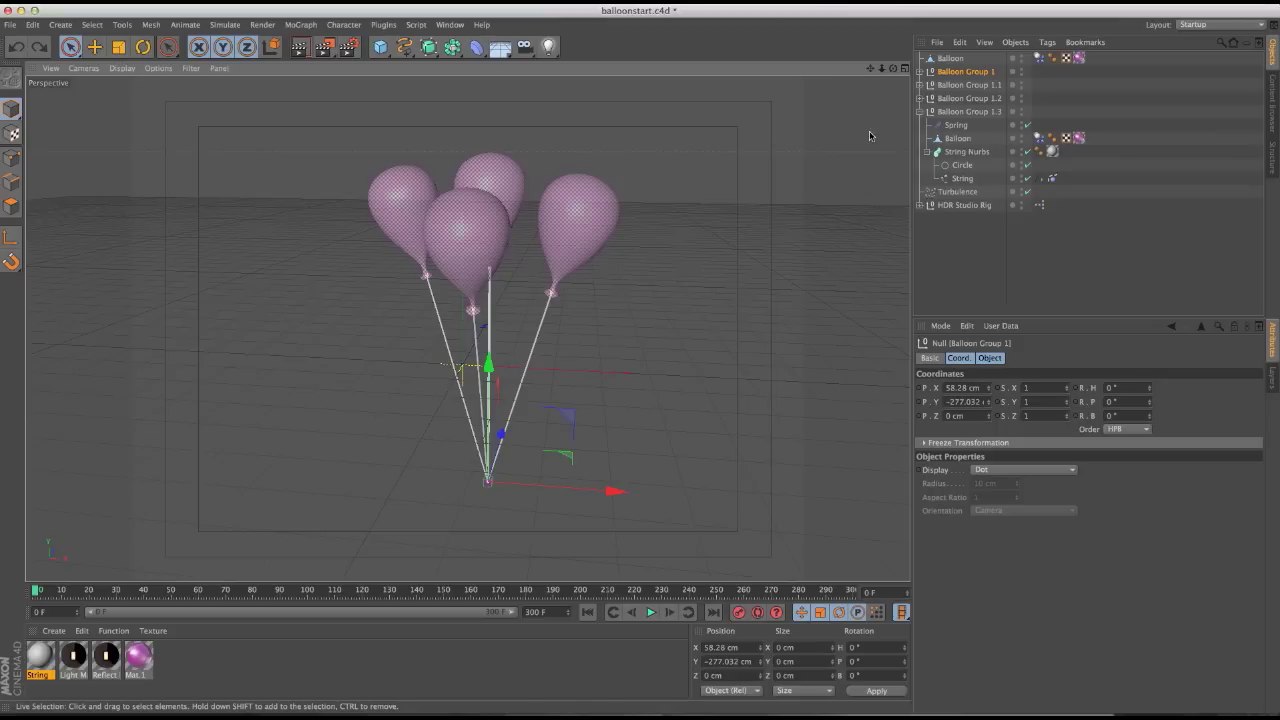
Delete Balloon Group 1.1, Balloon Group 1.2 and Balloon Group 1.3
{"action": "left_click", "coordinate": [962, 85]}
{"action": "left_click", "coordinate": [957, 112], "text": "shift"}
{"action": "key", "text": "Delete"}
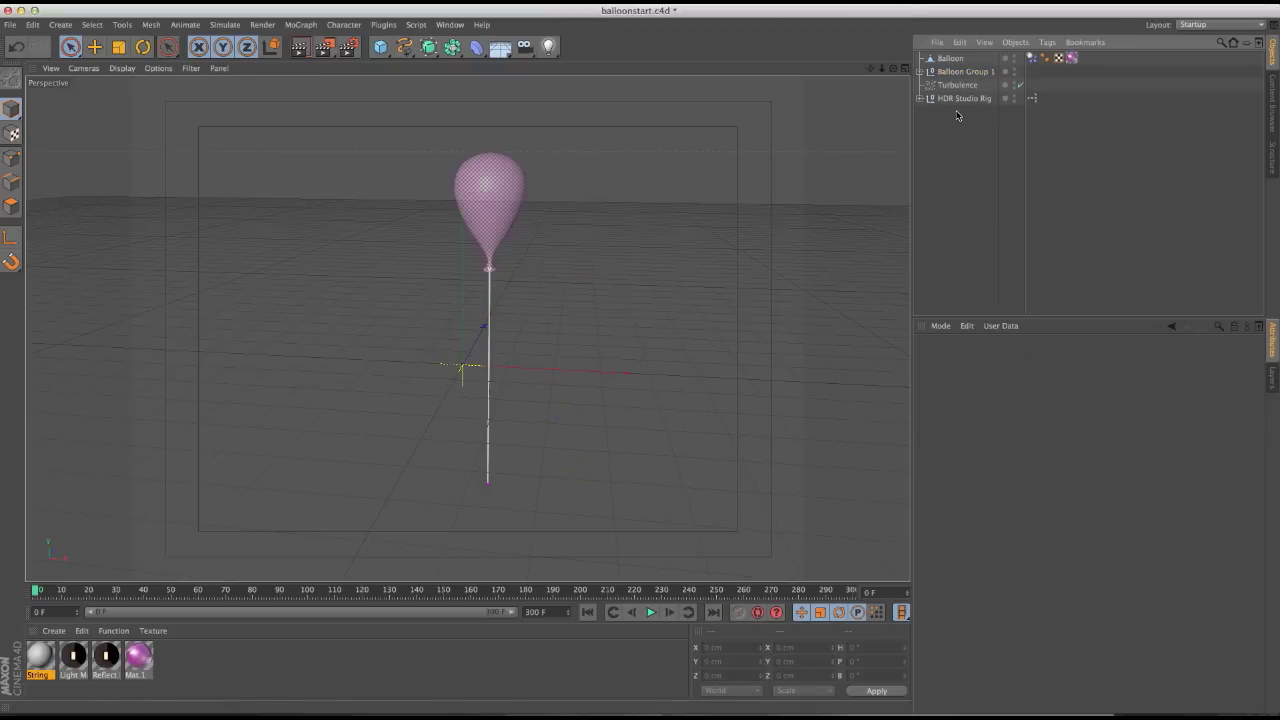
Delete the Constraint and Spline Dynamics tags of the String spline and the Spring object in Balloon Group 1
{"action": "left_click", "coordinate": [919, 71]}
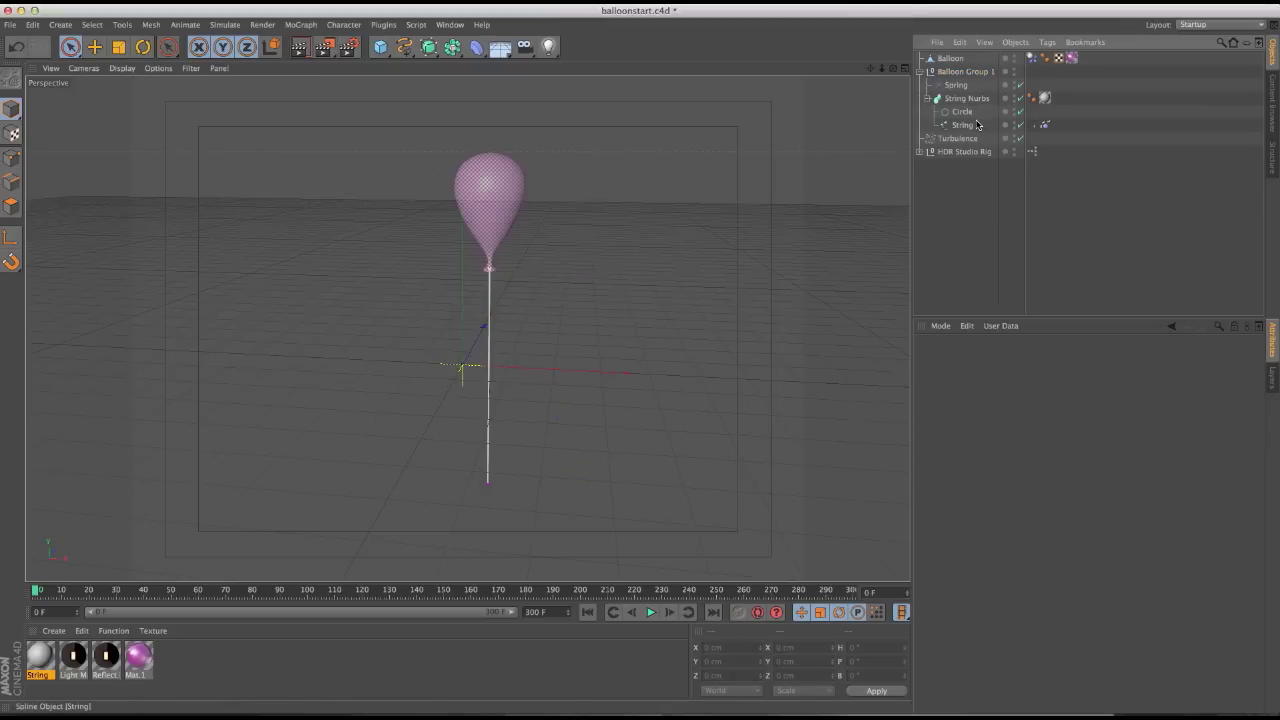
{"action": "left_click", "coordinate": [1035, 126]}
{"action": "key", "text": "Delete"}
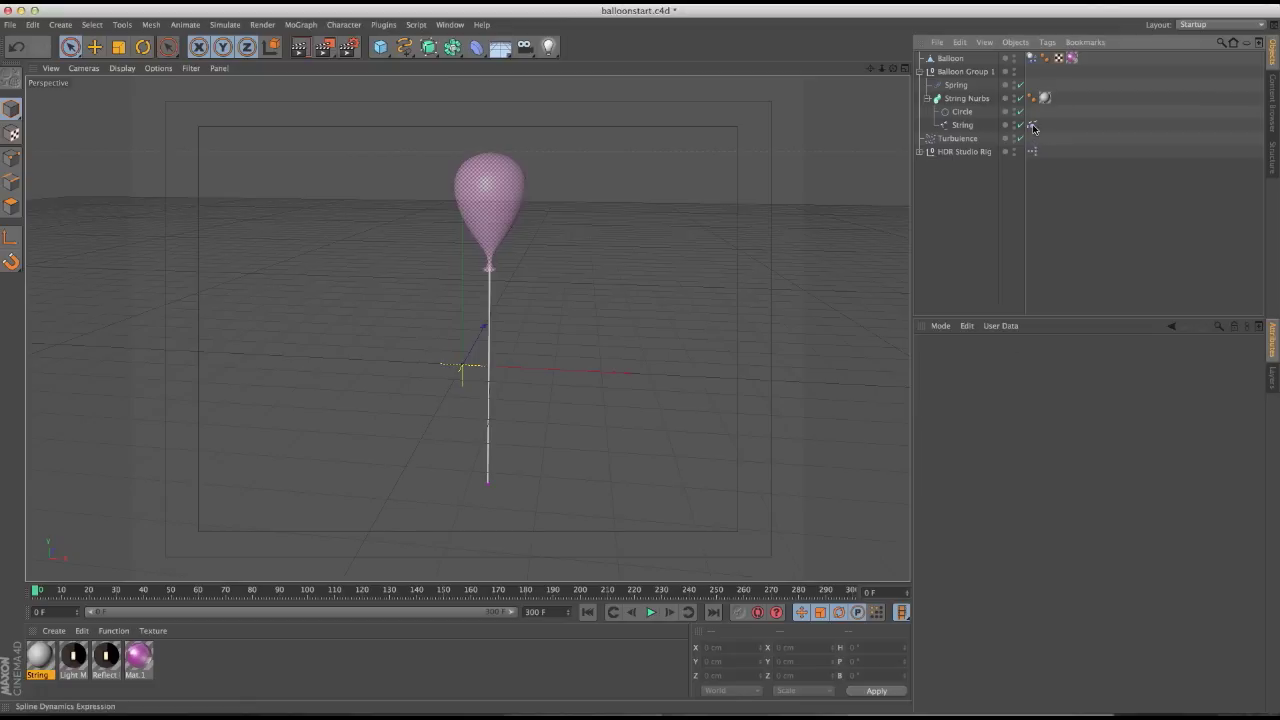
{"action": "left_click", "coordinate": [1033, 126]}
{"action": "key", "text": "Delete"}
{"action": "left_click", "coordinate": [960, 86]}
{"action": "key", "text": "Delete"}
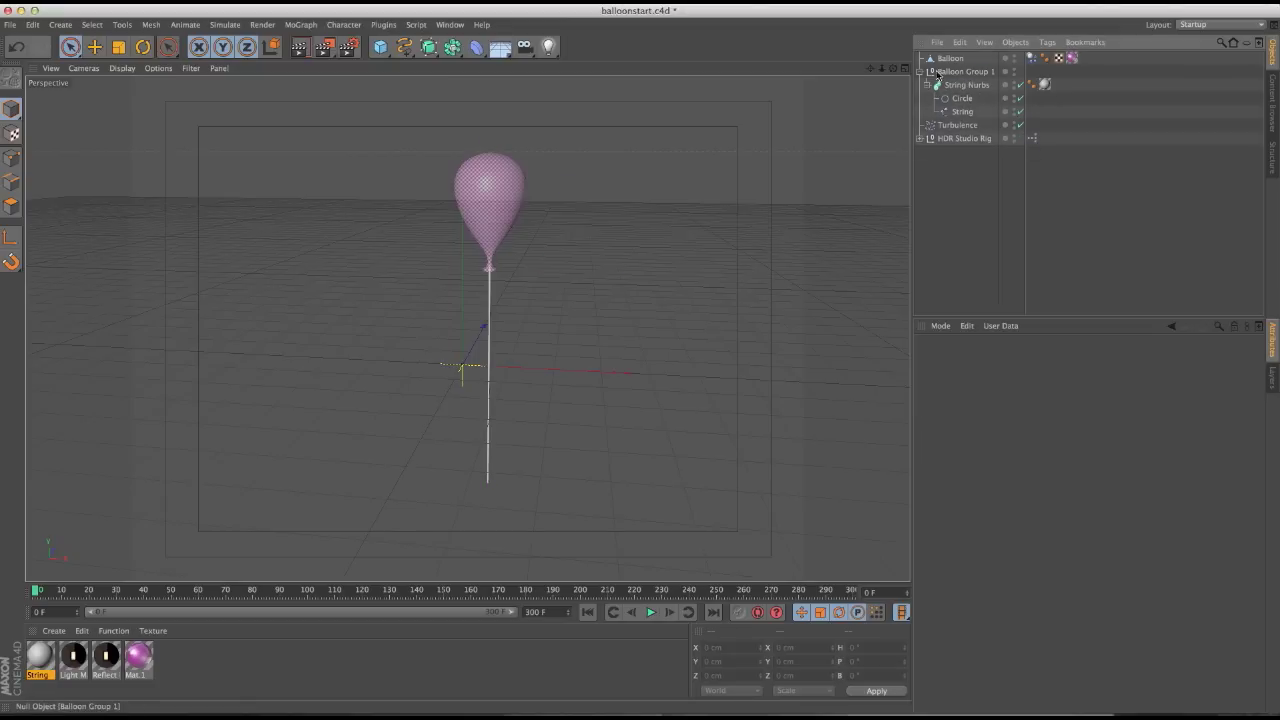
Move the Balloon and String Nurbs out of Balloon Group 1 to the end of the hierarchy, and delete the group and Turbulence
{"action": "left_click_drag", "start_coordinate": [947, 68], "coordinate": [947, 77]}
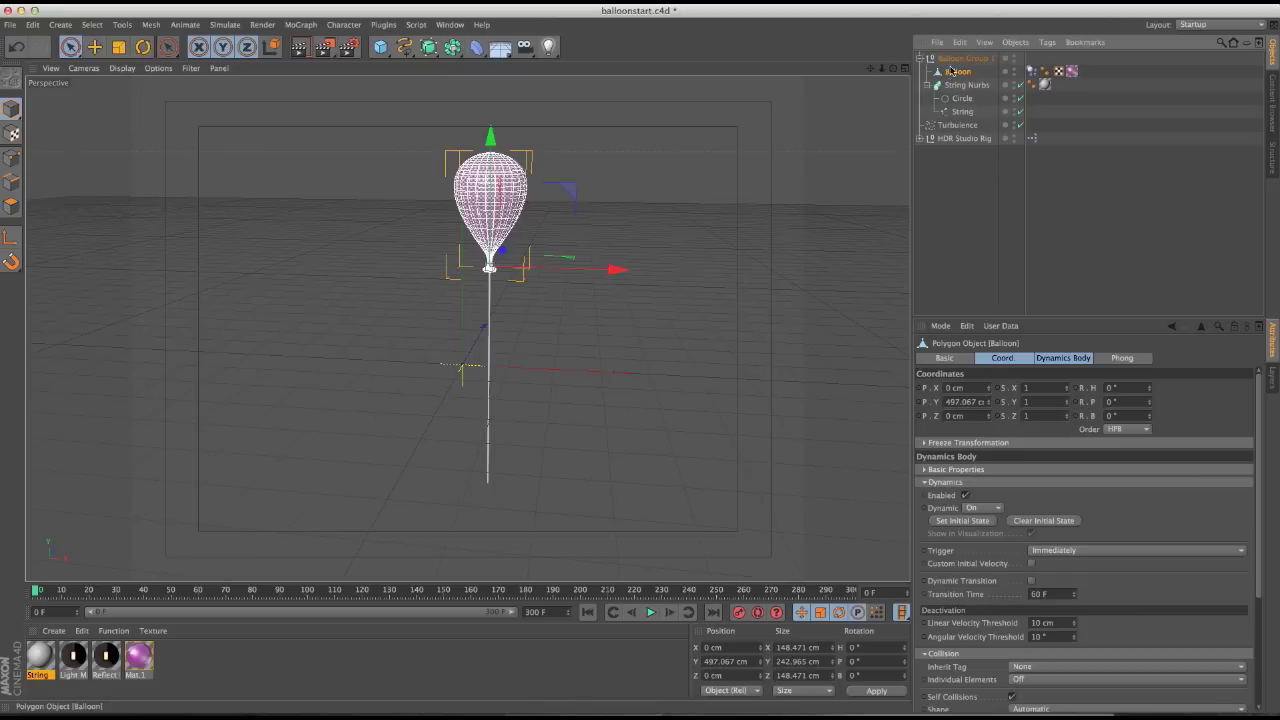
{"action": "left_click", "coordinate": [959, 112], "text": "shift"}
{"action": "left_click_drag", "start_coordinate": [957, 76], "coordinate": [944, 234]}
{"action": "left_click", "coordinate": [967, 59]}
{"action": "key", "text": "Delete"}
{"action": "left_click", "coordinate": [962, 60]}
{"action": "key", "text": "Delete"}
{"action": "left_click_drag", "start_coordinate": [730, 230], "coordinate": [577, 266], "text": "alt"}
Set the X and Y position of both the Balloon and String Nurbs to 0 cm
{"action": "left_click", "coordinate": [955, 72]}
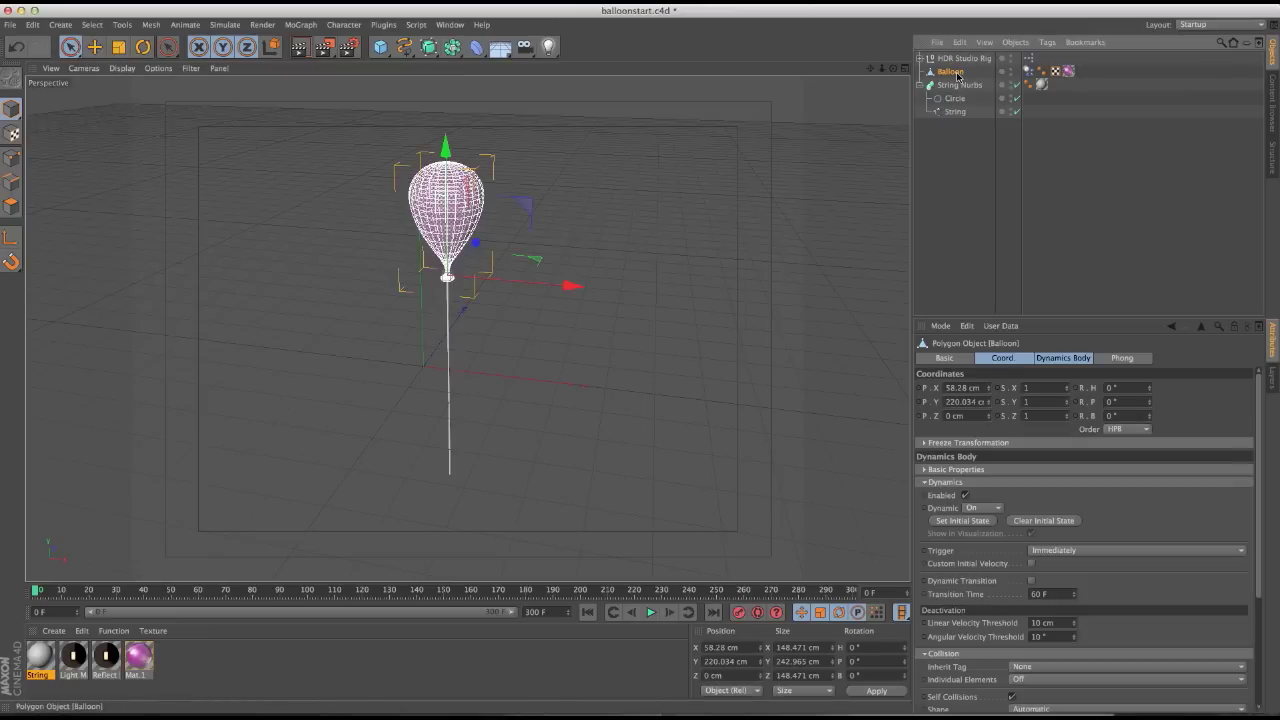
{"action": "left_click", "coordinate": [950, 86], "text": "shift"}
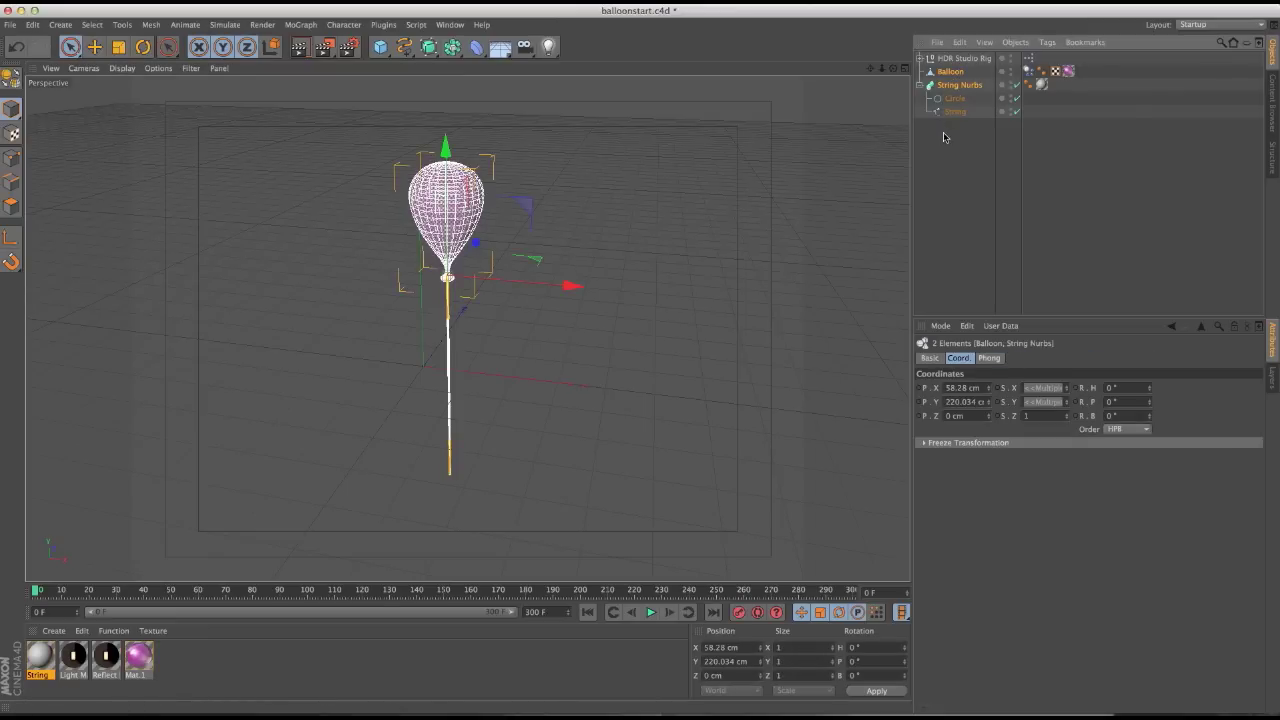
{"action": "double_click", "coordinate": [967, 390]}
{"action": "type", "text": "0"}
{"action": "key", "text": "Tab"}
{"action": "type", "text": "0"}
{"action": "key", "text": "Return"}
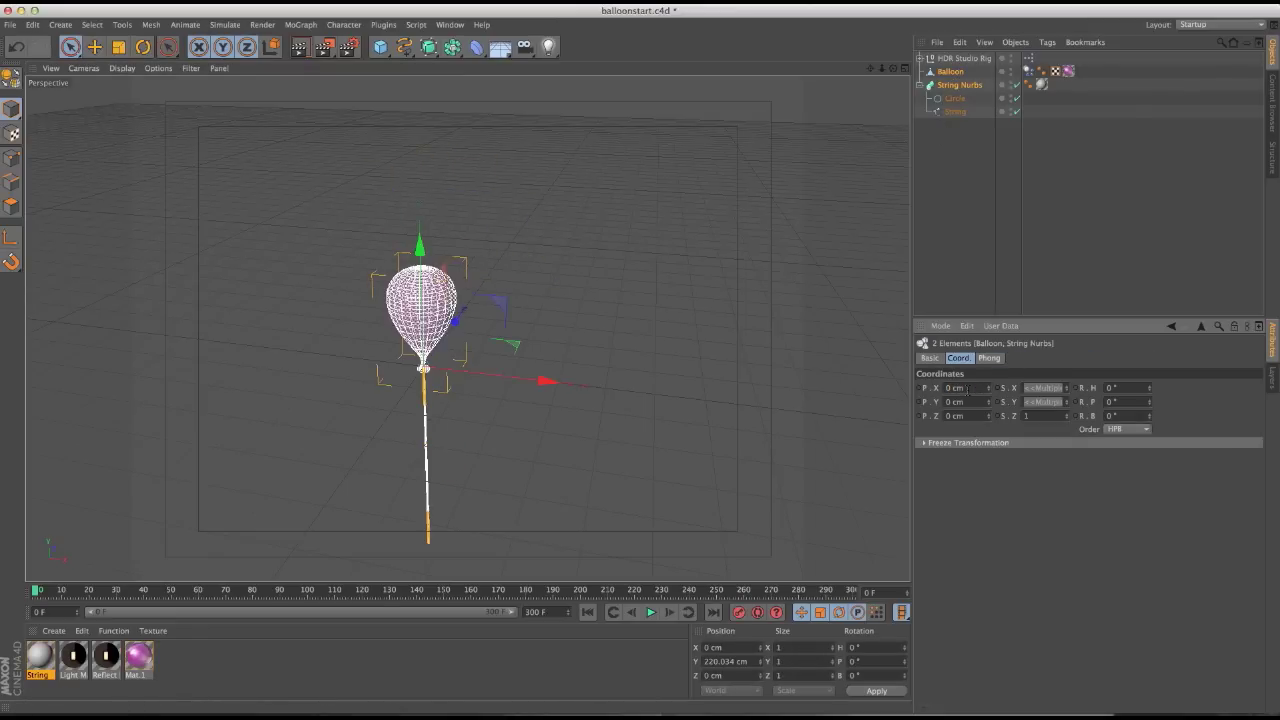
{"action": "left_click", "coordinate": [1030, 226]}
Show the Mass settings of the Balloon's Dynamics Body tag
{"action": "left_click_drag", "start_coordinate": [490, 370], "coordinate": [471, 346], "text": "alt"}
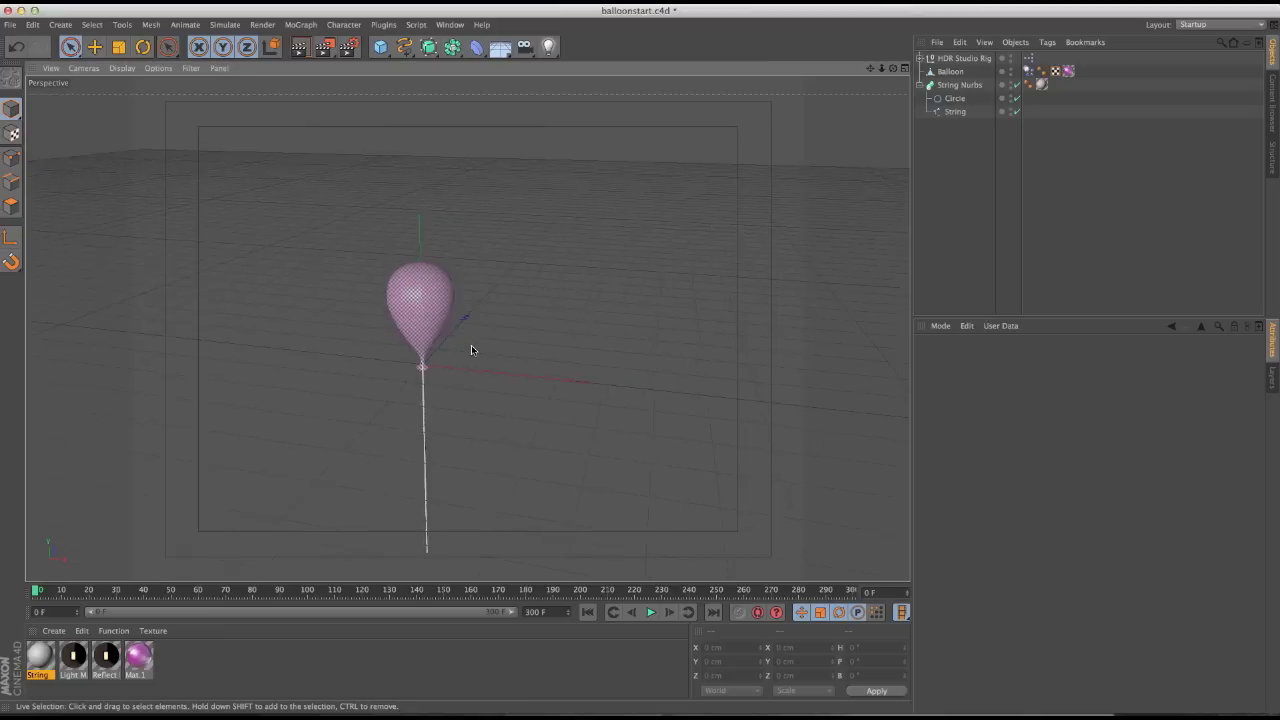
{"action": "middle_click_drag", "start_coordinate": [471, 346], "coordinate": [507, 262], "text": "alt"}
{"action": "left_click_drag", "start_coordinate": [507, 259], "coordinate": [545, 290], "text": "alt"}
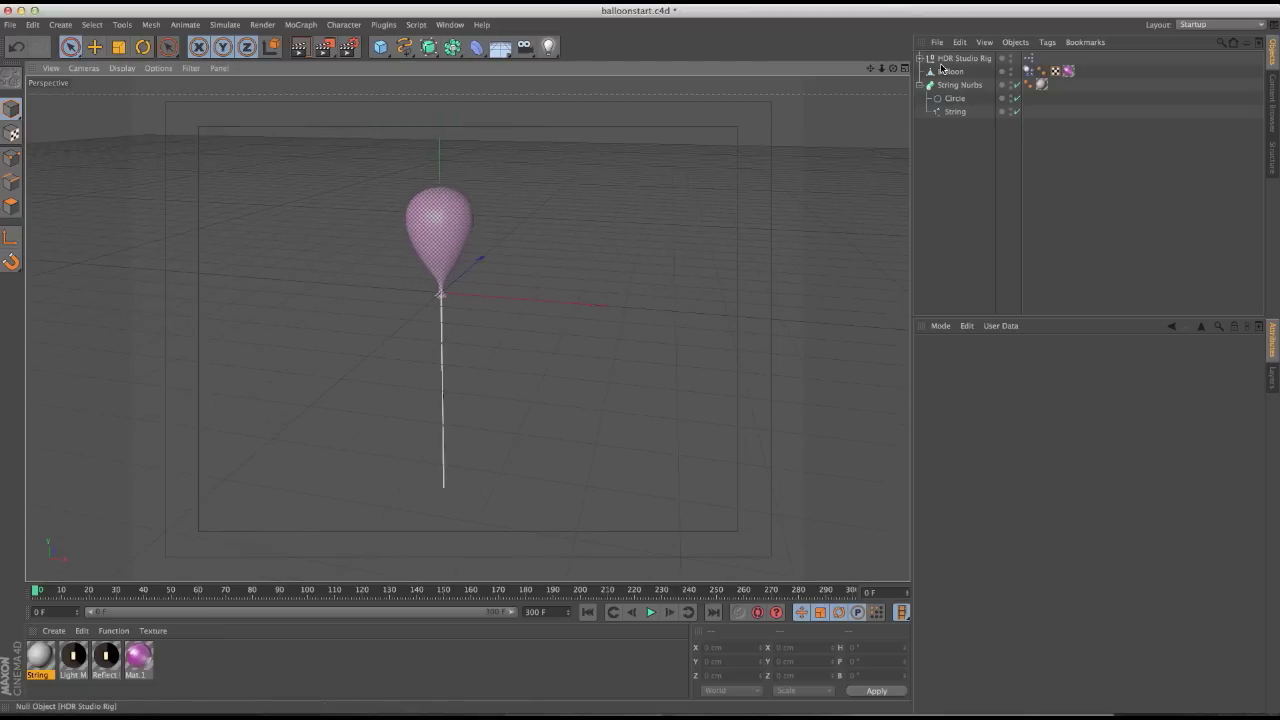
{"action": "left_click", "coordinate": [943, 71]}
{"action": "left_click", "coordinate": [1029, 71]}
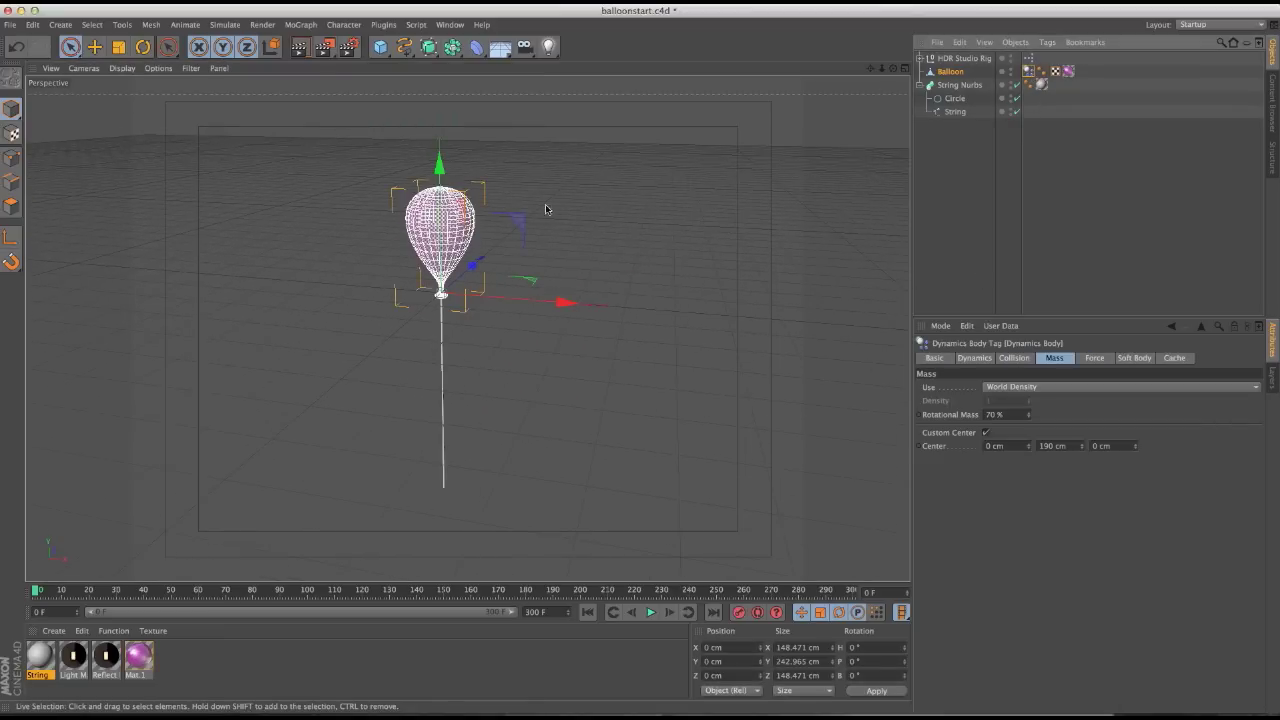
Add a Spline Dynamics tag to the String spline
{"action": "right_click", "coordinate": [955, 111]}
{"action": "mouse_move", "coordinate": [997, 122]}
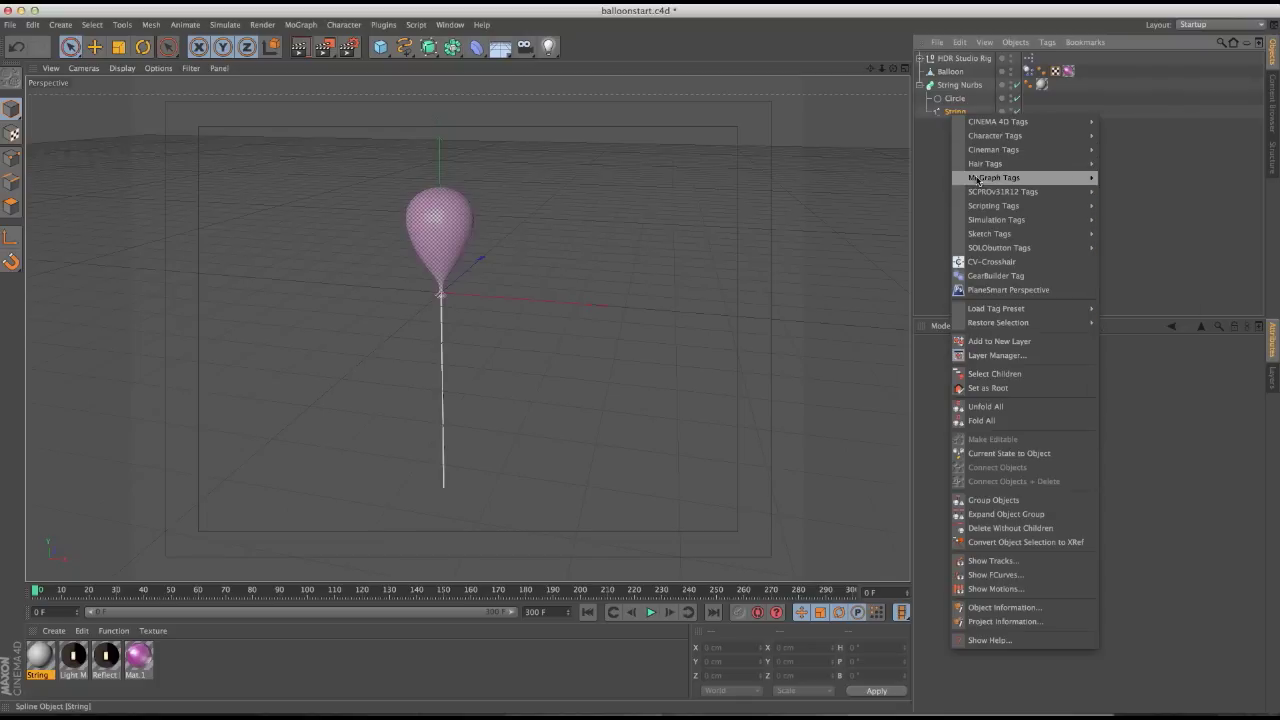
{"action": "mouse_move", "coordinate": [990, 163]}
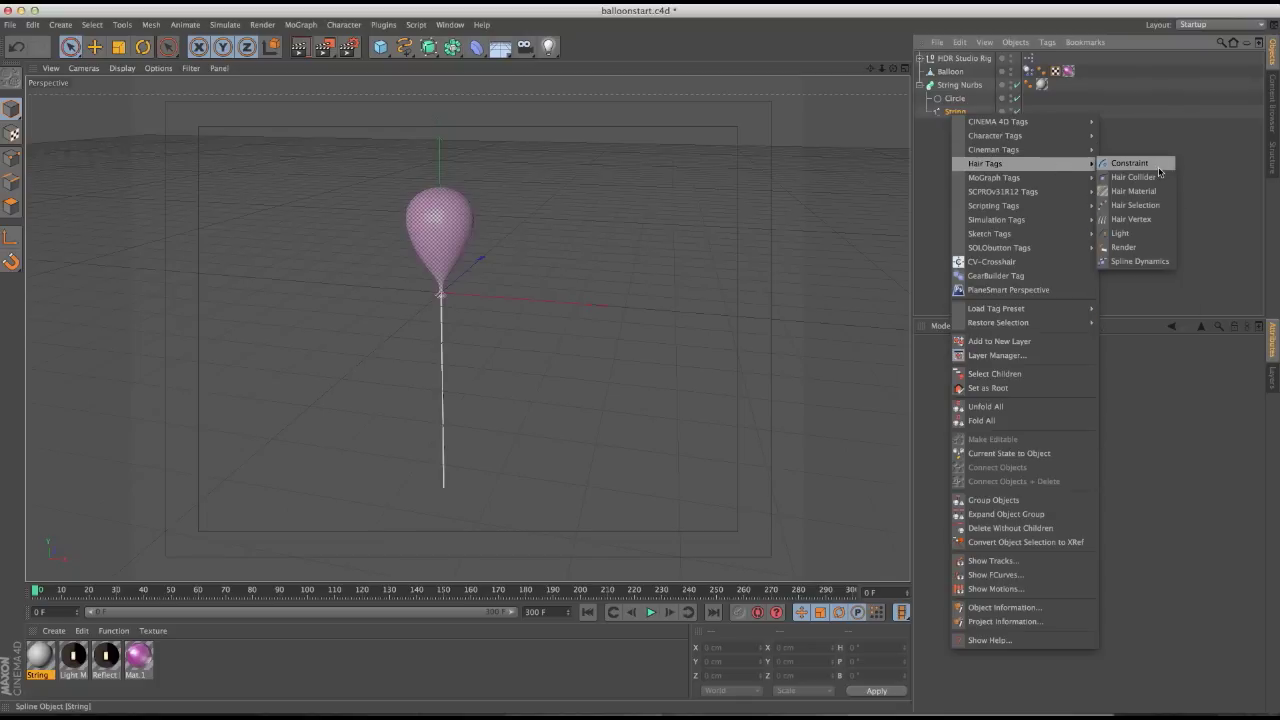
{"action": "left_click", "coordinate": [1145, 261]}
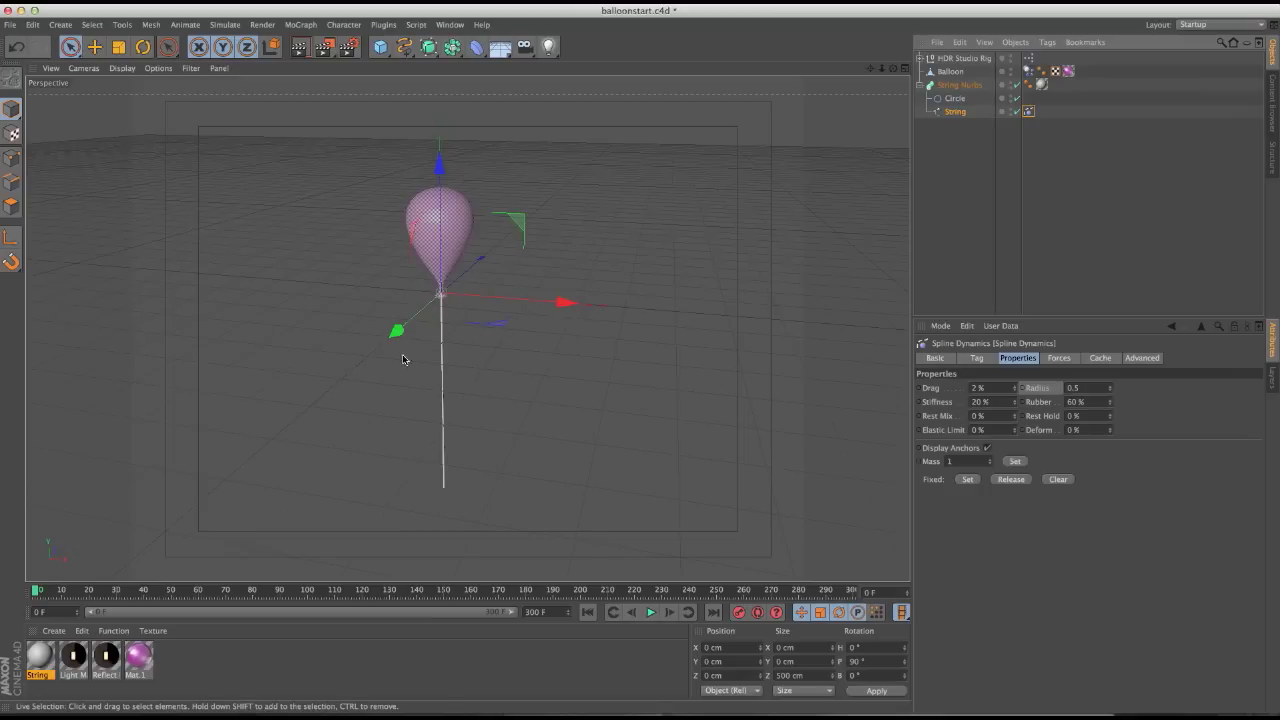
Fix the top point of the String spline, where it meets the balloon's neck, in its Spline Dynamics tag
{"action": "left_click", "coordinate": [11, 157]}
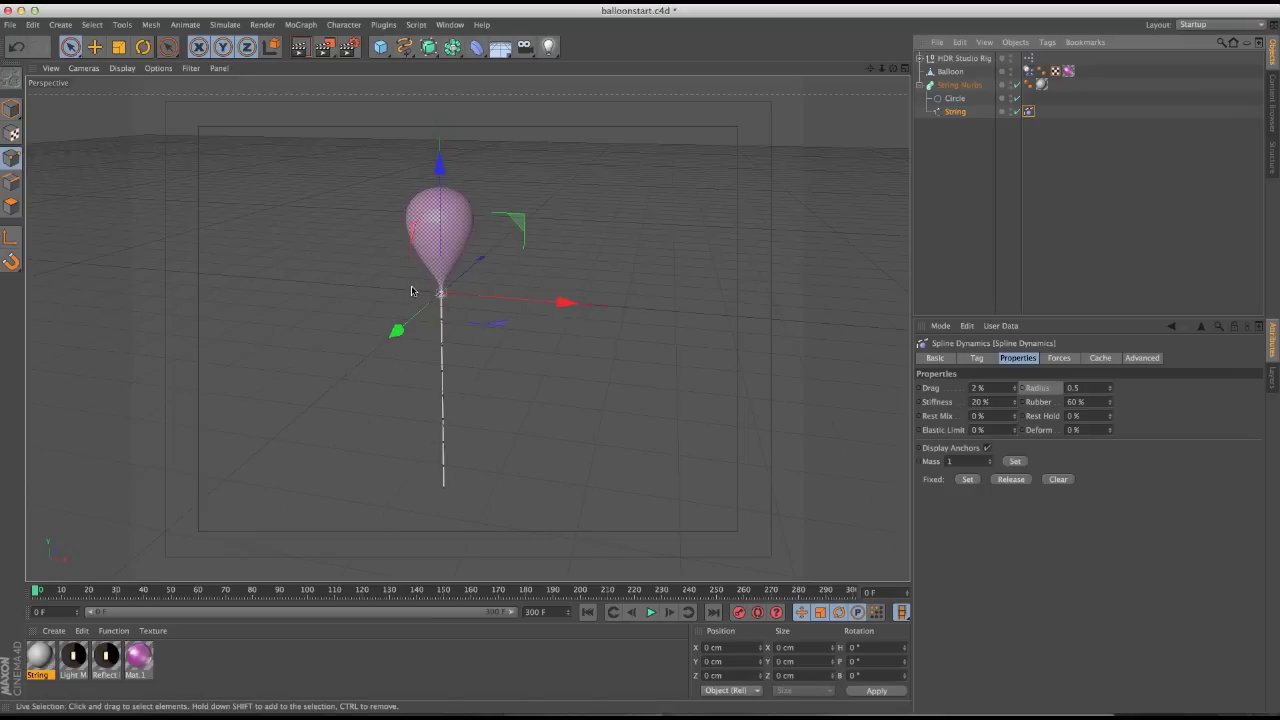
{"action": "left_click", "coordinate": [212, 278]}
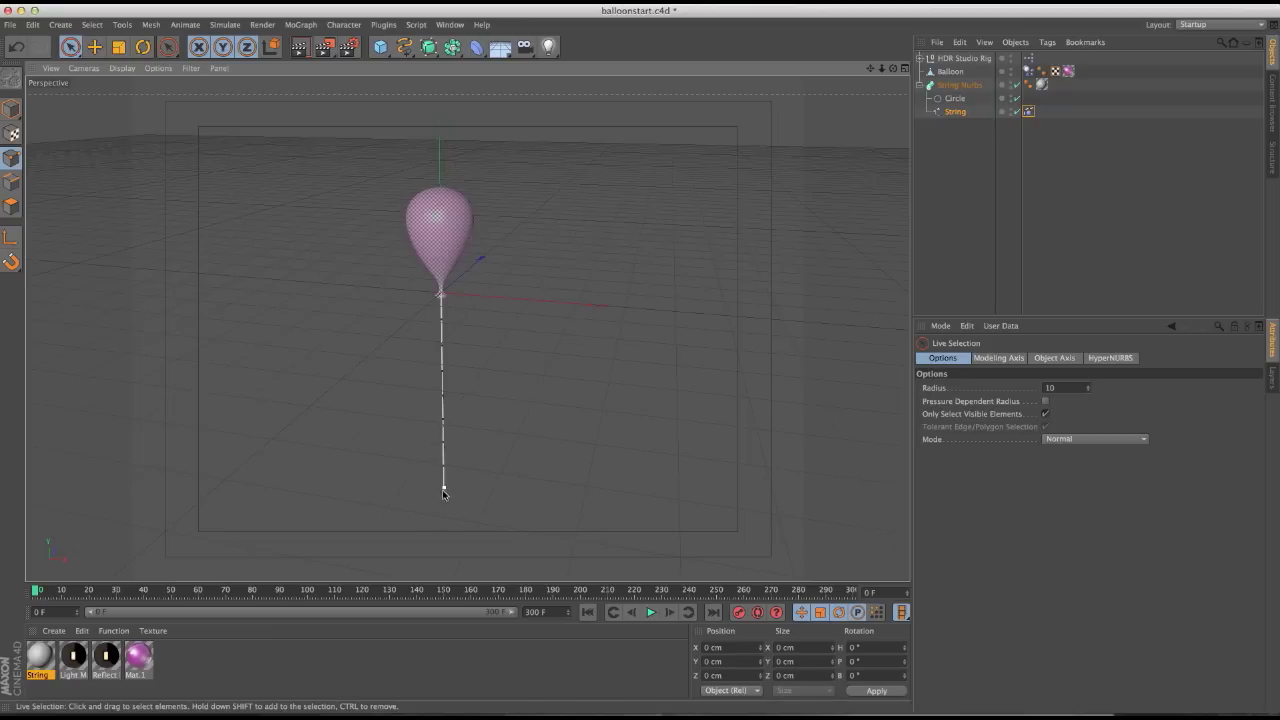
{"action": "left_click", "coordinate": [440, 295]}
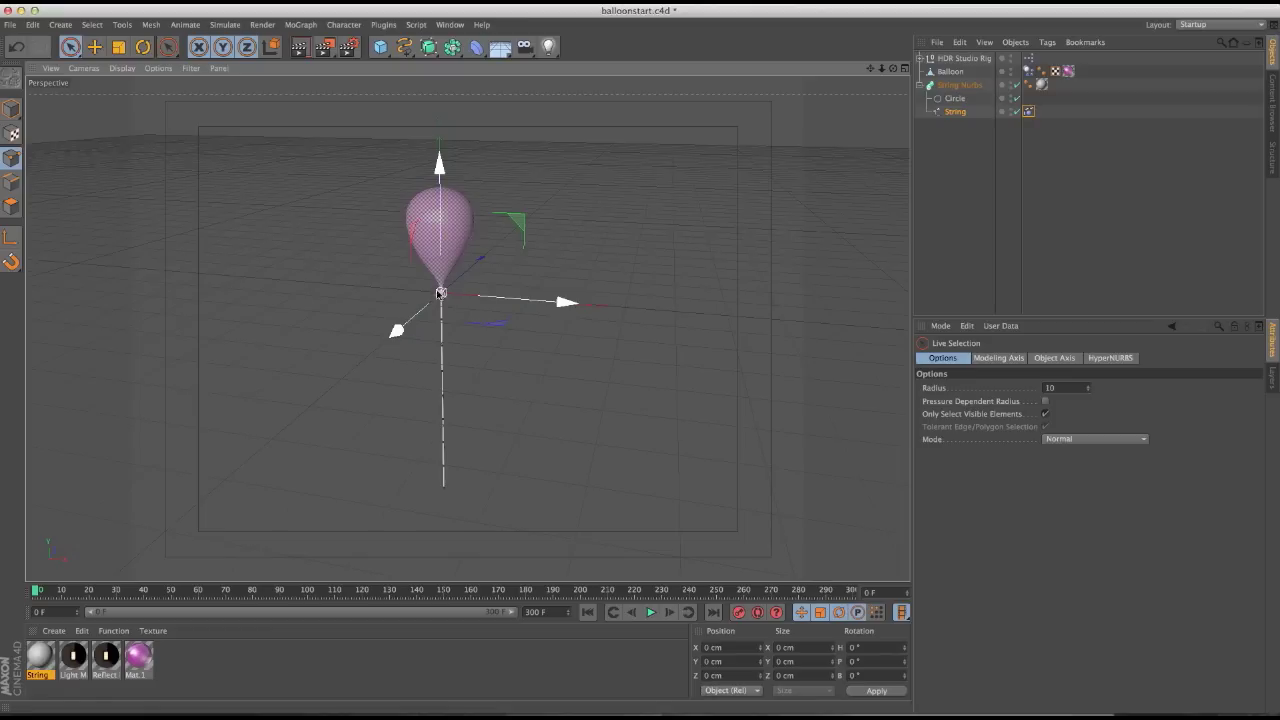
{"action": "left_click", "coordinate": [1029, 112]}
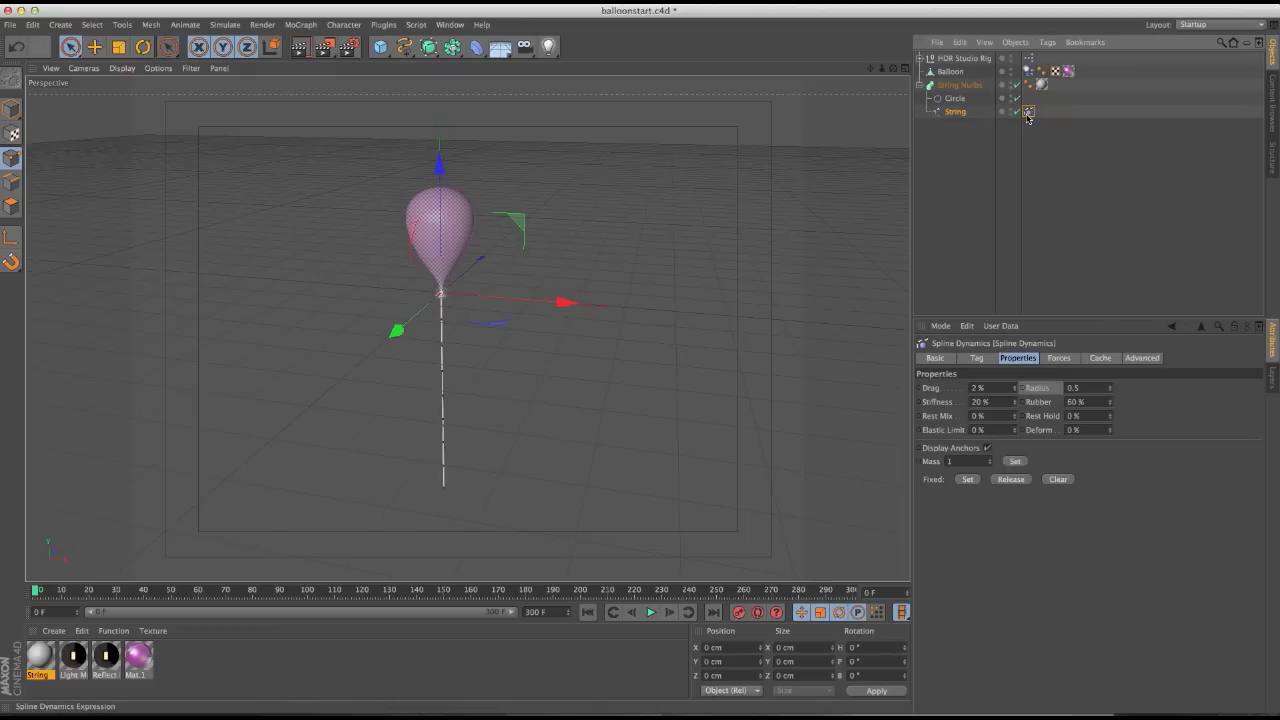
{"action": "left_click", "coordinate": [967, 480]}
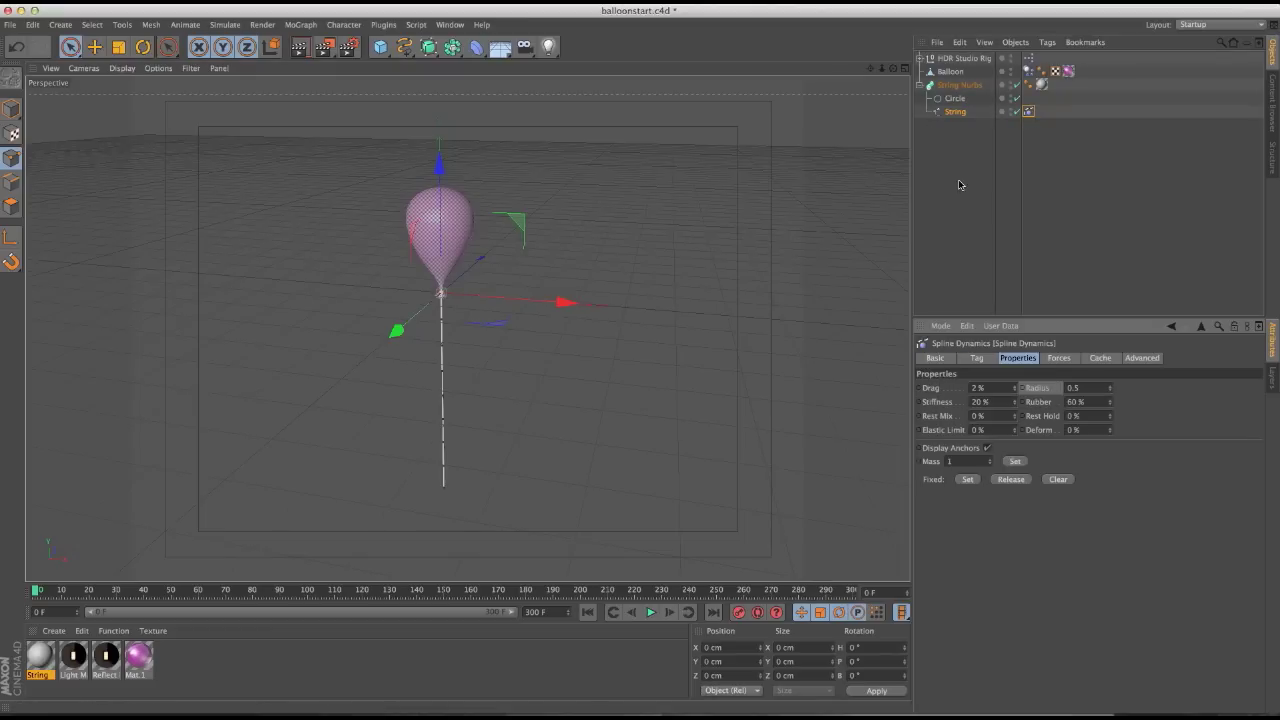
Make String Nurbs a child of Balloon, and return to Model mode with the Balloon selected
{"action": "left_click", "coordinate": [978, 209]}
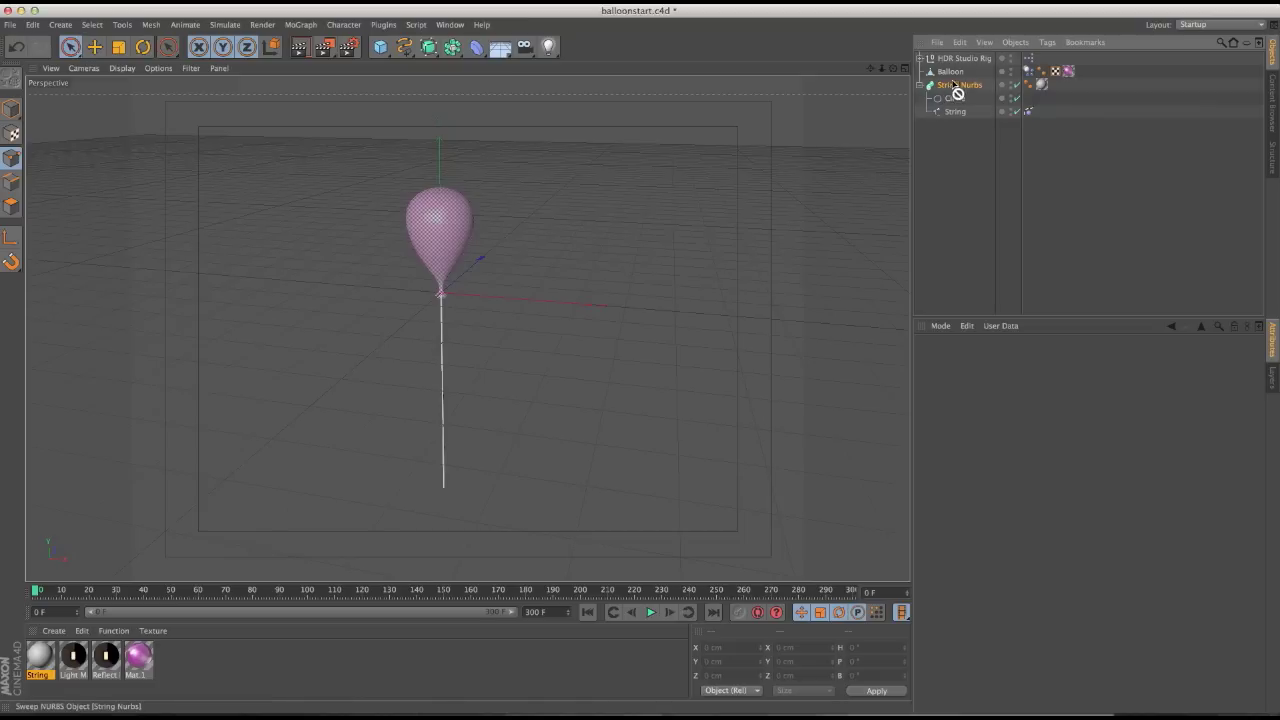
{"action": "left_click_drag", "start_coordinate": [953, 75], "coordinate": [951, 74]}
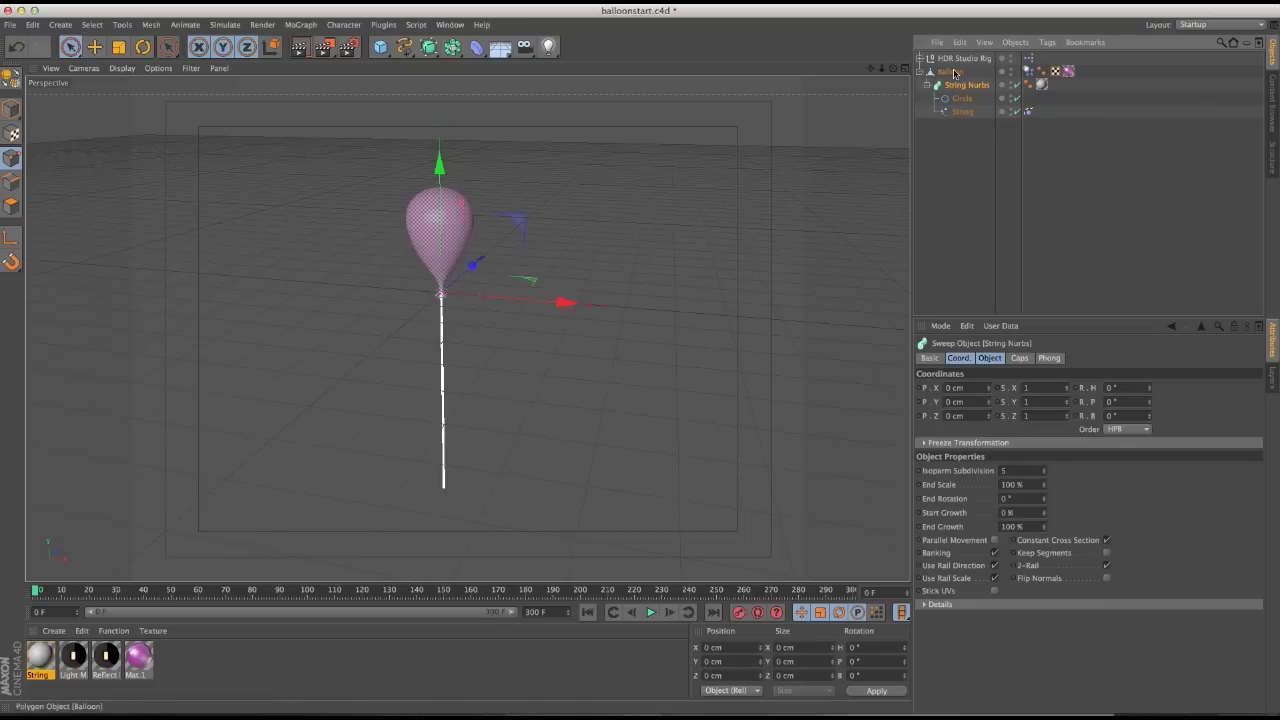
{"action": "left_click", "coordinate": [950, 72]}
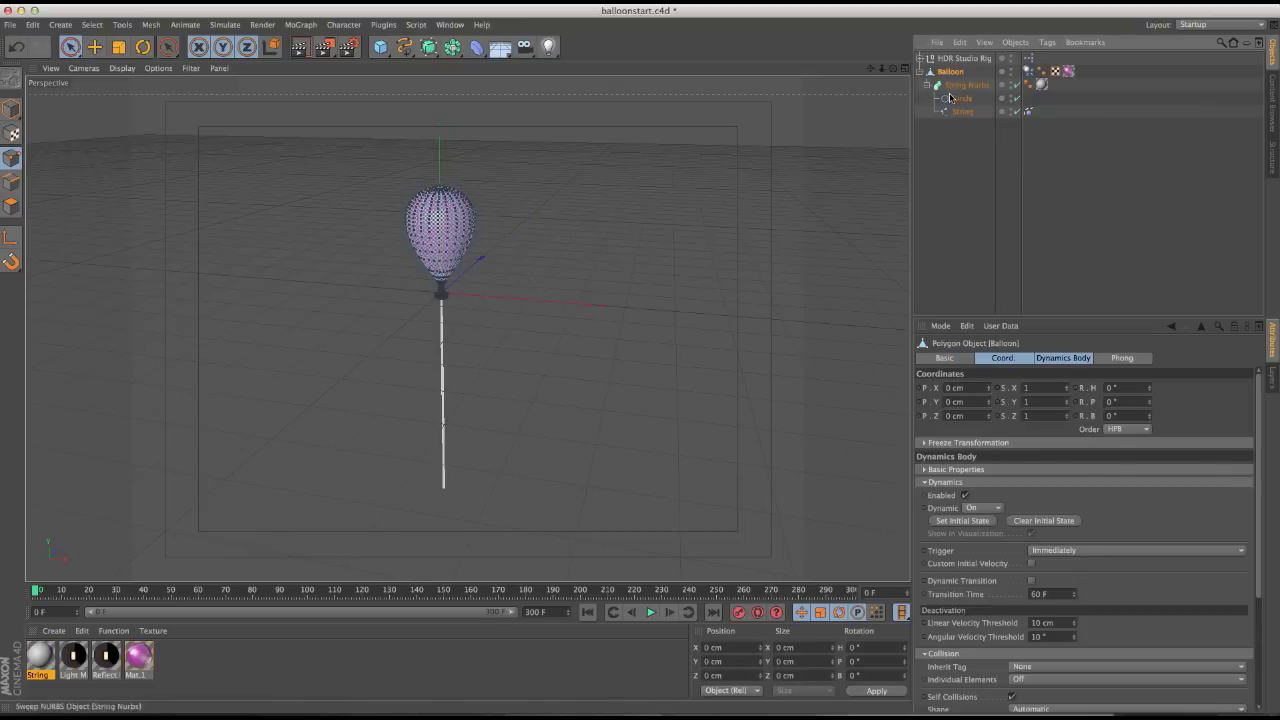
{"action": "left_click", "coordinate": [1028, 72]}
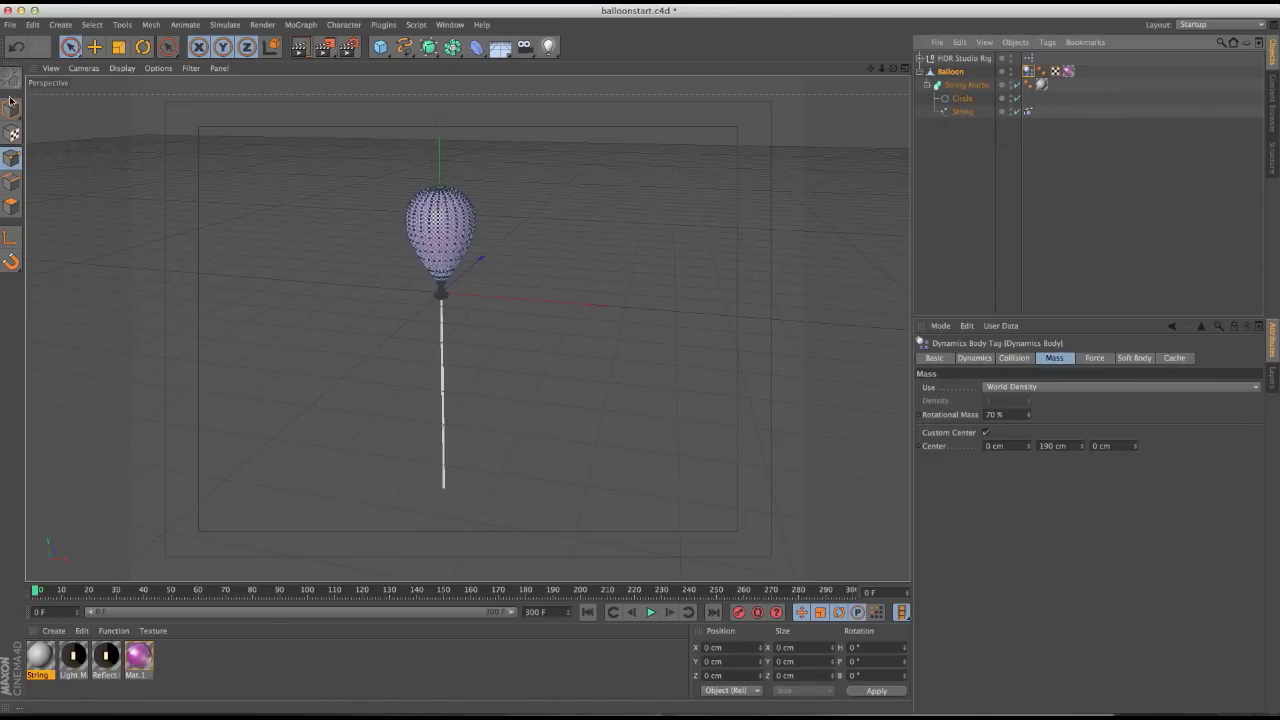
{"action": "left_click", "coordinate": [436, 272]}
{"action": "left_click", "coordinate": [1028, 111]}
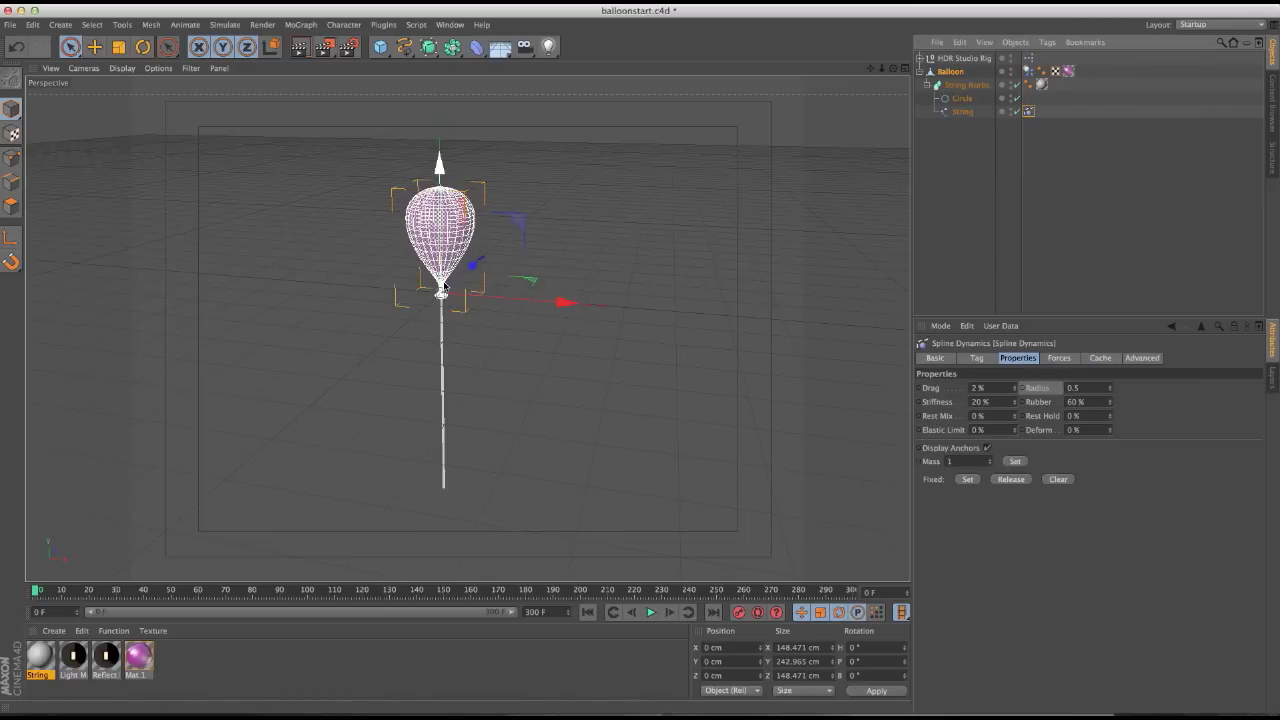
Play the simulation to check that the string follows the balloon, and rewind to the start
{"action": "left_click", "coordinate": [650, 613]}
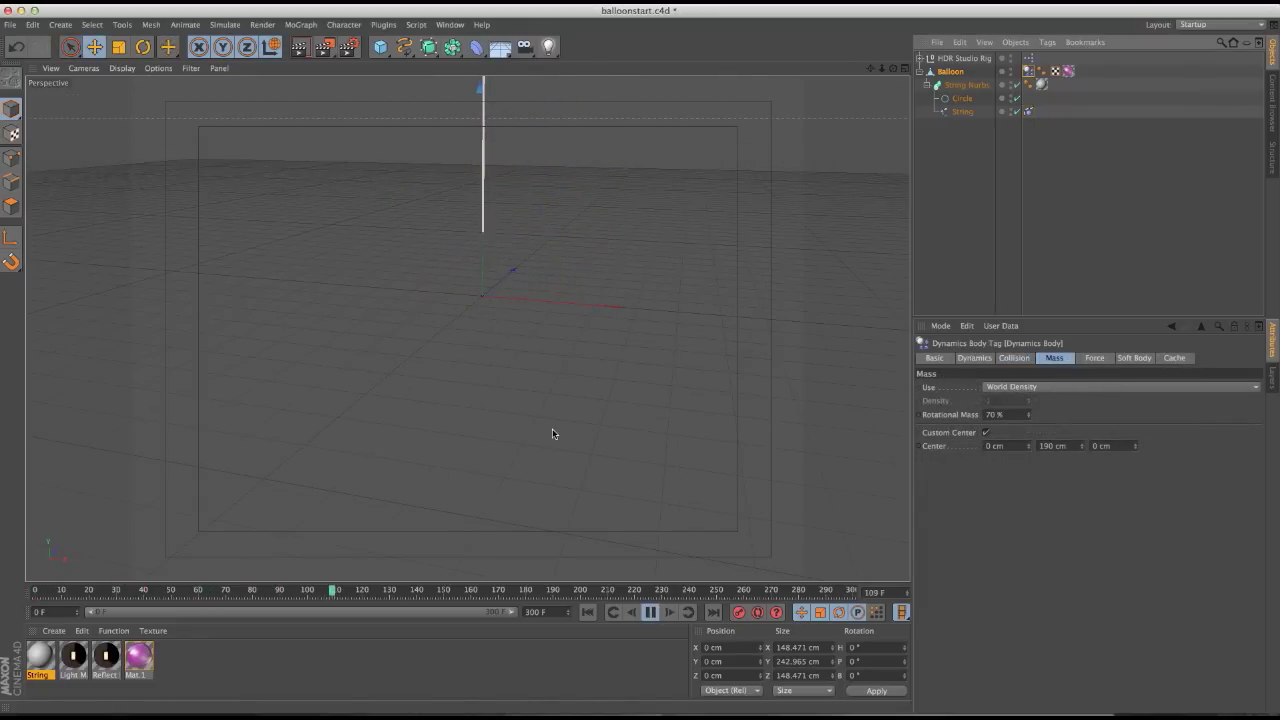
{"action": "left_click", "coordinate": [588, 612]}
{"action": "left_click", "coordinate": [651, 613]}
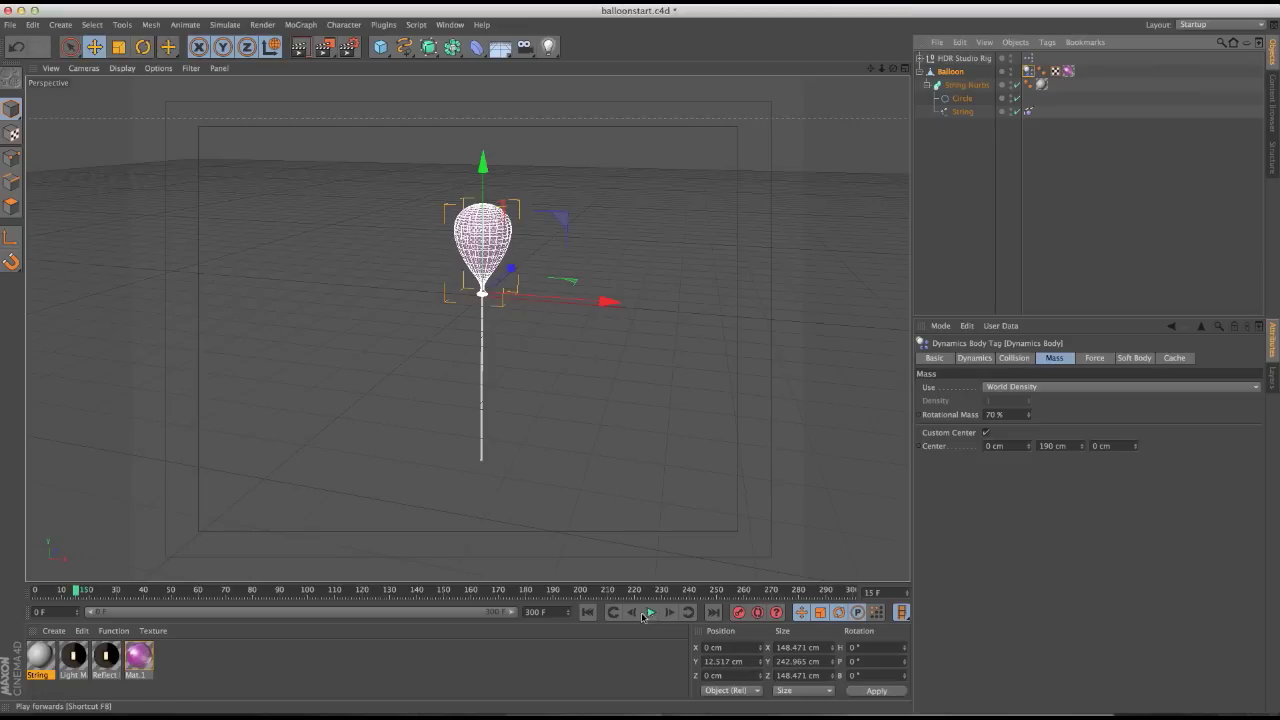
{"action": "left_click", "coordinate": [588, 614]}
Add a Turbulence object to the scene and set its Strength to 35 cm
{"action": "scroll", "coordinate": [534, 388], "scroll_direction": "down", "scroll_amount": 3}
{"action": "middle_click_drag", "start_coordinate": [534, 386], "coordinate": [500, 443], "text": "alt"}
{"action": "left_click", "coordinate": [493, 326]}
{"action": "left_click_drag", "start_coordinate": [493, 326], "coordinate": [528, 354], "text": "alt"}
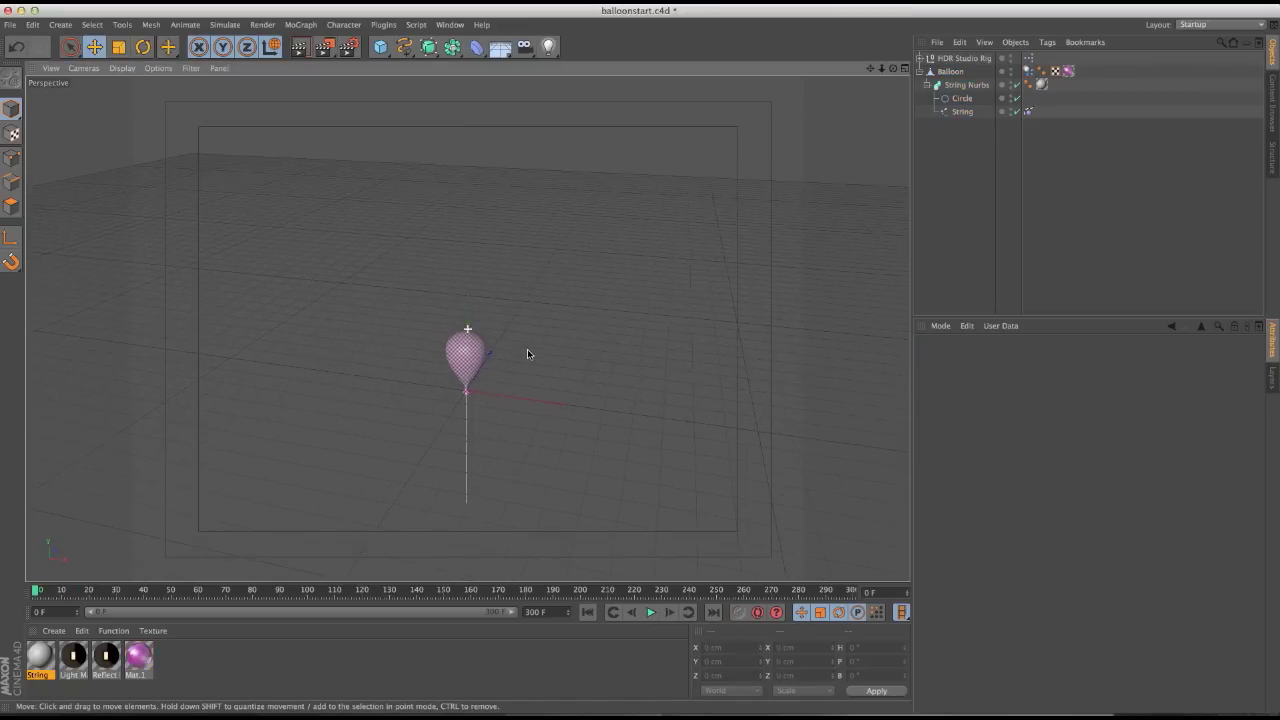
{"action": "left_click", "coordinate": [951, 71]}
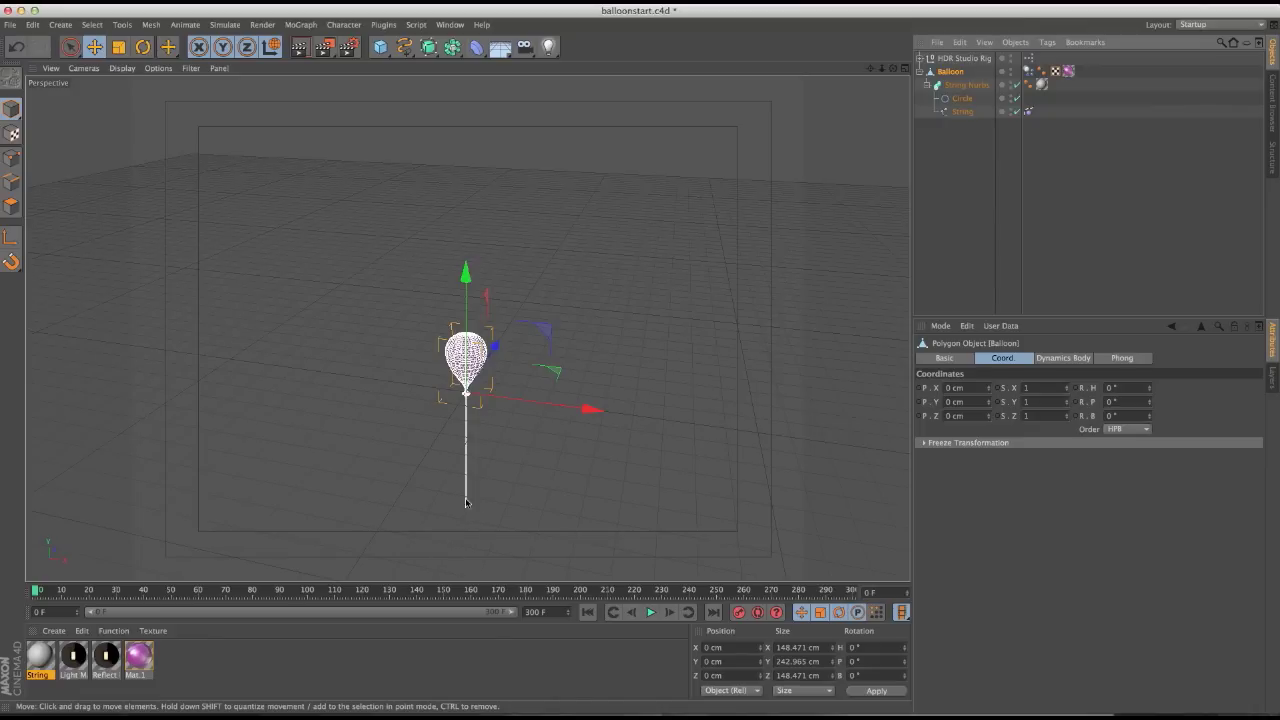
{"action": "left_click", "coordinate": [225, 24]}
{"action": "mouse_move", "coordinate": [245, 91]}
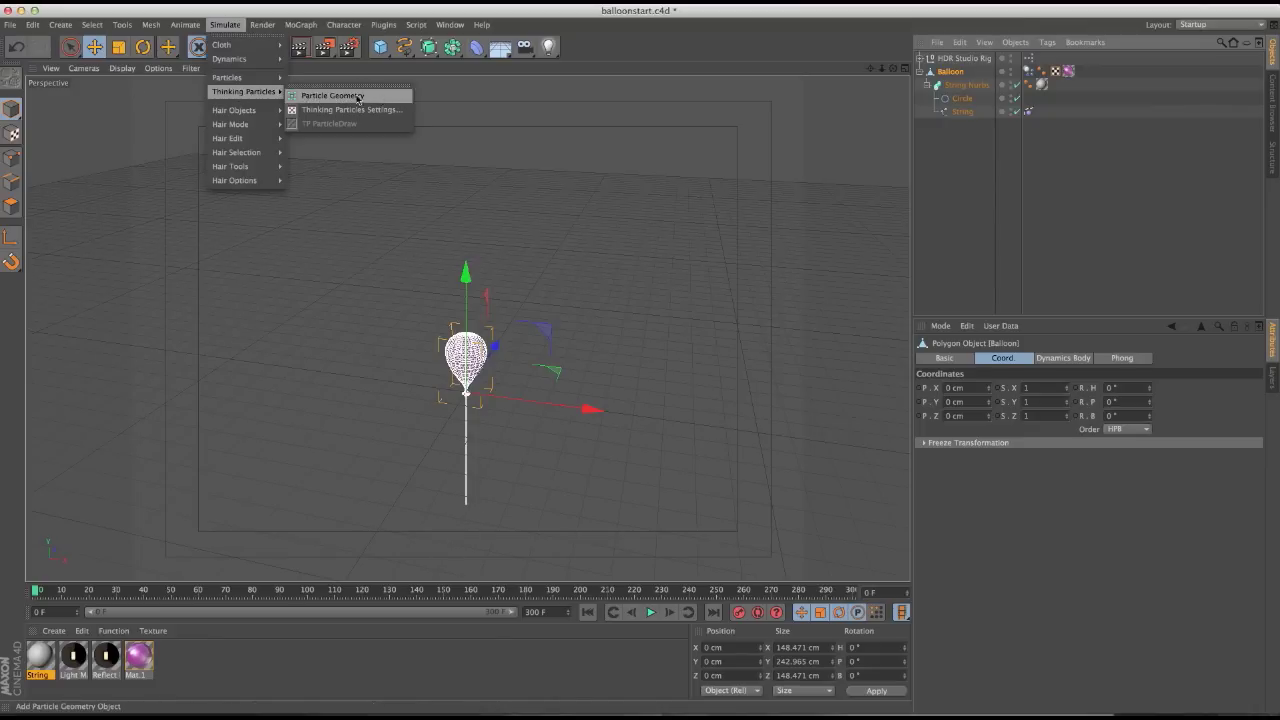
{"action": "left_click", "coordinate": [321, 184]}
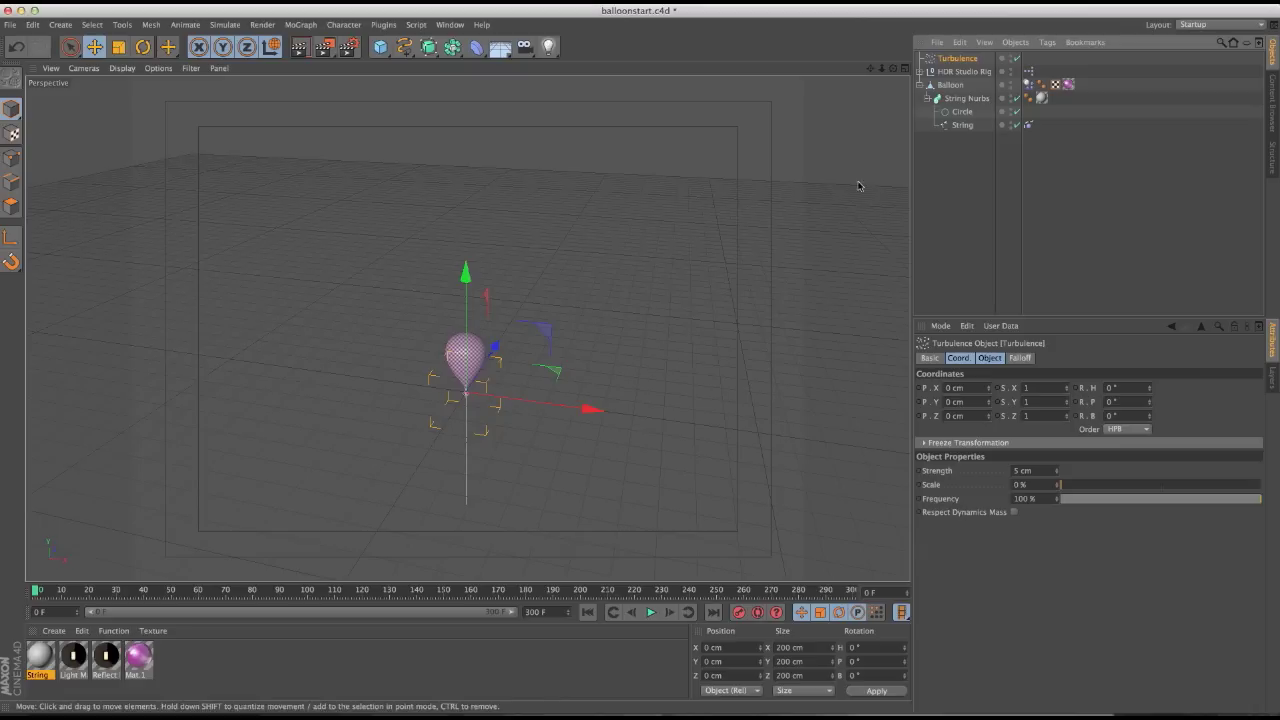
{"action": "left_click", "coordinate": [1040, 472]}
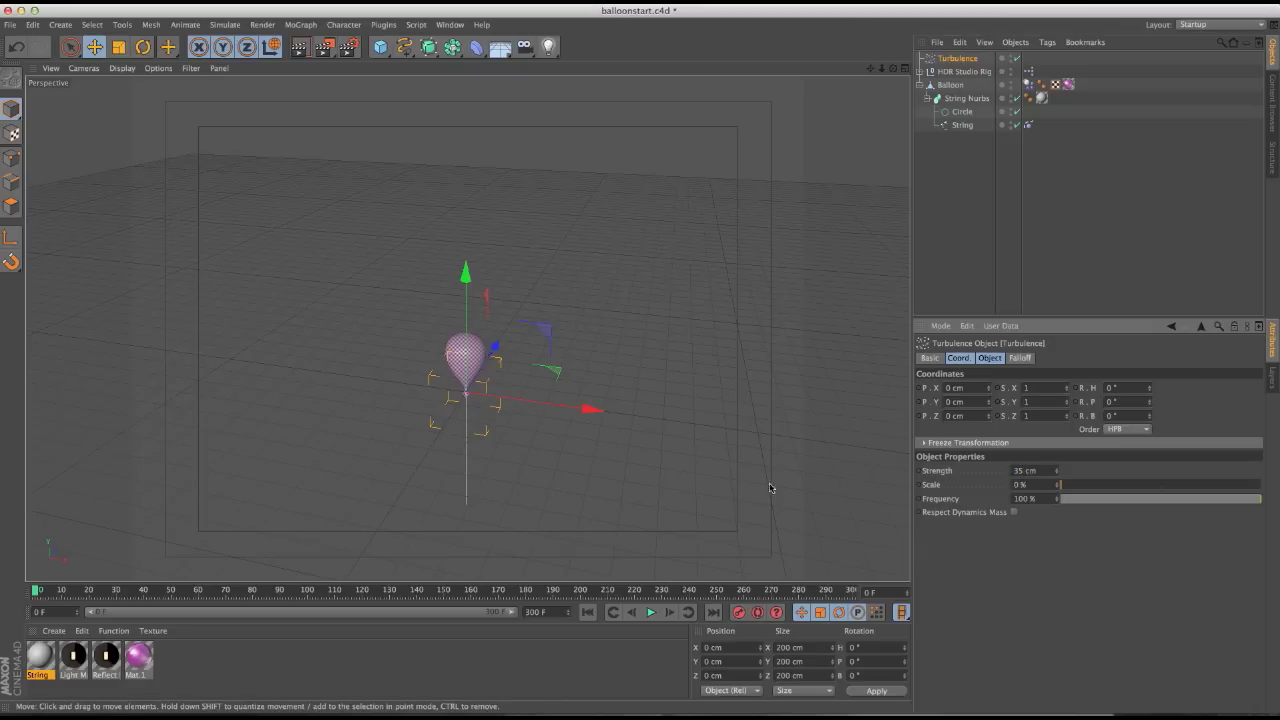
Play the simulation to check the turbulence's effect on the balloon and string, and rewind to the start
{"action": "left_click", "coordinate": [650, 612]}
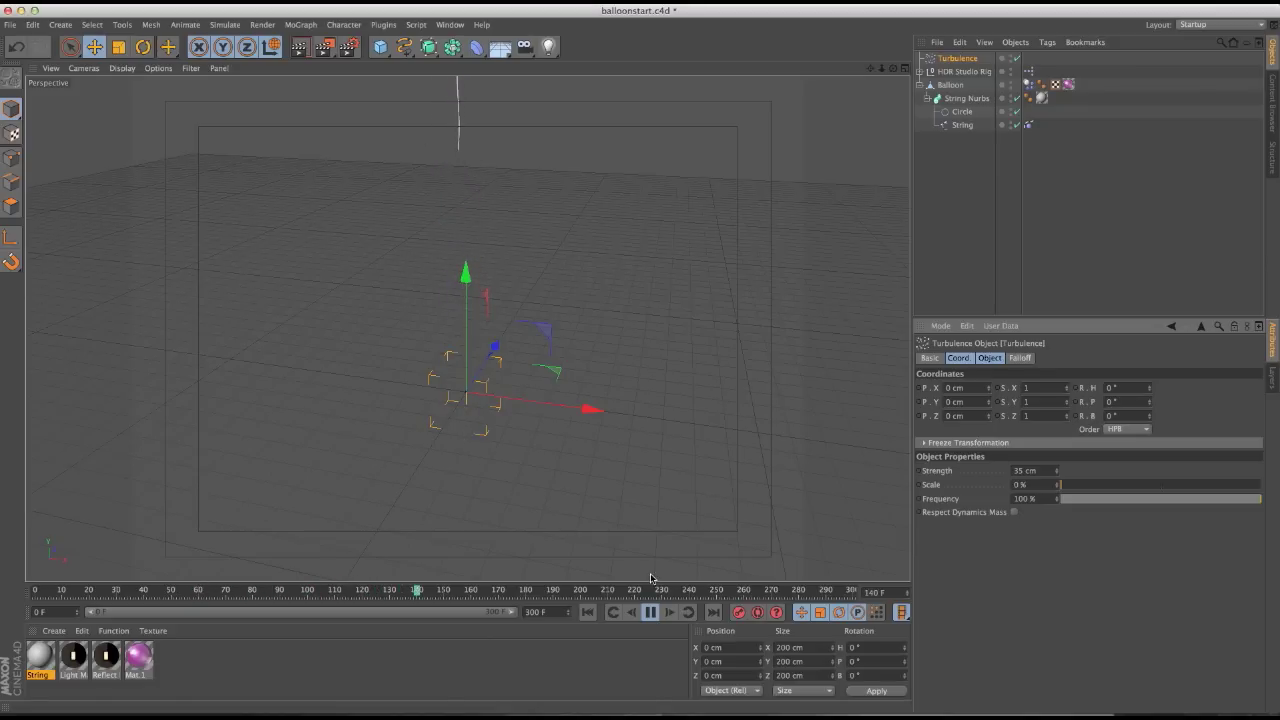
{"action": "left_click", "coordinate": [588, 612]}
{"action": "scroll", "coordinate": [507, 318], "scroll_direction": "down", "scroll_amount": 5}
{"action": "middle_click_drag", "start_coordinate": [508, 315], "coordinate": [474, 441], "text": "alt"}
{"action": "left_click_drag", "start_coordinate": [474, 441], "coordinate": [475, 456], "text": "alt"}
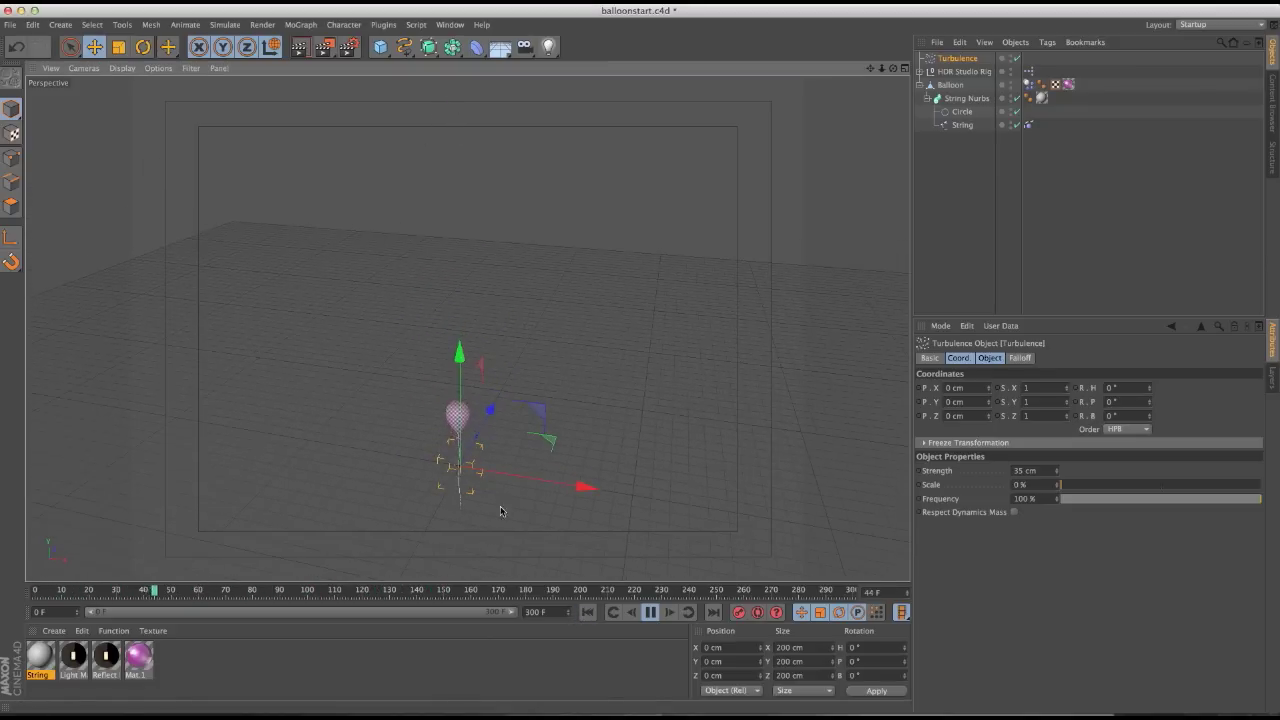
{"action": "left_click", "coordinate": [587, 612]}
Set the Turbulence Scale to about 236.75 %, play the simulation to check the drift, and rewind to frame 0
{"action": "left_click_drag", "start_coordinate": [1061, 485], "coordinate": [1106, 487]}
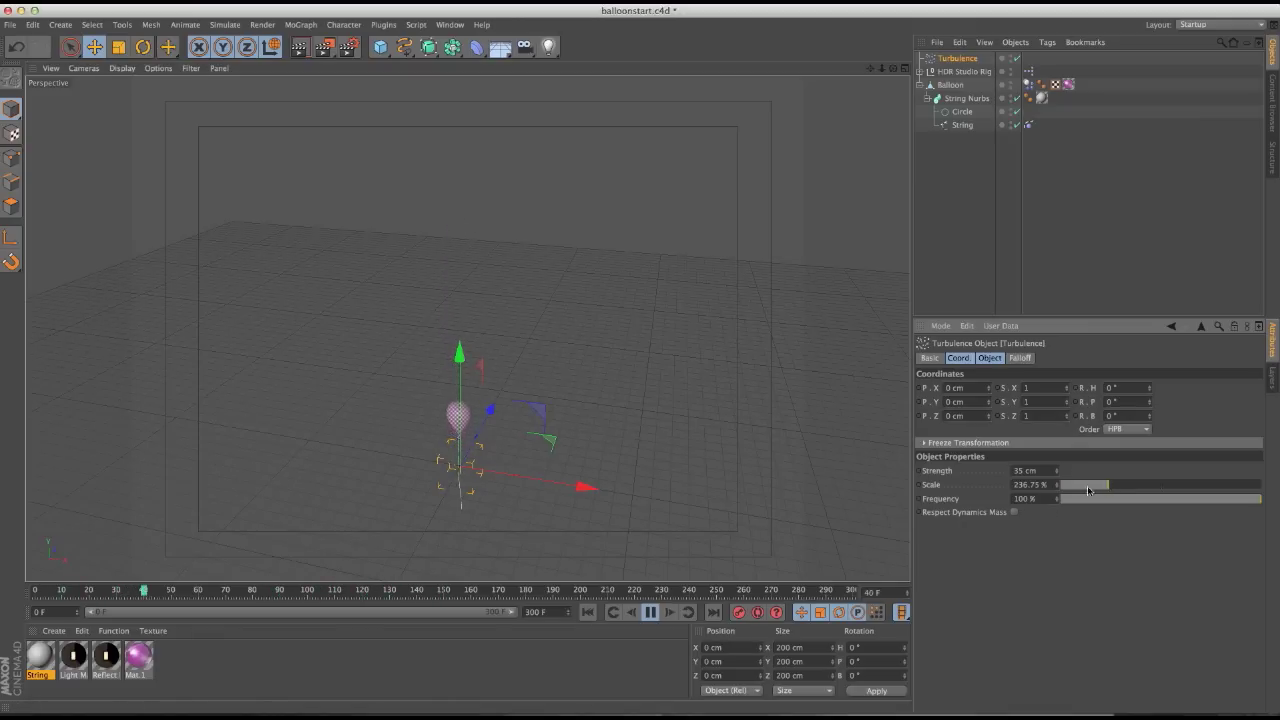
{"action": "left_click", "coordinate": [587, 612]}
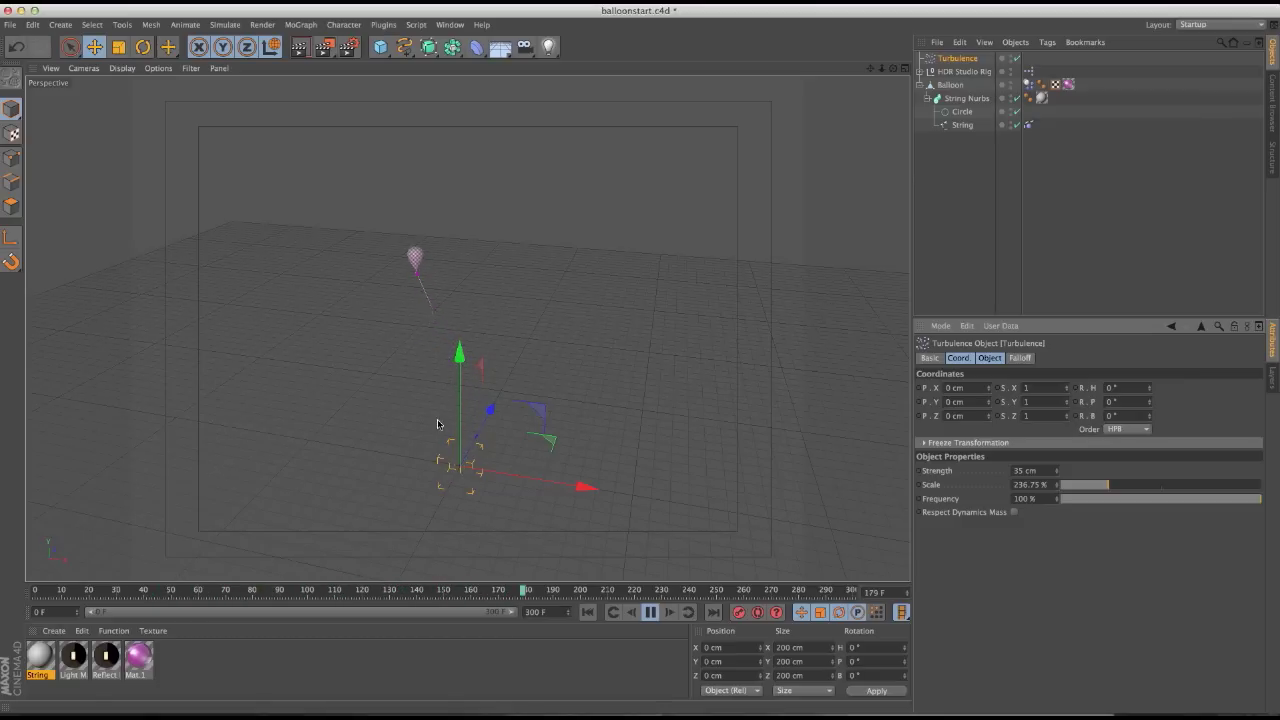
{"action": "left_click_drag", "start_coordinate": [428, 434], "coordinate": [465, 340], "text": "alt"}
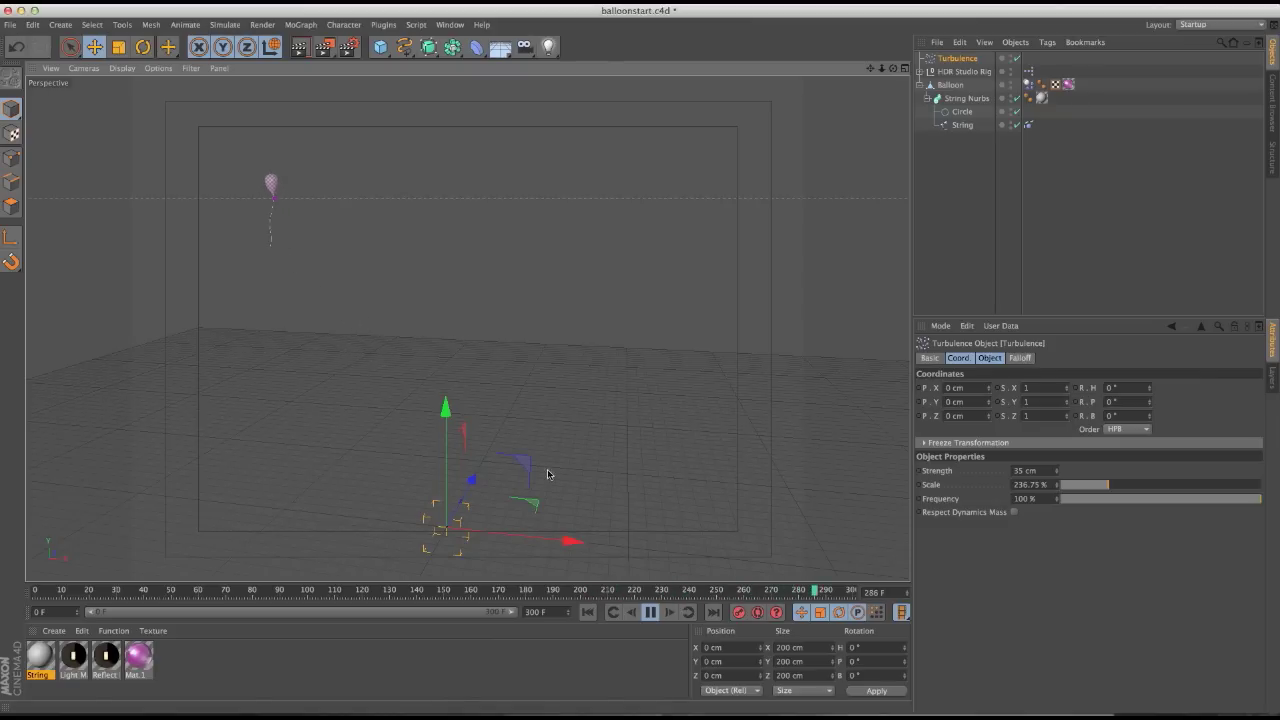
{"action": "left_click", "coordinate": [645, 611]}
{"action": "right_click_drag", "start_coordinate": [435, 522], "coordinate": [637, 469], "text": "alt"}
{"action": "middle_click_drag", "start_coordinate": [625, 466], "coordinate": [586, 271], "text": "alt"}
{"action": "left_click_drag", "start_coordinate": [560, 412], "coordinate": [472, 431], "text": "alt"}
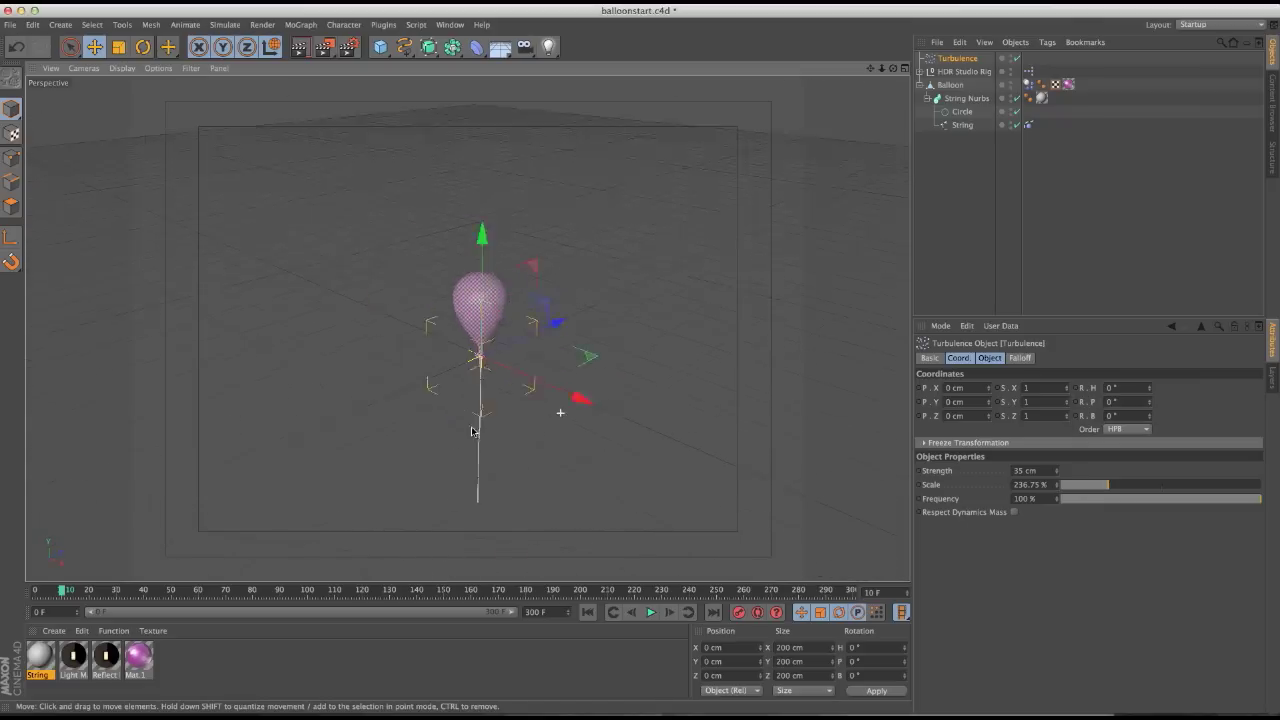
{"action": "right_click_drag", "start_coordinate": [472, 431], "coordinate": [440, 434], "text": "alt"}
{"action": "middle_click_drag", "start_coordinate": [570, 418], "coordinate": [540, 408], "text": "alt"}
{"action": "right_click_drag", "start_coordinate": [540, 408], "coordinate": [379, 410], "text": "alt"}
{"action": "left_click", "coordinate": [588, 613]}
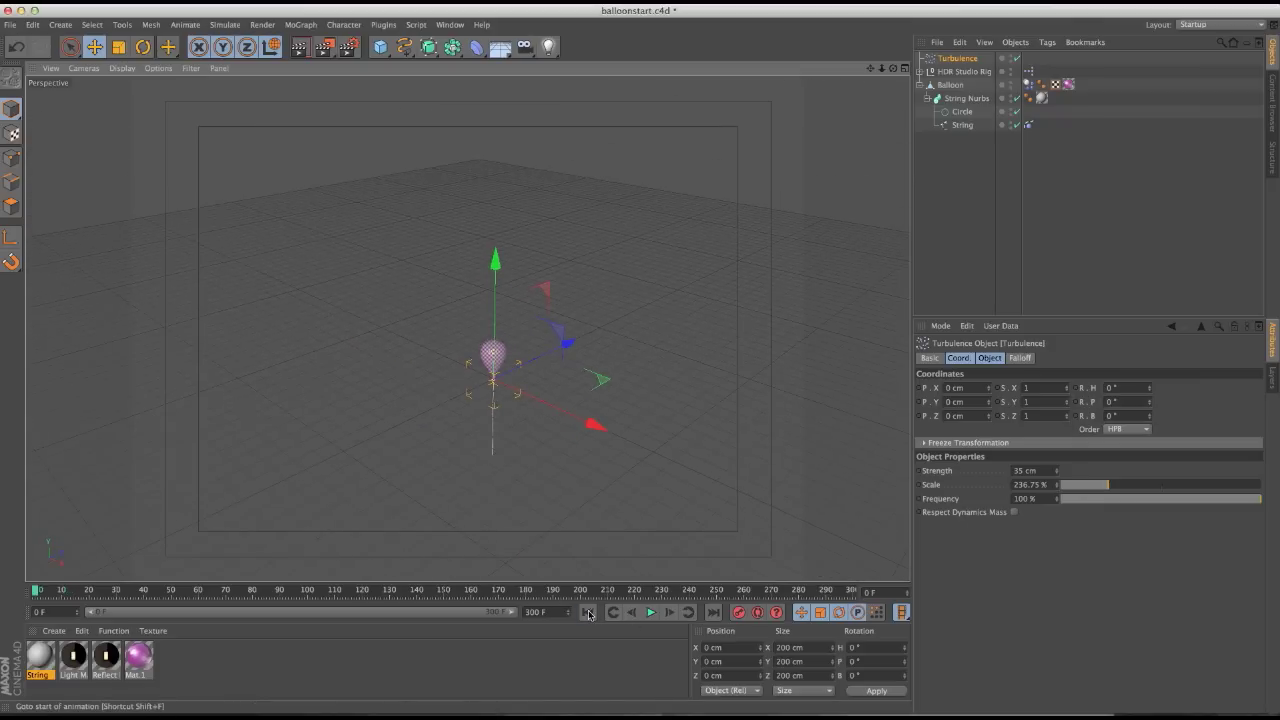
Add a Null object and make the Balloon with its string hierarchy a child of it
{"action": "mouse_move", "coordinate": [605, 575]}
{"action": "left_mouse_down", "text": "alt"}
{"action": "mouse_move", "coordinate": [563, 571]}
{"action": "mouse_move", "coordinate": [508, 521]}
{"action": "left_mouse_up", "text": "alt"}
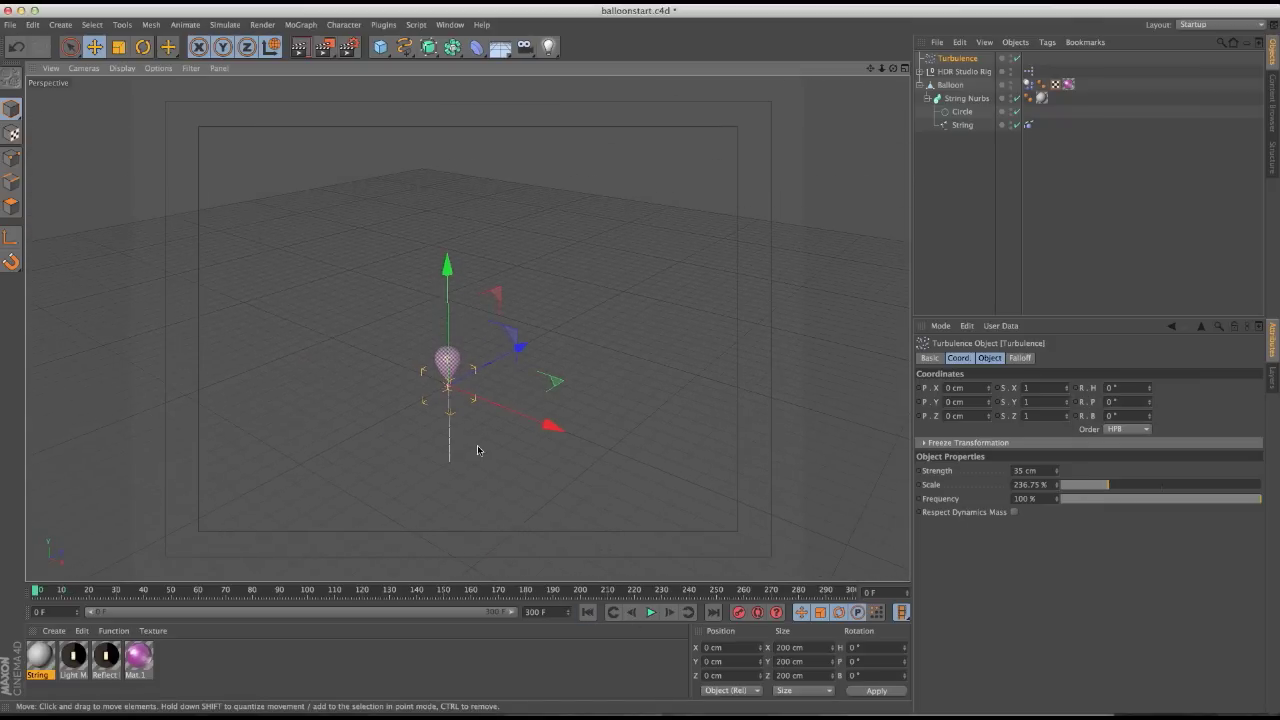
{"action": "middle_click_drag", "start_coordinate": [477, 450], "coordinate": [543, 514], "text": "alt"}
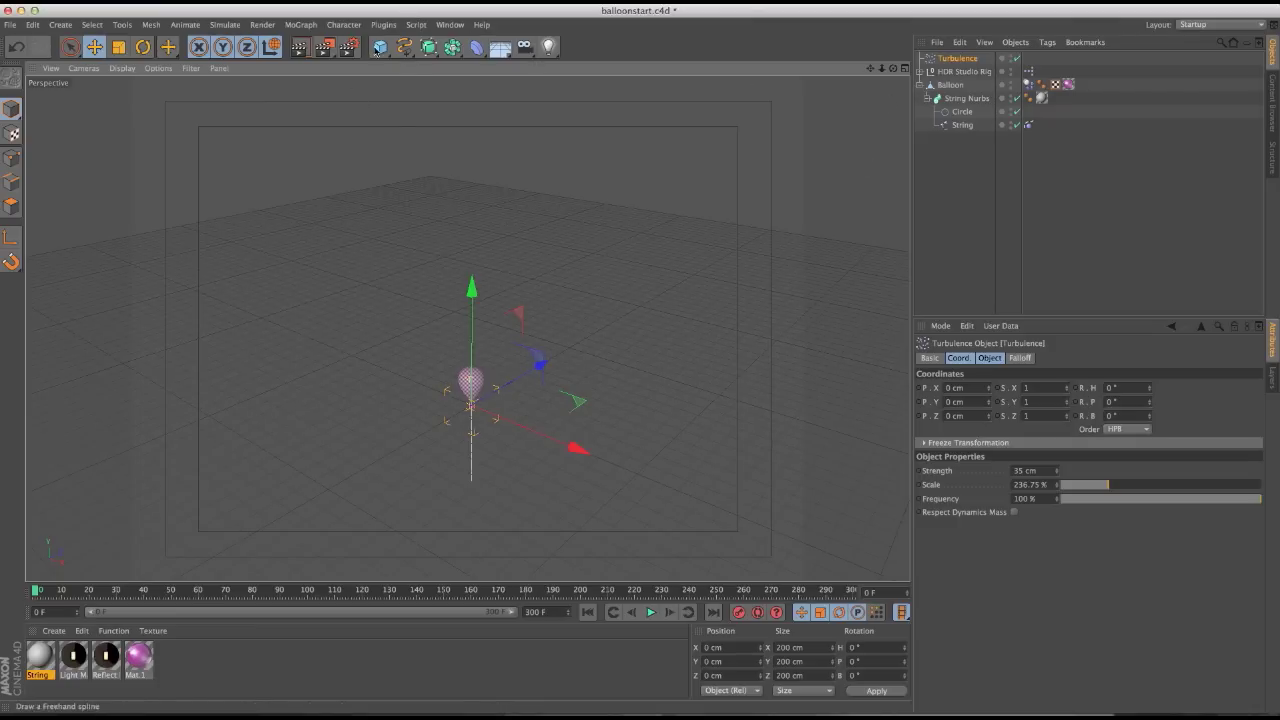
{"action": "left_click", "coordinate": [259, 25]}
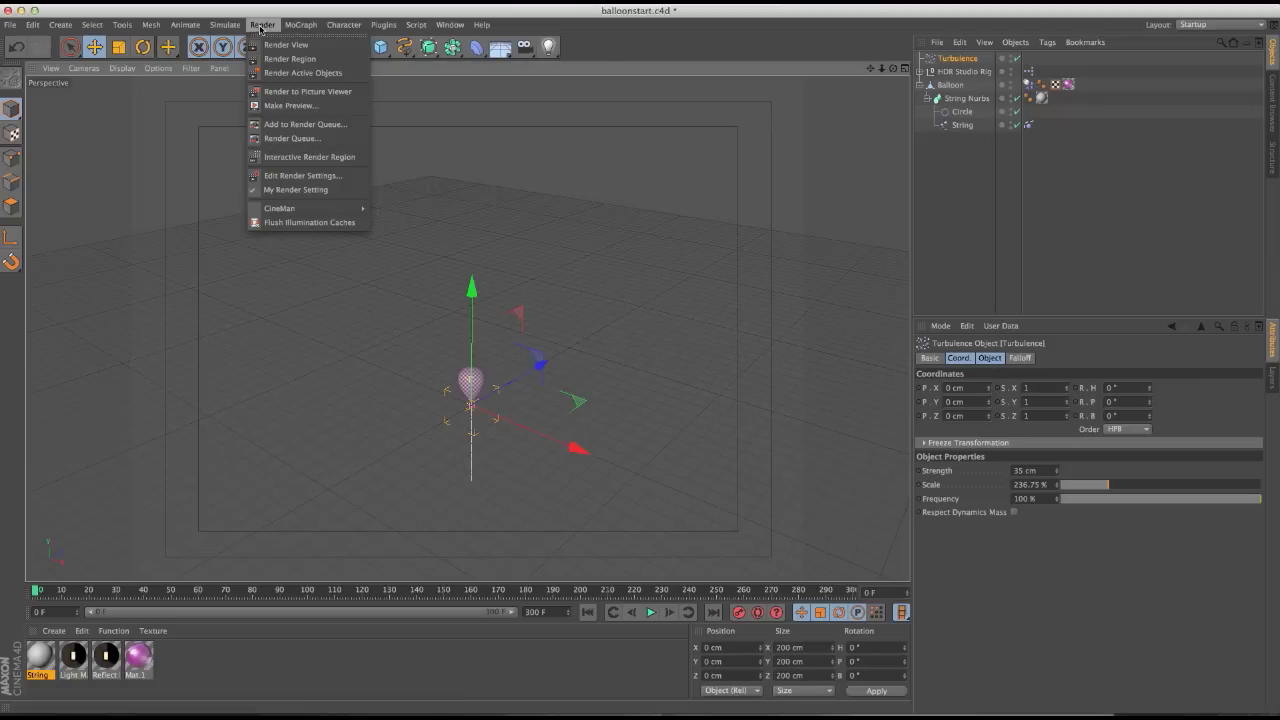
{"action": "left_click", "coordinate": [380, 46]}
{"action": "left_click", "coordinate": [410, 66]}
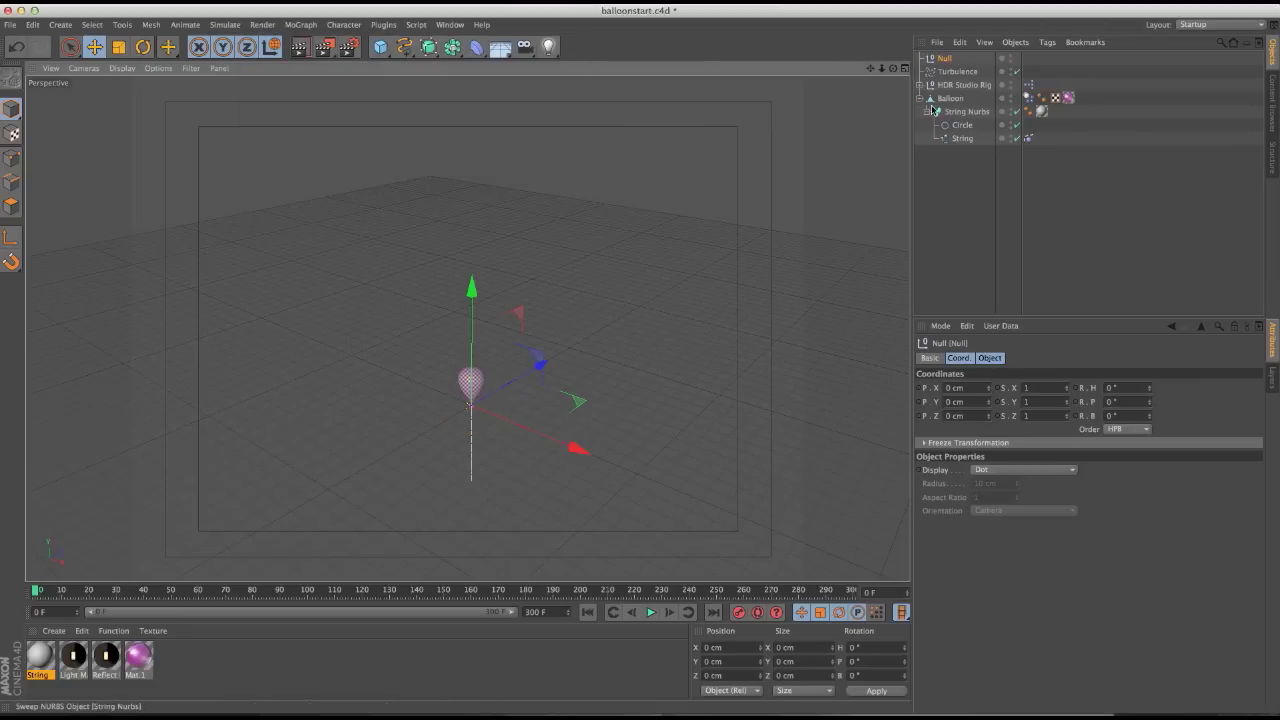
{"action": "left_click", "coordinate": [950, 98]}
{"action": "left_click_drag", "start_coordinate": [955, 75], "coordinate": [945, 59]}
{"action": "left_click", "coordinate": [944, 58]}
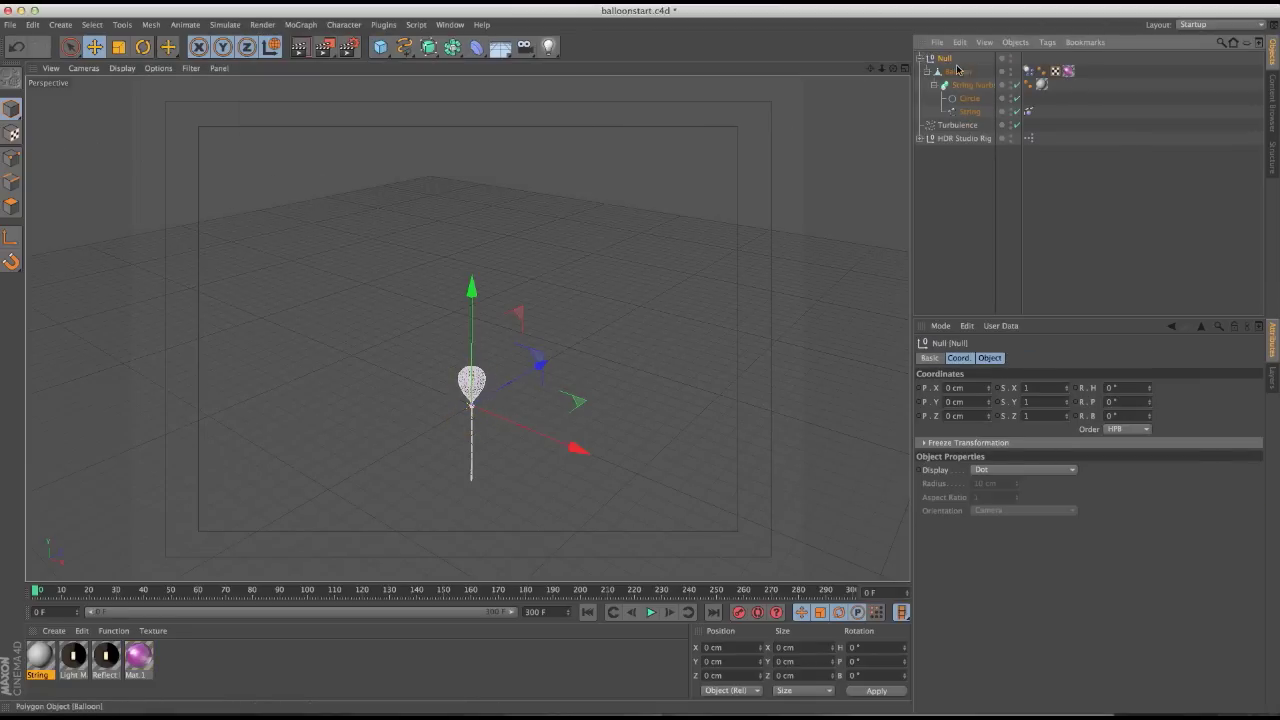
Move only the Null's axis down to the string's lower end, at about Y -477.5 cm
{"action": "left_click", "coordinate": [10, 236]}
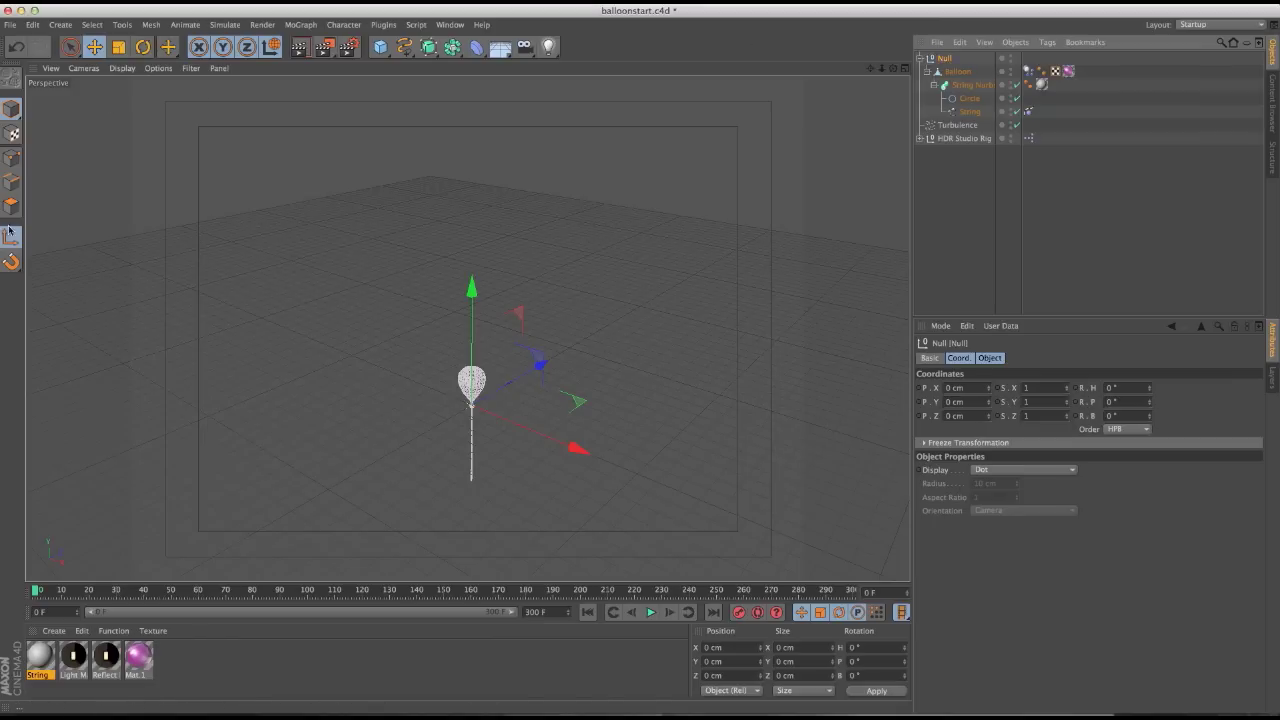
{"action": "left_click_drag", "start_coordinate": [476, 302], "coordinate": [482, 377]}
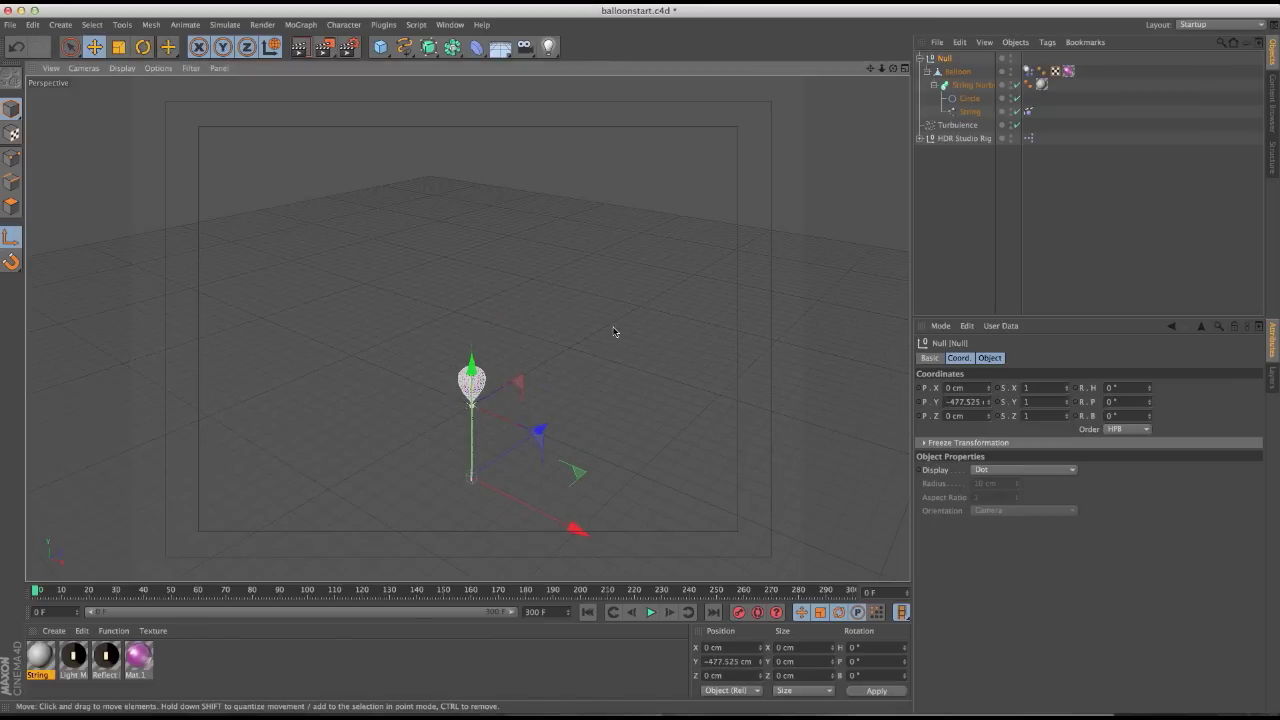
{"action": "key", "text": "l"}
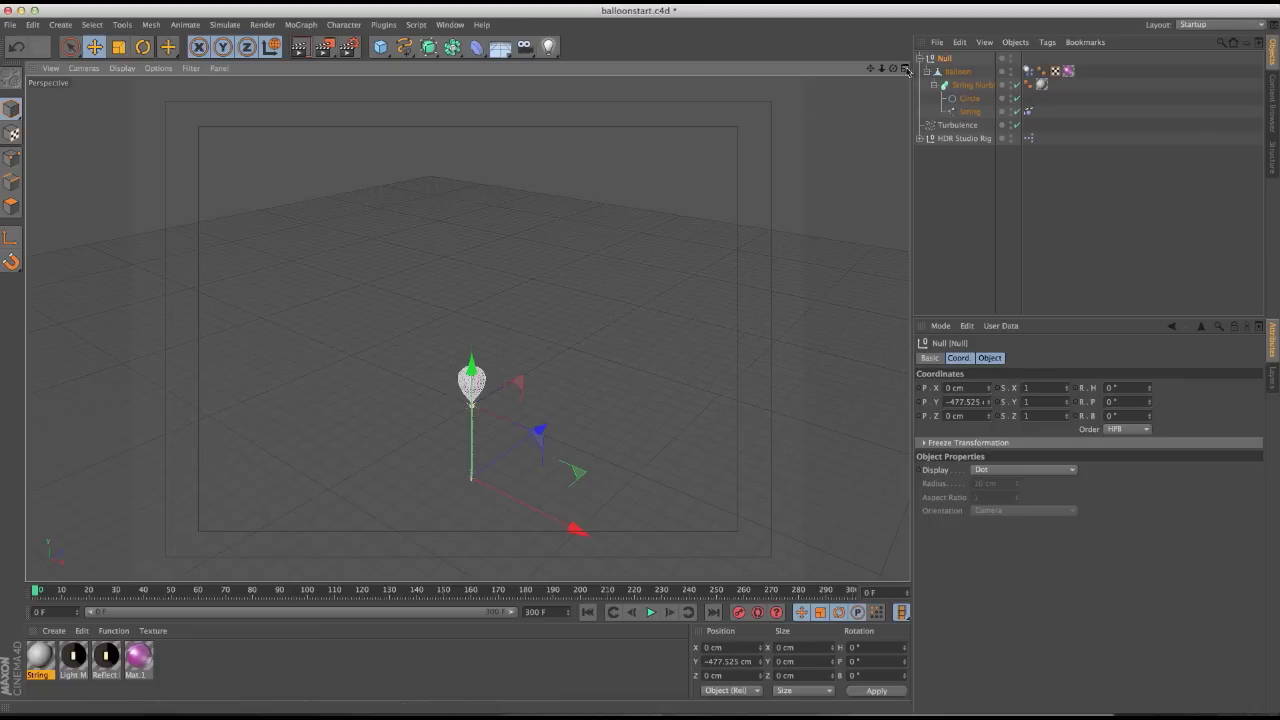
Duplicate the Null group, tilt the copy to about H 6.3°, P 9.6°, B 12.1°, and offset it to about X 41.9, Y -484.6, Z -3.4 cm
{"action": "left_click_drag", "start_coordinate": [937, 58], "coordinate": [940, 60], "text": "ctrl"}
{"action": "key", "text": "r"}
{"action": "left_click_drag", "start_coordinate": [491, 463], "coordinate": [514, 510]}
{"action": "key", "text": "e"}
{"action": "left_click_drag", "start_coordinate": [572, 470], "coordinate": [579, 477]}
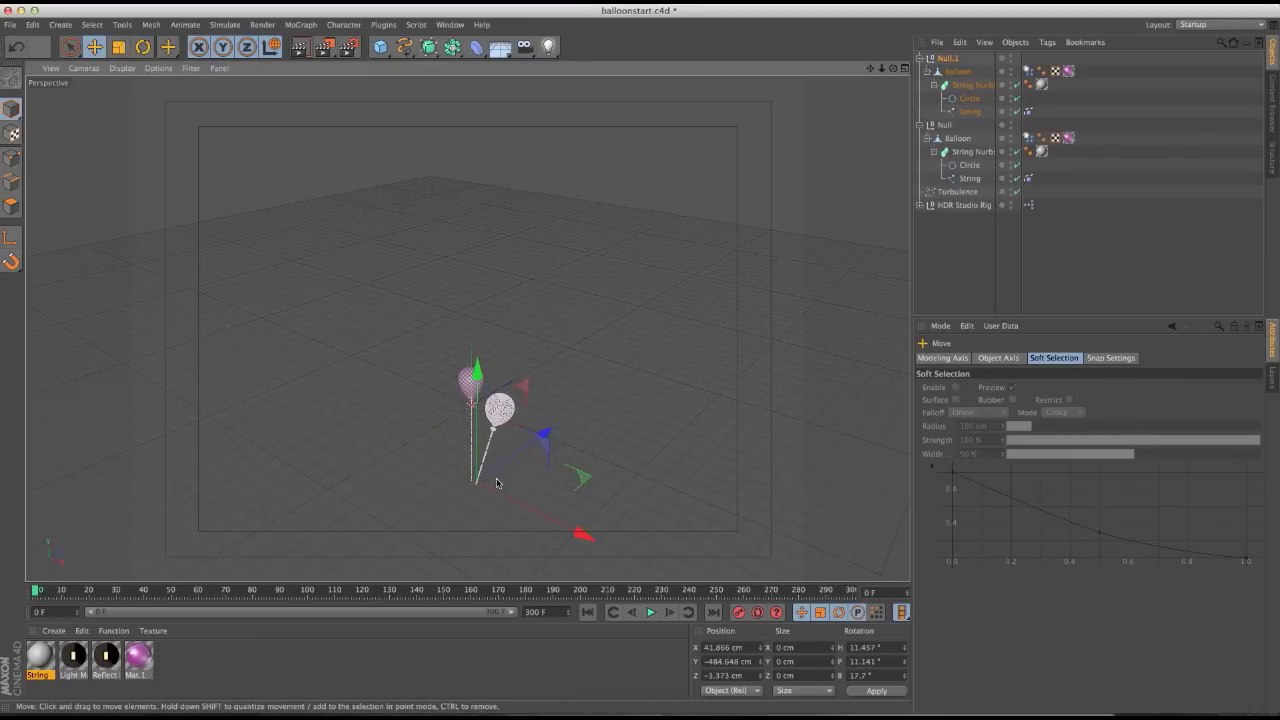
{"action": "left_click_drag", "start_coordinate": [500, 480], "coordinate": [541, 471], "text": "alt"}
{"action": "key", "text": "r"}
{"action": "left_click_drag", "start_coordinate": [288, 484], "coordinate": [280, 501]}
{"action": "key", "text": "e"}
{"action": "middle_click_drag", "start_coordinate": [297, 503], "coordinate": [460, 318], "text": "alt"}
{"action": "right_click_drag", "start_coordinate": [460, 318], "coordinate": [462, 393], "text": "alt"}
{"action": "left_click_drag", "start_coordinate": [460, 392], "coordinate": [563, 371], "text": "alt"}
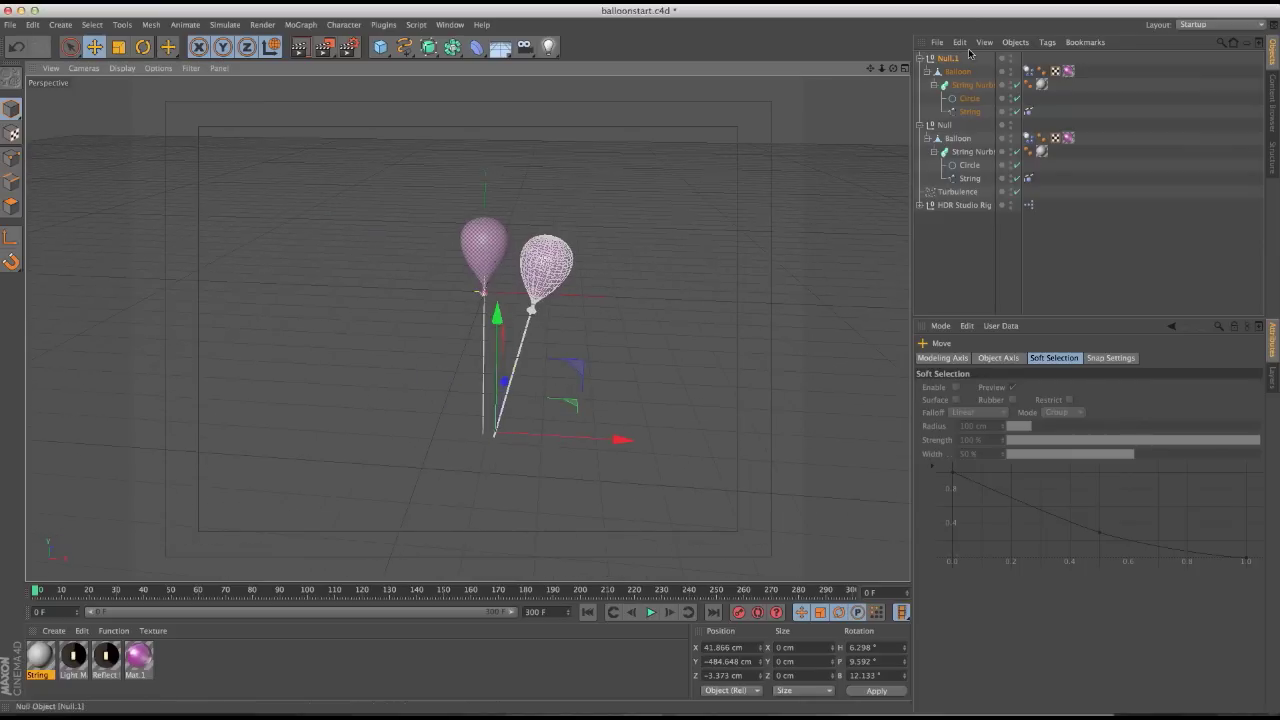
Duplicate Null.1, tilt the copy to about H -25.3°, P 20.6°, B -1.8°, and offset it to about X -26.6, Z -22.2 cm
{"action": "left_click", "coordinate": [948, 58]}
{"action": "left_click_drag", "start_coordinate": [948, 58], "coordinate": [946, 57], "text": "ctrl"}
{"action": "key", "text": "r"}
{"action": "left_click_drag", "start_coordinate": [480, 415], "coordinate": [417, 446]}
{"action": "key", "text": "e"}
{"action": "left_click_drag", "start_coordinate": [566, 417], "coordinate": [540, 439]}
{"action": "middle_click_drag", "start_coordinate": [517, 500], "coordinate": [506, 536], "text": "alt"}
{"action": "right_click_drag", "start_coordinate": [506, 536], "coordinate": [486, 520], "text": "alt"}
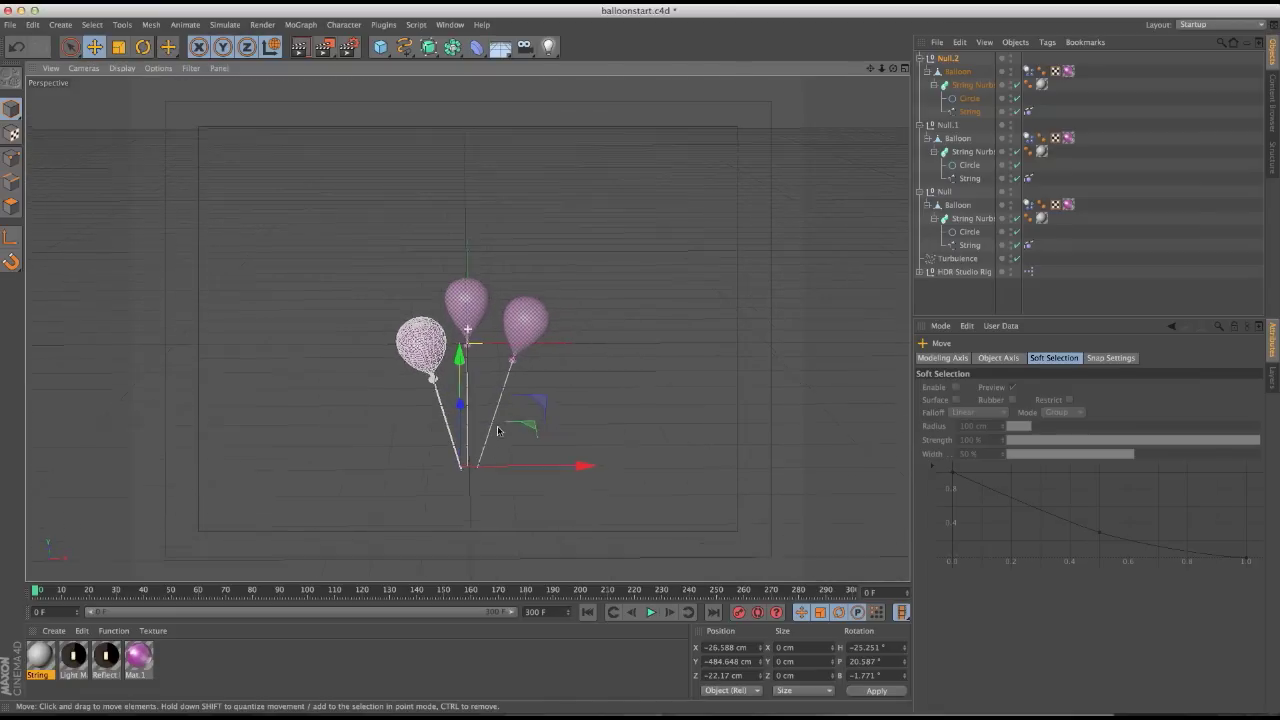
{"action": "left_click_drag", "start_coordinate": [500, 500], "coordinate": [483, 466], "text": "alt"}
Play the simulation of the three-balloon bunch to check how the balloons collide and drift, and rewind to frame 0
{"action": "left_click", "coordinate": [650, 613]}
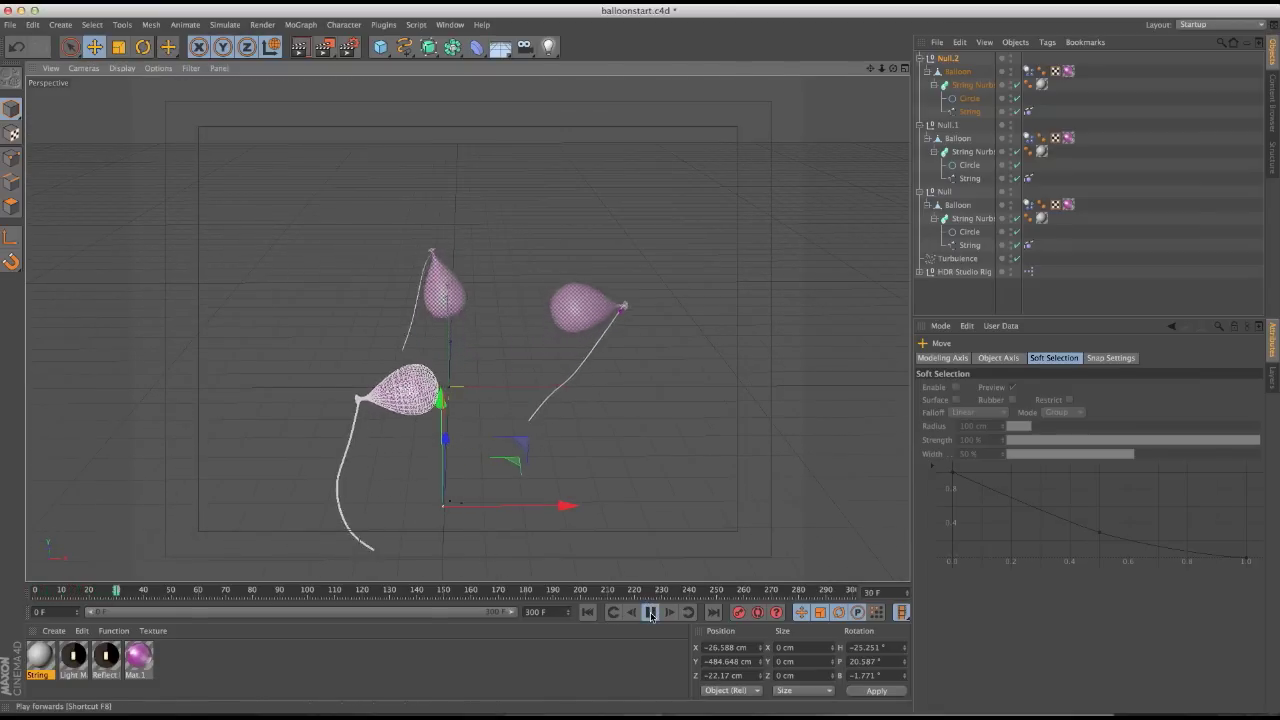
{"action": "left_click", "coordinate": [650, 613]}
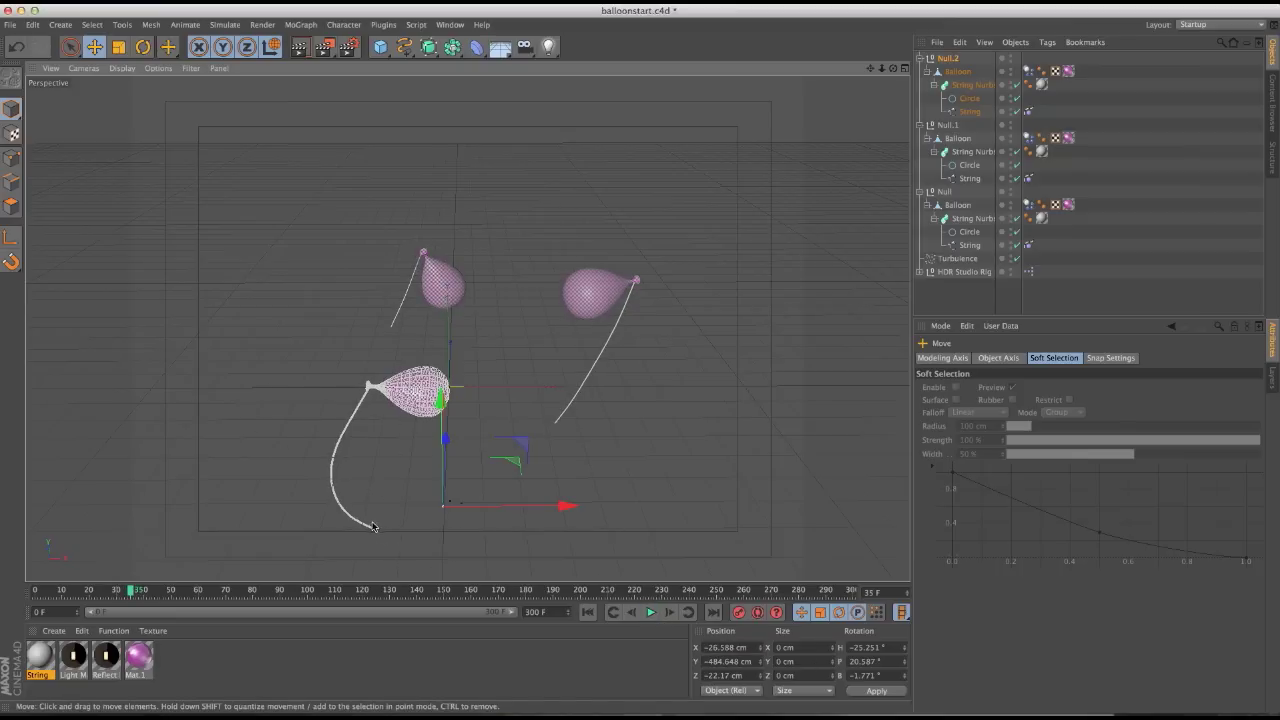
{"action": "left_click", "coordinate": [612, 612]}
{"action": "left_click", "coordinate": [648, 612]}
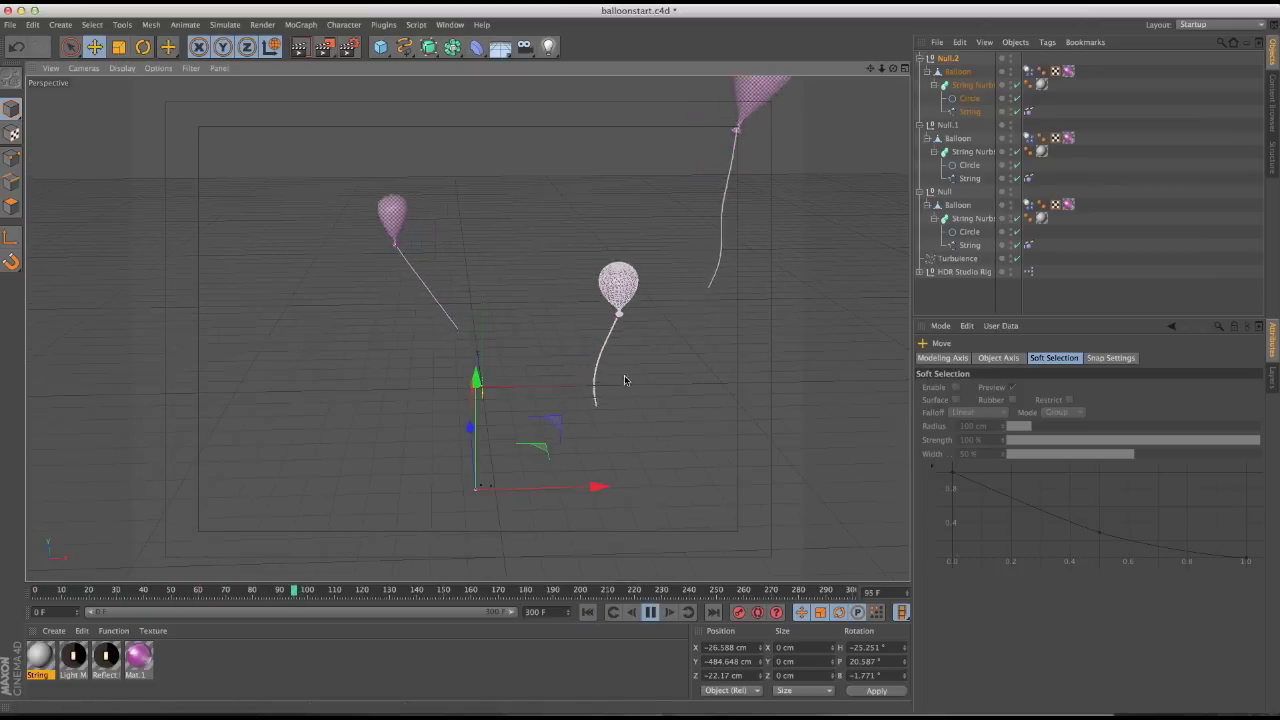
{"action": "left_click_drag", "start_coordinate": [625, 377], "coordinate": [702, 314], "text": "alt"}
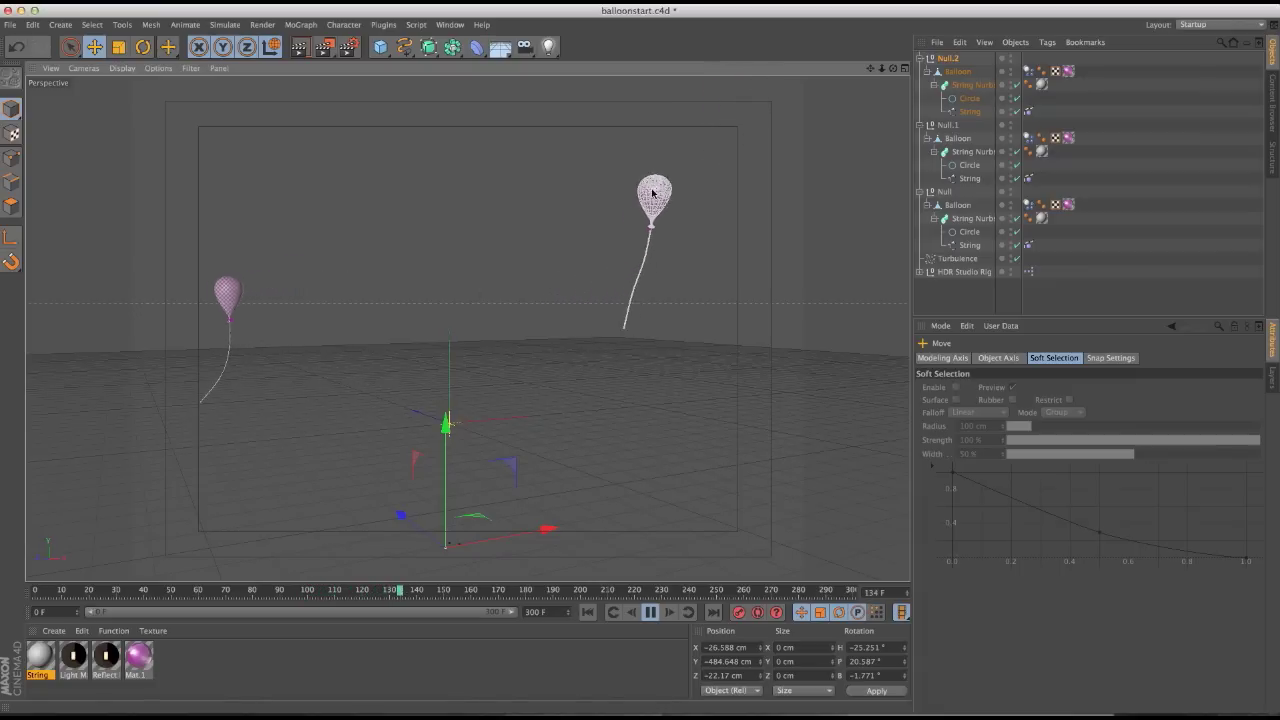
{"action": "left_click", "coordinate": [587, 612]}
{"action": "left_click", "coordinate": [650, 612]}
{"action": "left_click", "coordinate": [650, 612]}
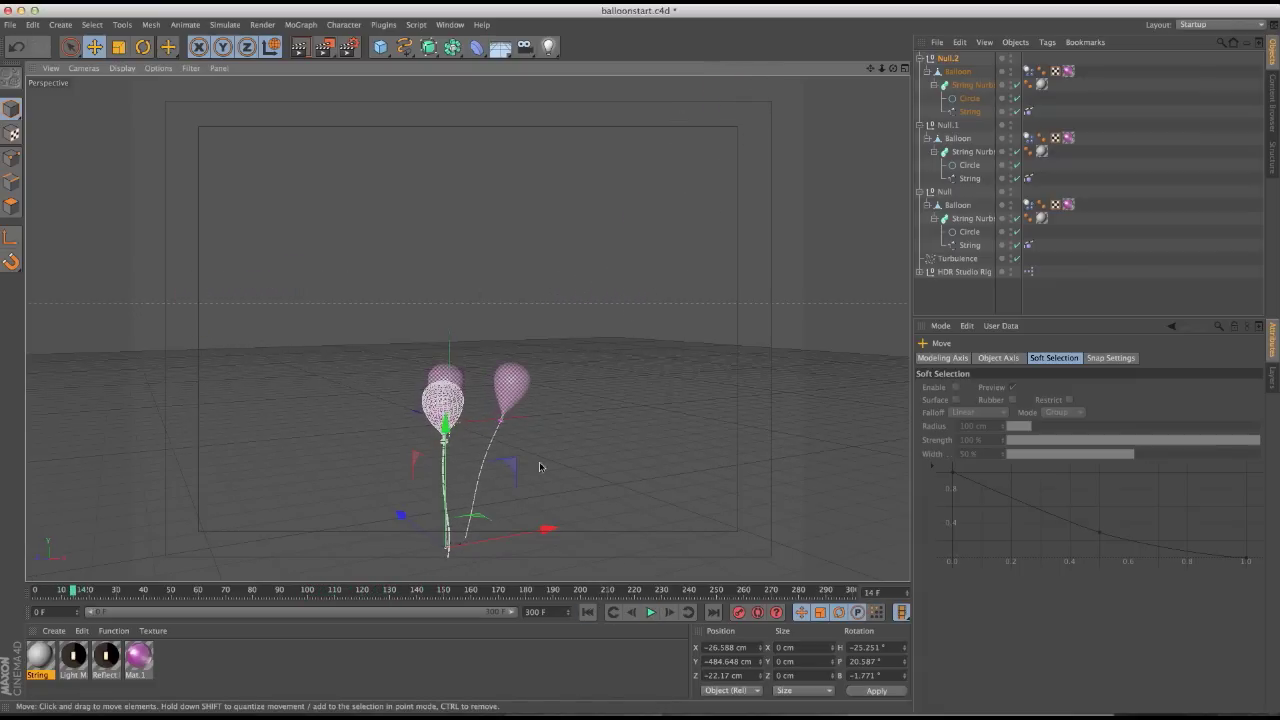
{"action": "left_click_drag", "start_coordinate": [540, 465], "coordinate": [460, 485], "text": "alt"}
{"action": "left_click", "coordinate": [587, 612]}
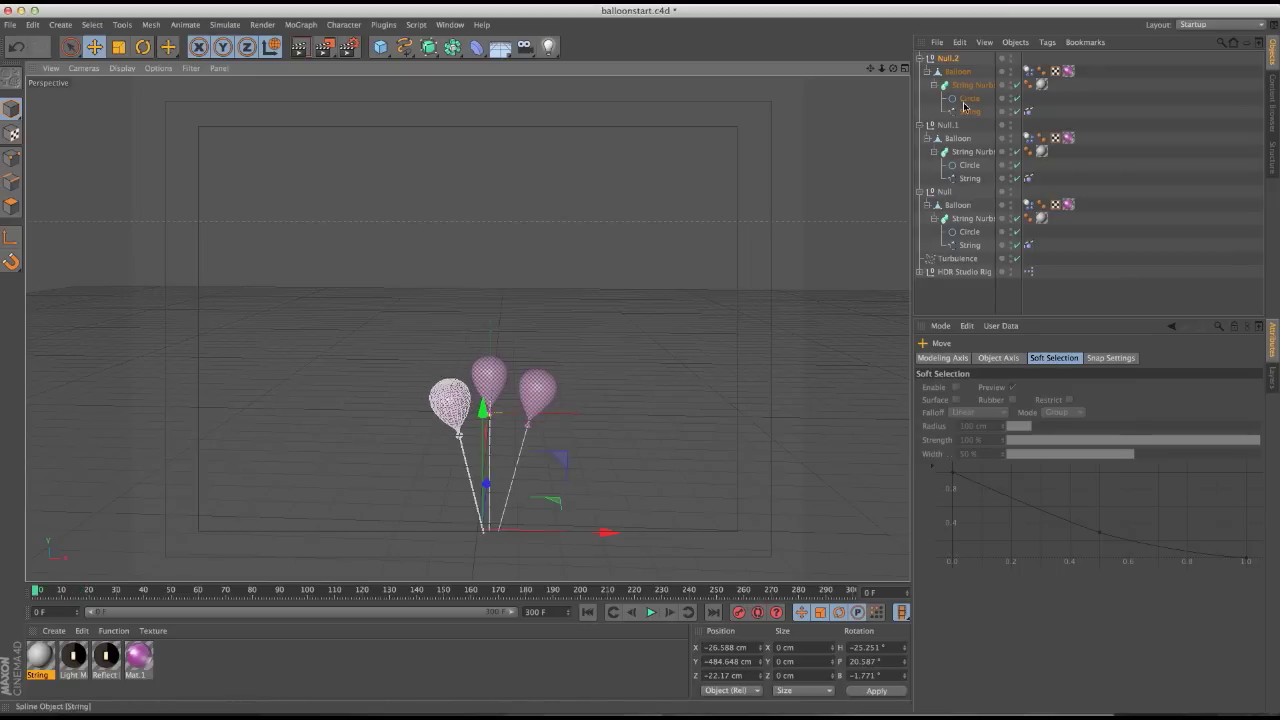
Duplicate Null.2, tilt the copy to about H -16.9°, P 17.8°, B 5.4°, and offset it to about X 14.6, Z -21.7 cm
{"action": "left_click_drag", "start_coordinate": [949, 59], "coordinate": [950, 54], "text": "ctrl"}
{"action": "left_click_drag", "start_coordinate": [553, 419], "coordinate": [511, 552], "text": "alt"}
{"action": "key", "text": "r"}
{"action": "left_click_drag", "start_coordinate": [489, 505], "coordinate": [510, 340]}
{"action": "key", "text": "e"}
{"action": "key", "text": "r"}
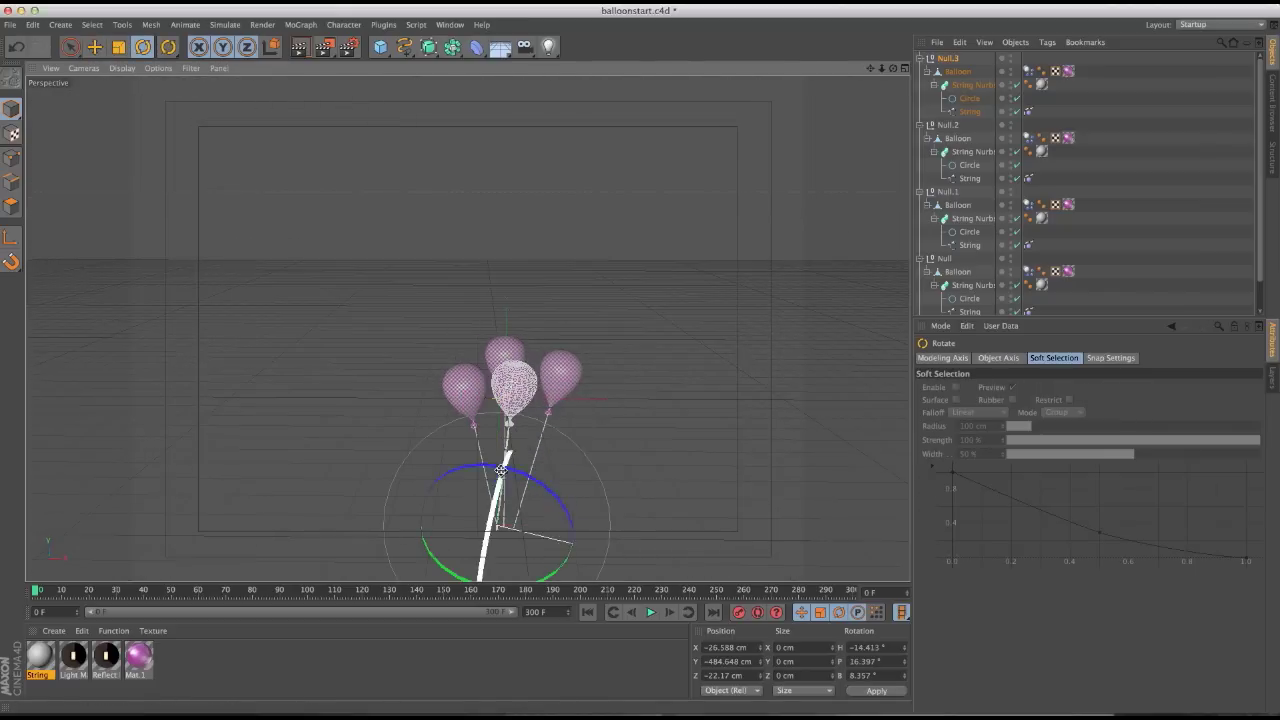
{"action": "left_click_drag", "start_coordinate": [524, 465], "coordinate": [537, 503]}
{"action": "key", "text": "e"}
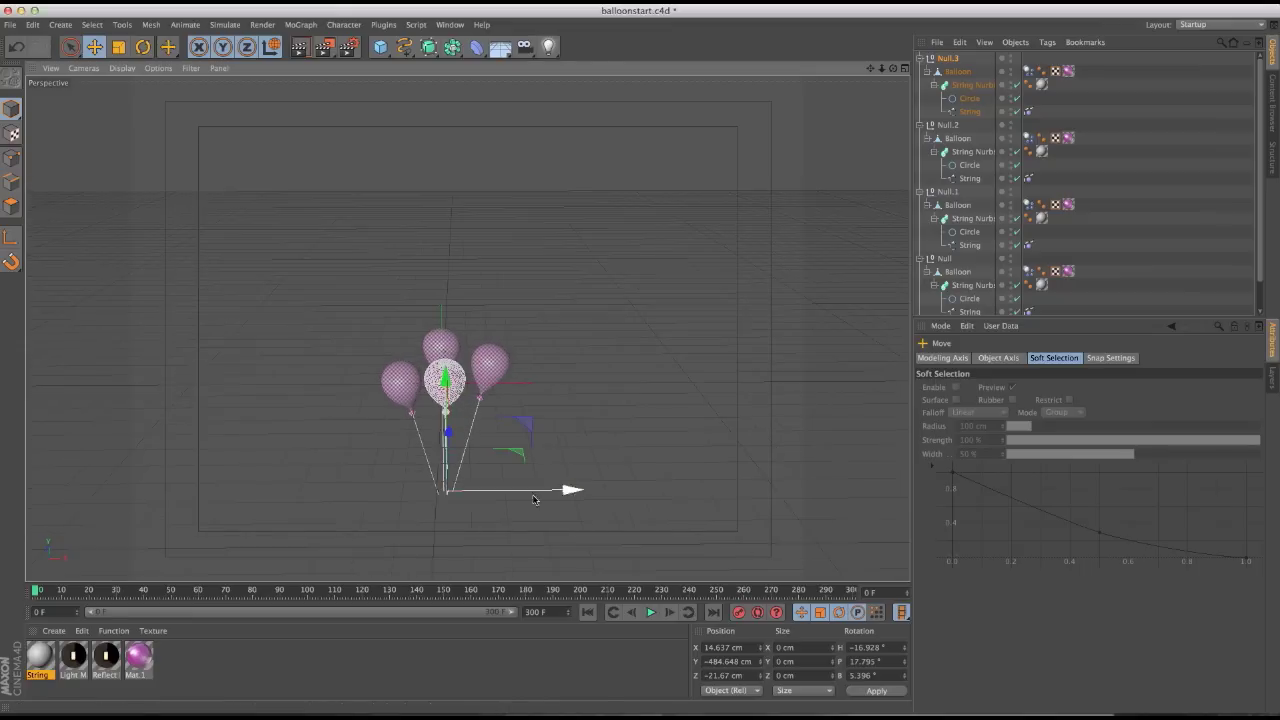
Play the simulation with the four balloons, viewing their motion from another angle, and rewind to frame 0
{"action": "left_click", "coordinate": [649, 611]}
{"action": "left_click", "coordinate": [587, 612]}
{"action": "left_click", "coordinate": [650, 612]}
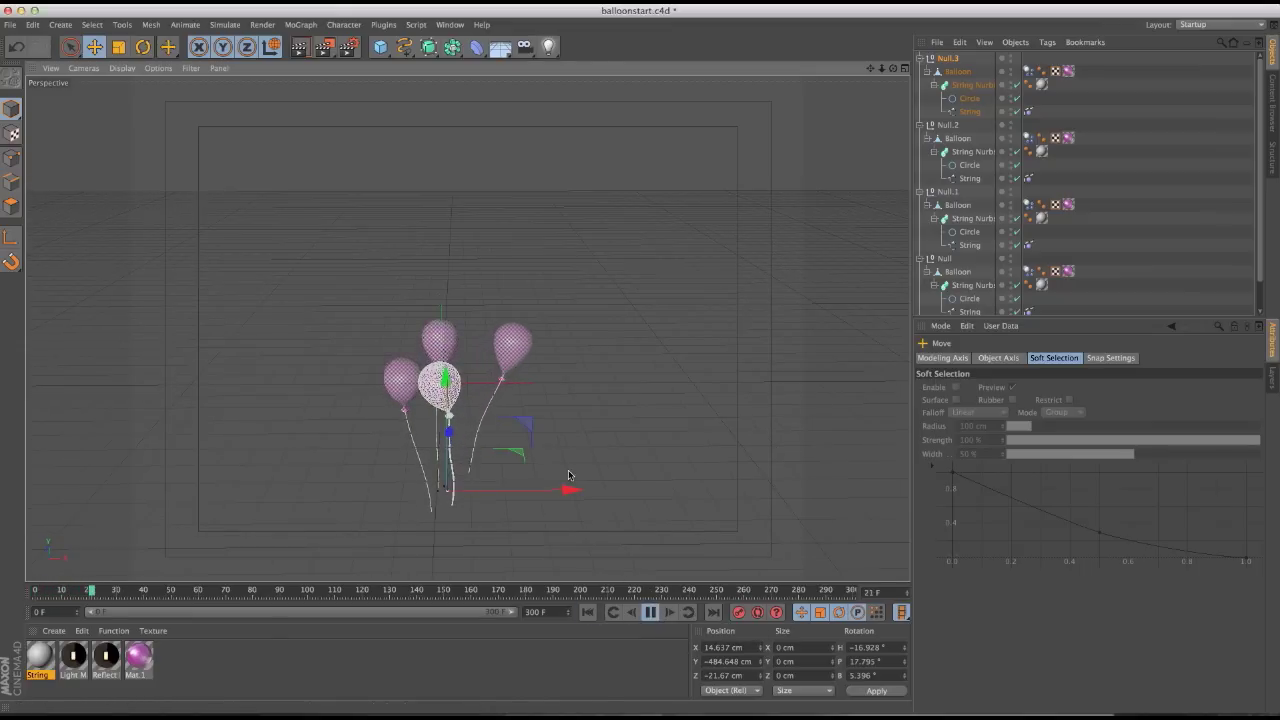
{"action": "left_click_drag", "start_coordinate": [464, 432], "coordinate": [582, 391], "text": "alt"}
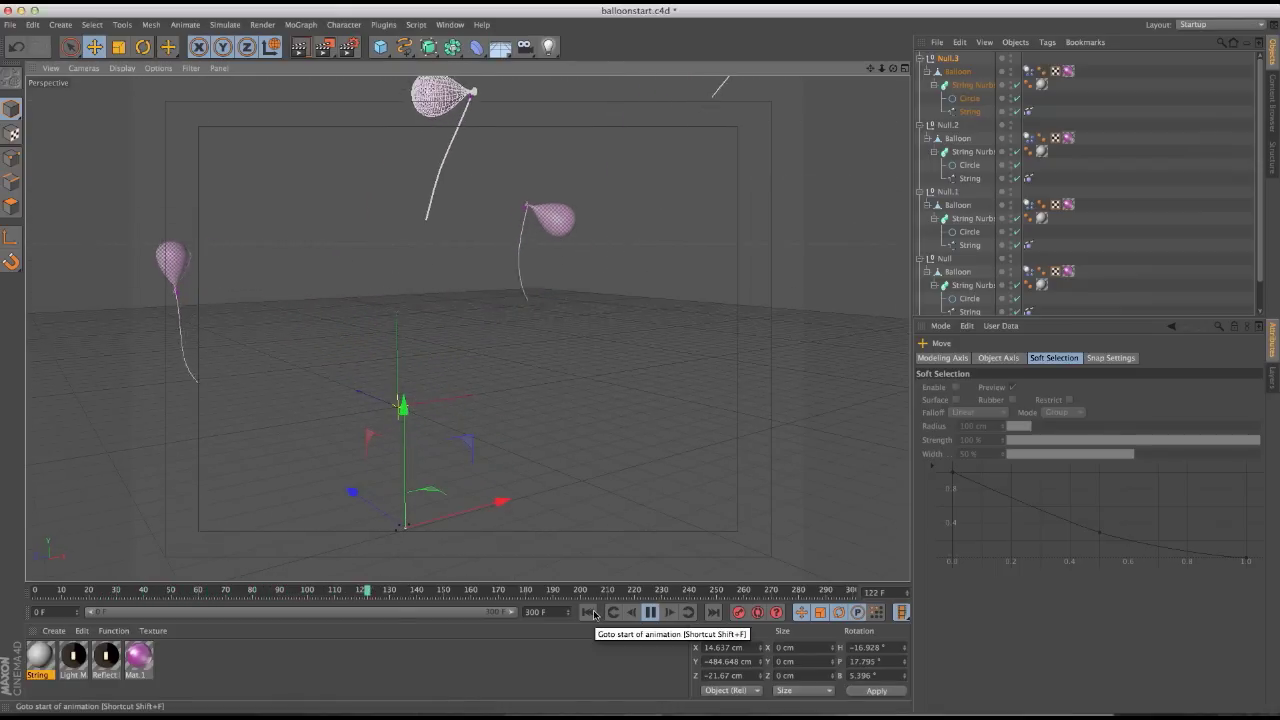
{"action": "left_click", "coordinate": [589, 612]}
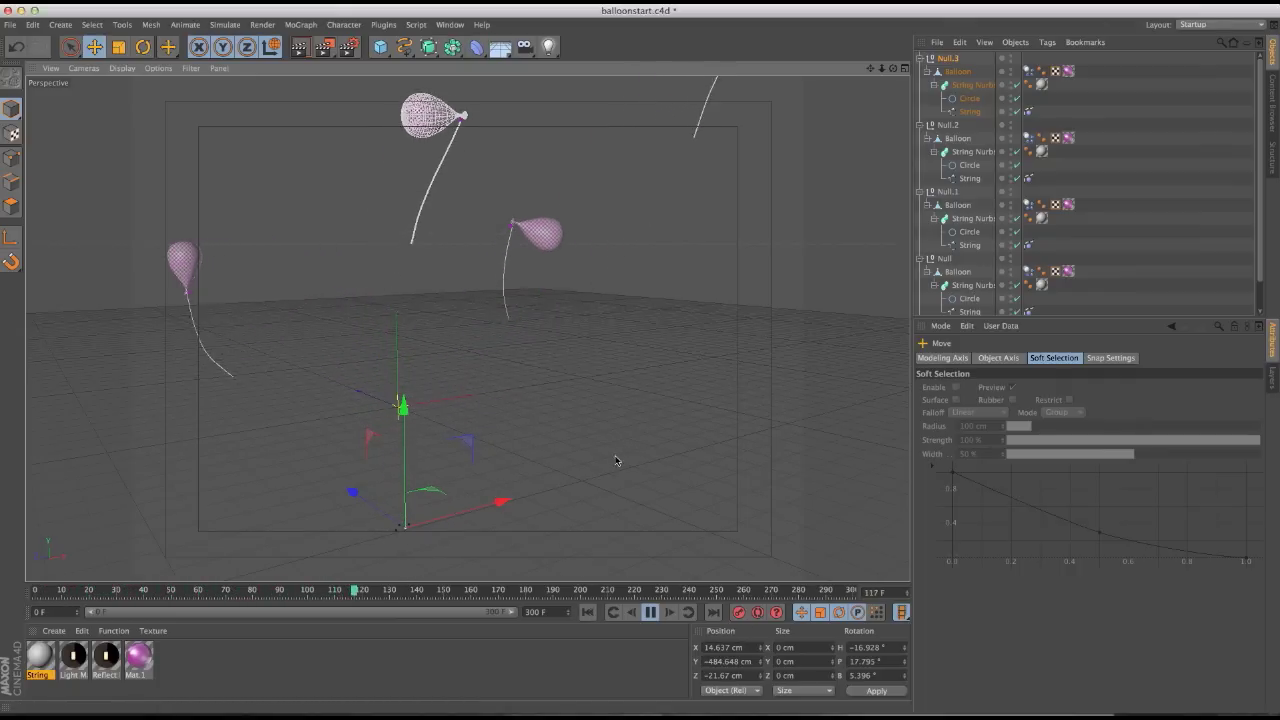
{"action": "left_click", "coordinate": [588, 614]}
{"action": "left_click", "coordinate": [588, 614]}
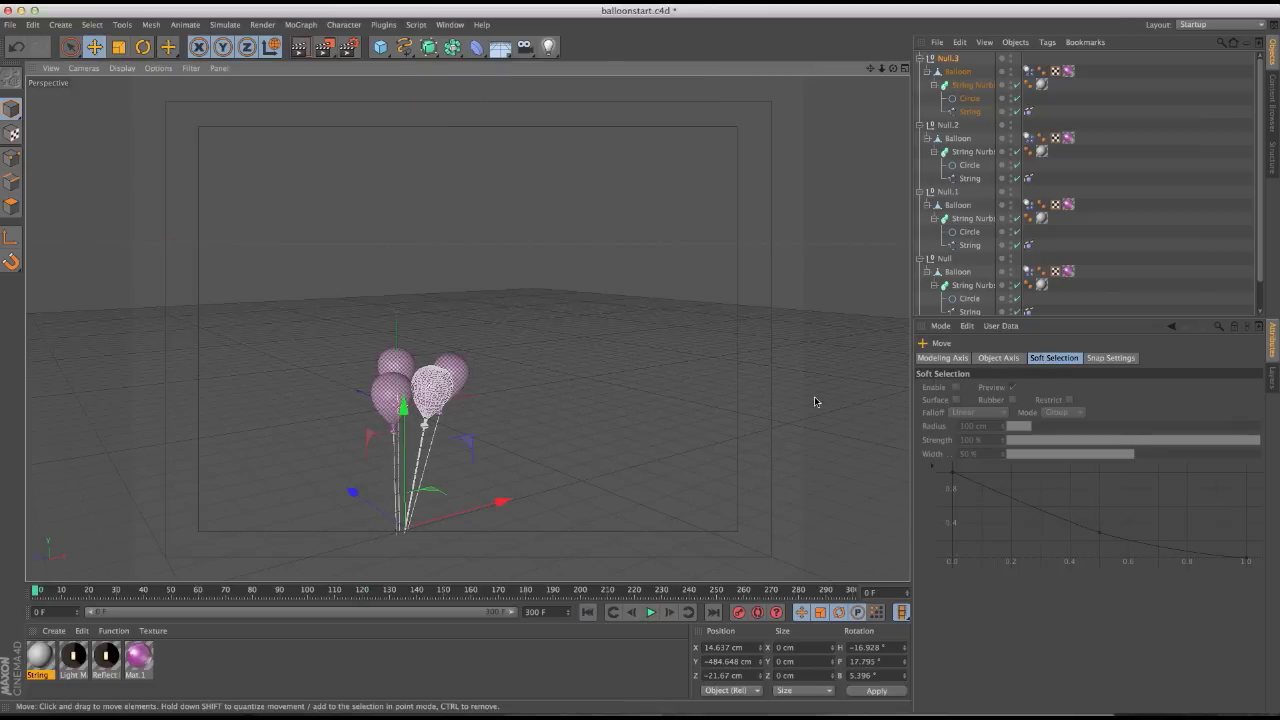
Set the Rotational Mass to 500% on the Dynamics Body tags of all four balloons together
{"action": "left_click", "coordinate": [1041, 86]}
{"action": "left_click", "coordinate": [1028, 137], "text": "shift"}
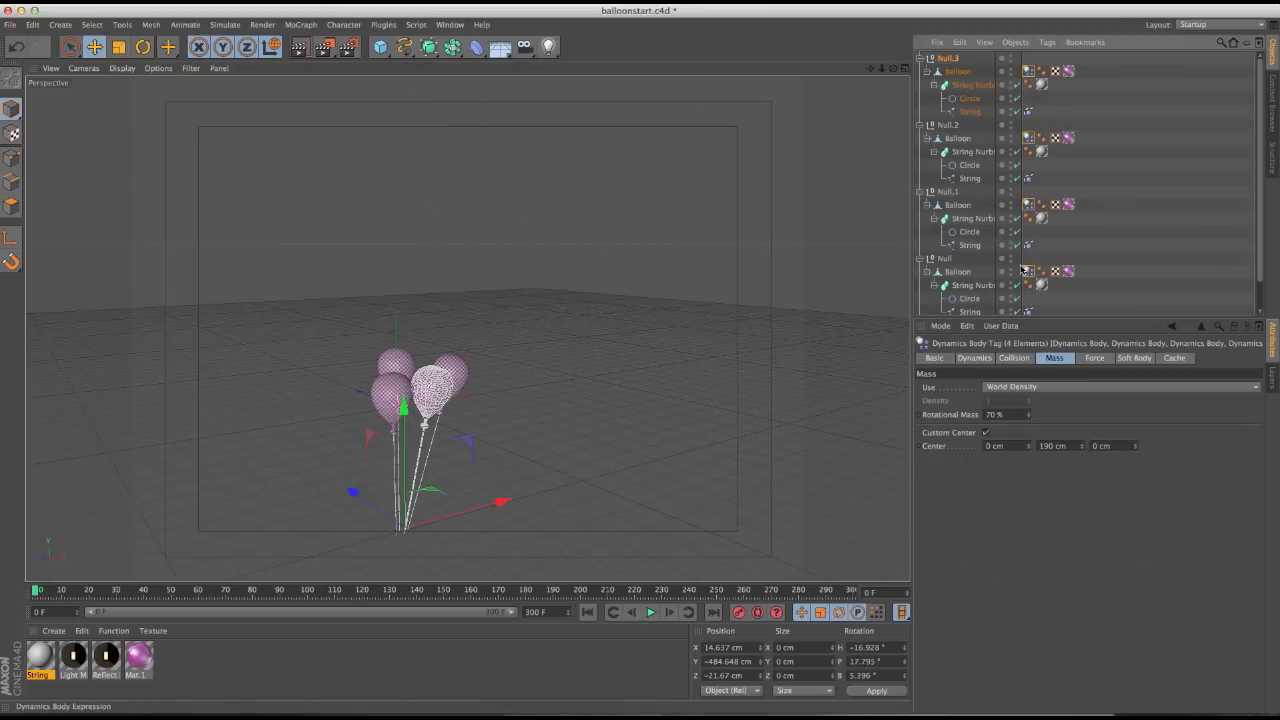
{"action": "left_click", "coordinate": [1015, 414]}
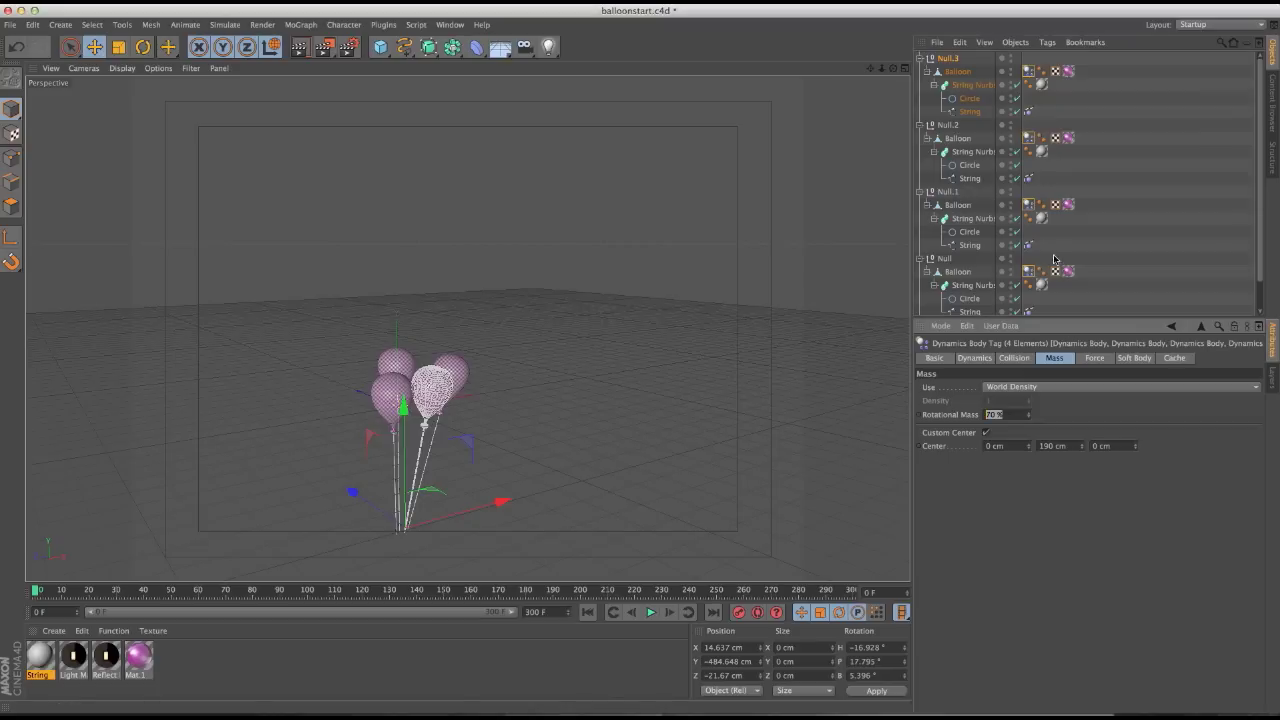
{"action": "type", "text": "50"}
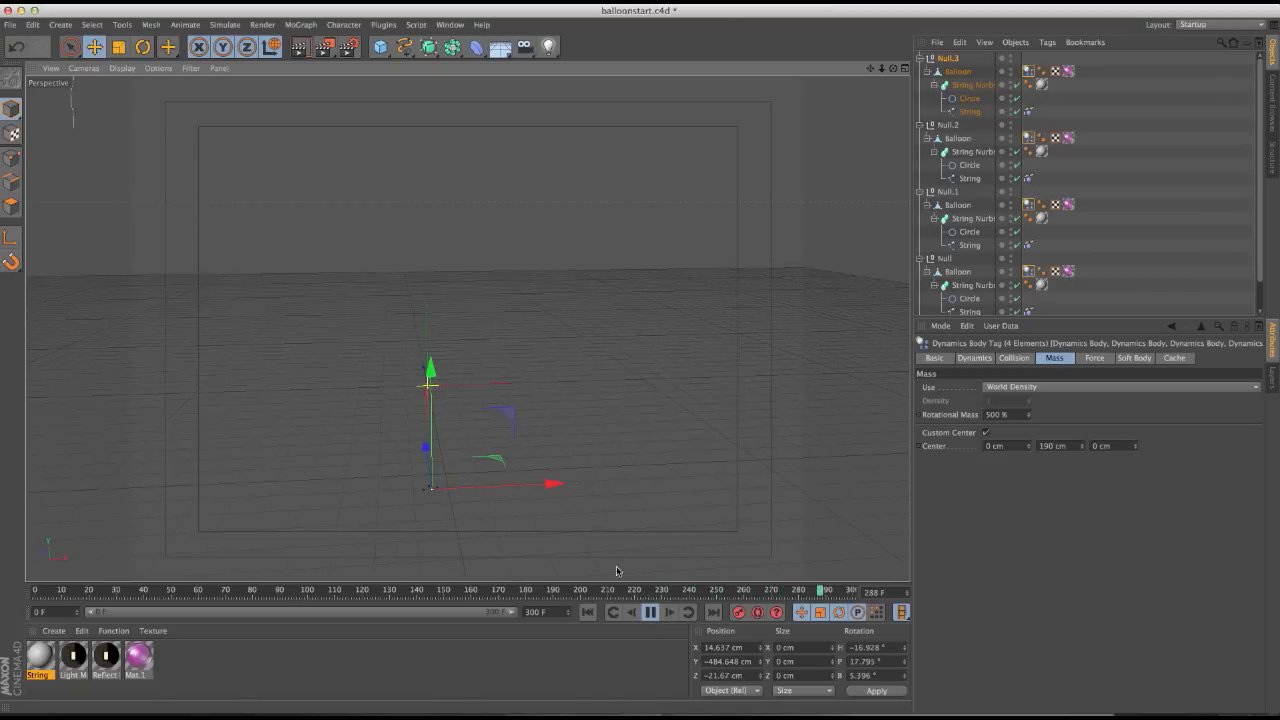
Replay the four-balloon simulation from the start to check the new rotational mass, and stop at frame 143
{"action": "left_click", "coordinate": [649, 614]}
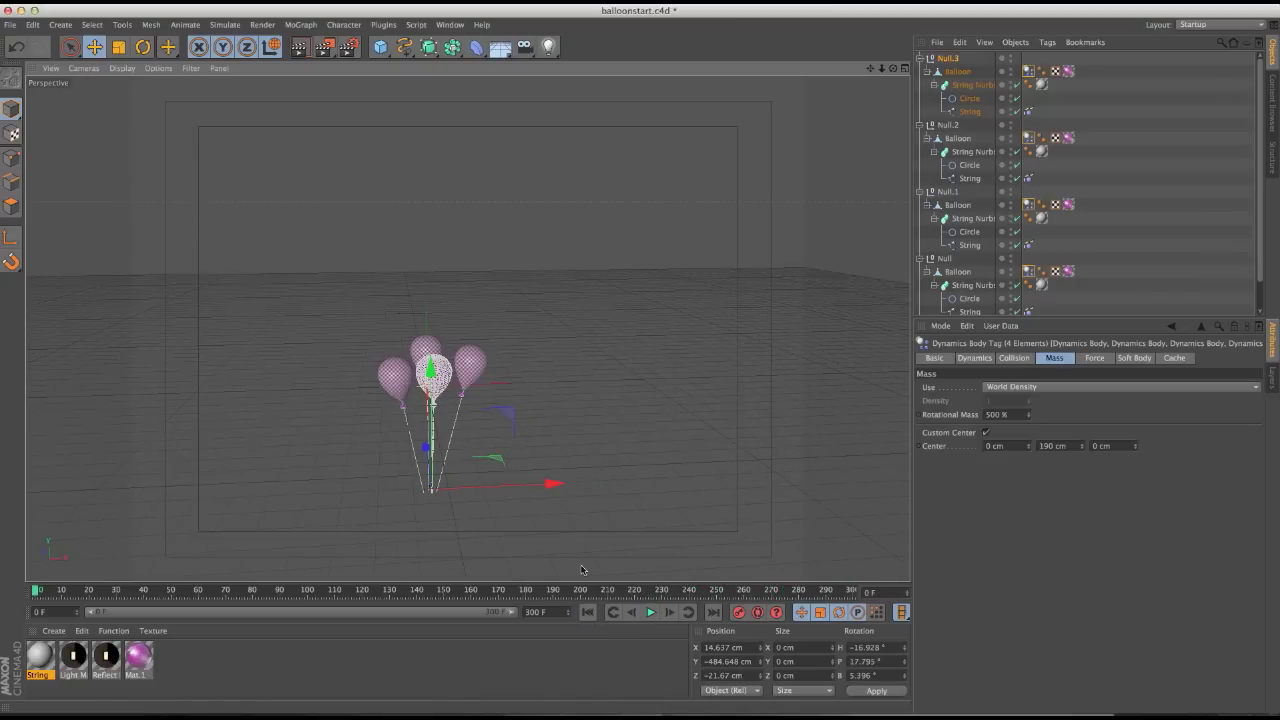
{"action": "left_click_drag", "start_coordinate": [479, 477], "coordinate": [461, 491], "text": "alt"}
{"action": "right_click_drag", "start_coordinate": [461, 491], "coordinate": [485, 423], "text": "alt"}
{"action": "left_click_drag", "start_coordinate": [485, 423], "coordinate": [467, 387], "text": "alt"}
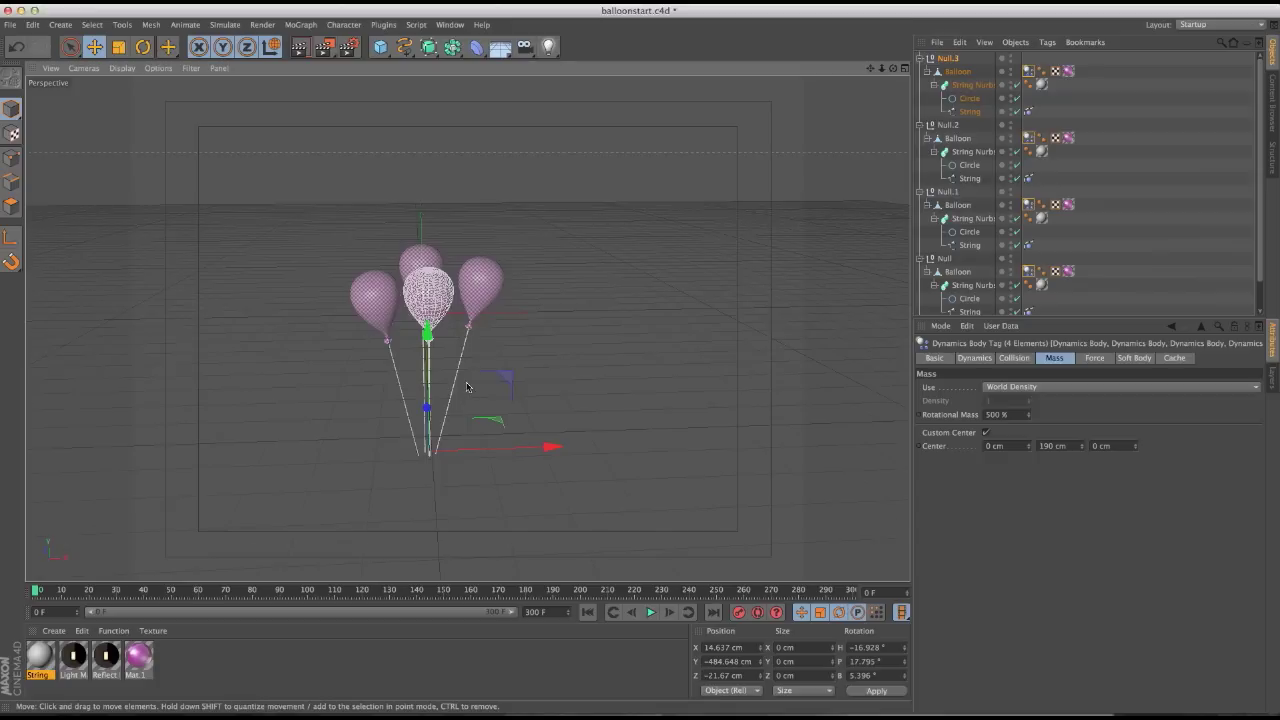
{"action": "scroll", "coordinate": [466, 386], "scroll_direction": "up", "scroll_amount": 2}
{"action": "left_click", "coordinate": [651, 613]}
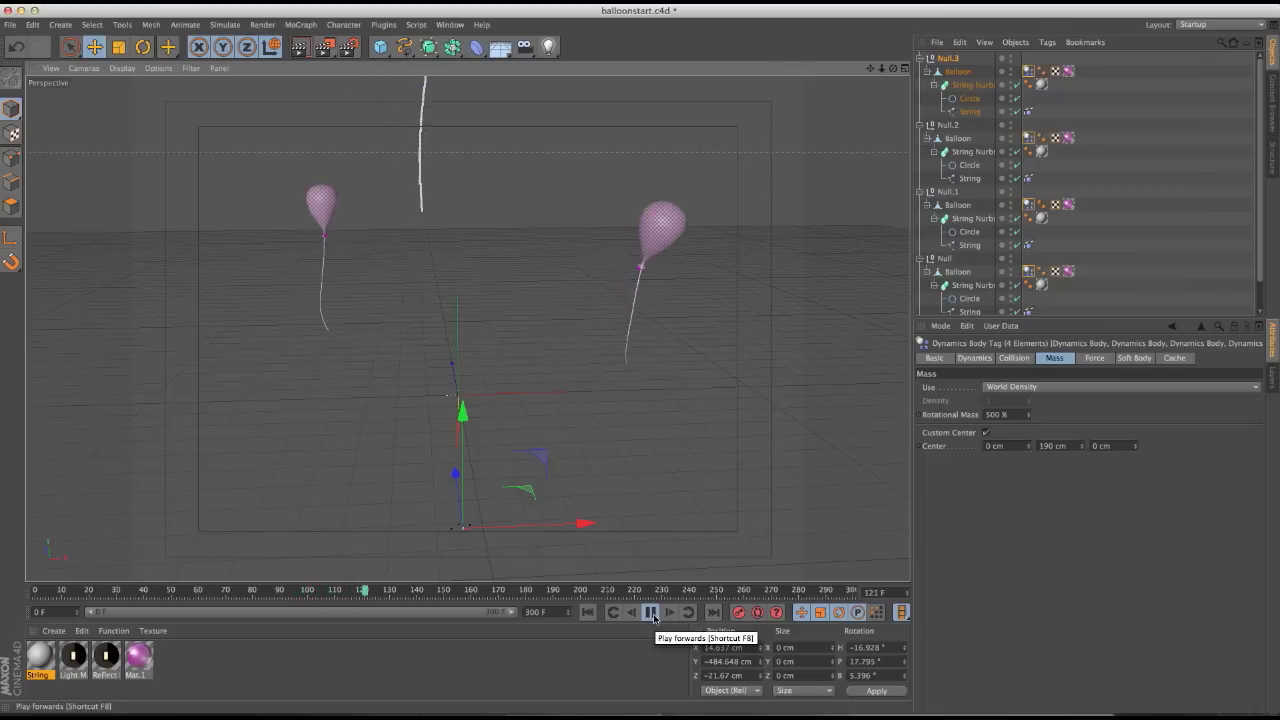
{"action": "left_click", "coordinate": [651, 613]}
Frame the floating balloons and their strings at frame 143 and render the active view
{"action": "right_click_drag", "start_coordinate": [650, 273], "coordinate": [598, 293], "text": "alt"}
{"action": "middle_click_drag", "start_coordinate": [585, 318], "coordinate": [550, 442], "text": "alt"}
{"action": "middle_click_drag", "start_coordinate": [547, 345], "coordinate": [544, 434], "text": "alt"}
{"action": "left_click_drag", "start_coordinate": [544, 439], "coordinate": [549, 455], "text": "alt"}
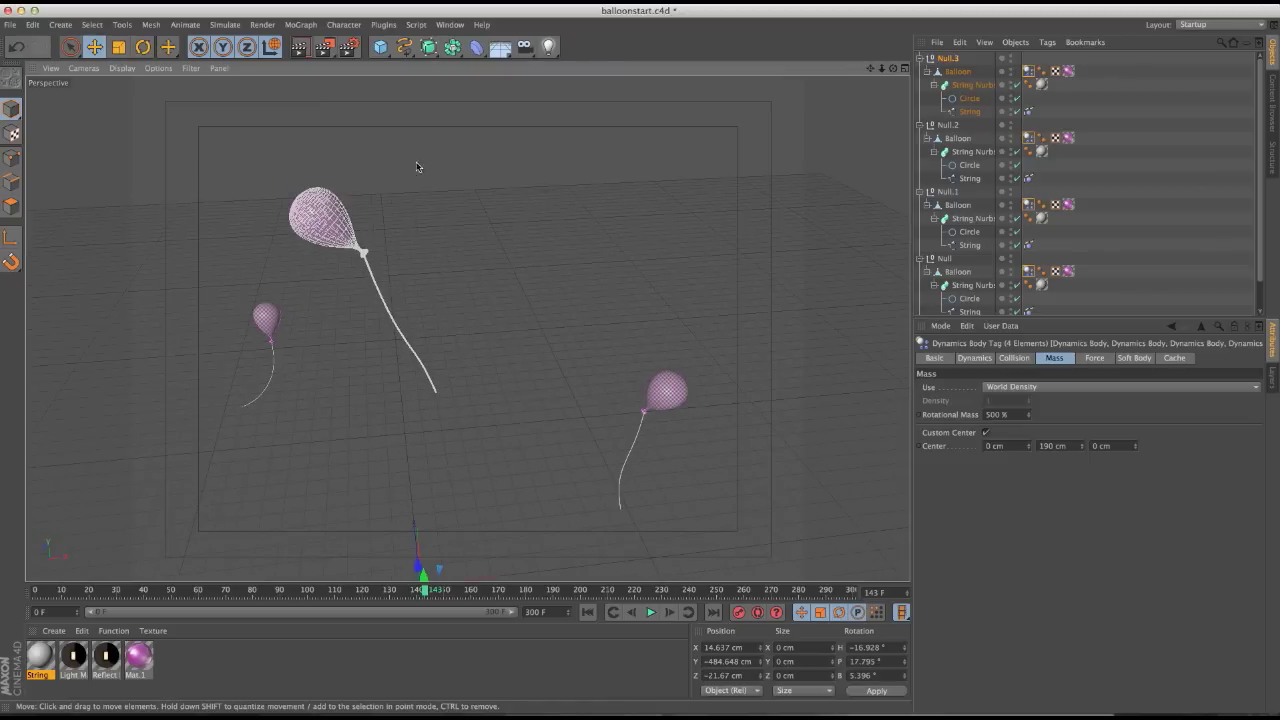
{"action": "left_click", "coordinate": [299, 47]}
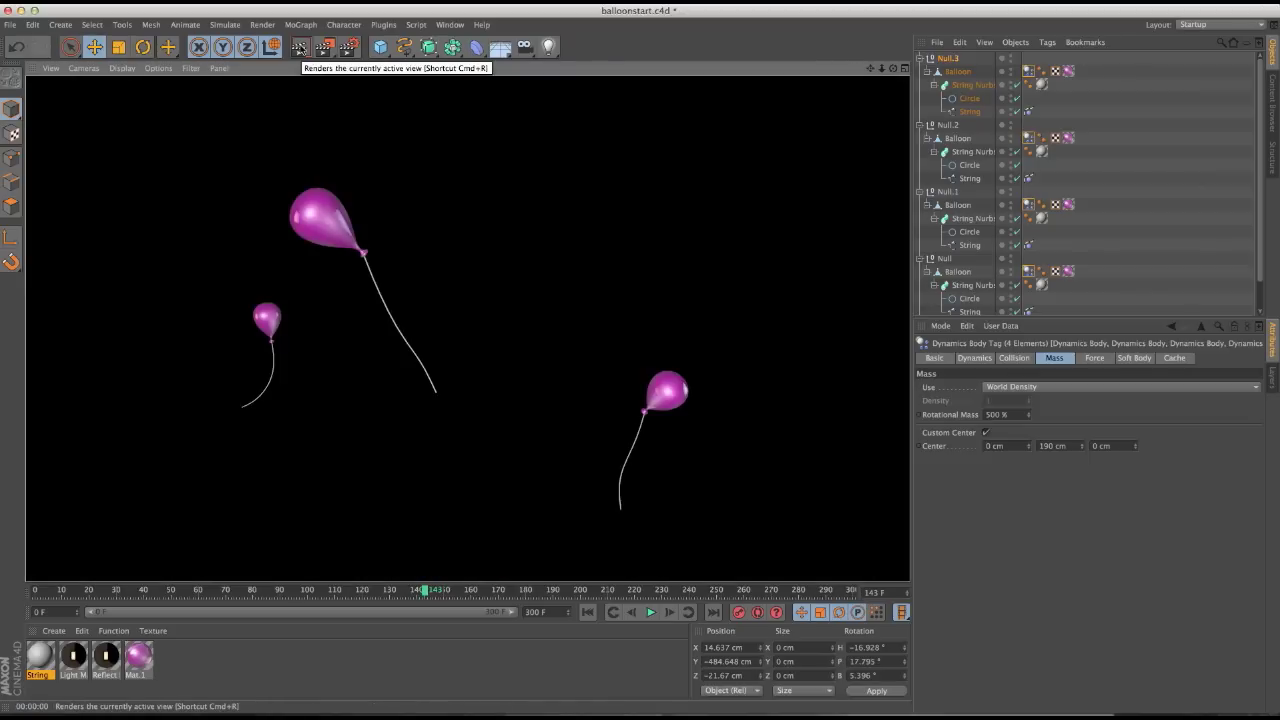